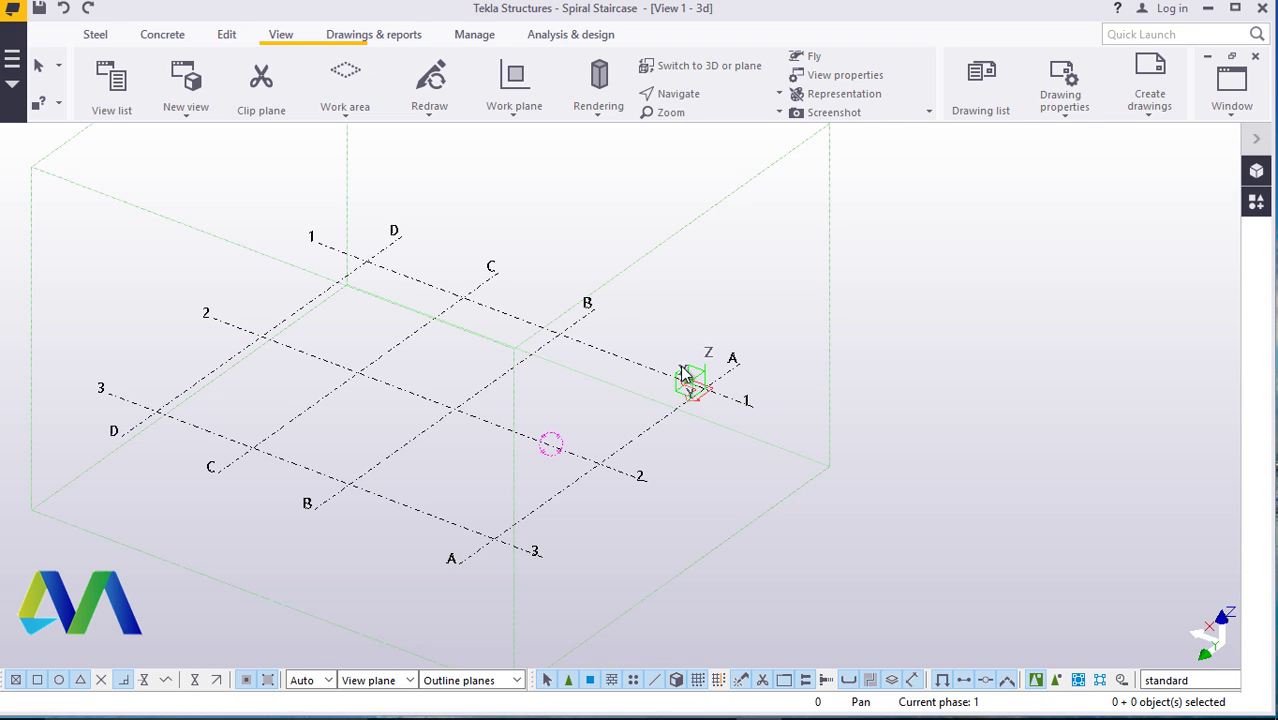
# - Open the grid's properties and set the X coordinates to 10*6000.00 and the Y coordinates to 4*10000
pyautogui.doubleClick(474, 420)
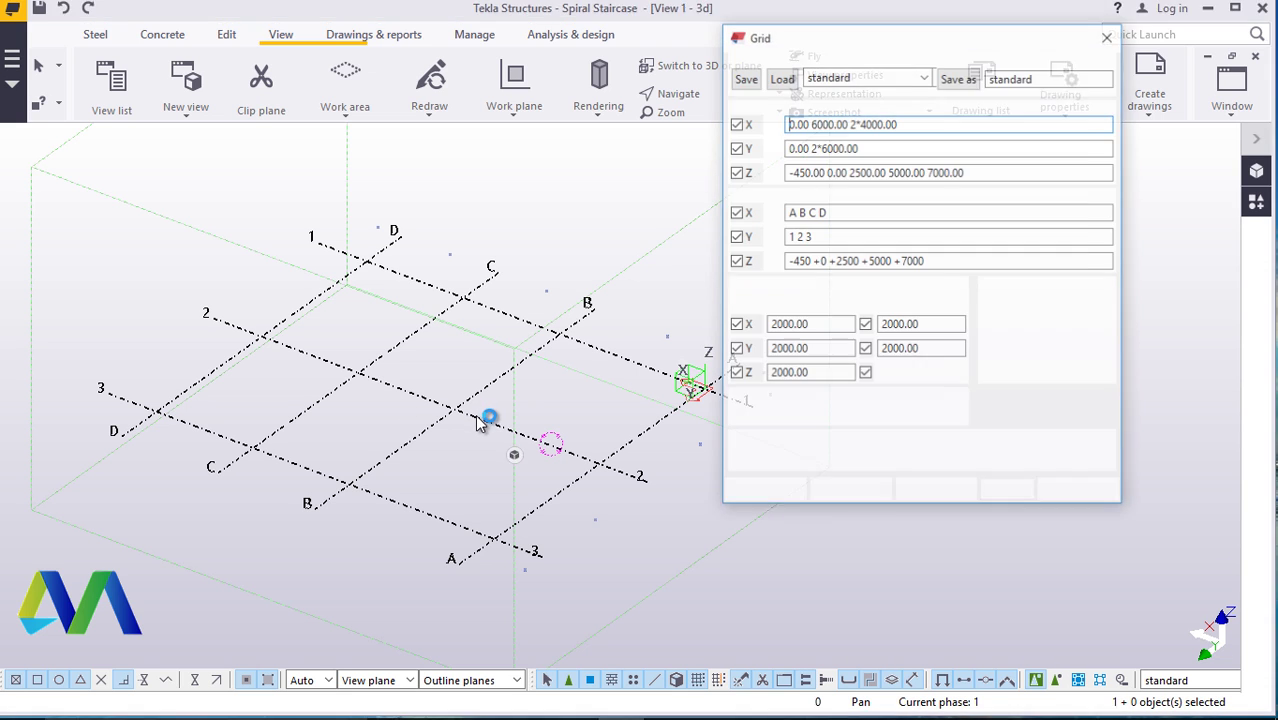
pyautogui.moveTo(905, 123); pyautogui.dragTo(787, 124)
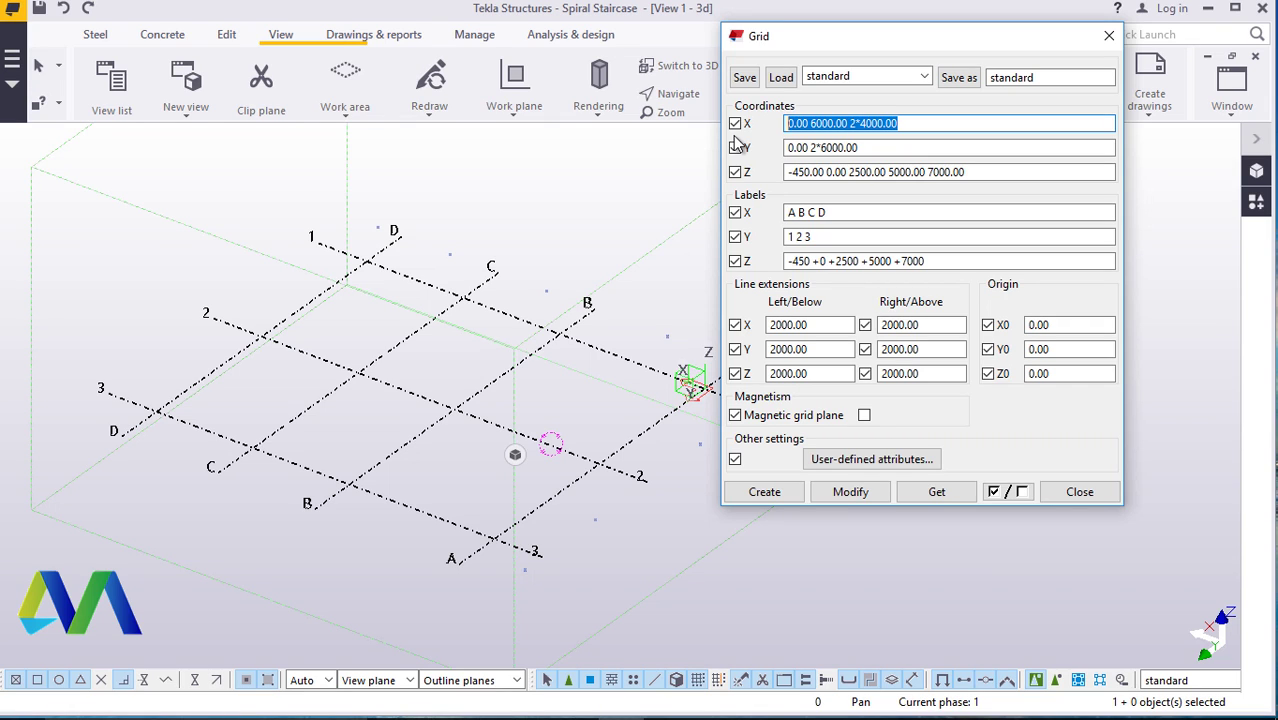
pyautogui.write('10*6000')
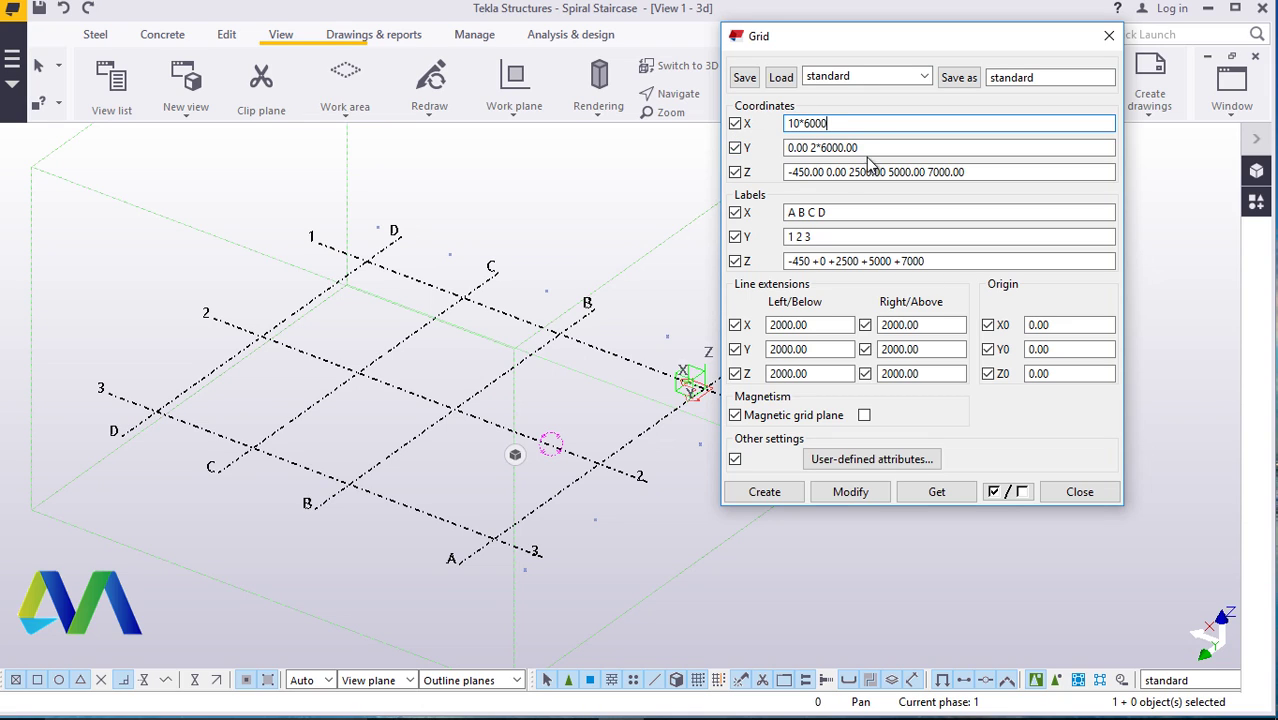
pyautogui.moveTo(866, 151); pyautogui.dragTo(757, 165)
pyautogui.write('4')
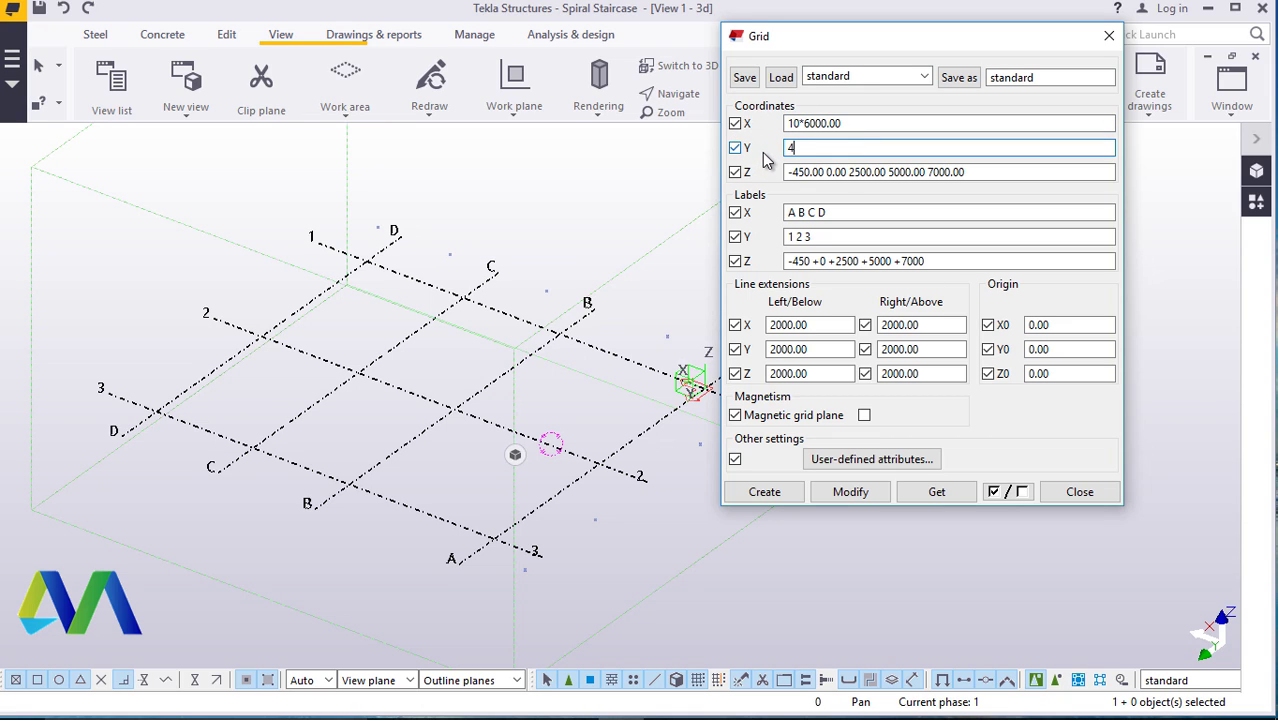
pyautogui.write('*10000')
# - Remove the -450 level from the grid's Z coordinates and Z labels
pyautogui.click(832, 172)
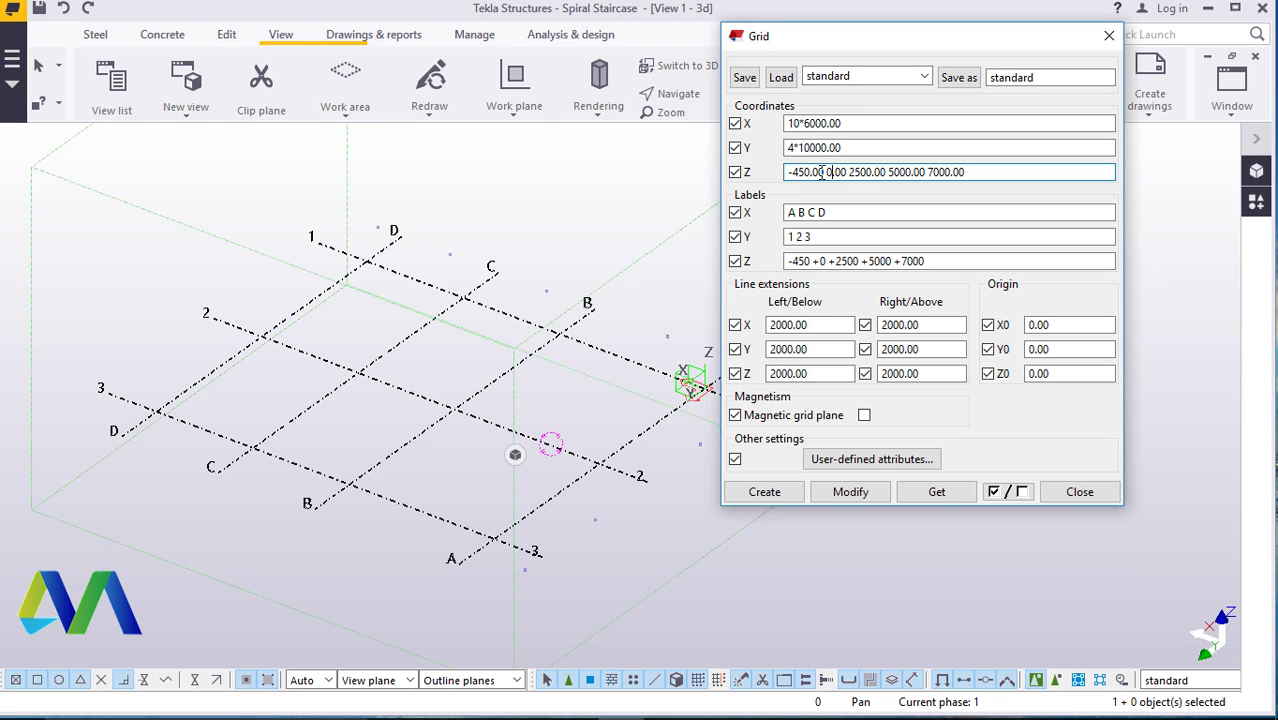
pyautogui.moveTo(825, 170); pyautogui.dragTo(791, 170)
pyautogui.press('BackSpace')
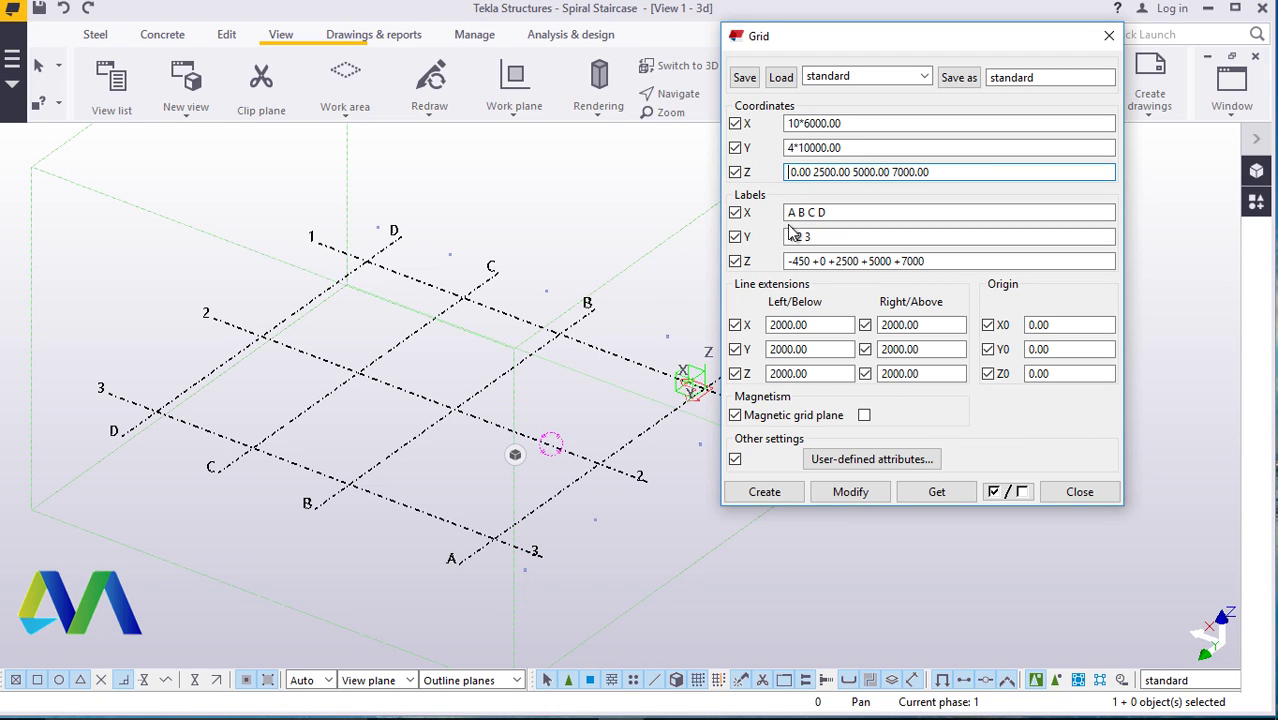
pyautogui.click(810, 261)
pyautogui.press('BackSpace')
pyautogui.press('BackSpace')
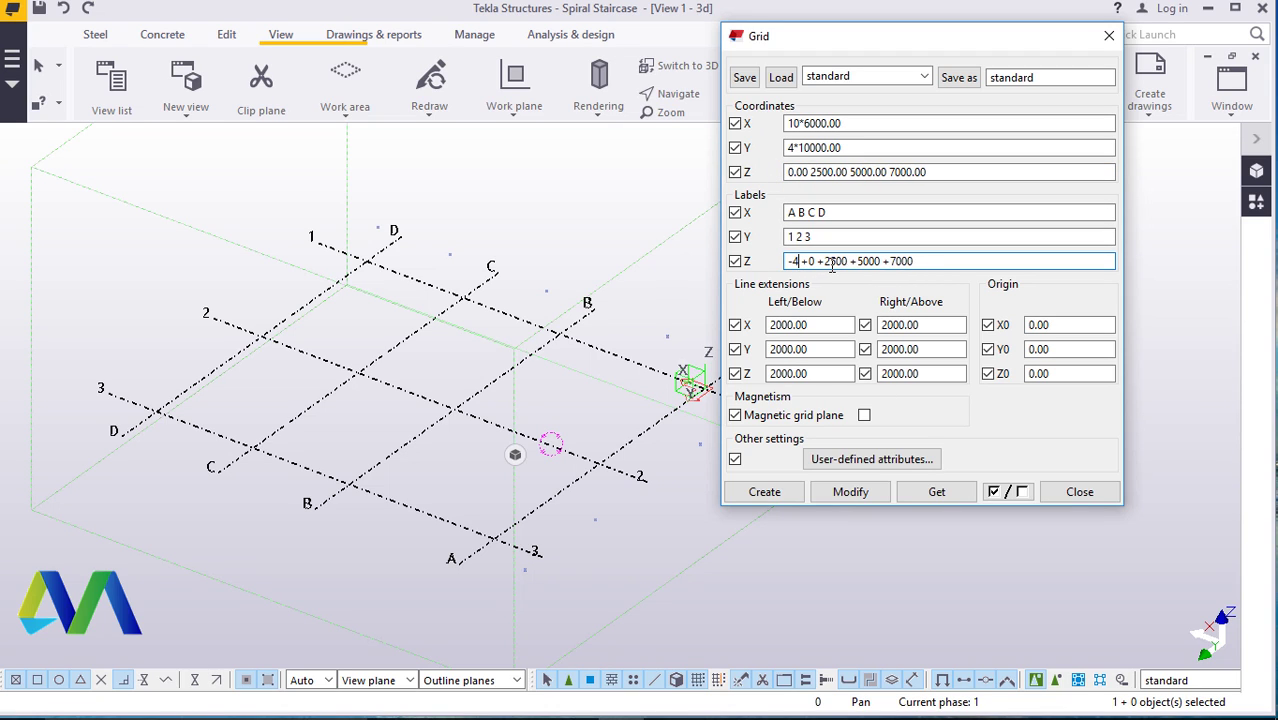
pyautogui.press('BackSpace')
pyautogui.press('BackSpace')
# - Extend the grid's Y labels through 11 and X labels through K, and apply the changes to the existing grid
pyautogui.click(840, 239)
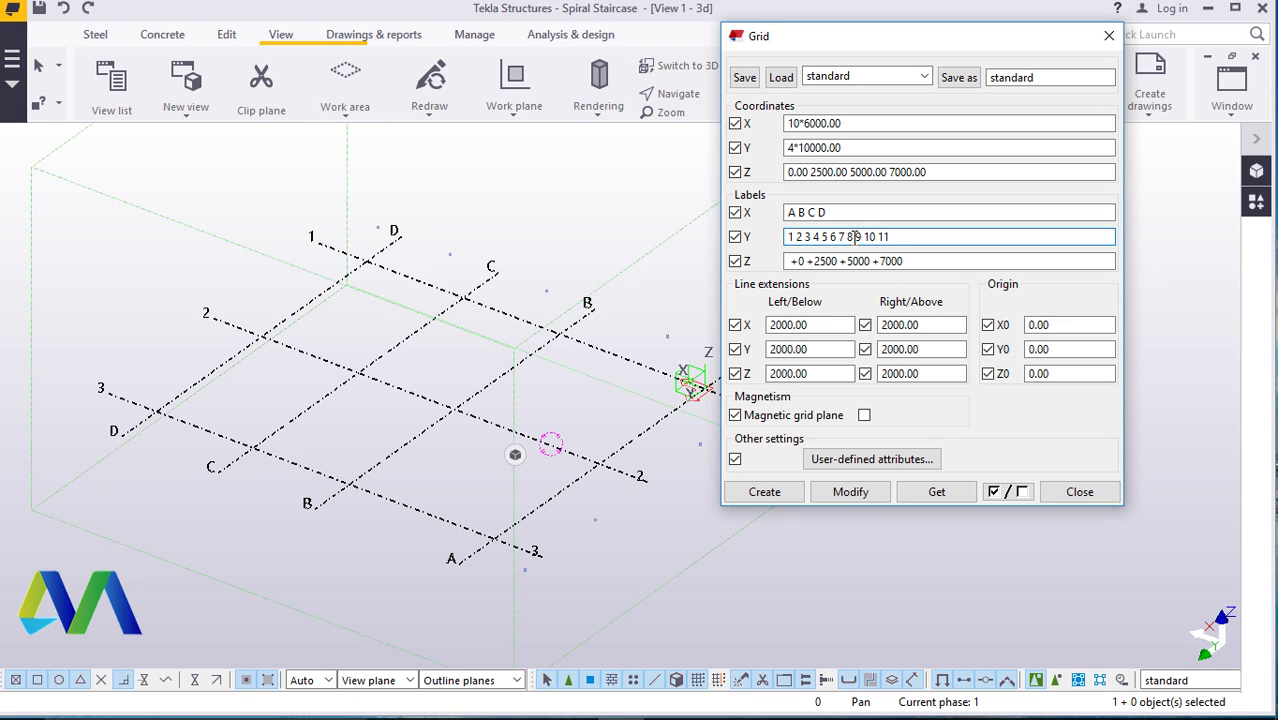
pyautogui.click(897, 258)
pyautogui.click(852, 210)
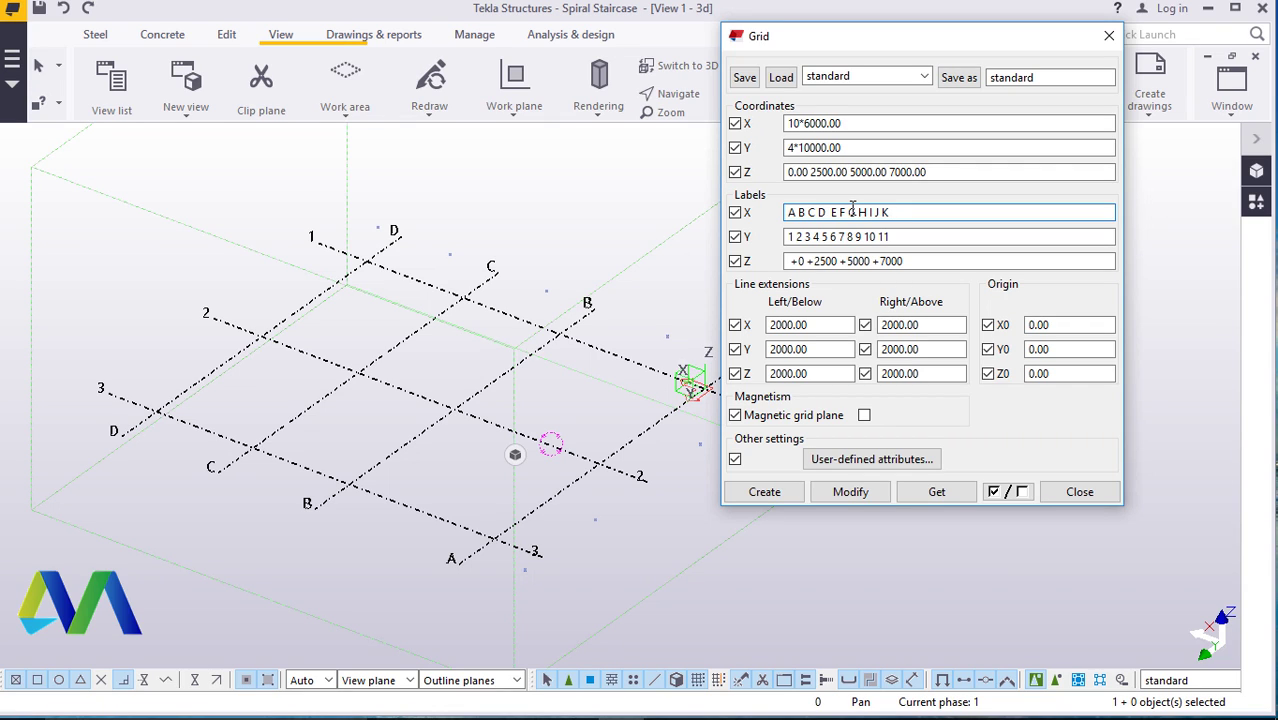
pyautogui.click(851, 492)
pyautogui.click(566, 386)
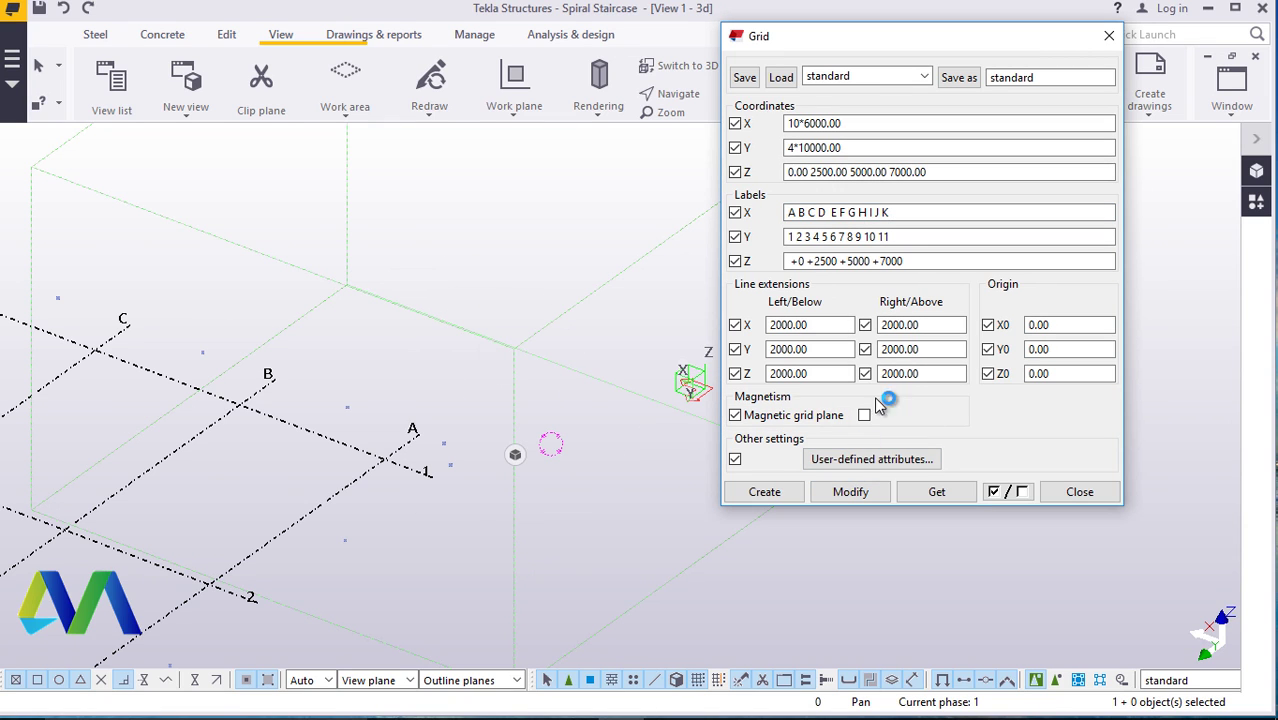
pyautogui.click(1109, 37)
pyautogui.scroll(-4, 682, 357)
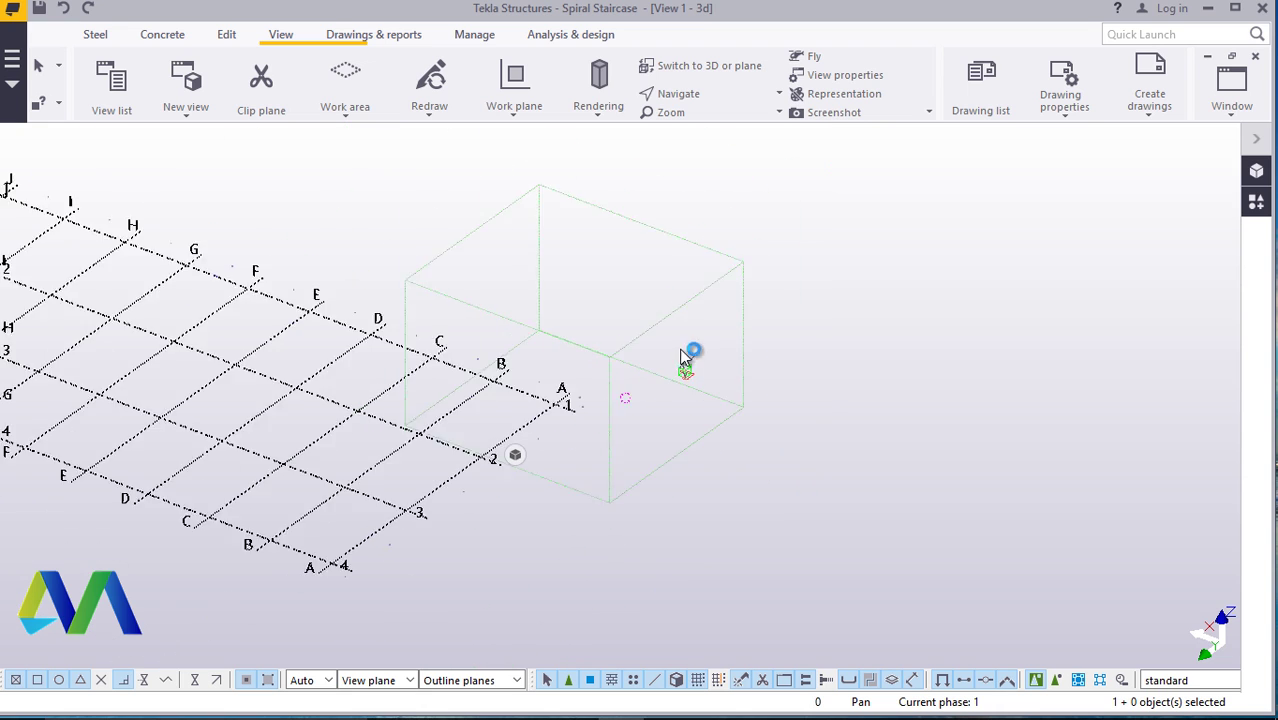
# - Fit the work area to the modified grid
pyautogui.click(712, 293)
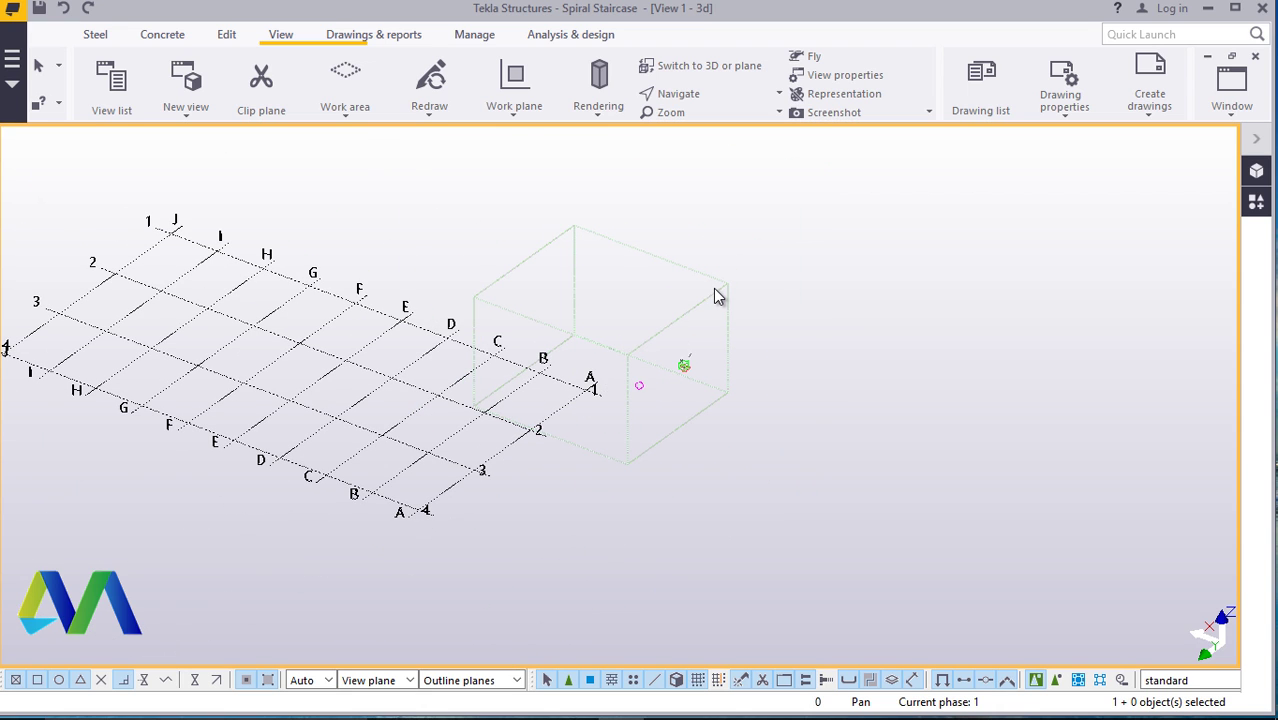
pyautogui.rightClick(714, 293)
pyautogui.click(829, 376)
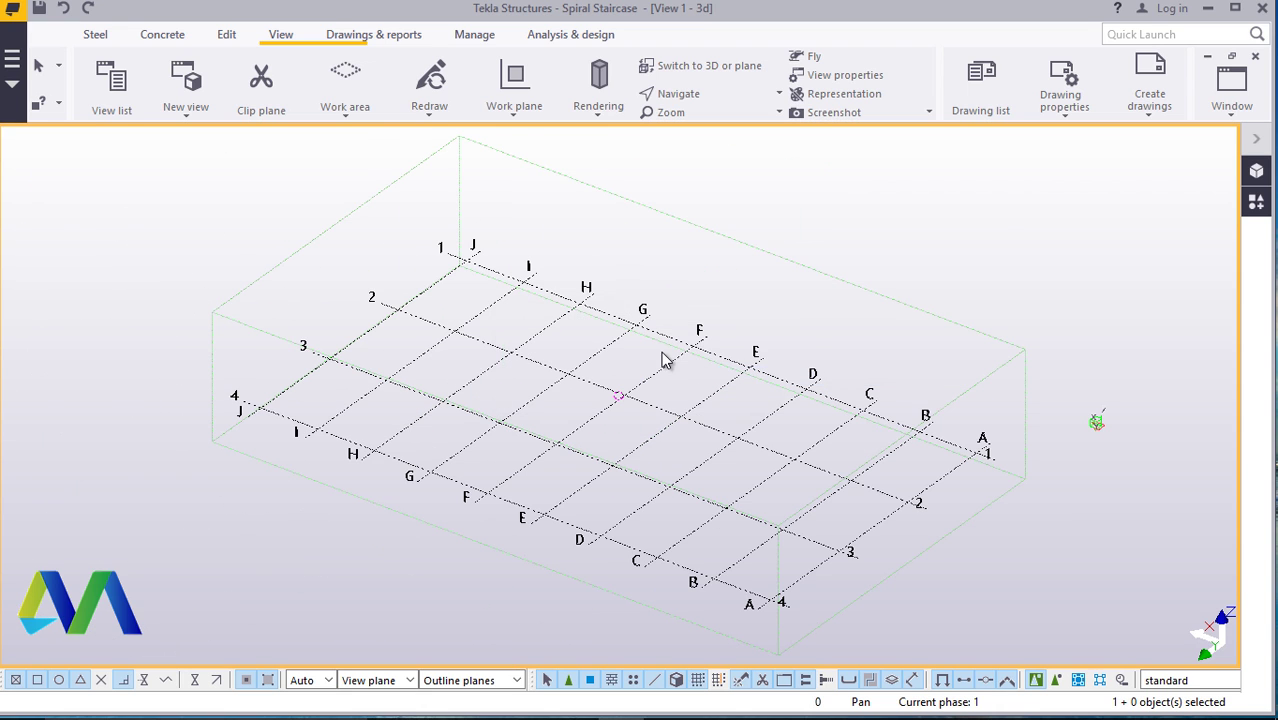
pyautogui.scroll(-2, 485, 350)
pyautogui.scroll(3, 740, 440)
pyautogui.scroll(-2, 706, 441)
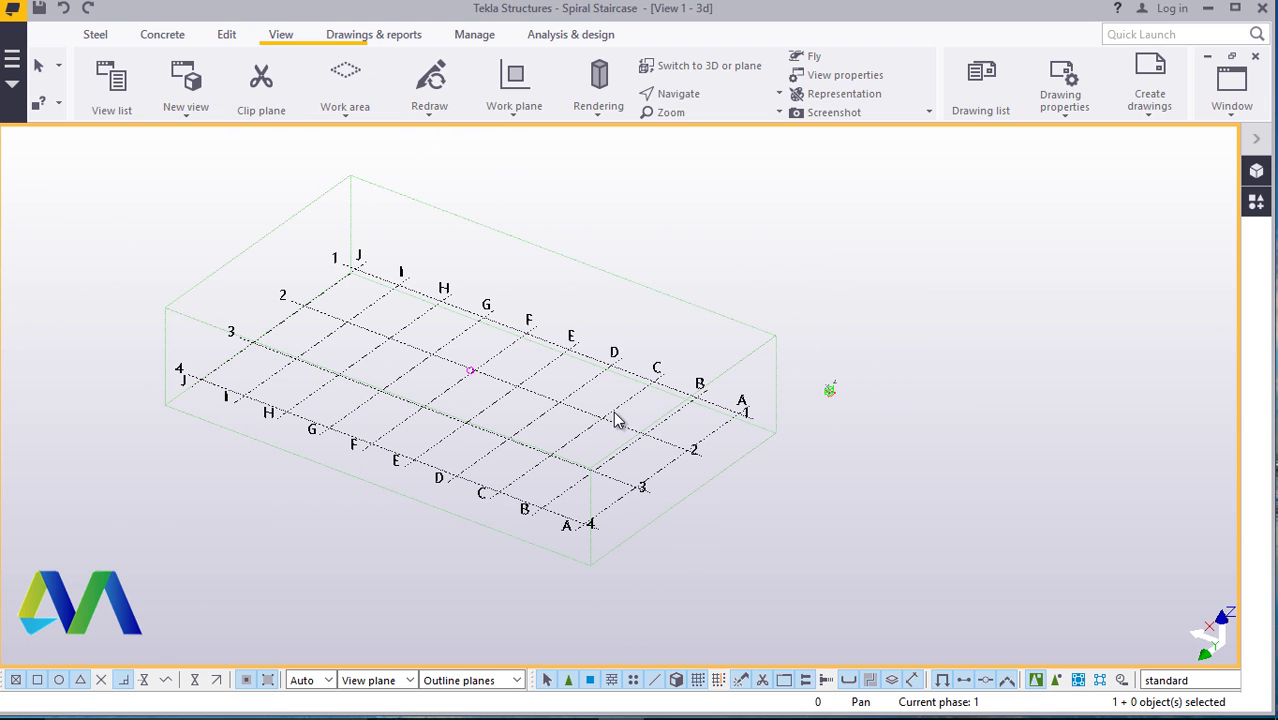
# - Place a steel column at the intersection of grid lines A and 4
pyautogui.click(92, 36)
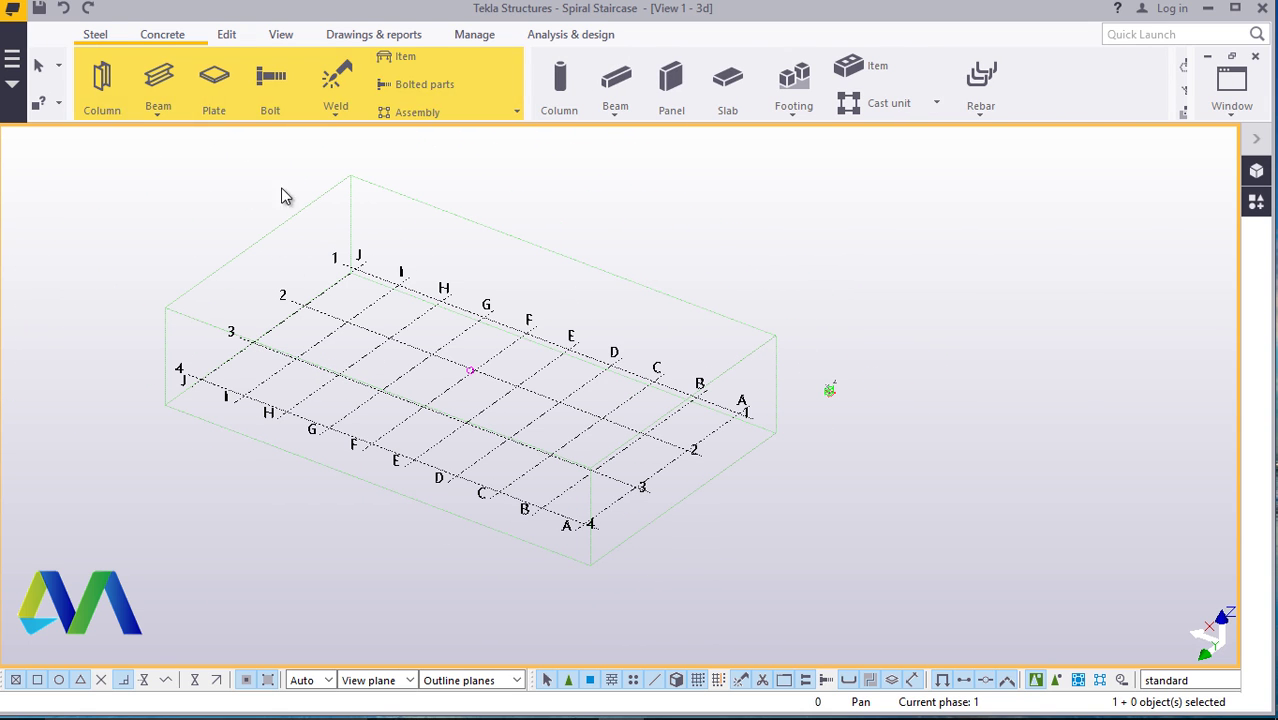
pyautogui.click(157, 114)
pyautogui.click(101, 108)
pyautogui.scroll(3, 590, 530)
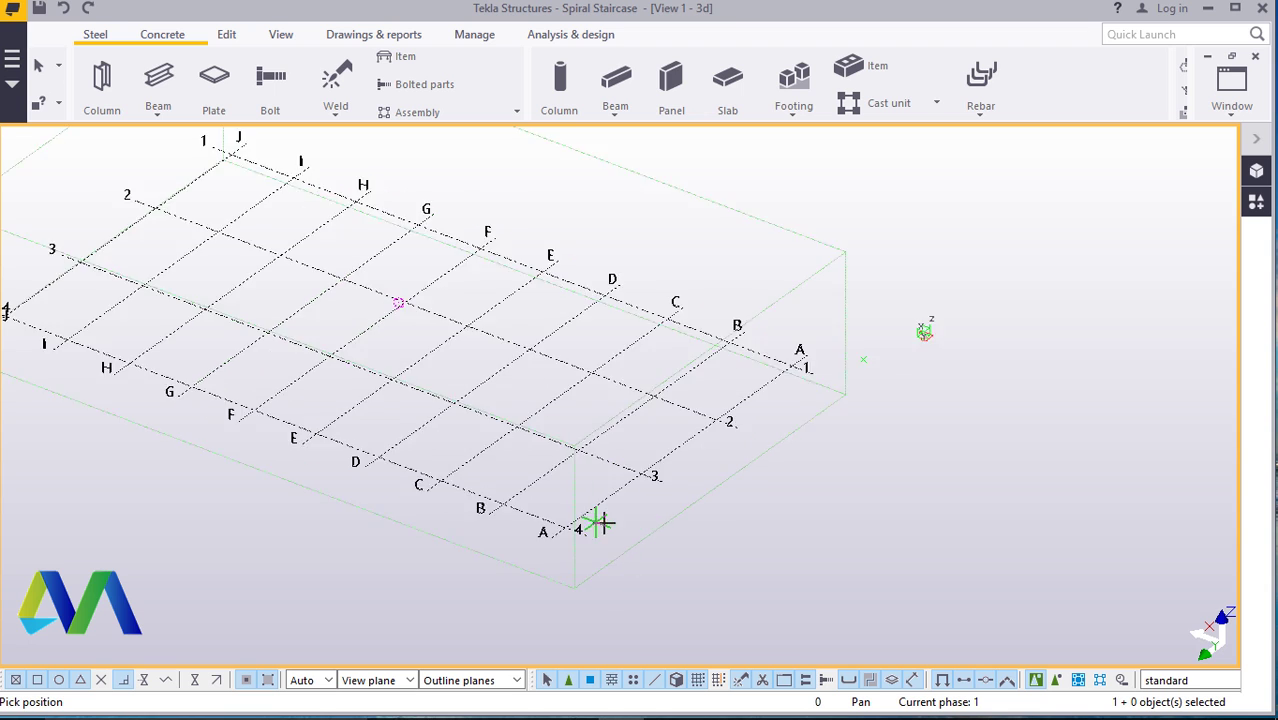
pyautogui.click(556, 527)
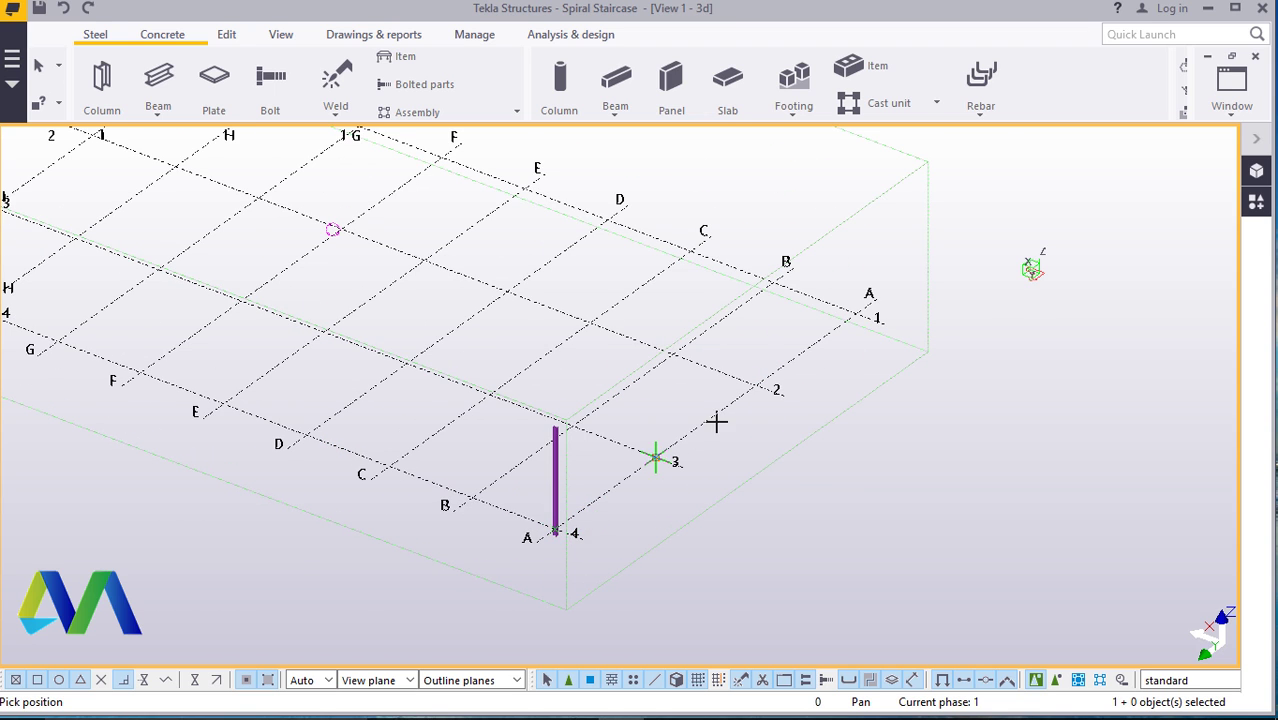
pyautogui.scroll(2, 660, 450)
pyautogui.rightClick(616, 368)
pyautogui.click(665, 392)
# - Change the column's profile to the European section IPE400 and apply it to the column at A/4
pyautogui.scroll(5, 505, 545)
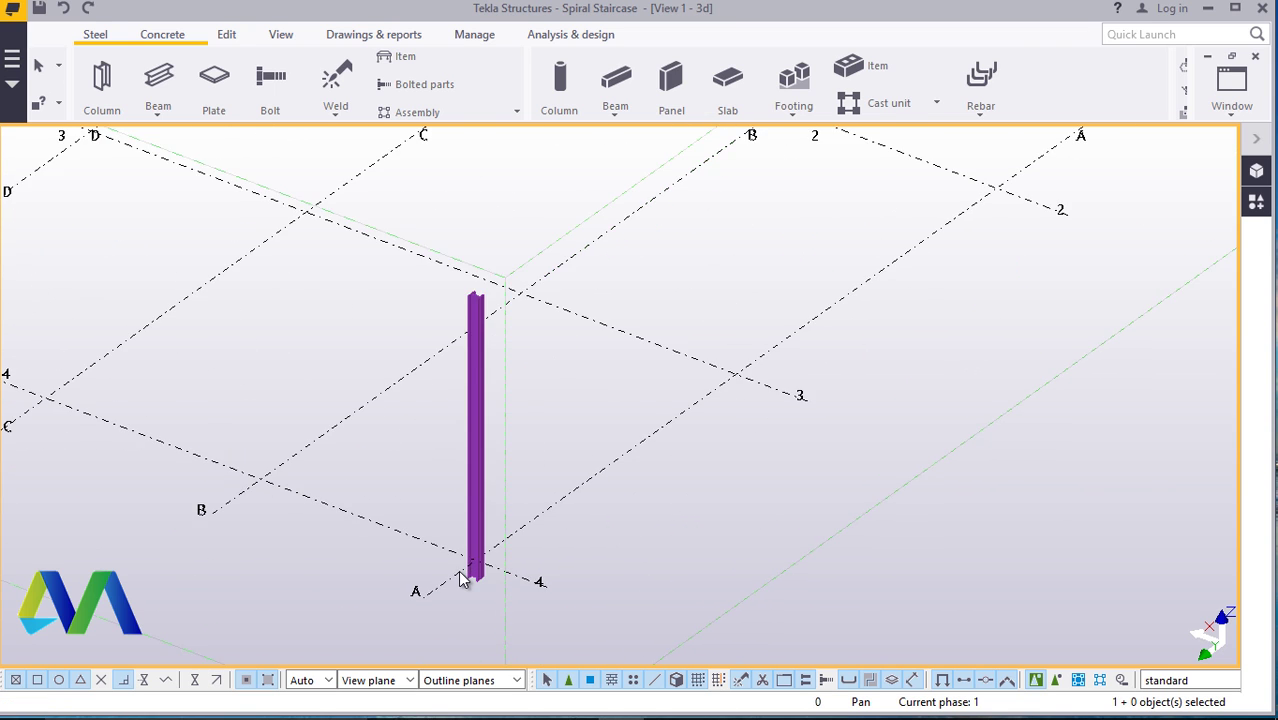
pyautogui.doubleClick(497, 418)
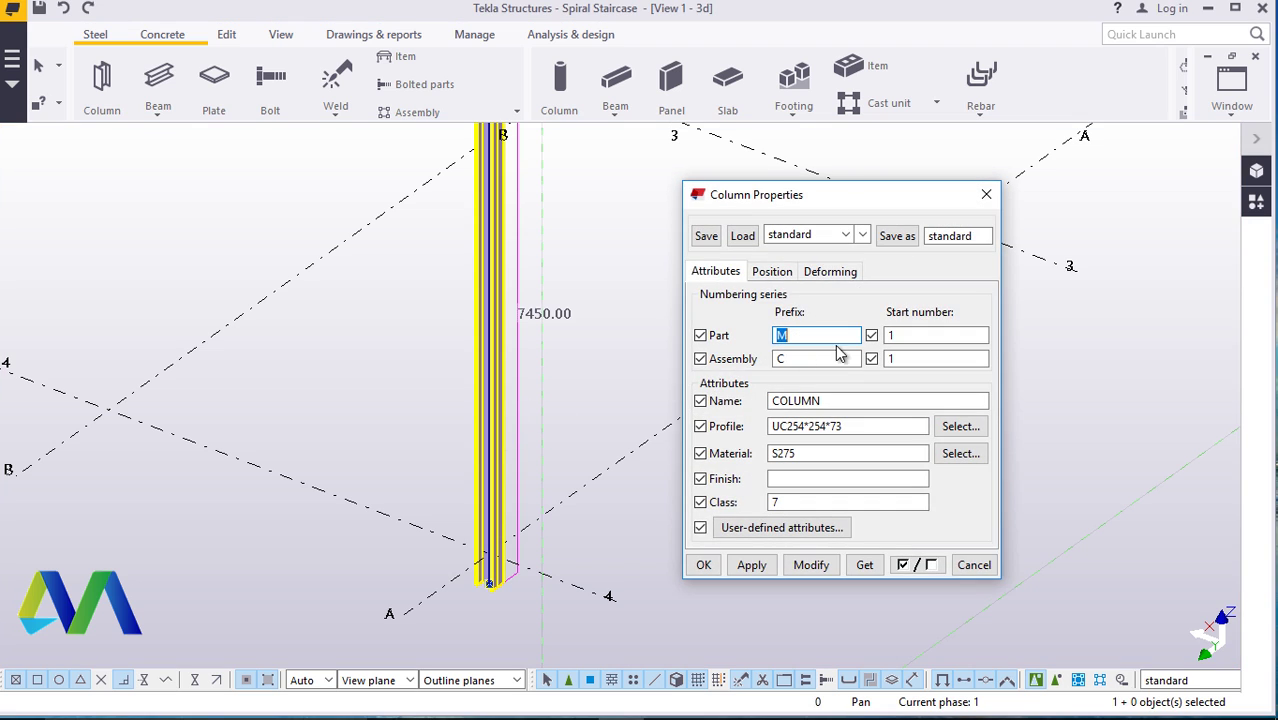
pyautogui.click(775, 273)
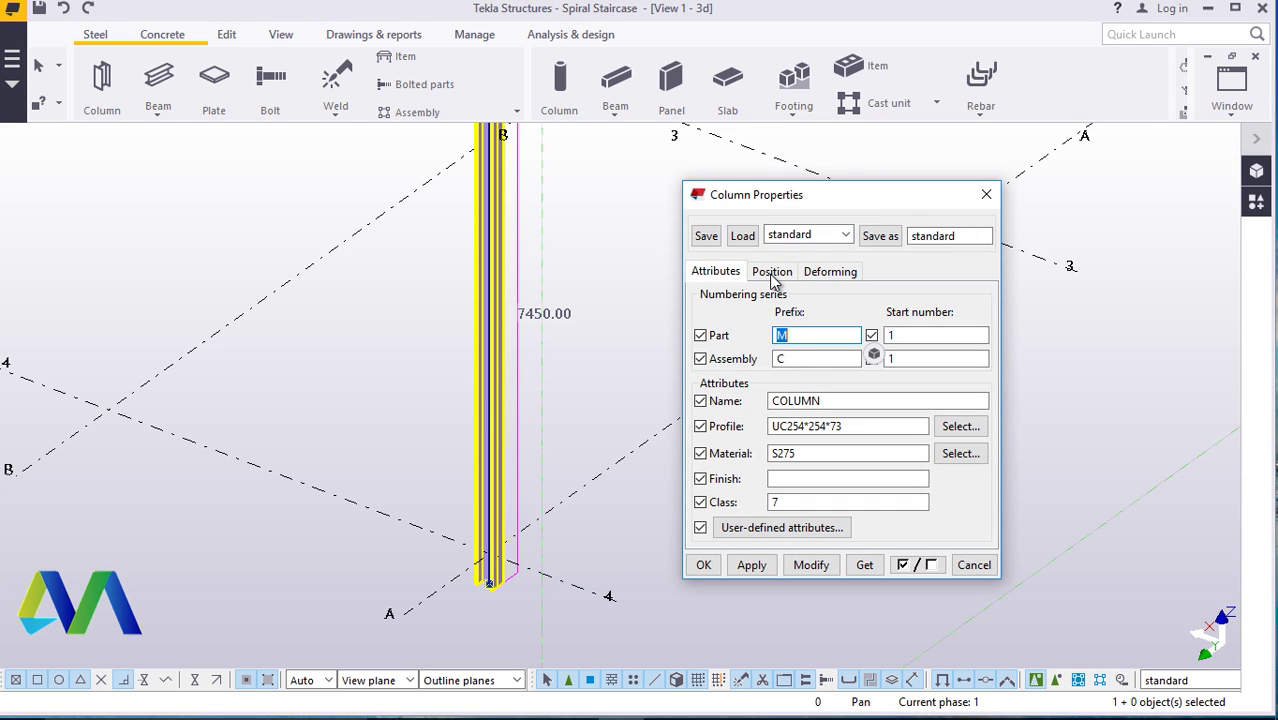
pyautogui.click(960, 426)
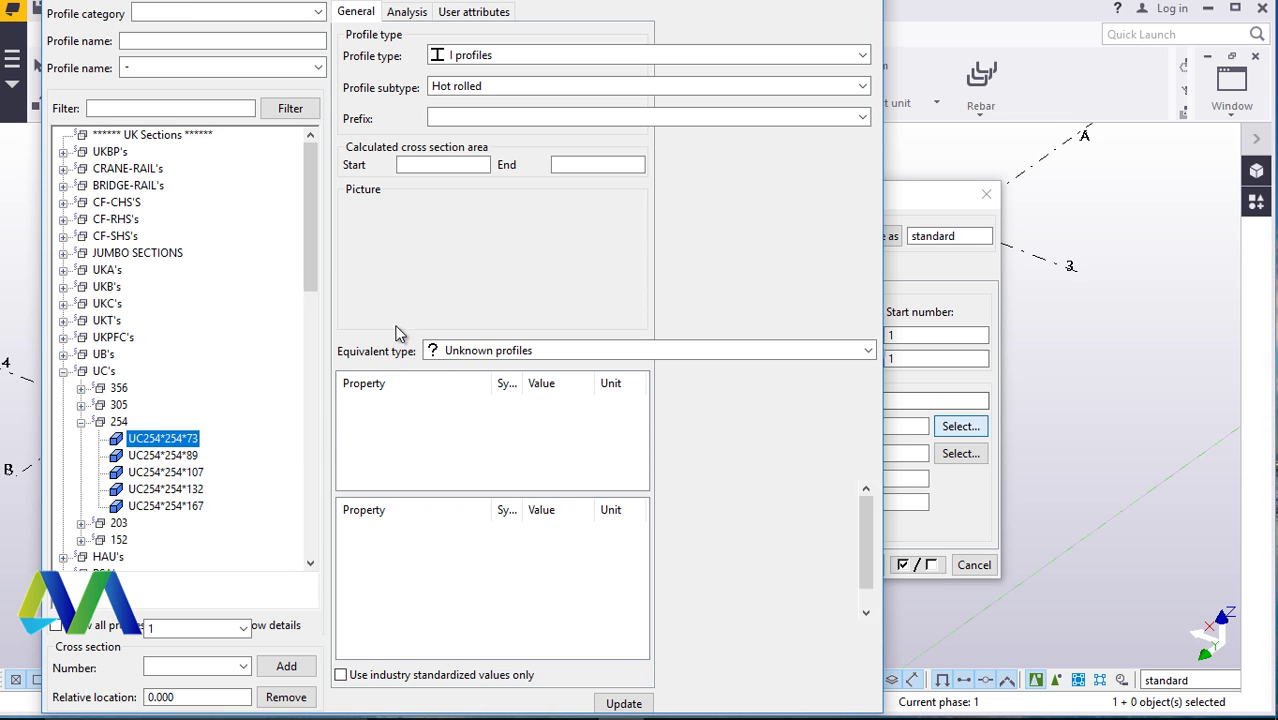
pyautogui.scroll(-9, 143, 398)
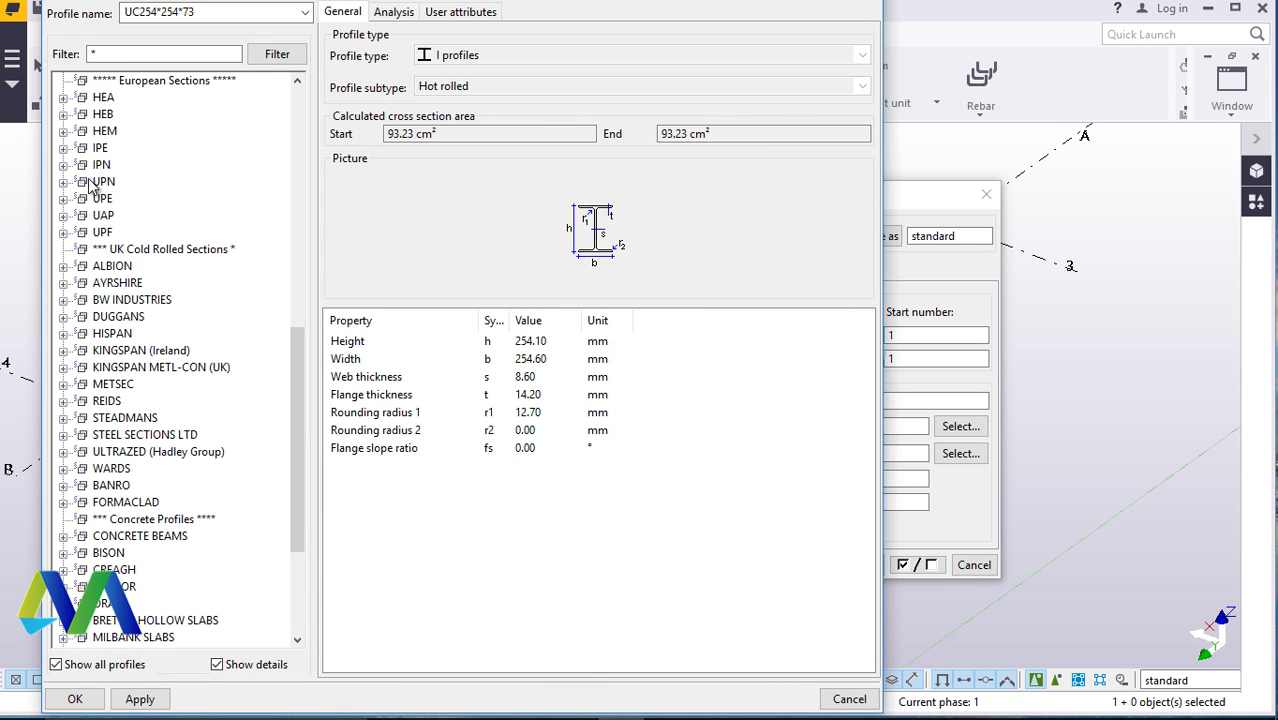
pyautogui.click(63, 148)
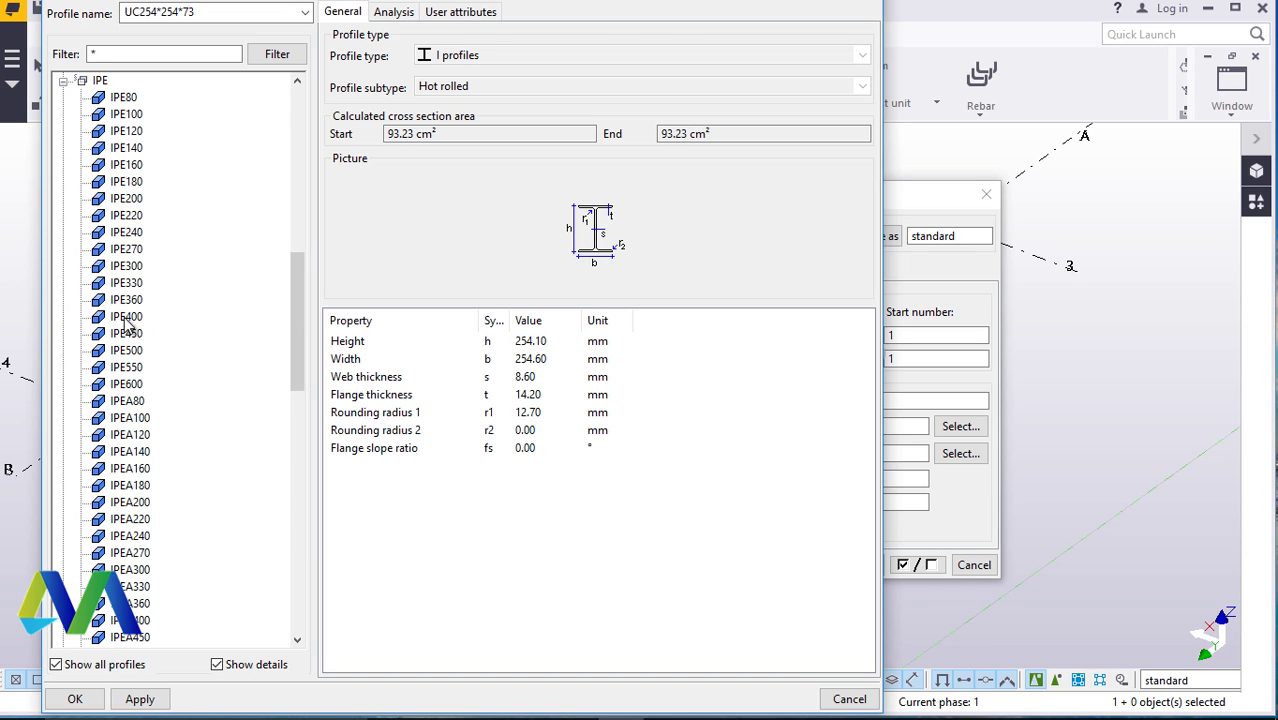
pyautogui.click(126, 316)
pyautogui.click(140, 699)
pyautogui.click(90, 699)
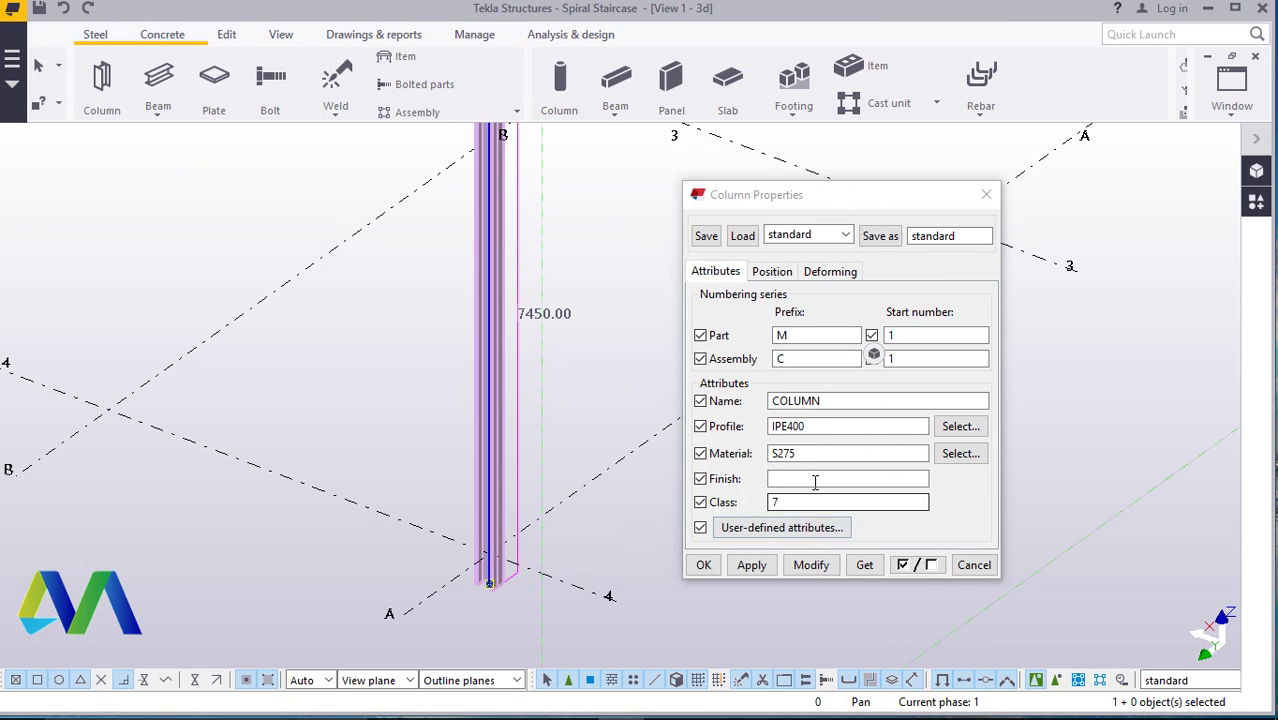
pyautogui.click(807, 566)
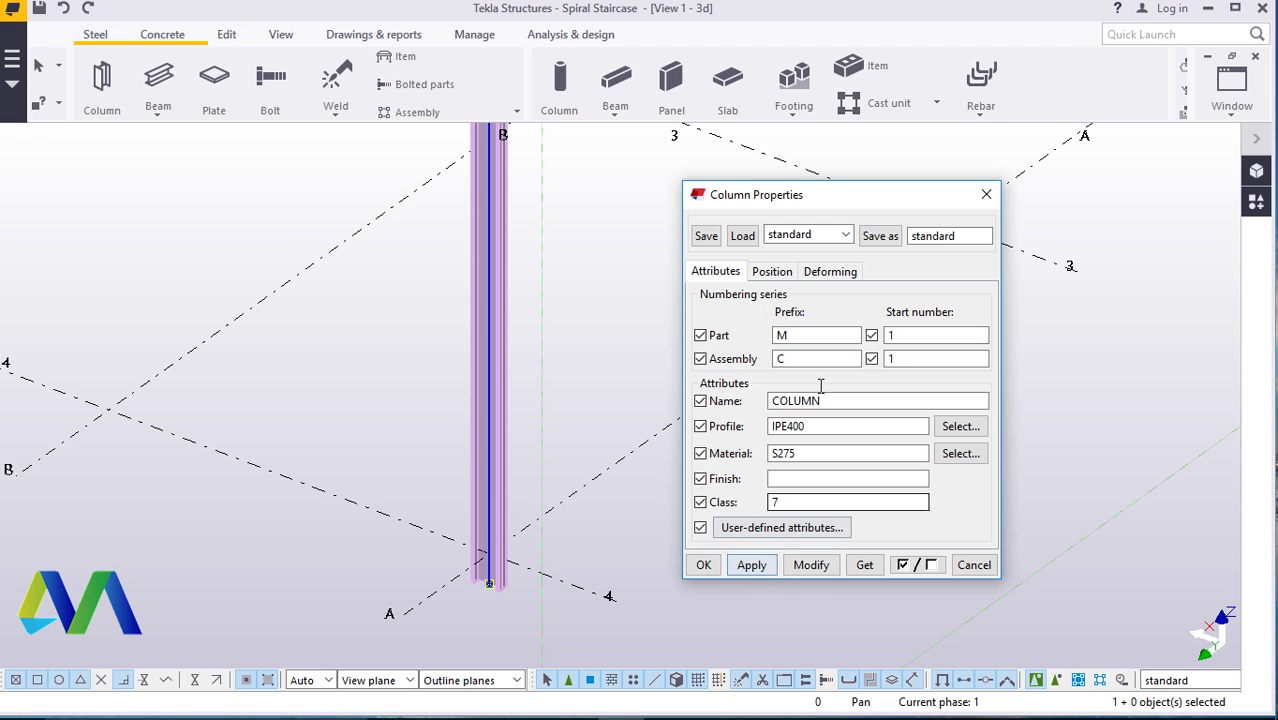
# - Set the column's bottom level to 0 and apply it
pyautogui.click(783, 272)
pyautogui.moveTo(820, 447); pyautogui.dragTo(736, 447)
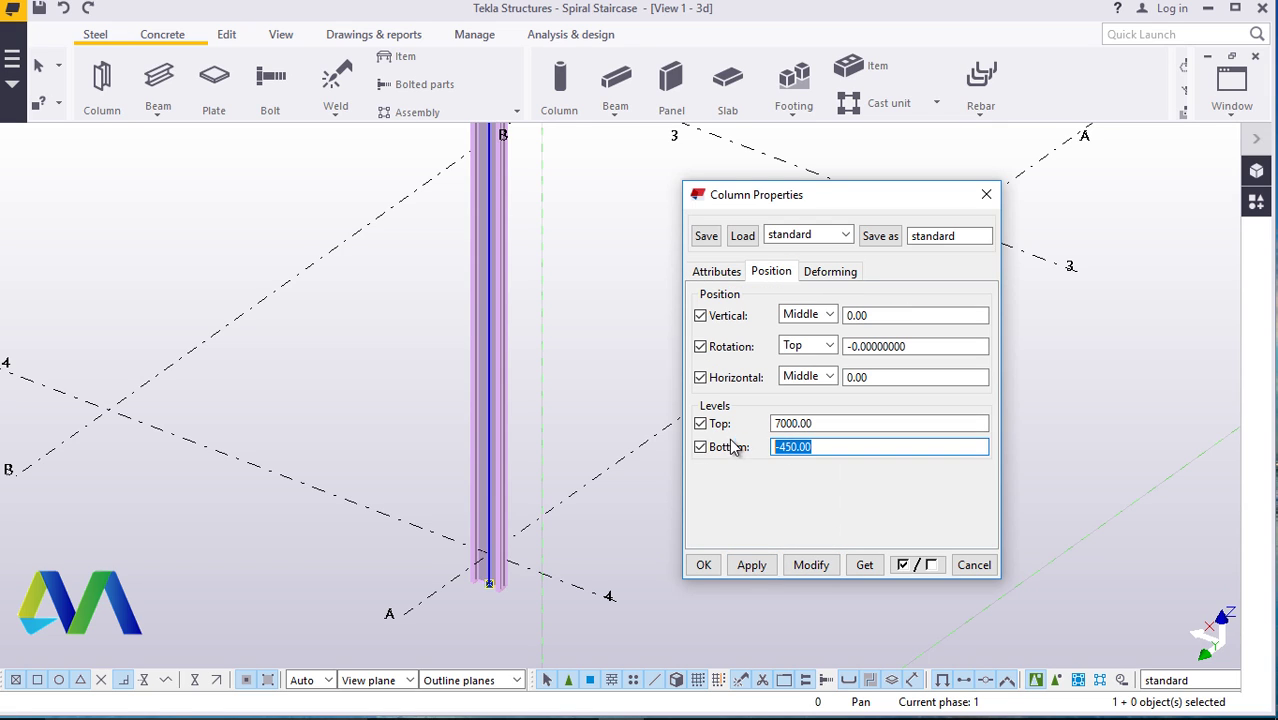
pyautogui.write('0')
pyautogui.click(809, 566)
pyautogui.scroll(-3, 595, 552)
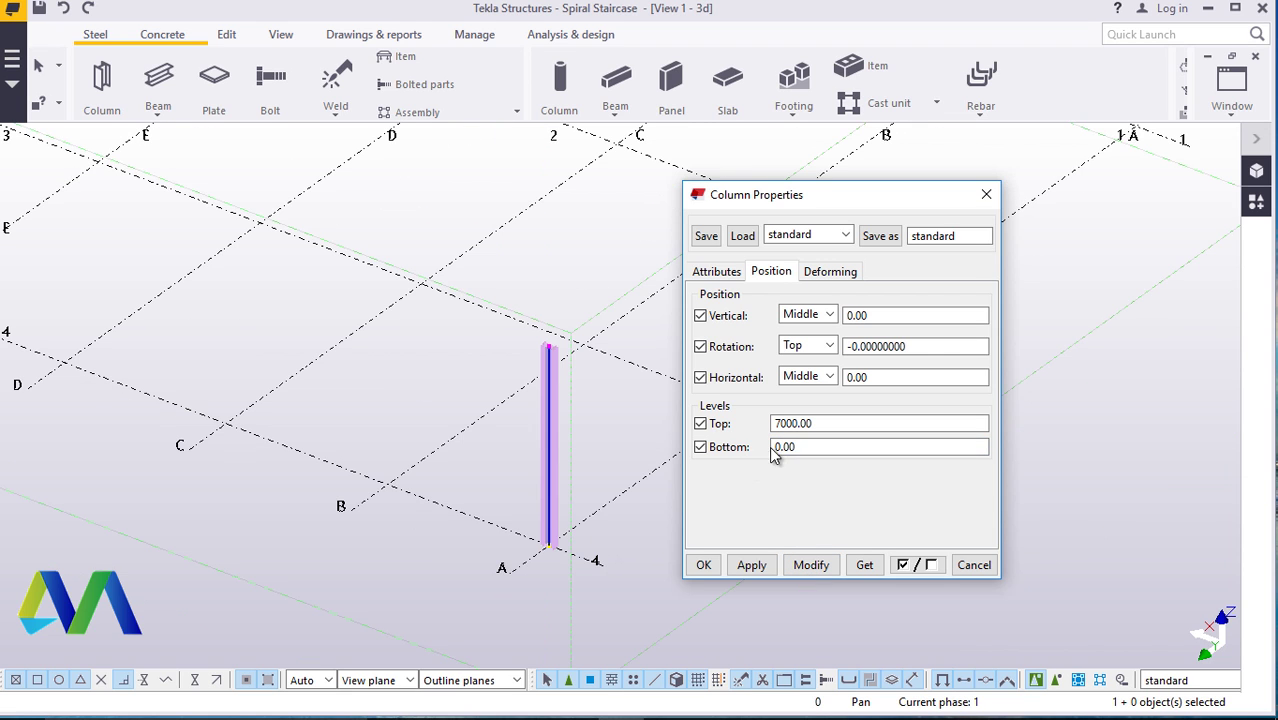
# - Set the column's top level to 14000 and apply it, leaving the column properties
pyautogui.scroll(4, 577, 413)
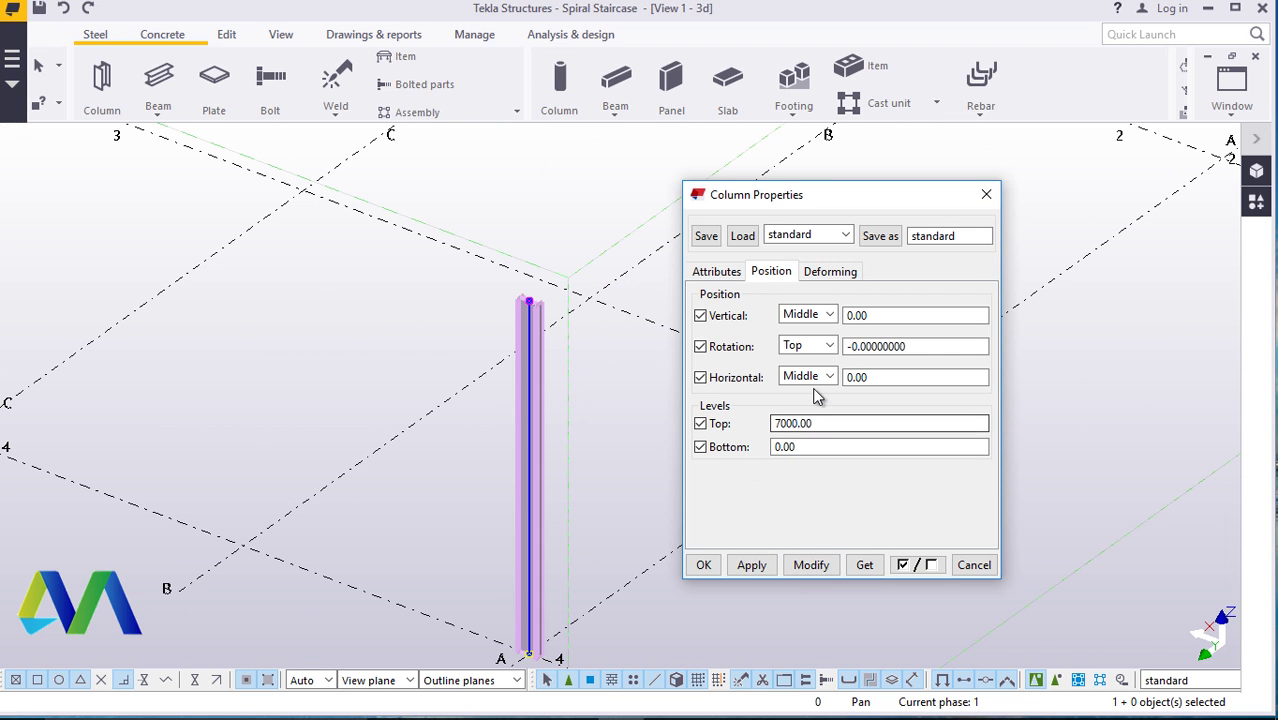
pyautogui.moveTo(818, 424); pyautogui.dragTo(763, 426)
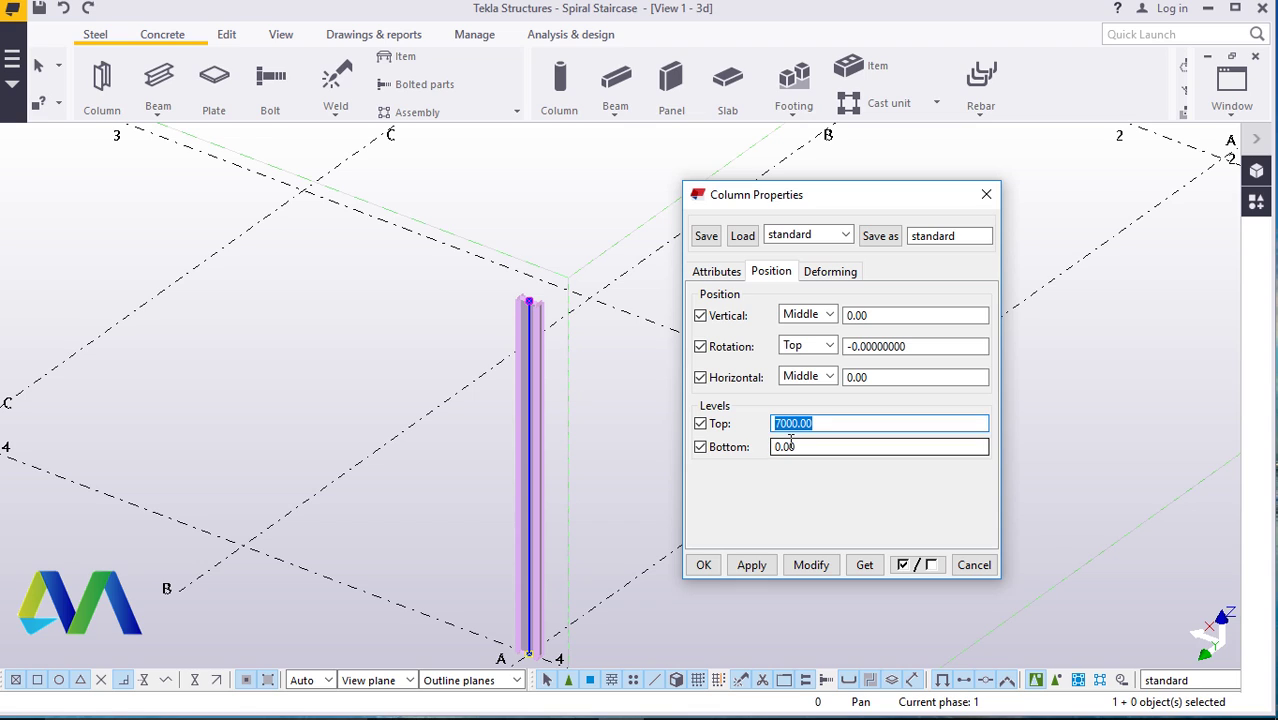
pyautogui.write('14000')
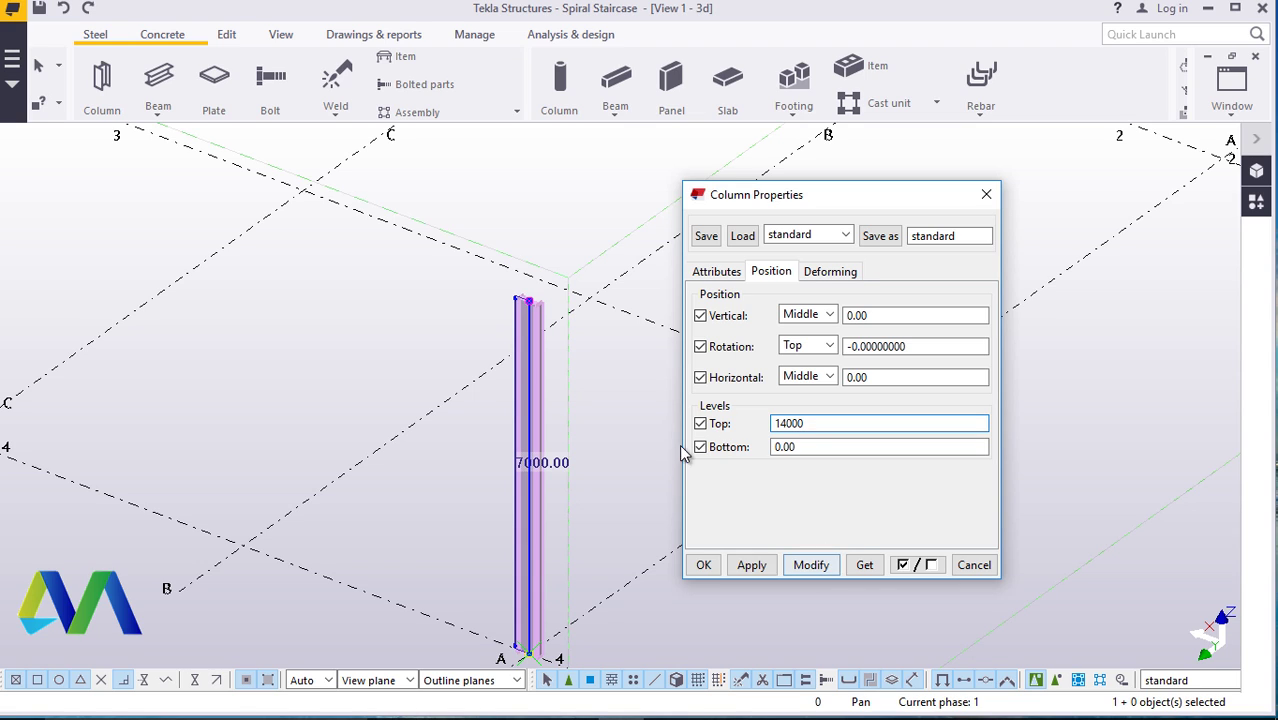
pyautogui.click(812, 564)
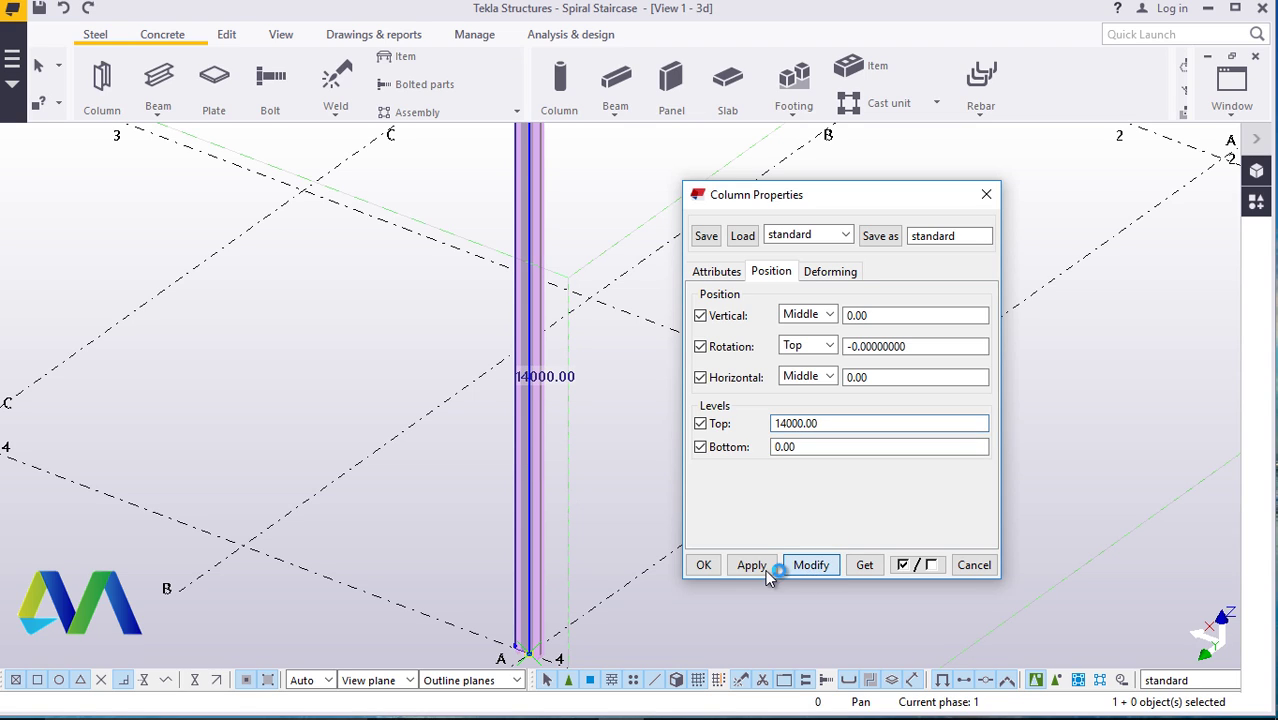
pyautogui.click(972, 565)
pyautogui.scroll(-4, 651, 552)
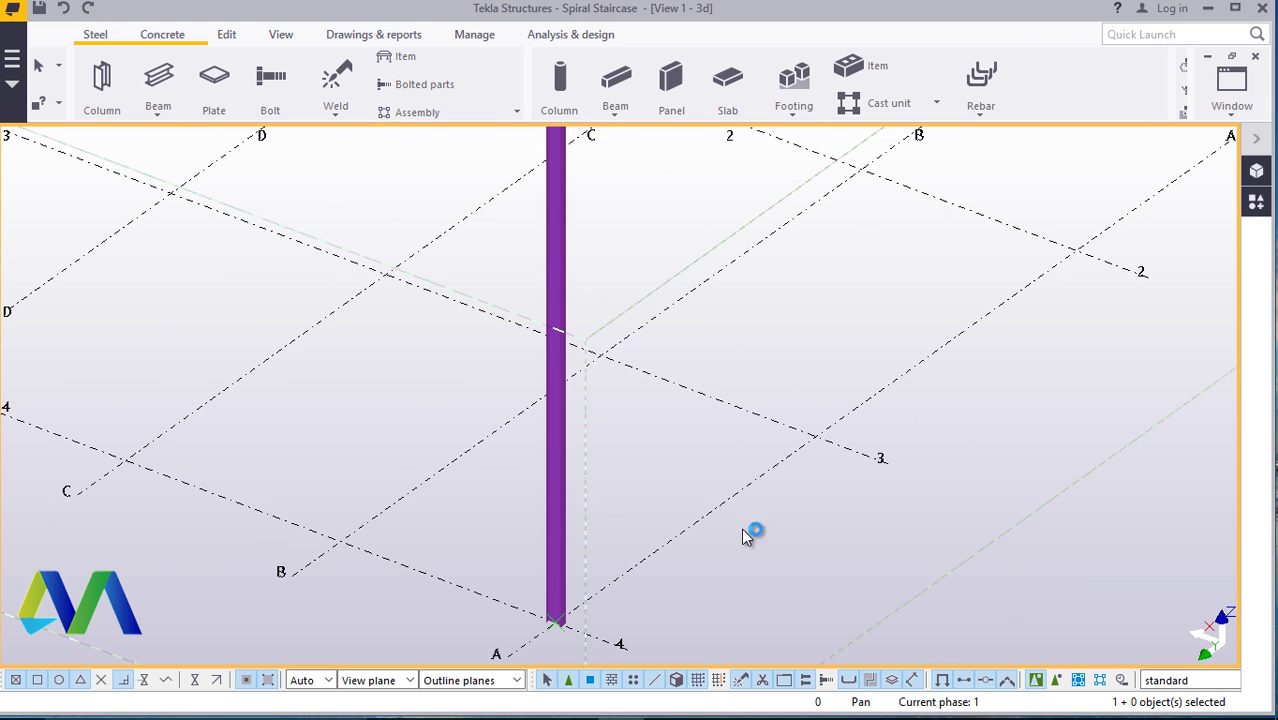
# - Copy the steel column at A/4 to grid intersection A/3 and expand the work area to include it
pyautogui.scroll(3, 628, 555)
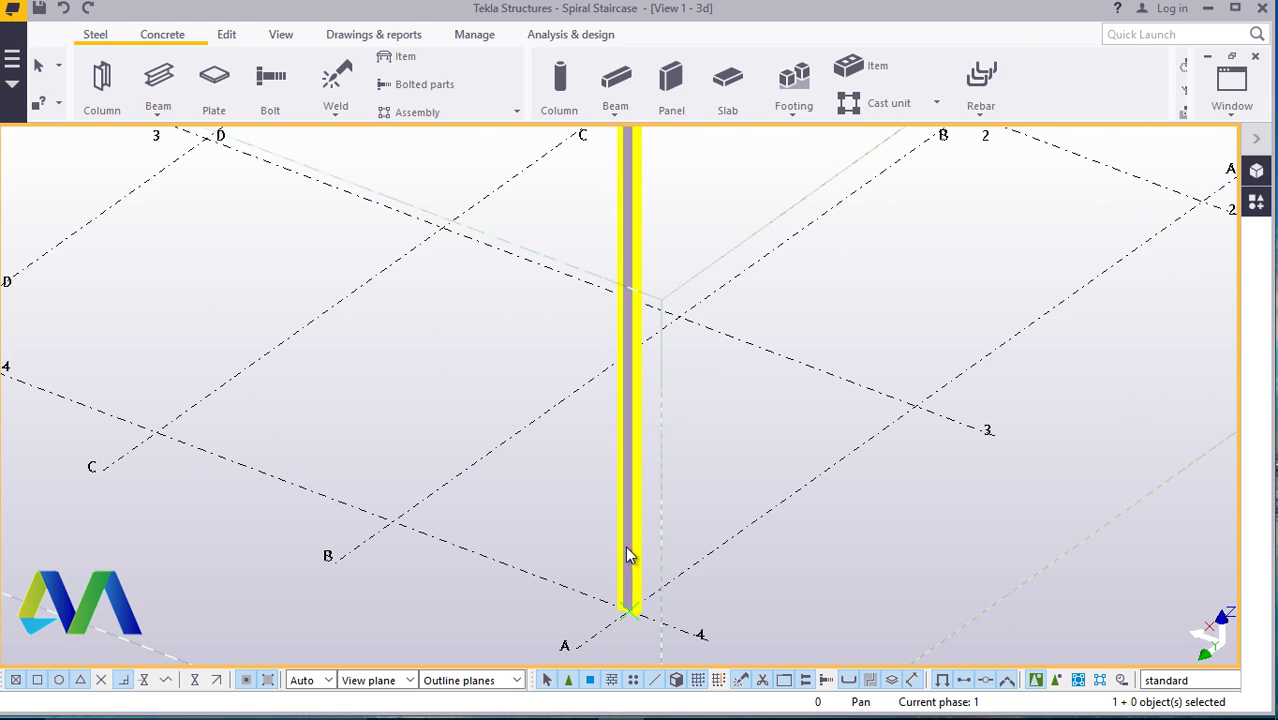
pyautogui.rightClick(712, 443)
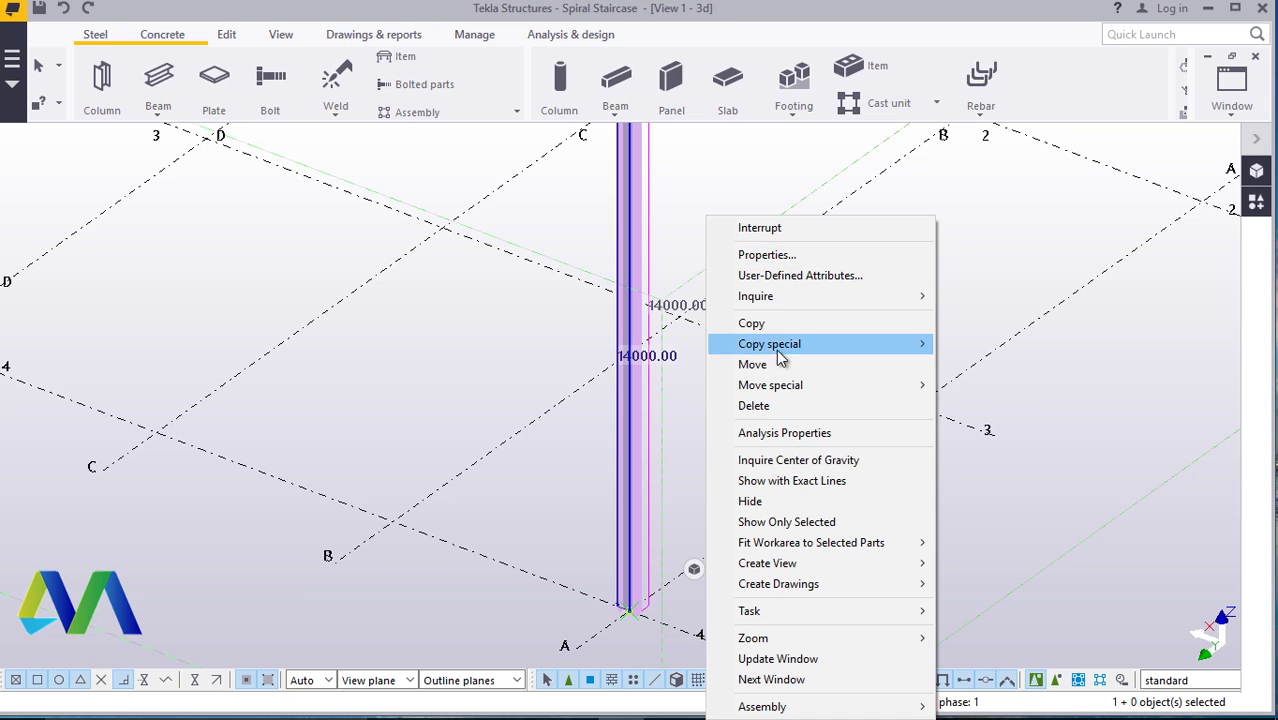
pyautogui.click(752, 323)
pyautogui.click(706, 638)
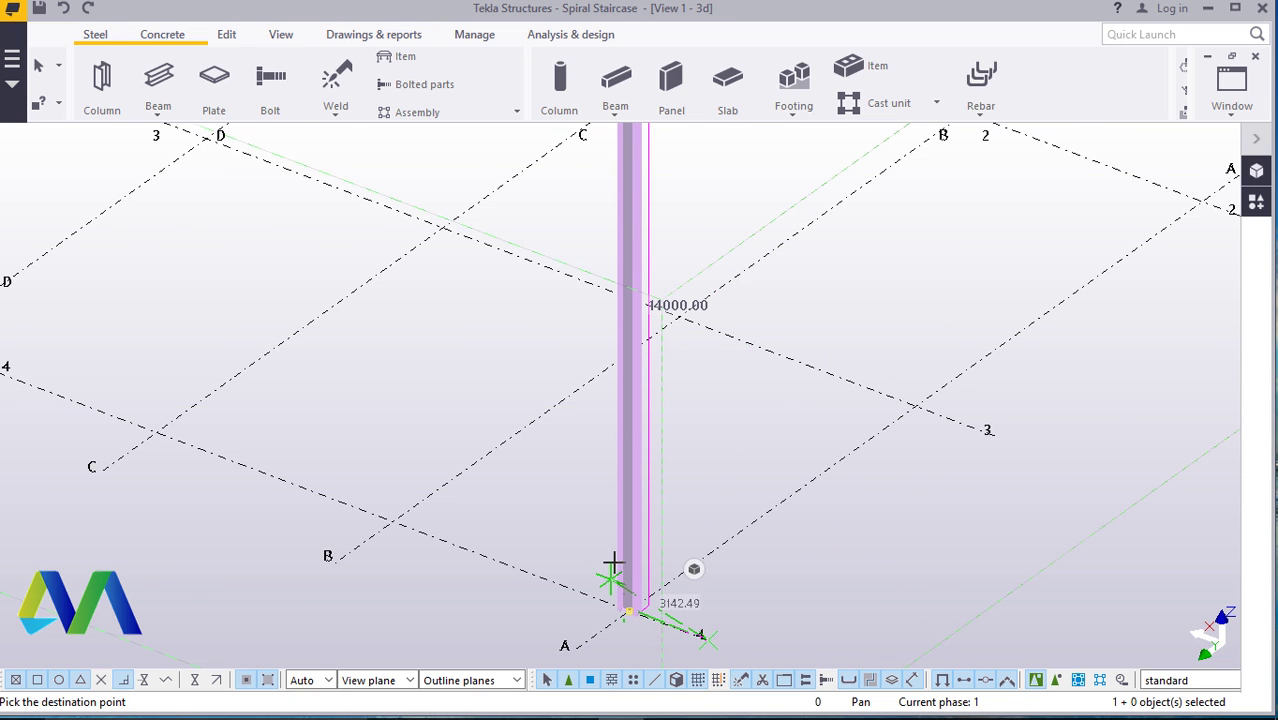
pyautogui.scroll(-2, 613, 560)
pyautogui.click(884, 482)
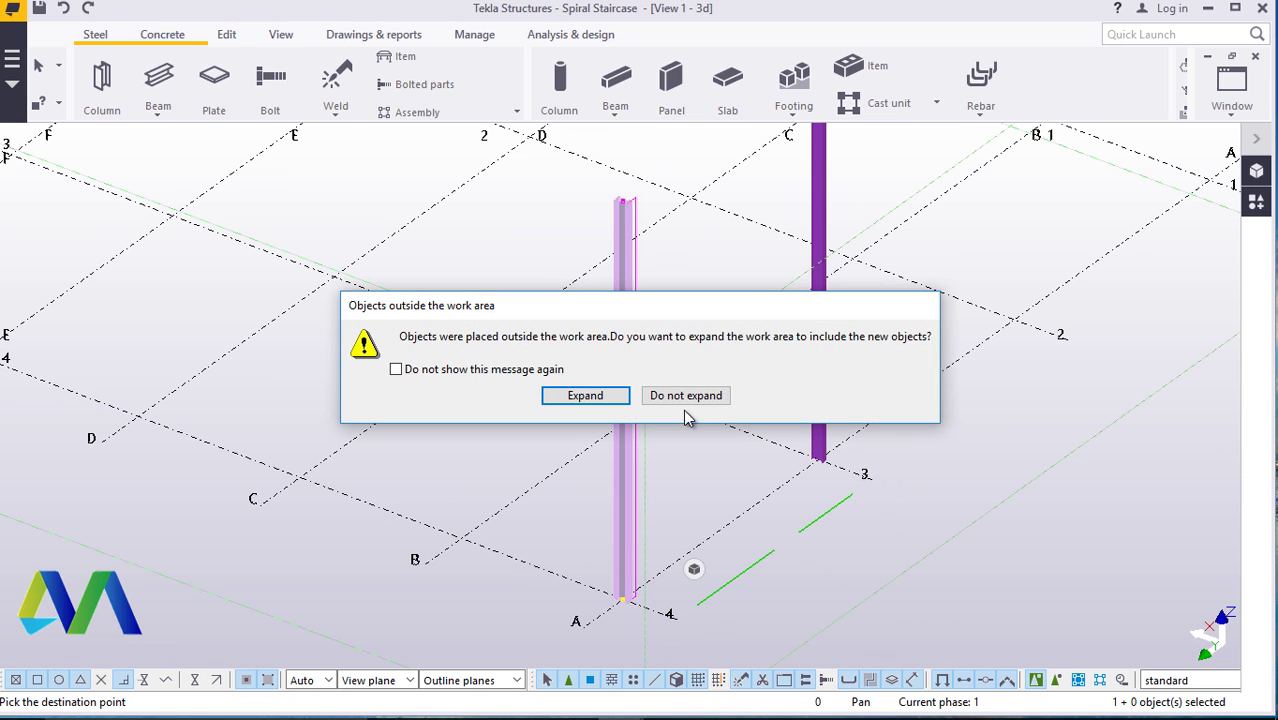
pyautogui.click(602, 400)
# - Place another copy of the column at grid intersection A/2 and end the copying
pyautogui.scroll(2, 866, 561)
pyautogui.scroll(1, 870, 560)
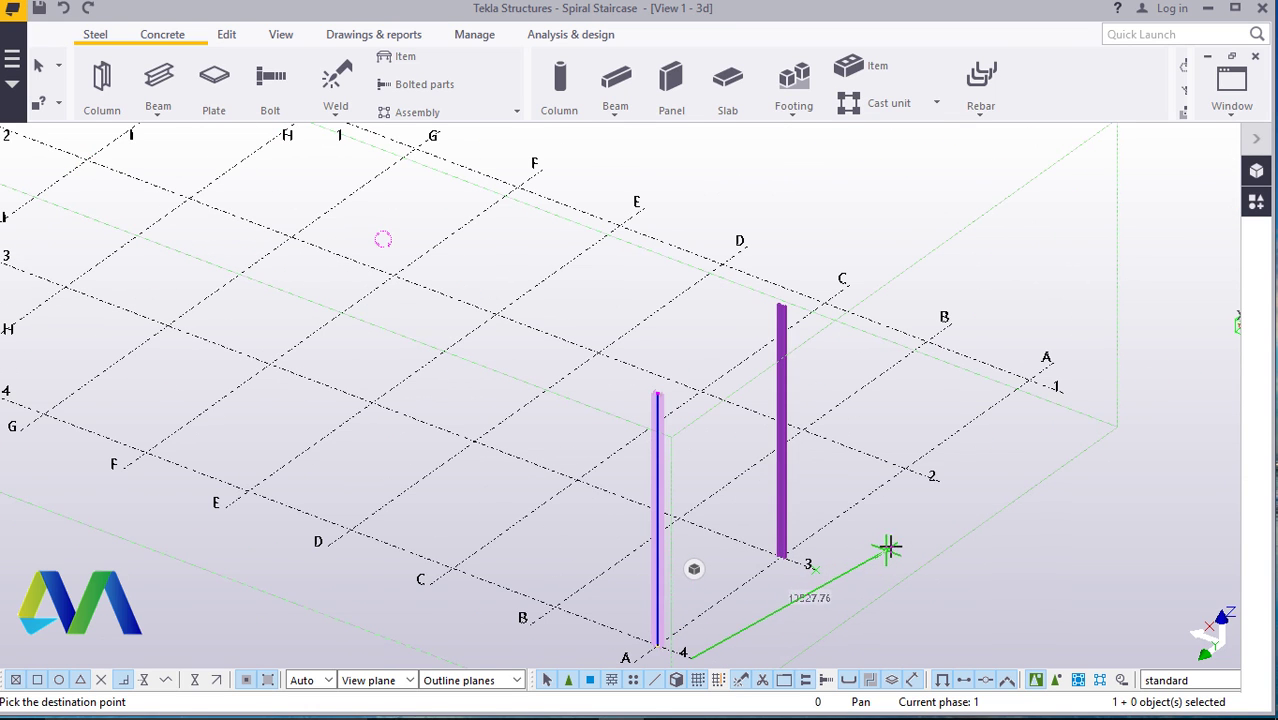
pyautogui.click(978, 466)
pyautogui.rightClick(978, 466)
pyautogui.click(1010, 164)
pyautogui.scroll(-1, 940, 380)
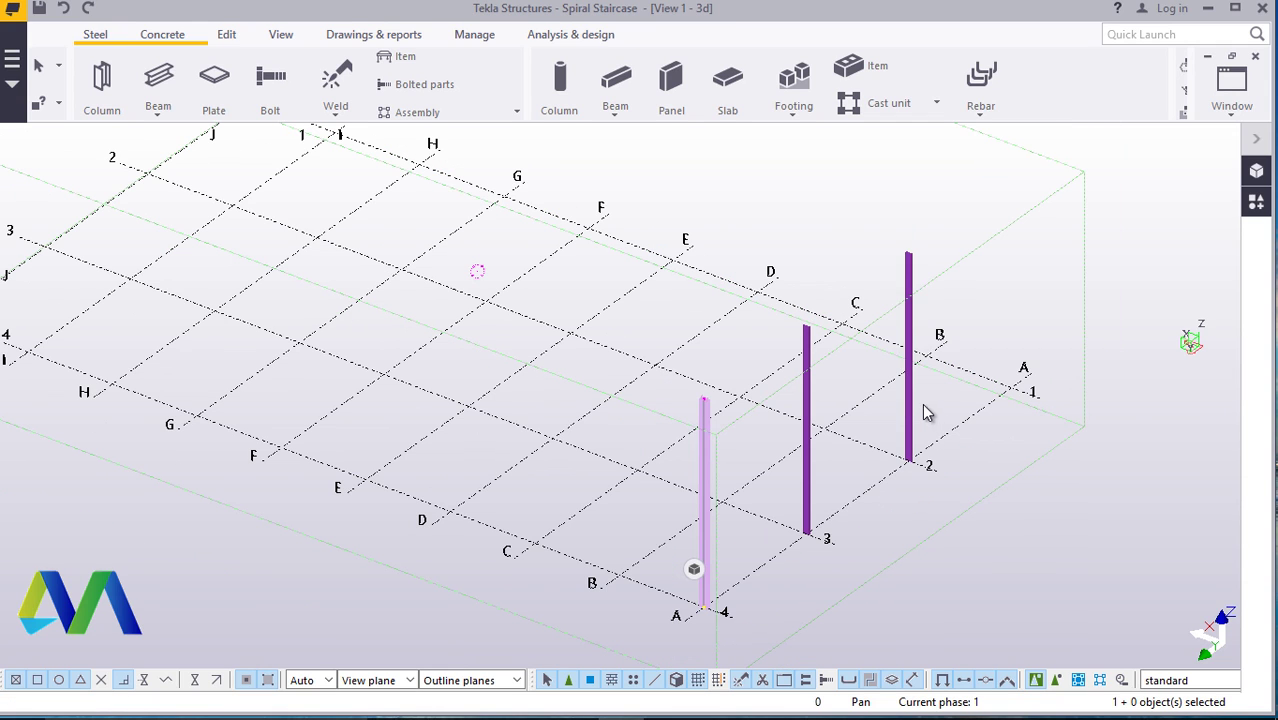
pyautogui.click(911, 390)
pyautogui.keyDown('ctrl'); pyautogui.click(800, 505); pyautogui.keyUp('ctrl')
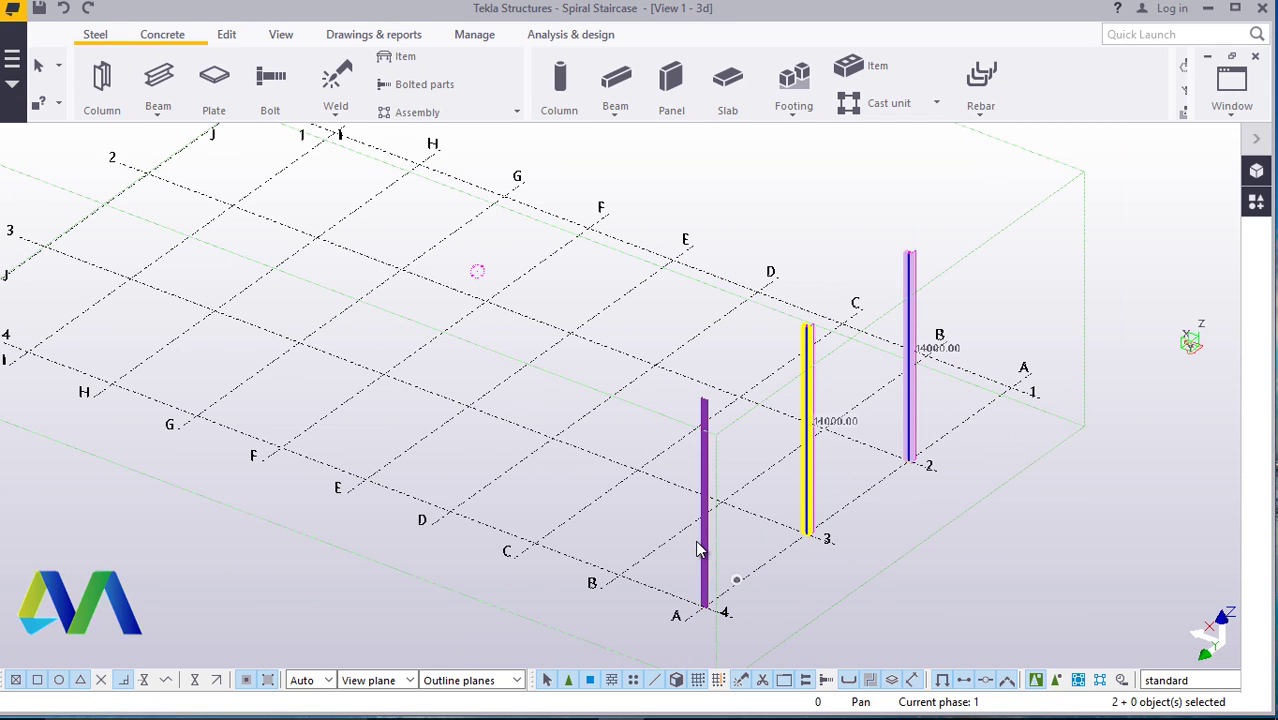
pyautogui.keyDown('ctrl'); pyautogui.click(705, 550); pyautogui.keyUp('ctrl')
pyautogui.rightClick(977, 566)
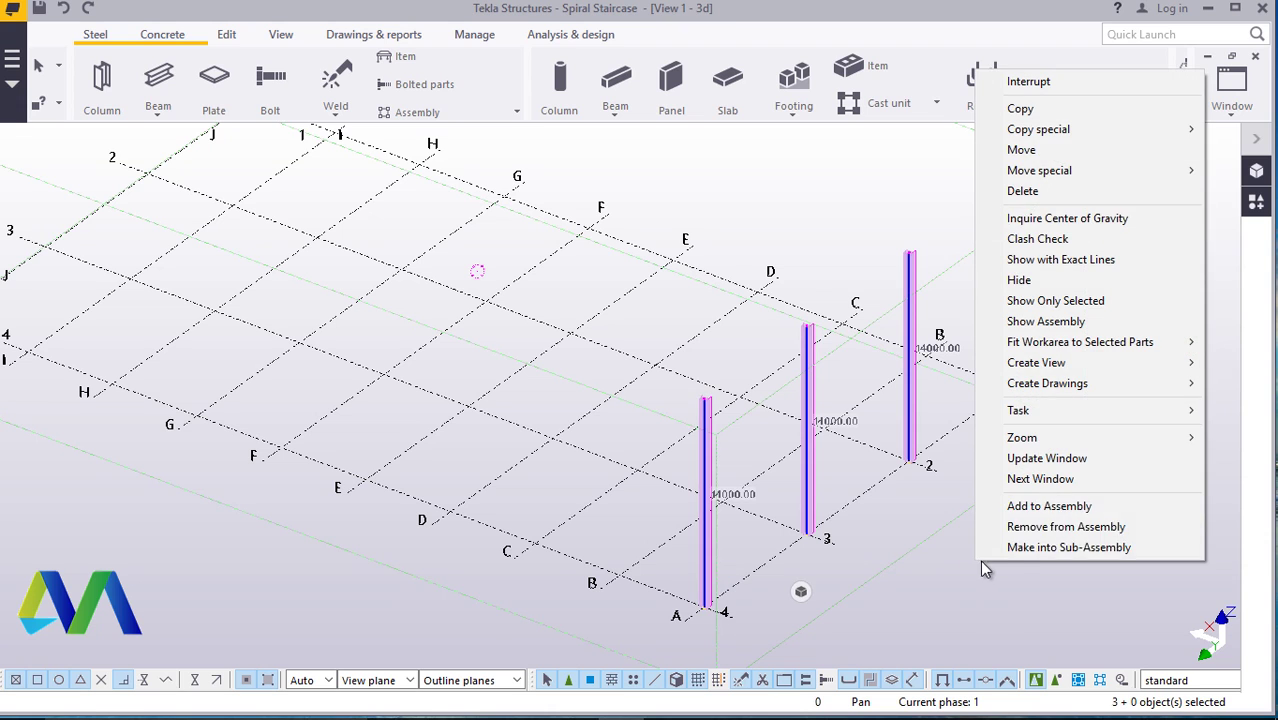
pyautogui.click(864, 199)
pyautogui.scroll(-2, 753, 367)
pyautogui.scroll(2, 778, 450)
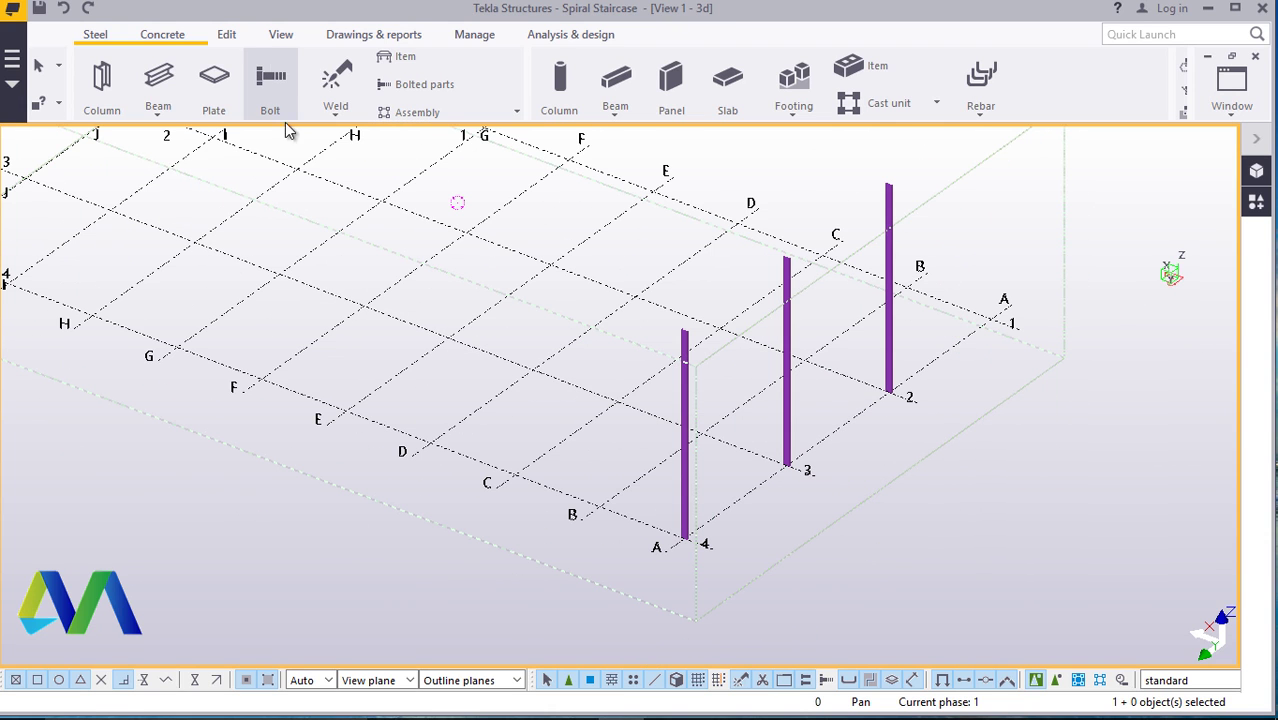
pyautogui.scroll(1, 857, 362)
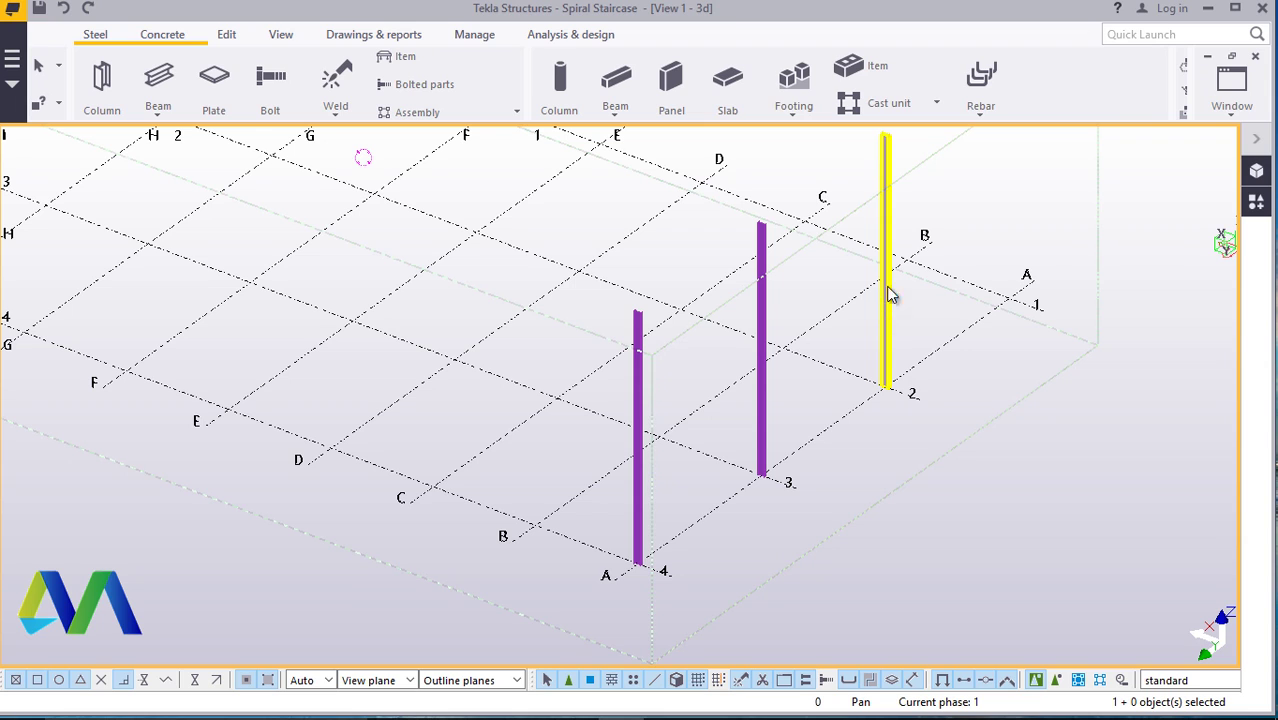
# - Linearly copy the three columns on grid line A with dX 6000 and 9 copies, so they fill the lines up to J
pyautogui.keyDown('ctrl'); pyautogui.click(884, 252); pyautogui.keyUp('ctrl')
pyautogui.keyDown('ctrl'); pyautogui.click(764, 318); pyautogui.keyUp('ctrl')
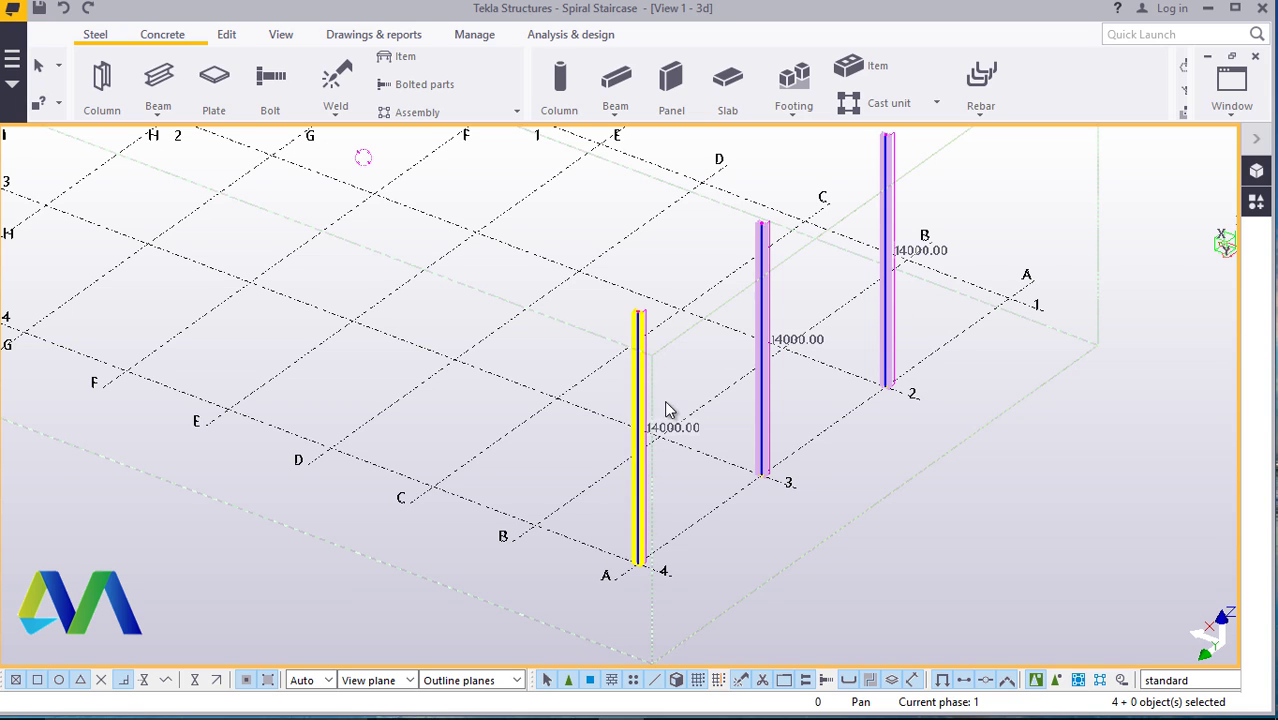
pyautogui.keyDown('ctrl'); pyautogui.click(639, 400); pyautogui.keyUp('ctrl')
pyautogui.rightClick(933, 498)
pyautogui.moveTo(984, 62)
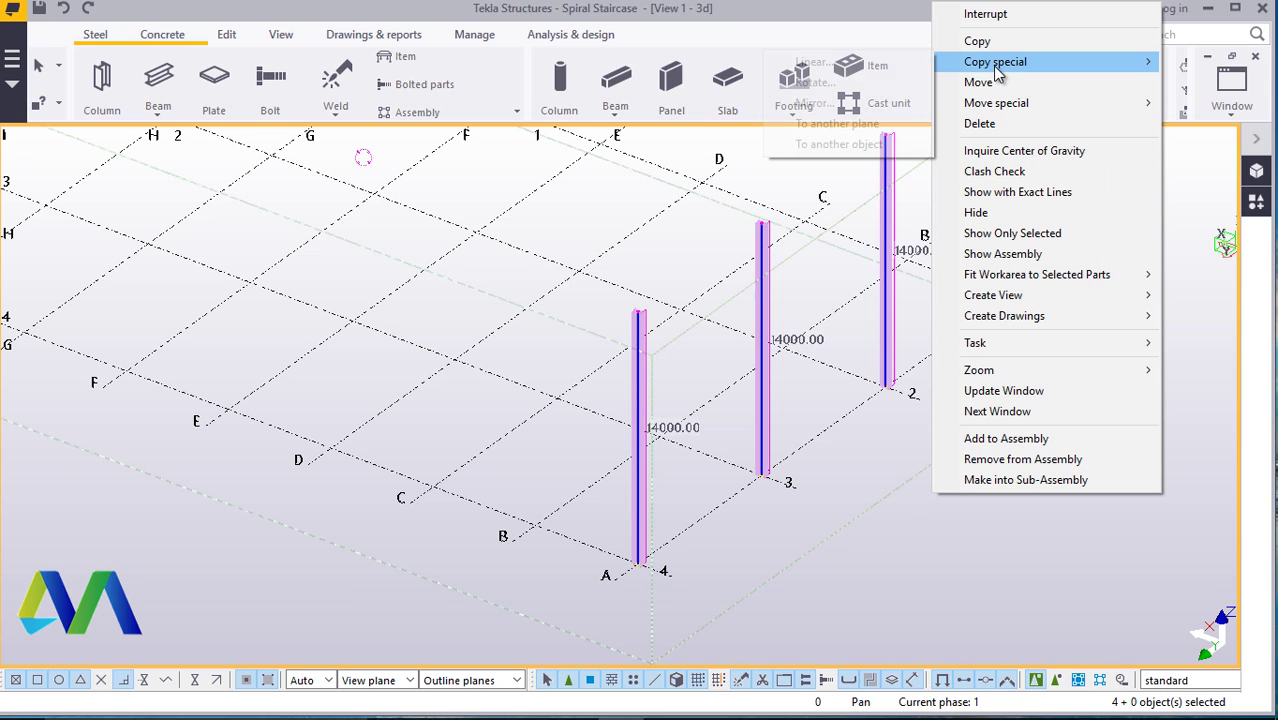
pyautogui.click(832, 66)
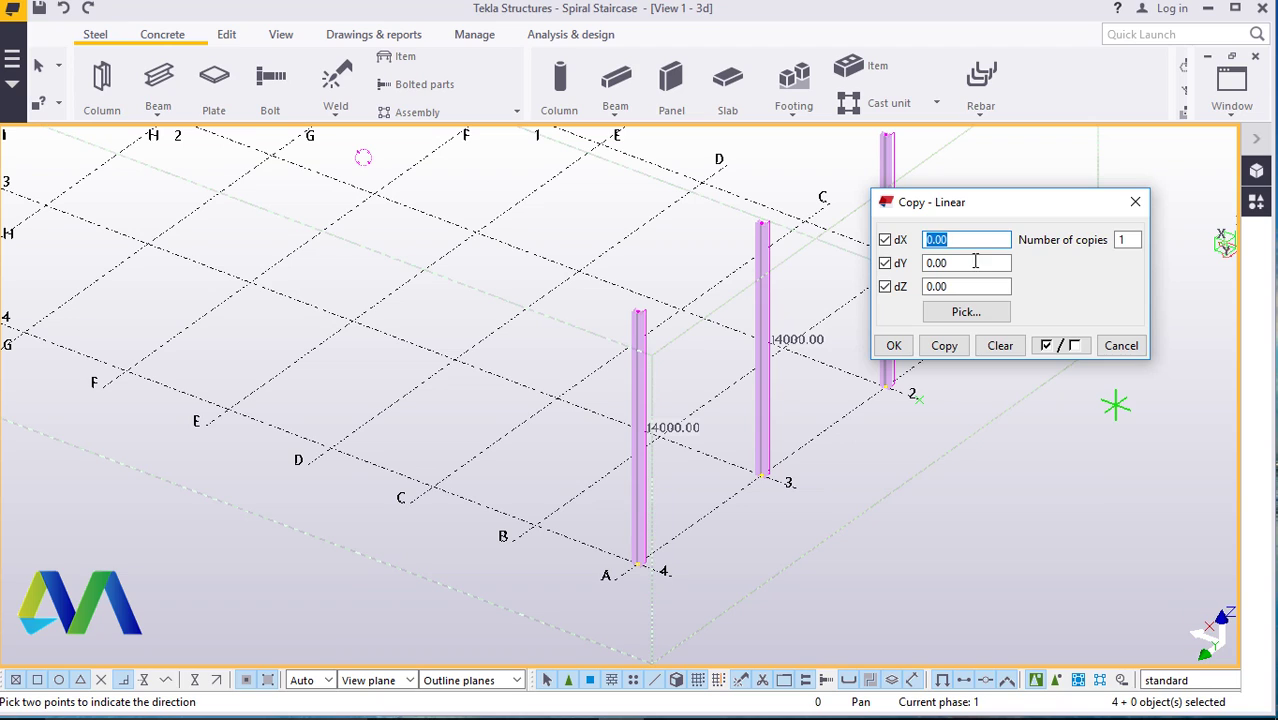
pyautogui.write('6000')
pyautogui.click(1127, 239)
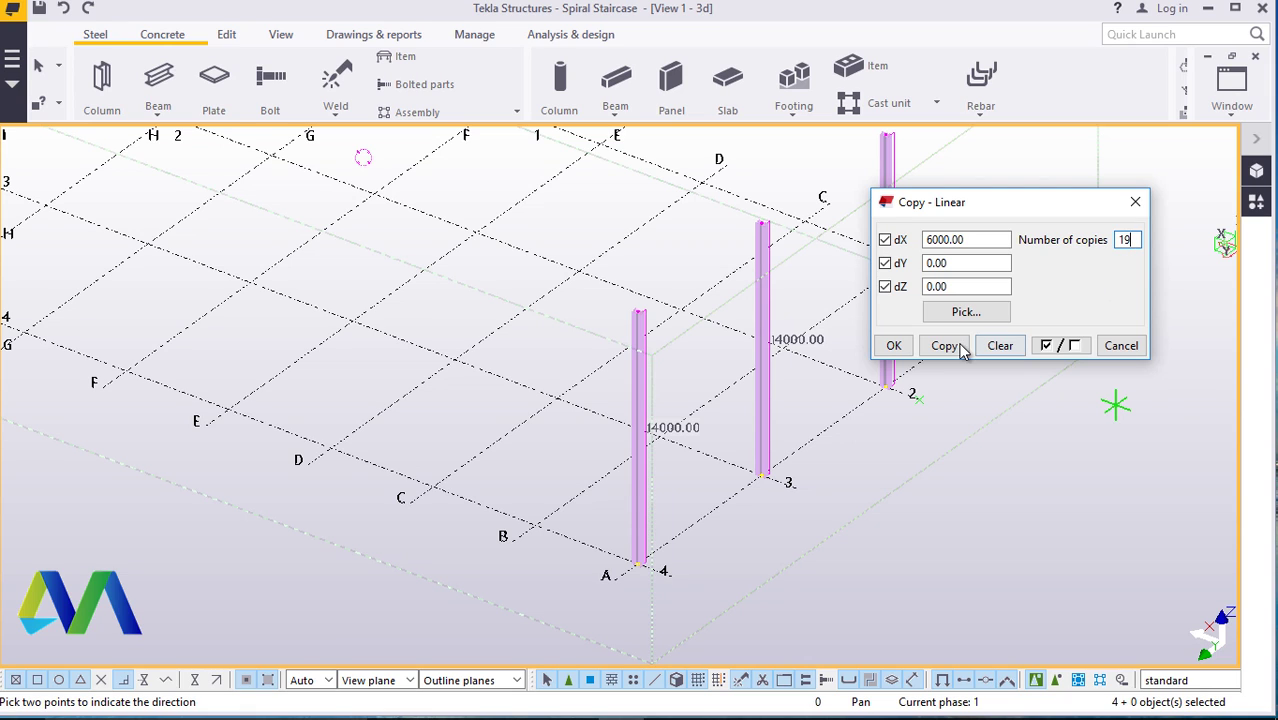
pyautogui.press('BackSpace')
pyautogui.write('9')
pyautogui.click(944, 345)
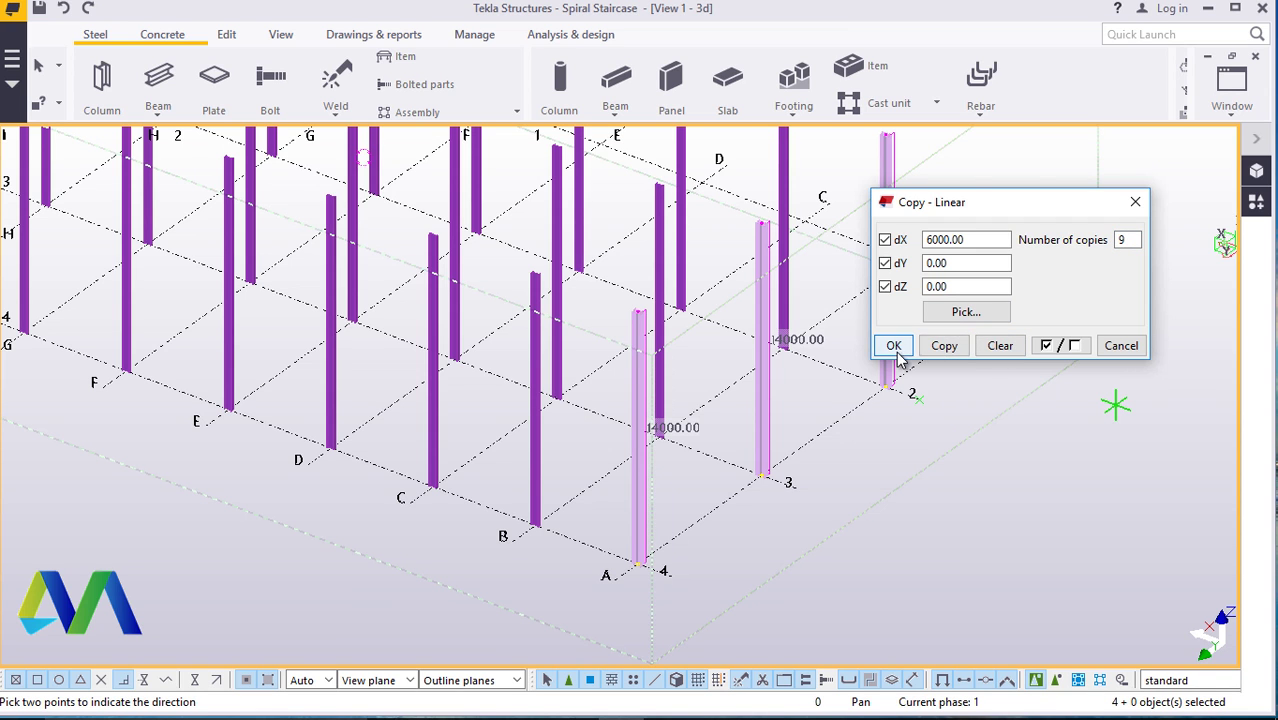
pyautogui.click(893, 345)
pyautogui.rightClick(961, 490)
pyautogui.click(1048, 203)
# - Examine the copied columns across the whole grid with nothing highlighted for editing
pyautogui.scroll(-3, 868, 262)
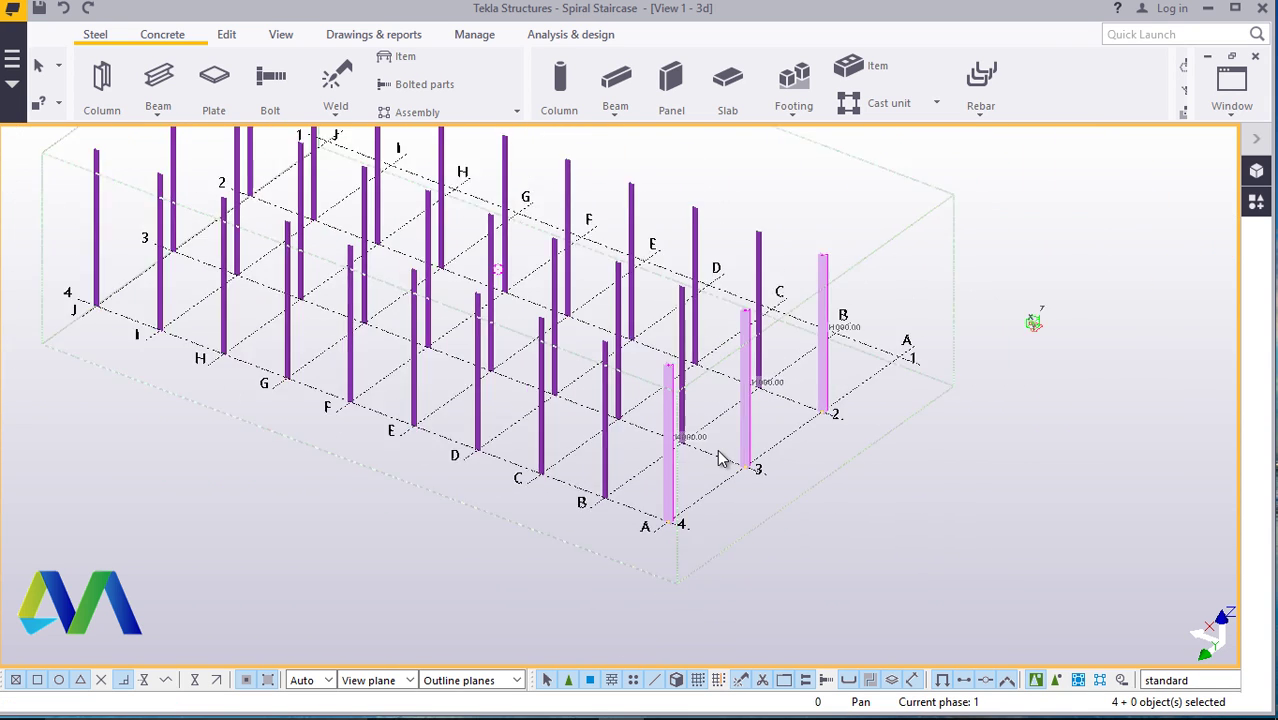
pyautogui.scroll(2, 868, 262)
pyautogui.click(843, 189)
pyautogui.scroll(-2, 690, 353)
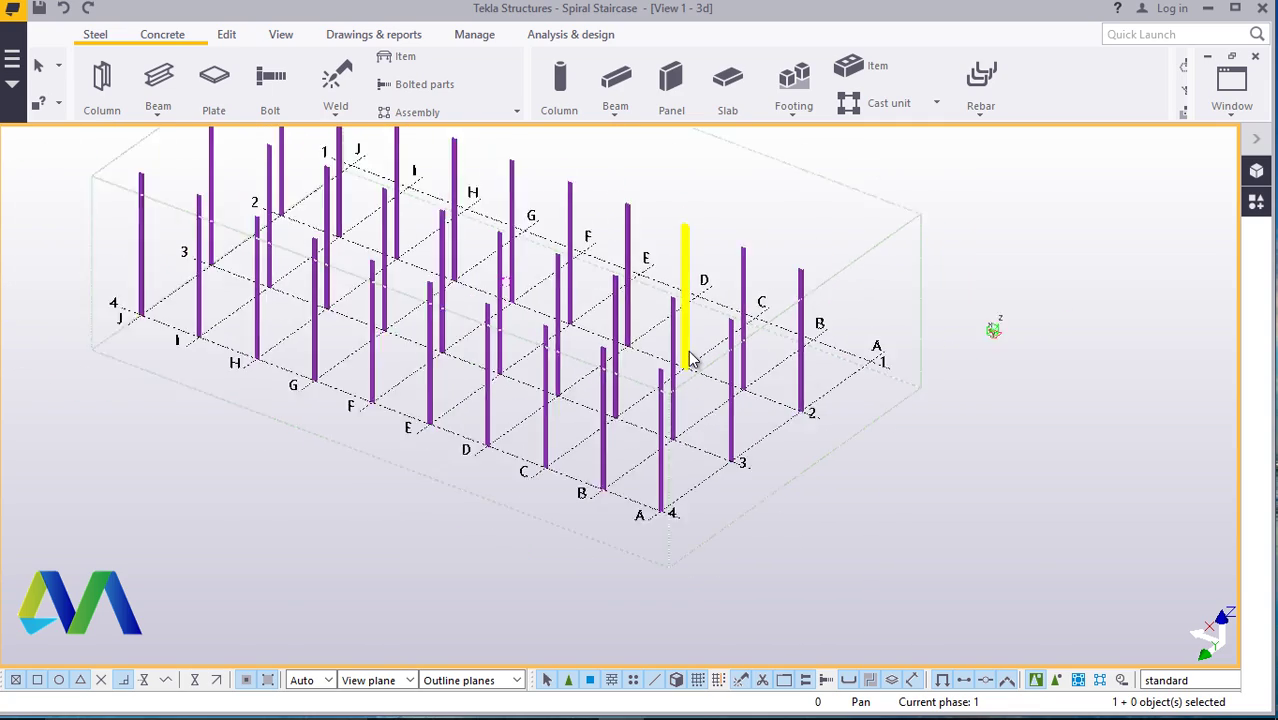
pyautogui.scroll(4, 690, 355)
pyautogui.scroll(-3, 700, 397)
pyautogui.scroll(-2, 703, 403)
pyautogui.scroll(4, 354, 190)
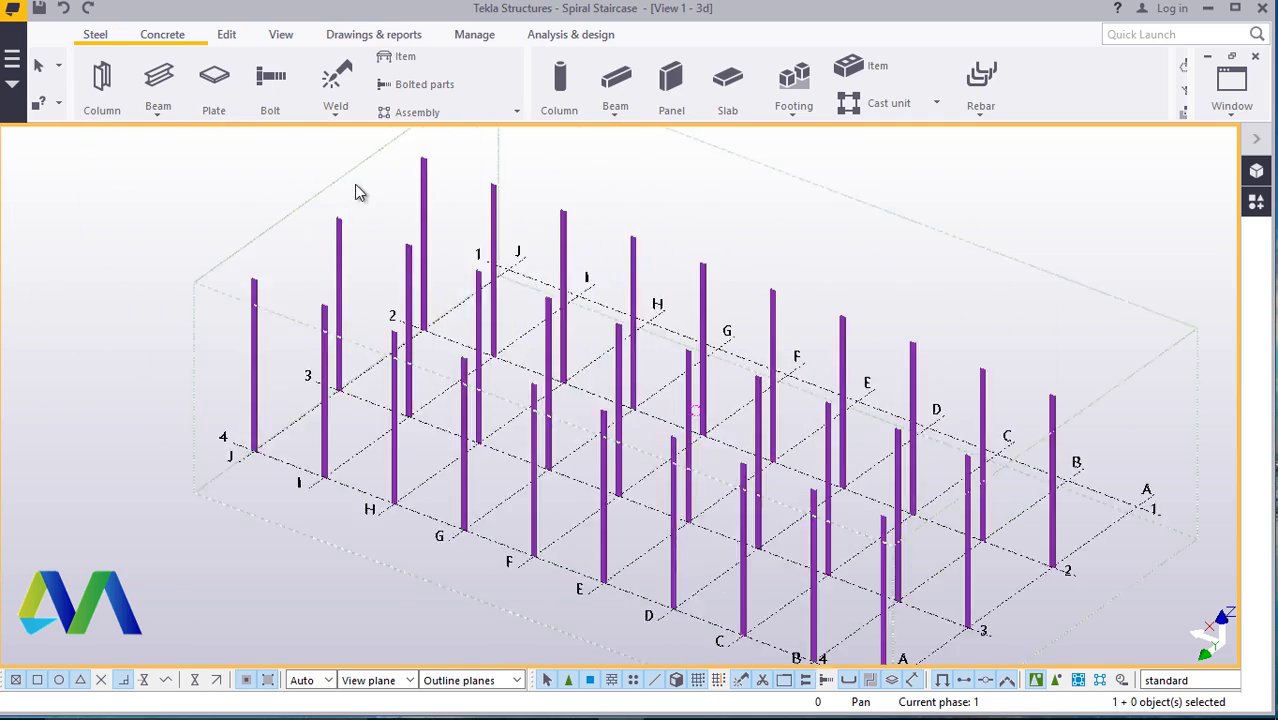
pyautogui.scroll(-1, 402, 336)
pyautogui.scroll(5, 470, 381)
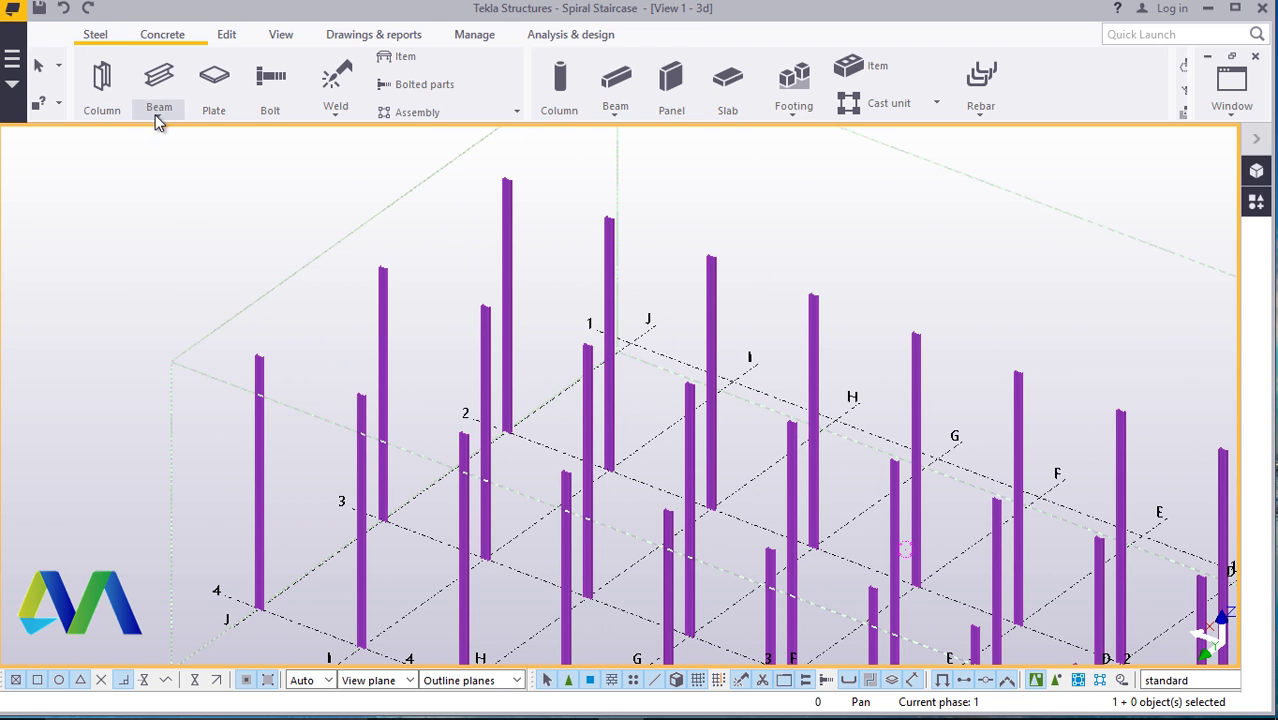
# - Place a steel beam between the web midpoints at the tops of columns J/4 and J/3
pyautogui.click(158, 113)
pyautogui.click(175, 177)
pyautogui.scroll(3, 249, 335)
pyautogui.scroll(6, 249, 335)
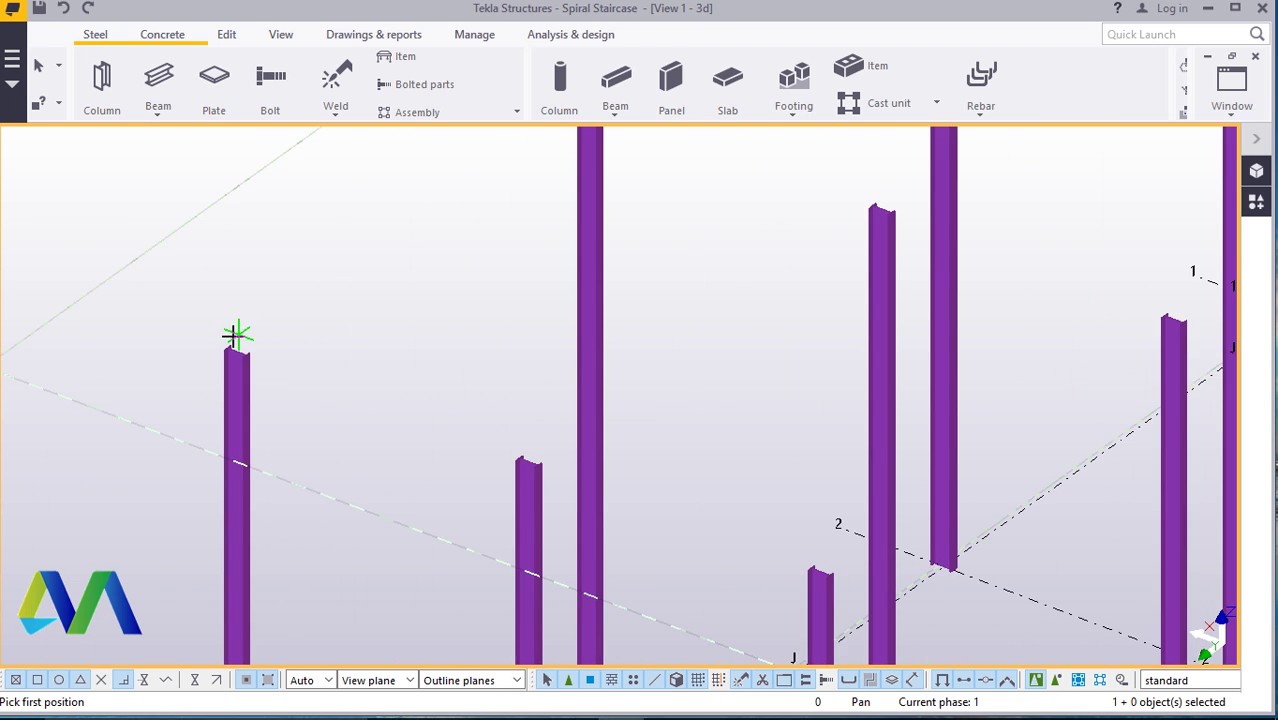
pyautogui.scroll(4, 231, 366)
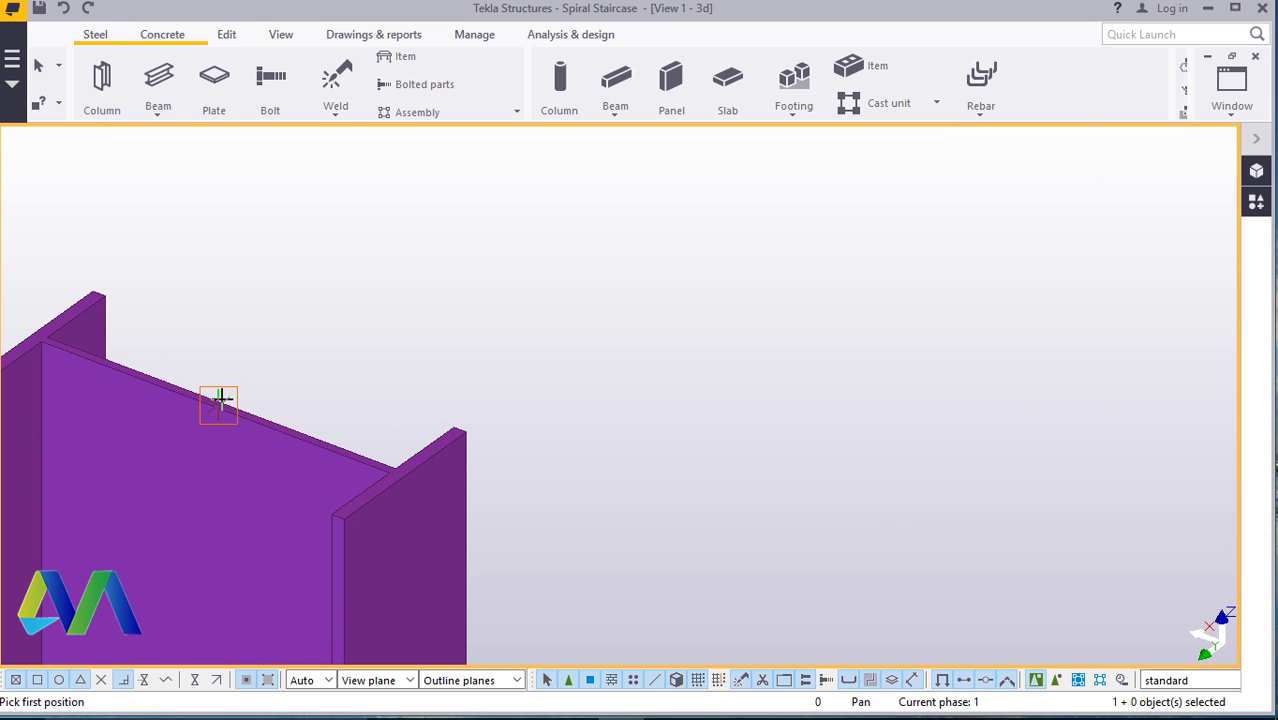
pyautogui.scroll(-8, 265, 482)
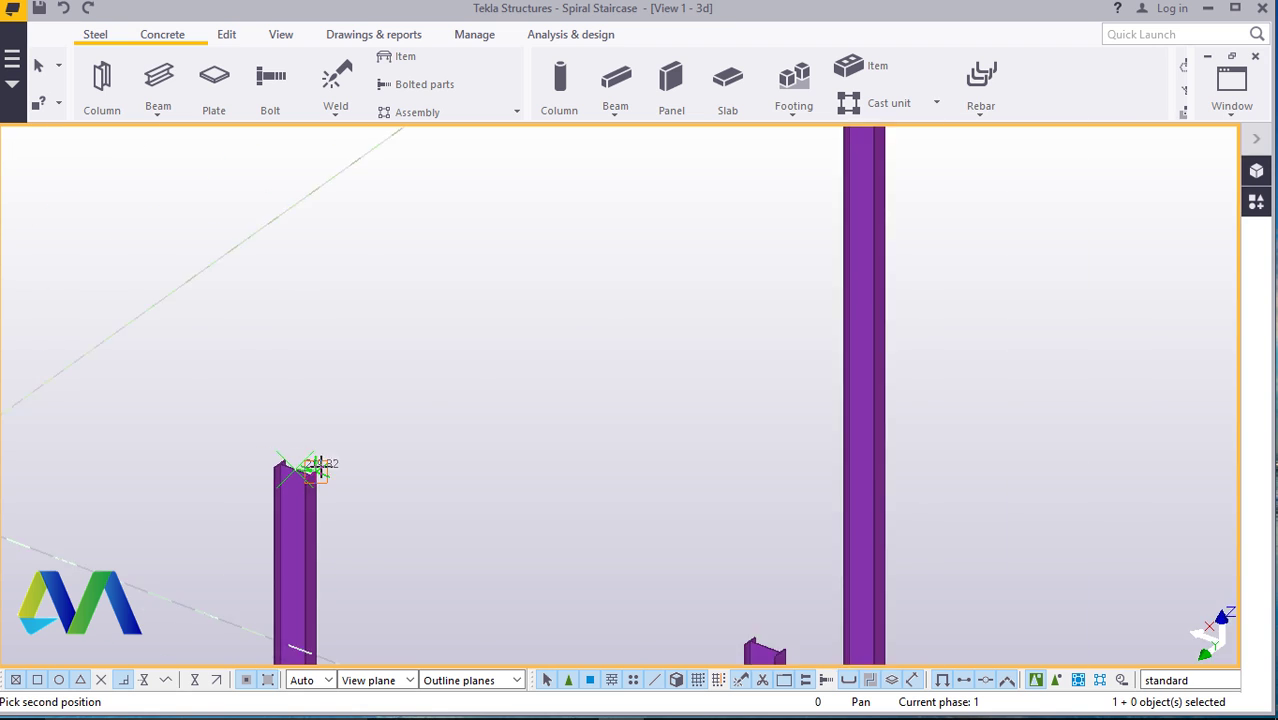
pyautogui.scroll(1, 710, 183)
pyautogui.scroll(5, 709, 178)
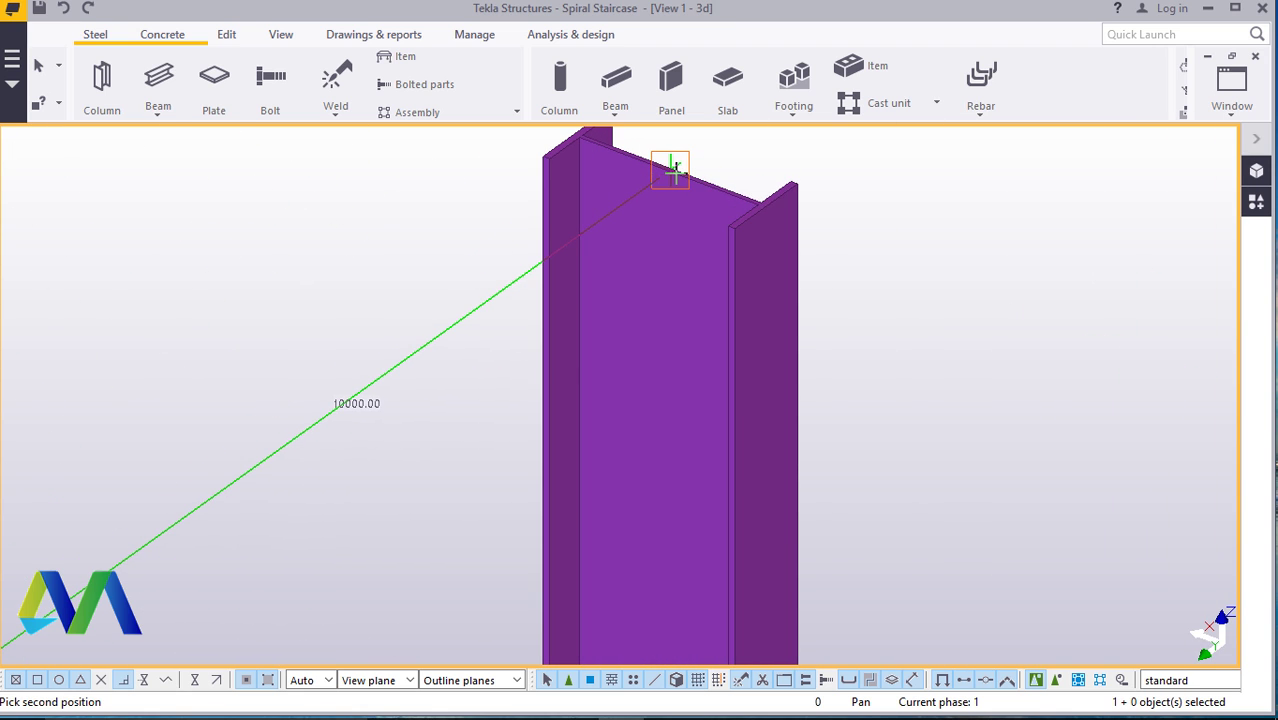
pyautogui.click(669, 170)
pyautogui.scroll(-4, 542, 354)
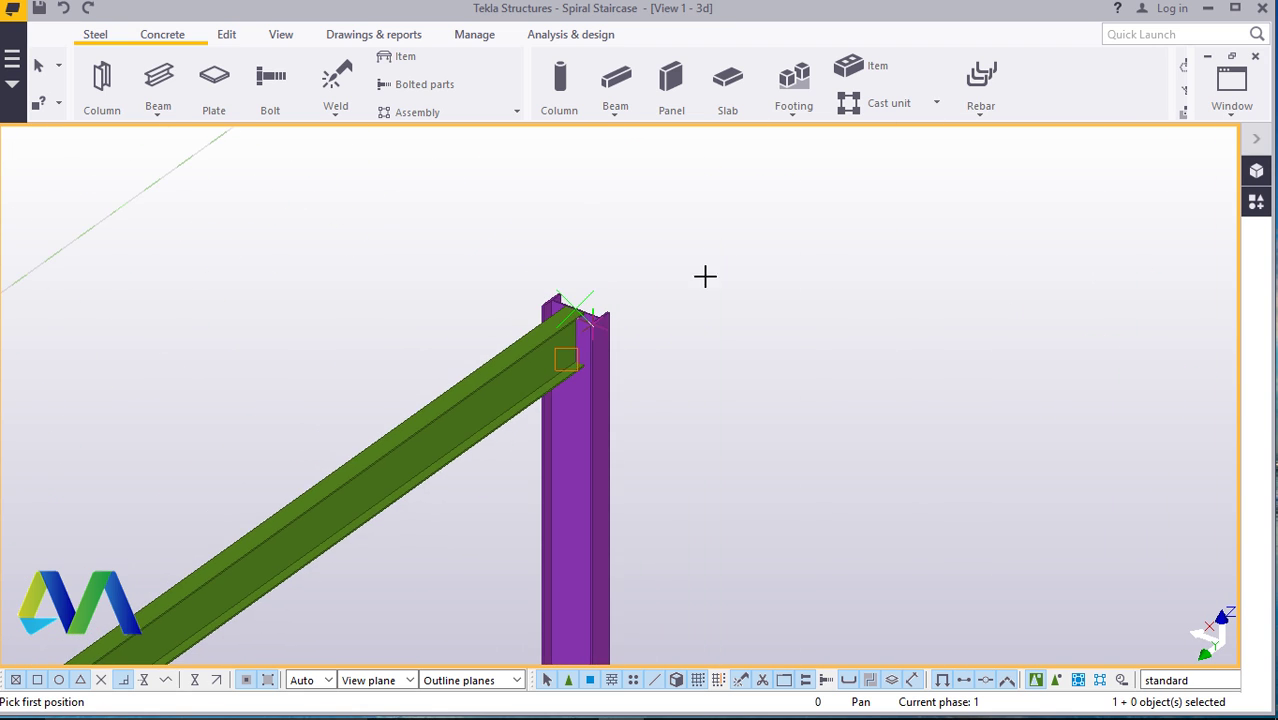
pyautogui.rightClick(686, 213)
pyautogui.click(705, 221)
# - Place a steel beam along grid line 4 between the facing flanges at the tops of columns J/4 and I/4
pyautogui.scroll(-5, 536, 257)
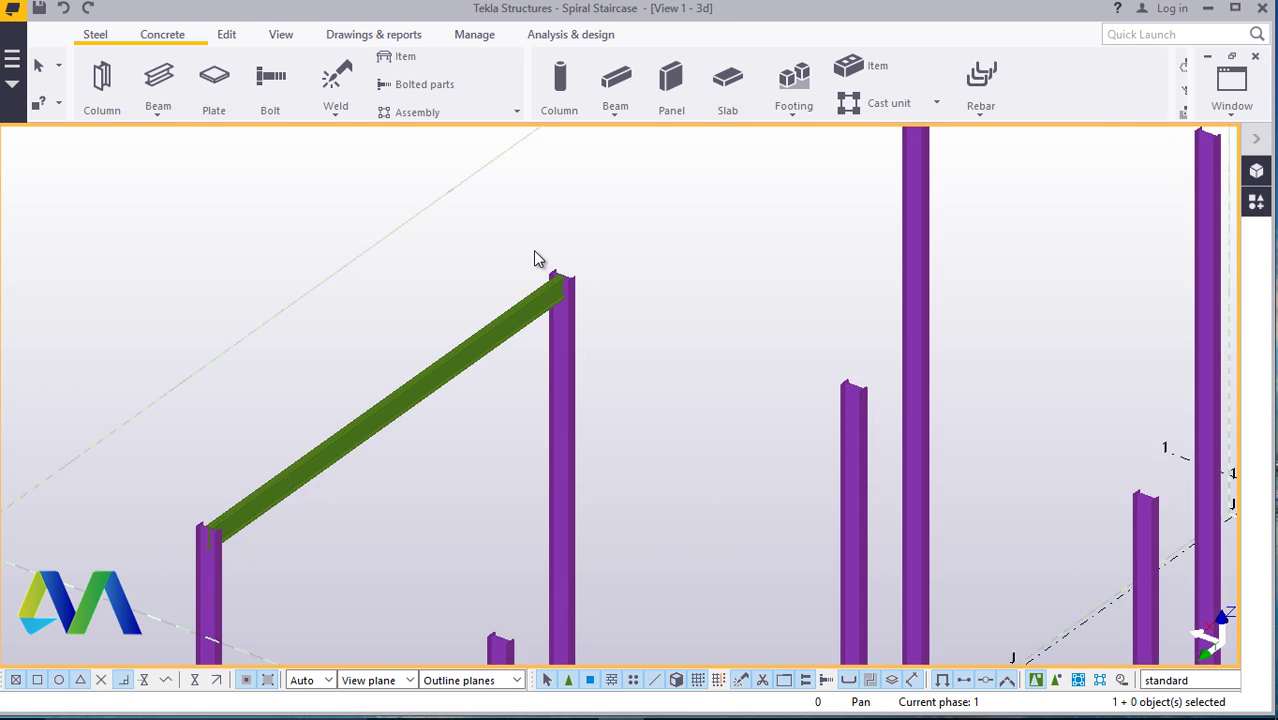
pyautogui.scroll(5, 496, 353)
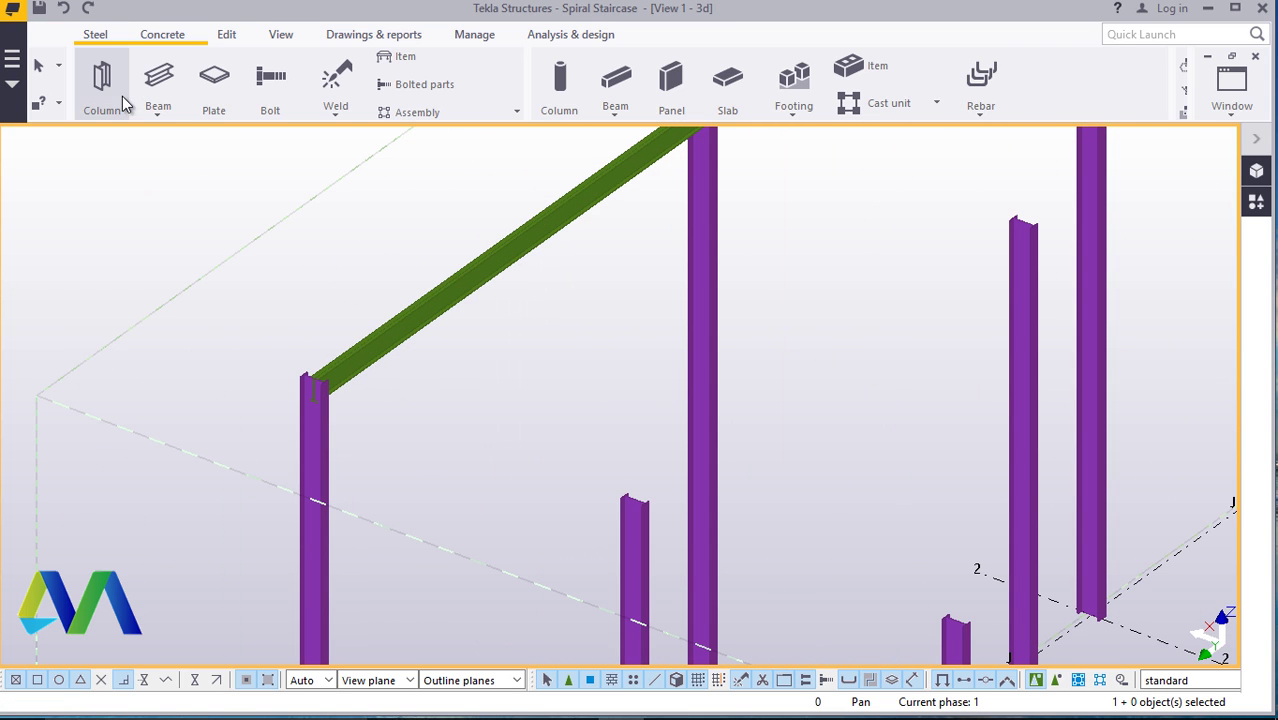
pyautogui.click(157, 112)
pyautogui.click(185, 137)
pyautogui.scroll(5, 305, 345)
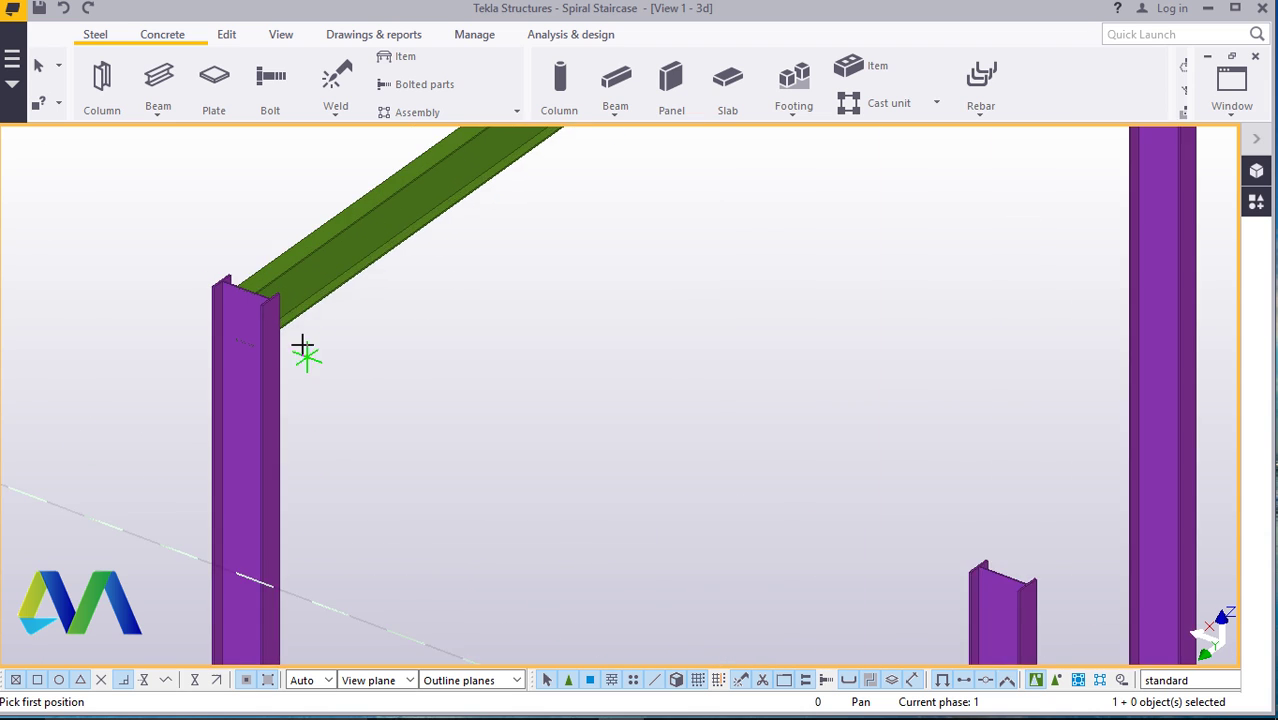
pyautogui.scroll(4, 258, 285)
pyautogui.click(262, 266)
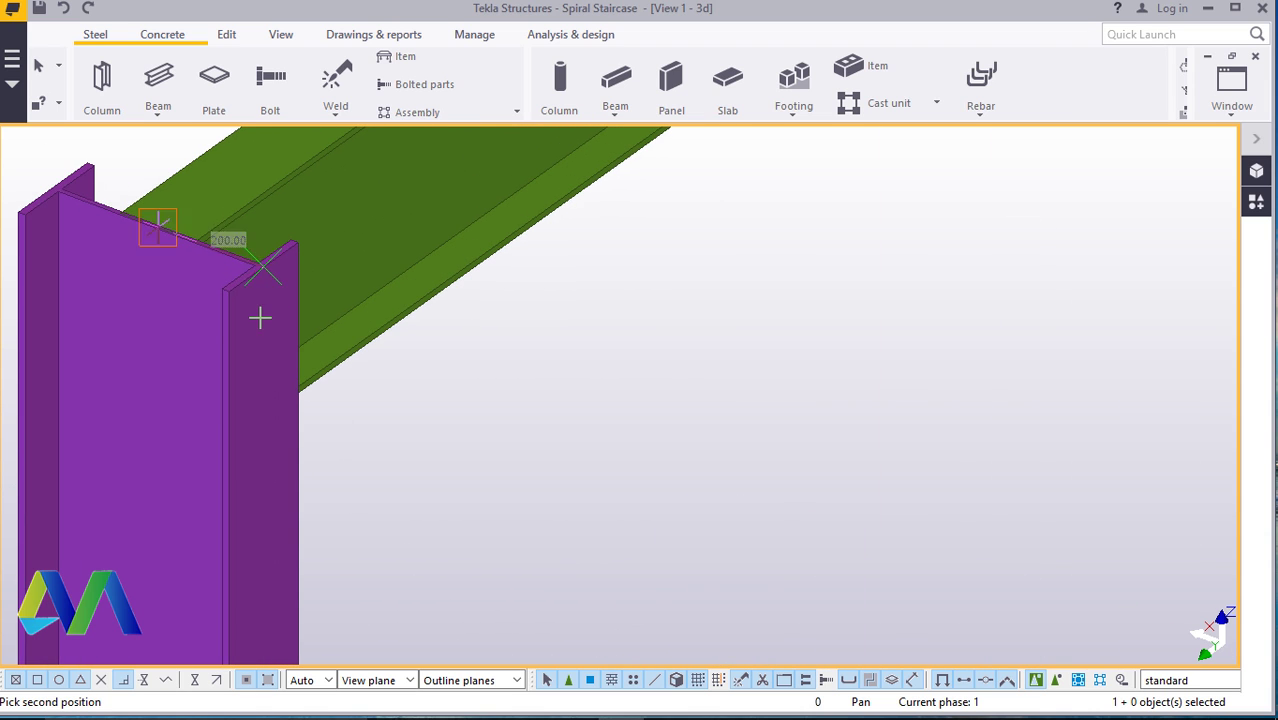
pyautogui.scroll(-4, 265, 310)
pyautogui.scroll(-4, 432, 365)
pyautogui.scroll(8, 941, 536)
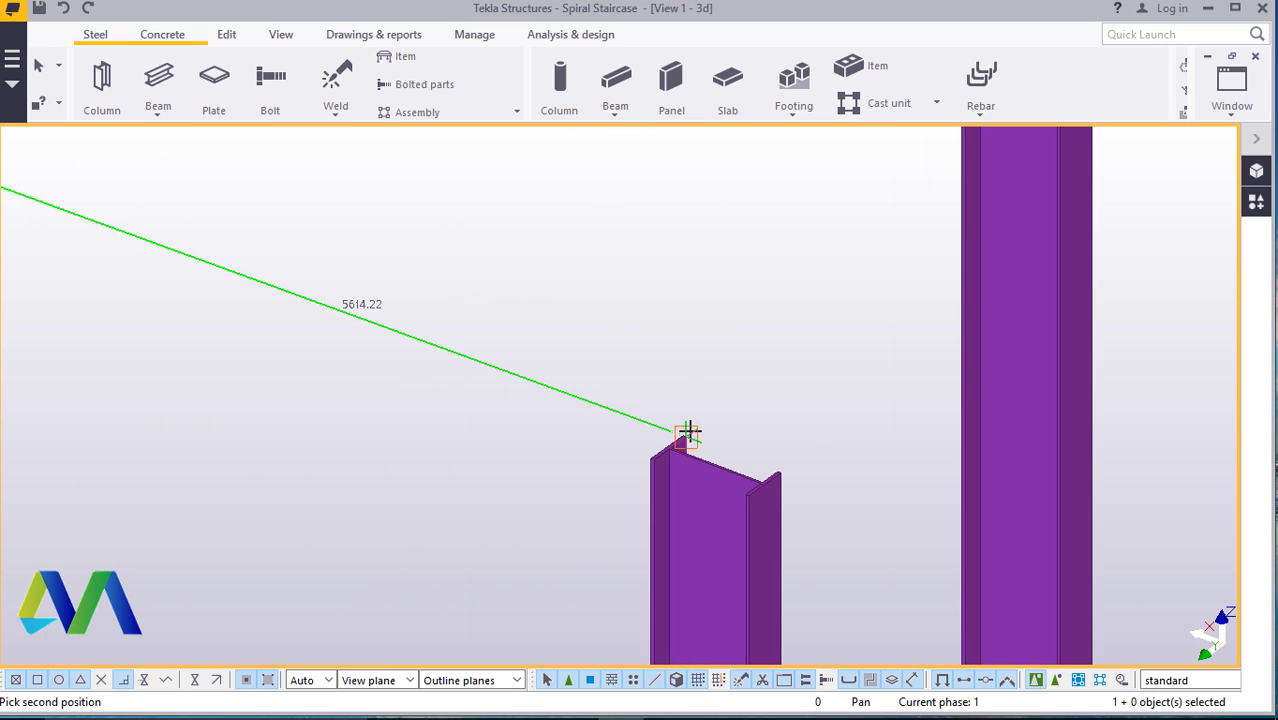
pyautogui.click(640, 462)
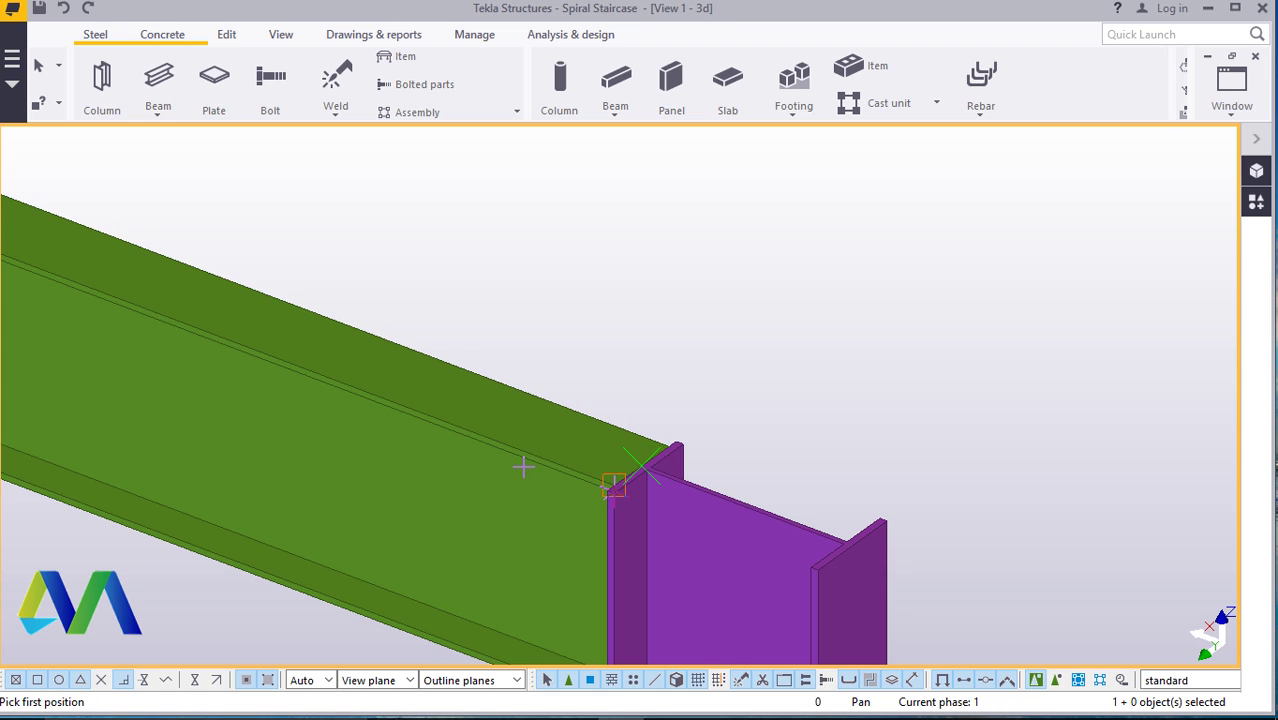
pyautogui.scroll(-3, 511, 467)
pyautogui.scroll(-4, 515, 470)
pyautogui.rightClick(345, 289)
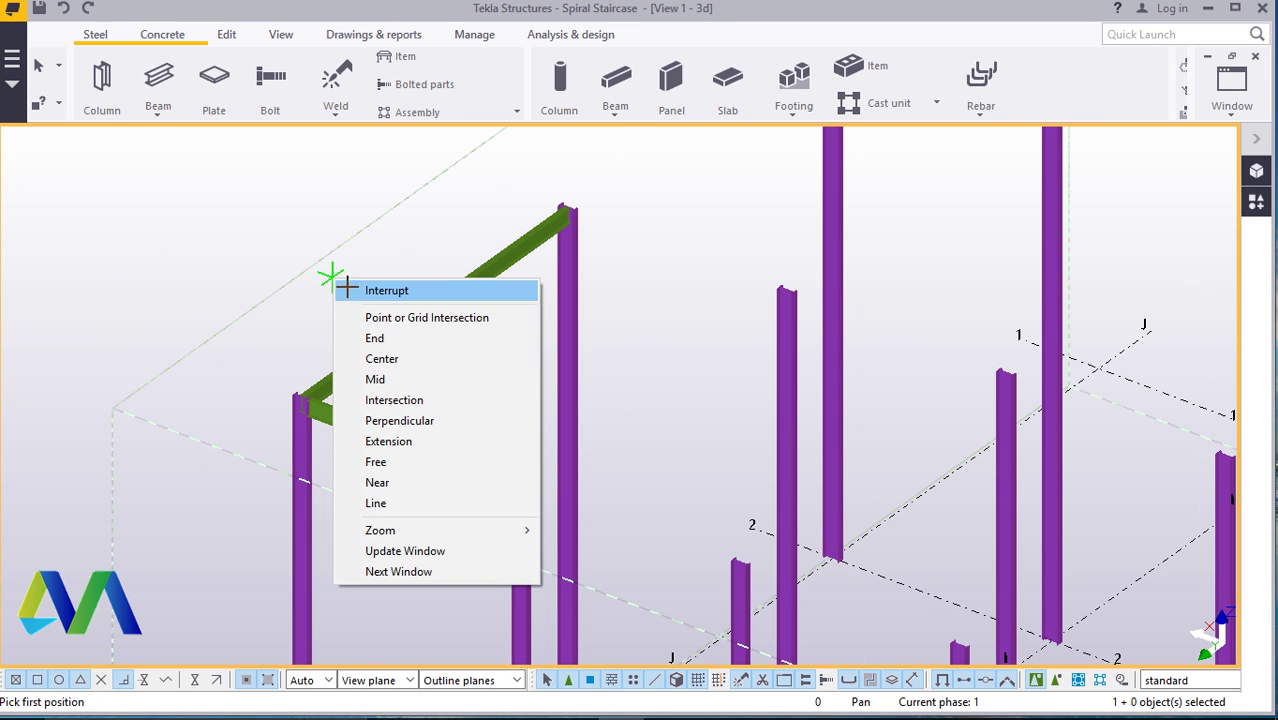
pyautogui.click(385, 290)
# - Copy the beam between J/4 and J/3 along grid line J into the 3–2 and 2–1 bays
pyautogui.rightClick(407, 243)
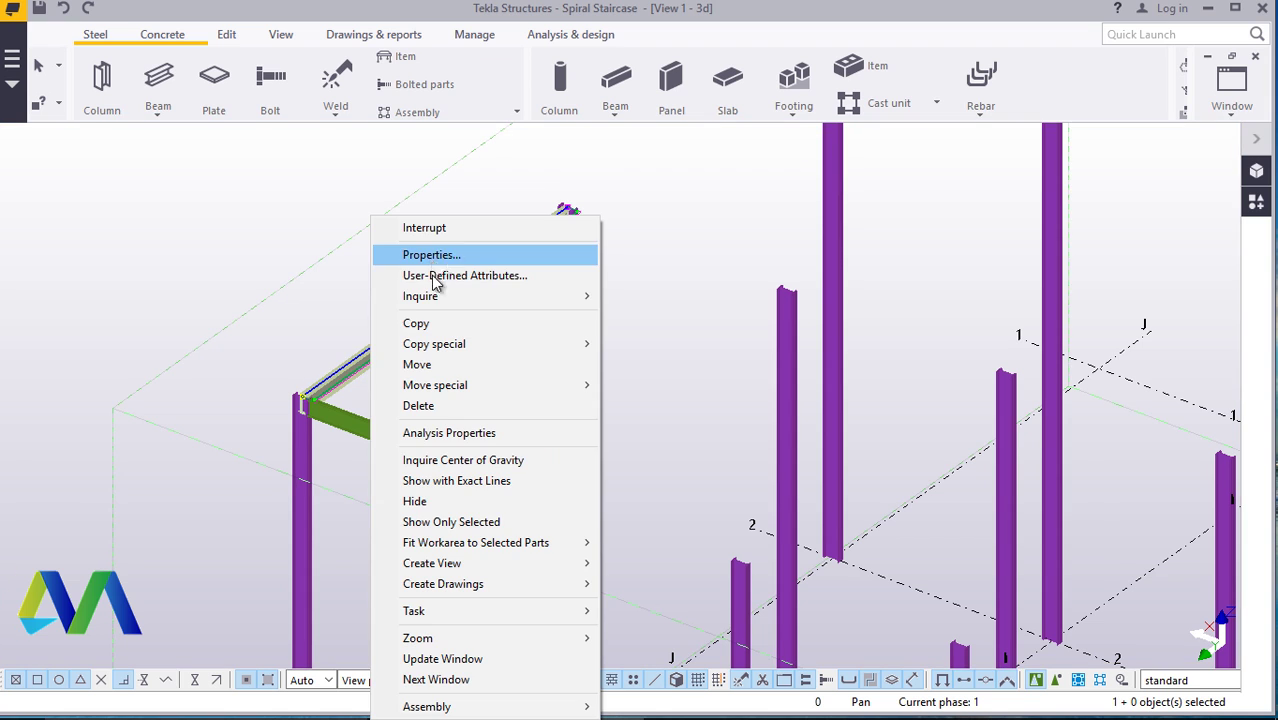
pyautogui.click(437, 324)
pyautogui.scroll(-4, 371, 285)
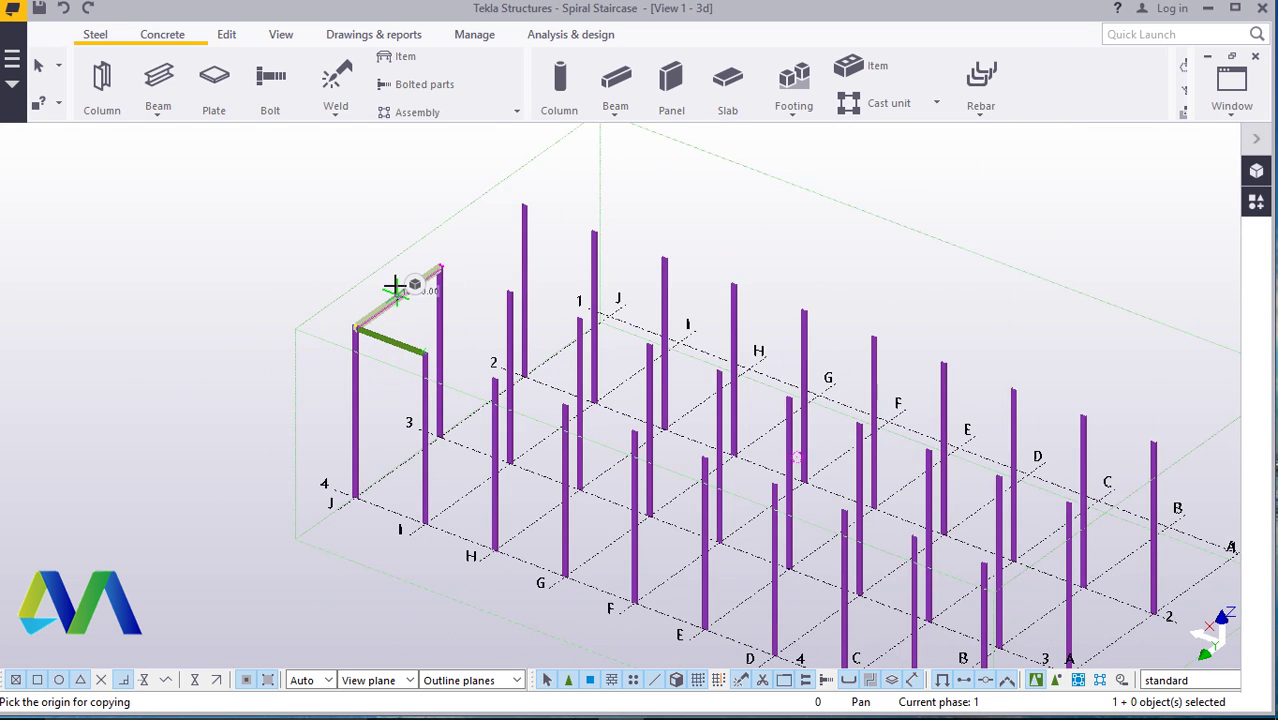
pyautogui.scroll(4, 394, 499)
pyautogui.click(277, 482)
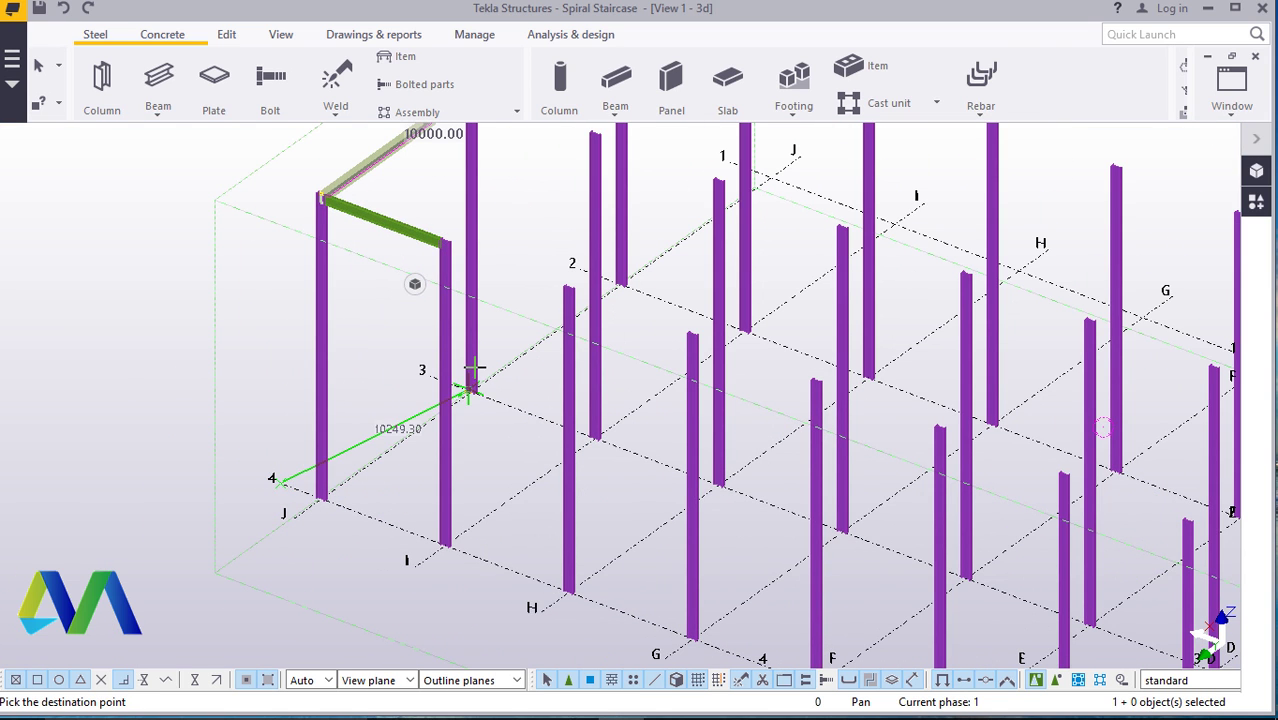
pyautogui.scroll(2, 430, 415)
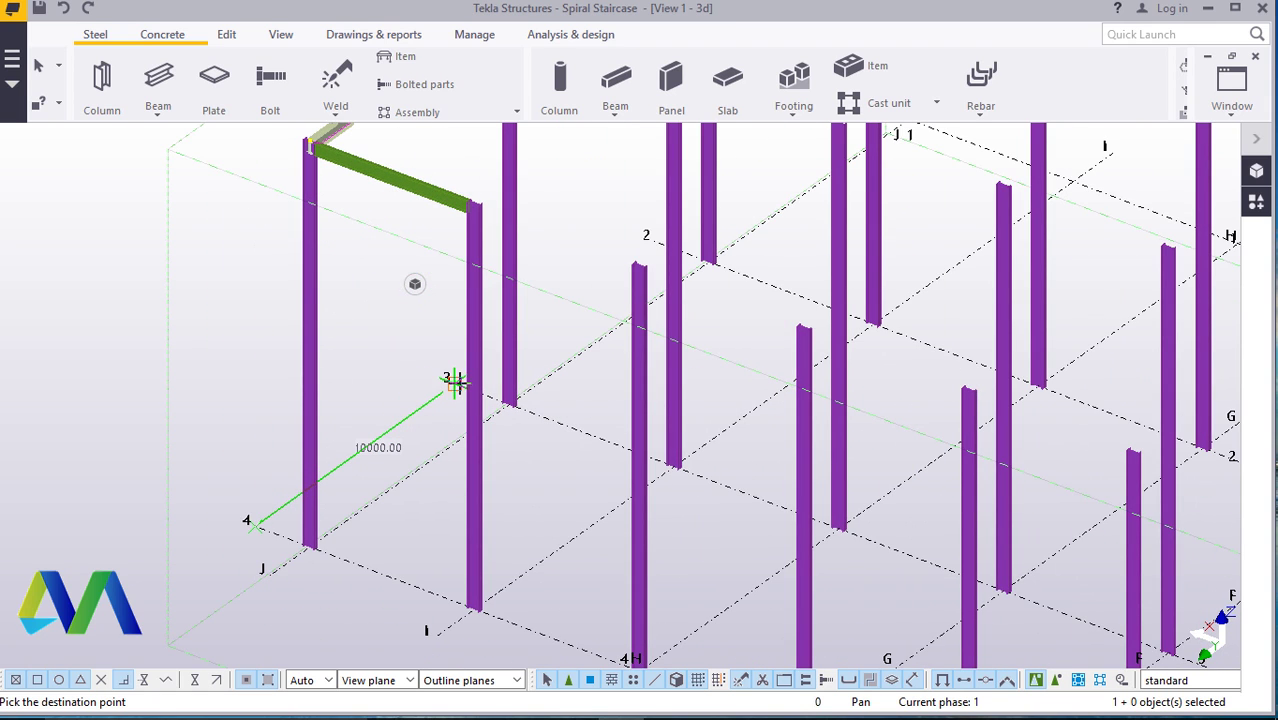
pyautogui.scroll(-3, 421, 463)
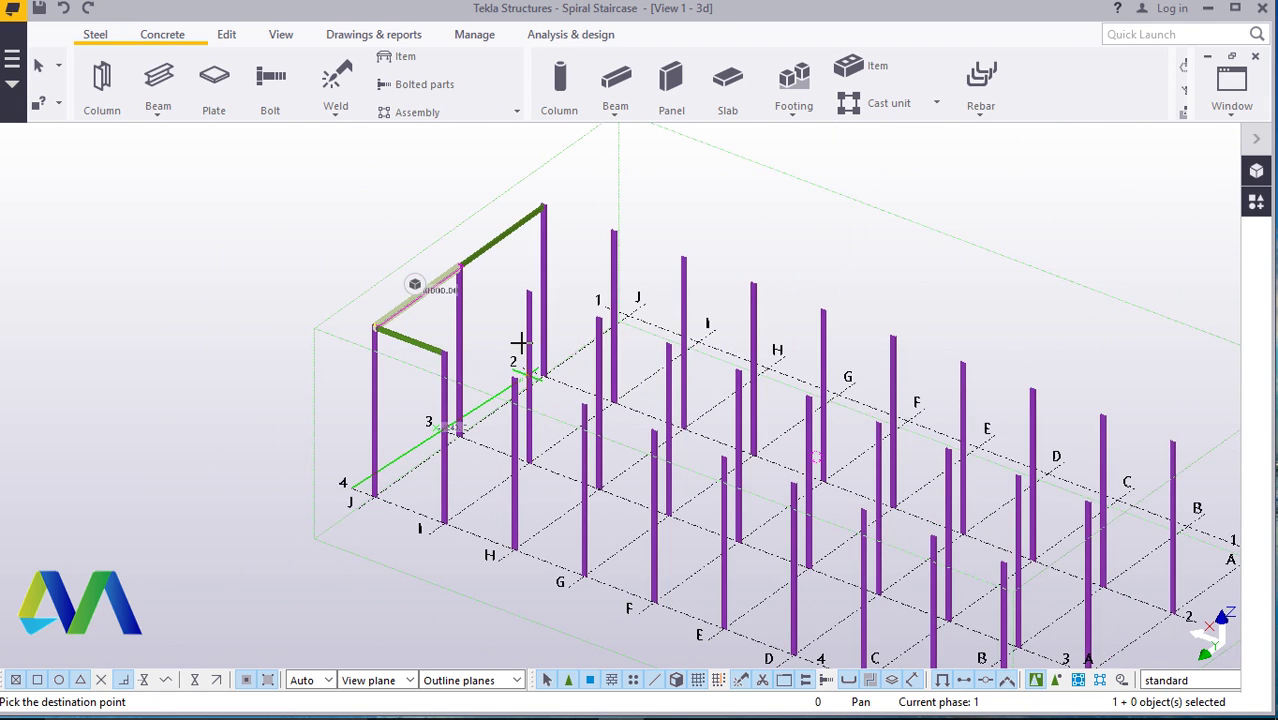
pyautogui.scroll(2, 523, 343)
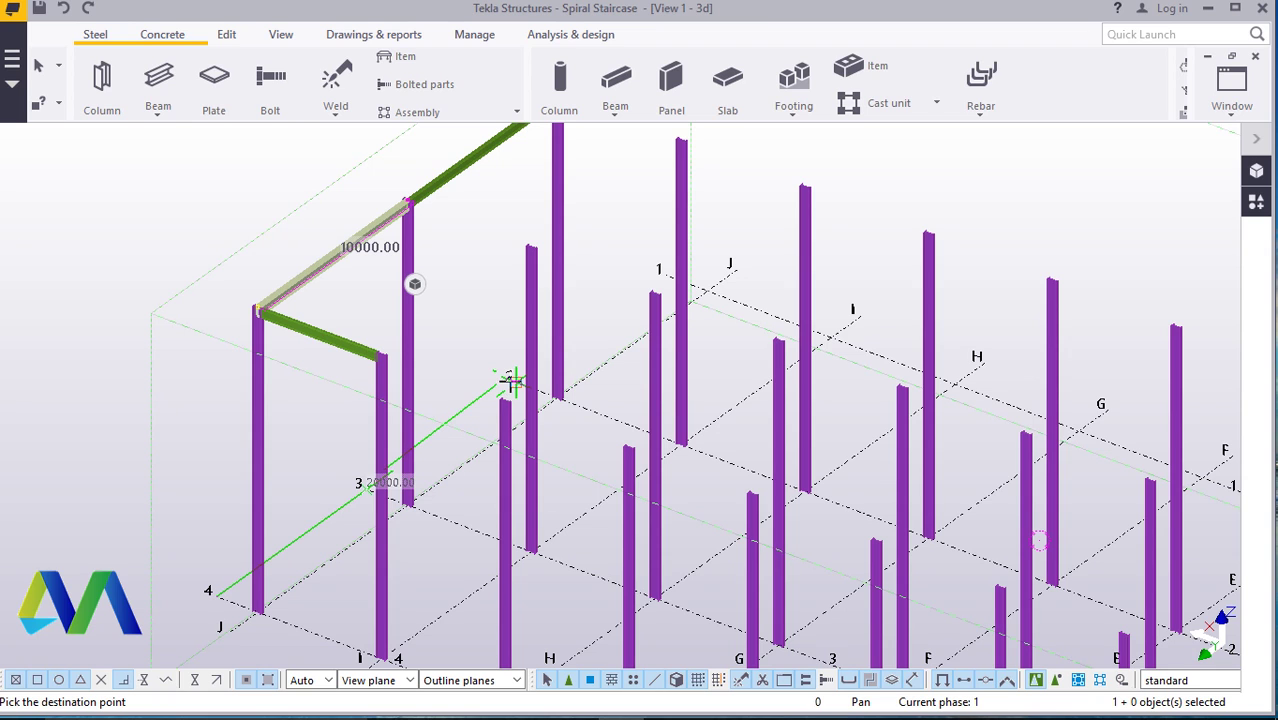
pyautogui.scroll(-3, 512, 380)
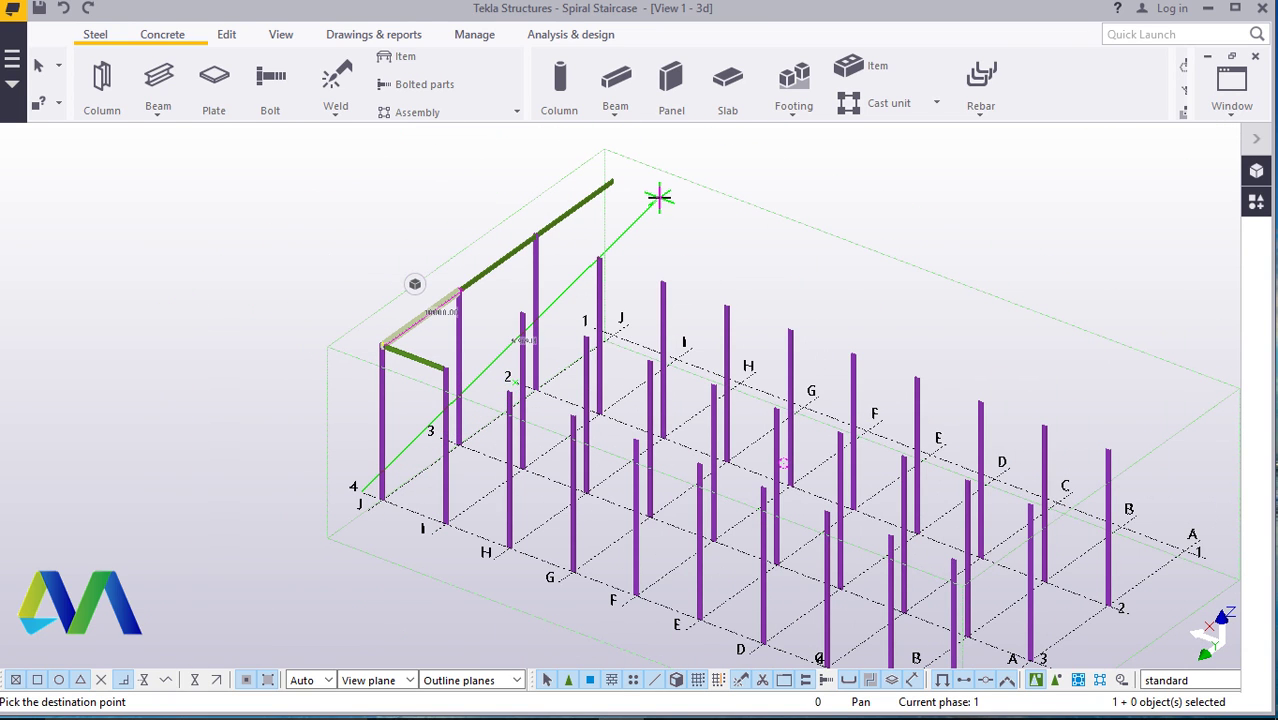
pyautogui.scroll(-1, 650, 197)
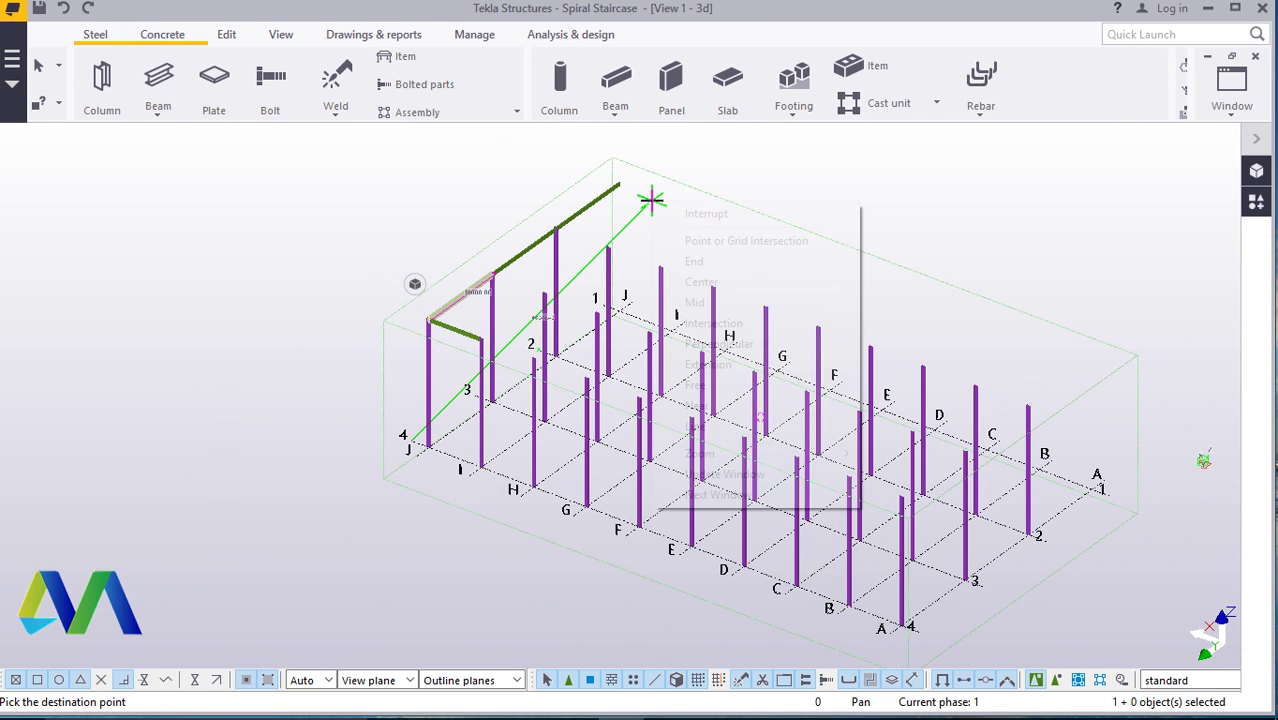
pyautogui.rightClick(650, 197)
pyautogui.click(701, 219)
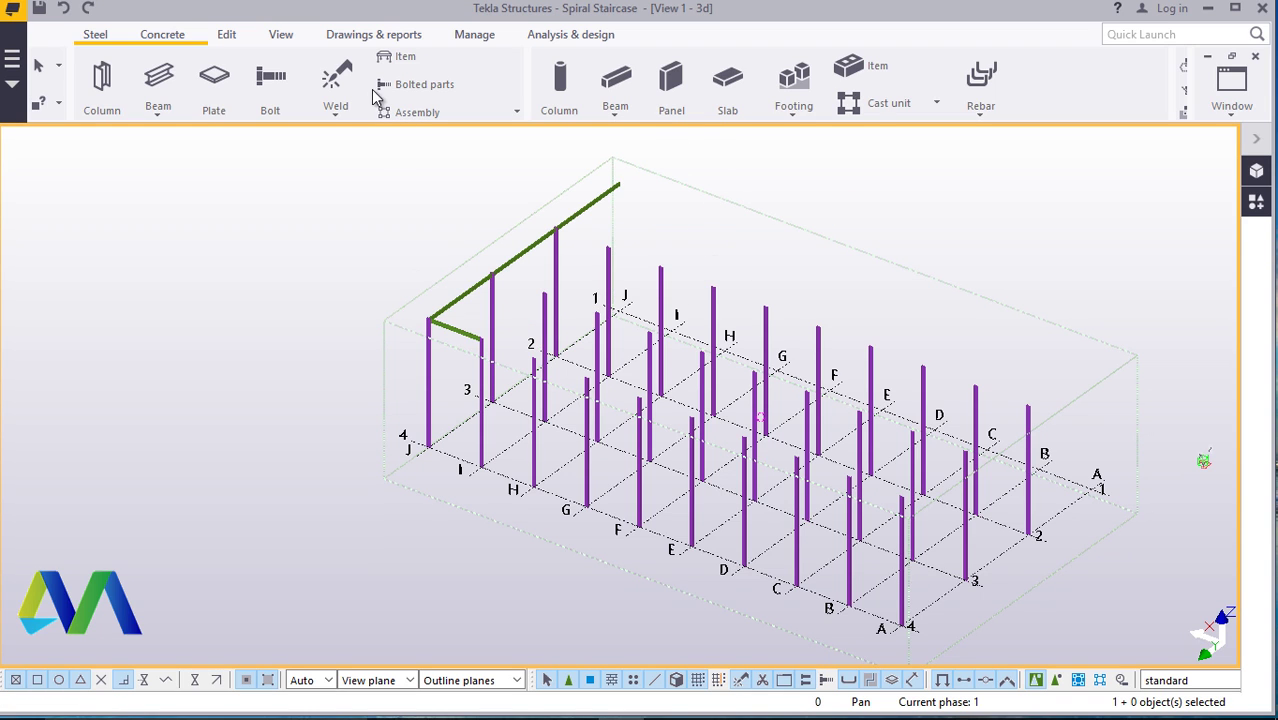
# - Delete the extra beam on grid line J between lines 2 and 1, where column J/1 is missing
pyautogui.click(280, 35)
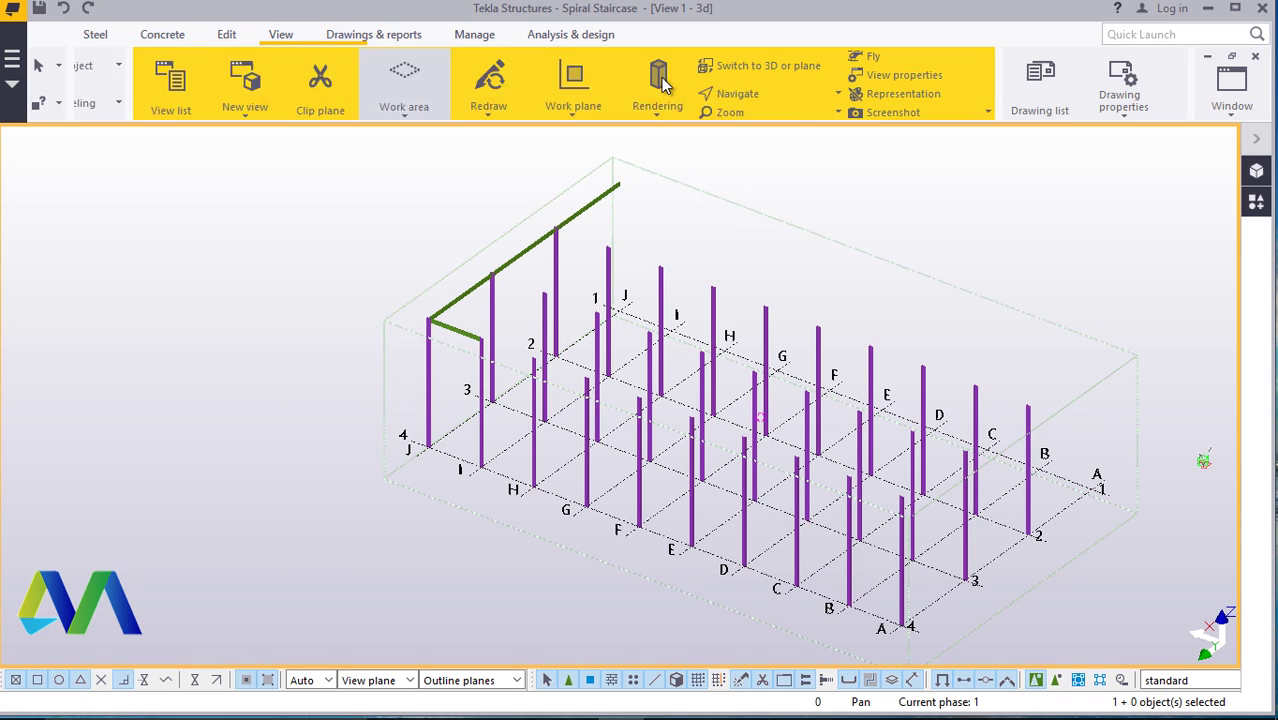
pyautogui.click(753, 97)
pyautogui.click(738, 118)
pyautogui.moveTo(730, 313); pyautogui.dragTo(606, 207)
pyautogui.rightClick(606, 207)
pyautogui.click(639, 218)
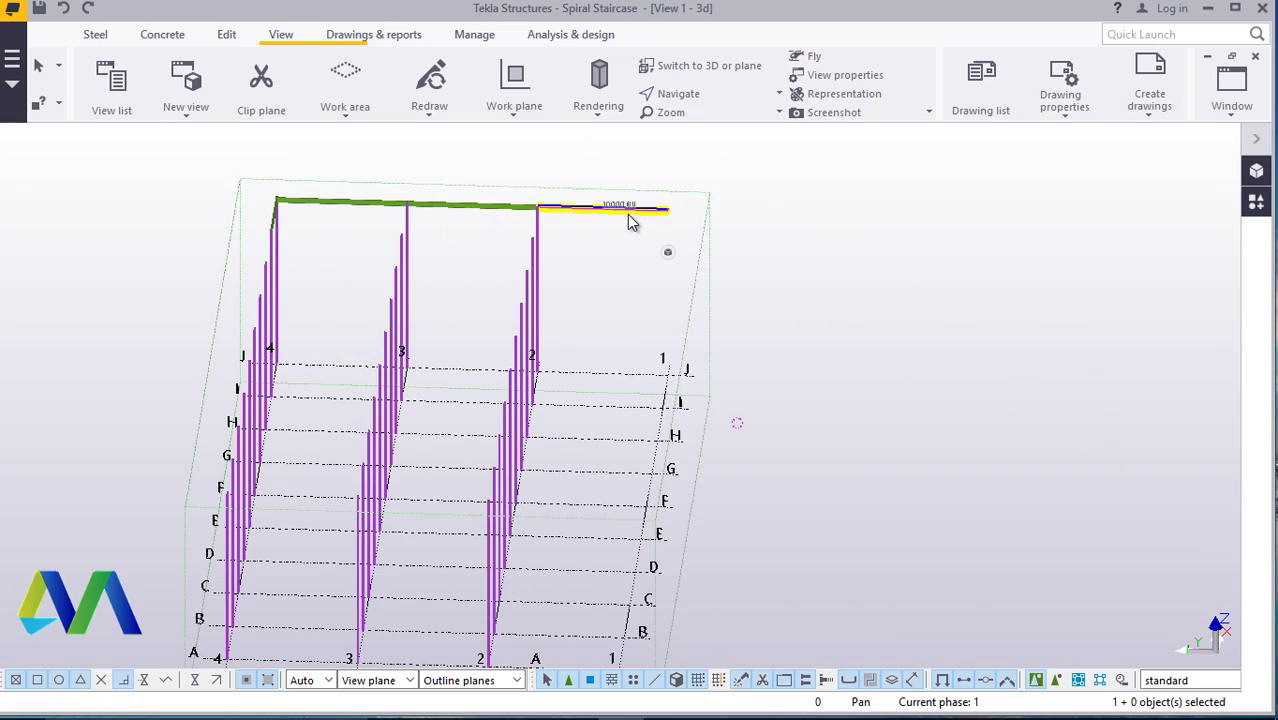
pyautogui.rightClick(631, 217)
pyautogui.click(695, 406)
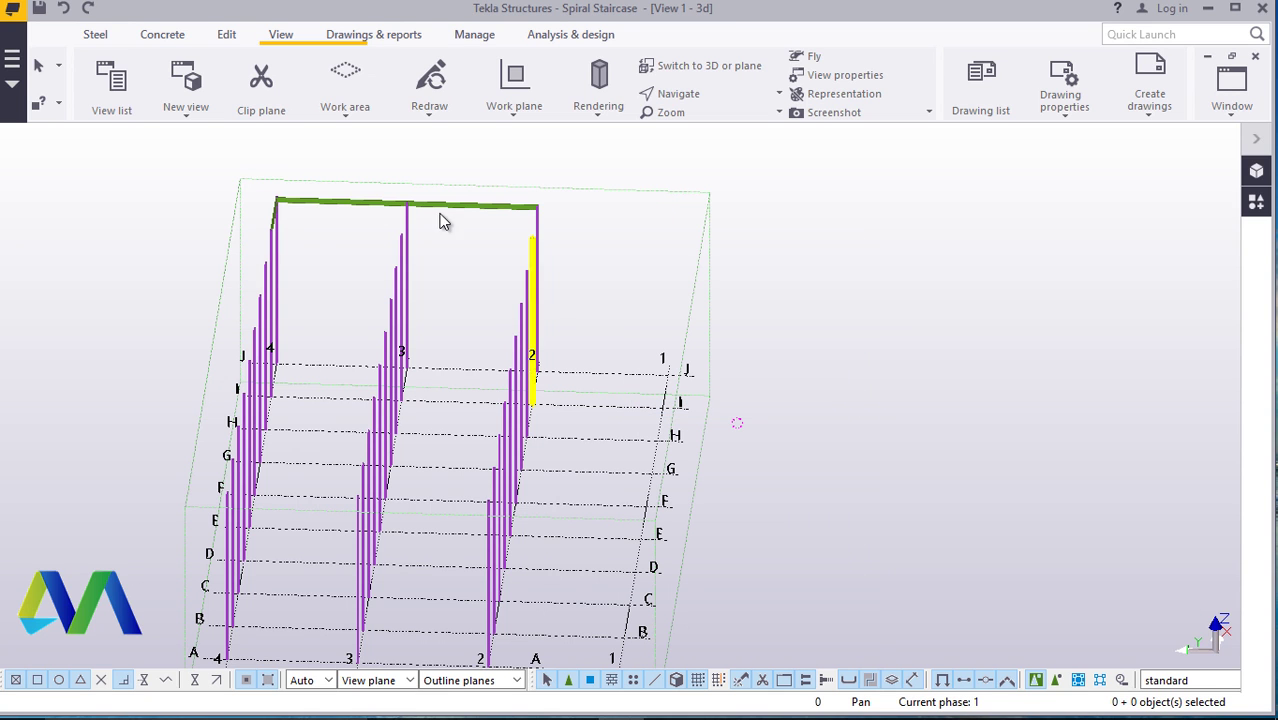
# - Examine the beams along grid line J and the J/4 corner from an oblique 3D angle
pyautogui.click(703, 93)
pyautogui.click(690, 117)
pyautogui.click(431, 266)
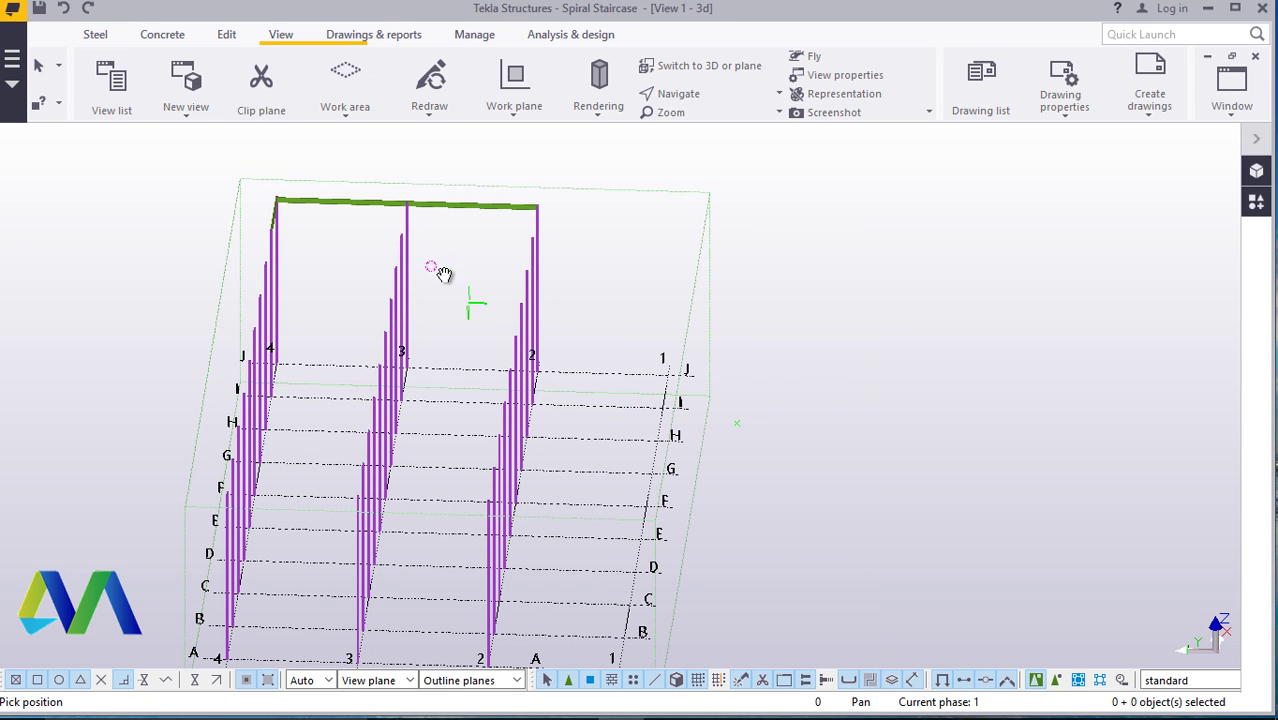
pyautogui.moveTo(445, 264); pyautogui.dragTo(488, 250)
pyautogui.scroll(8, 488, 250)
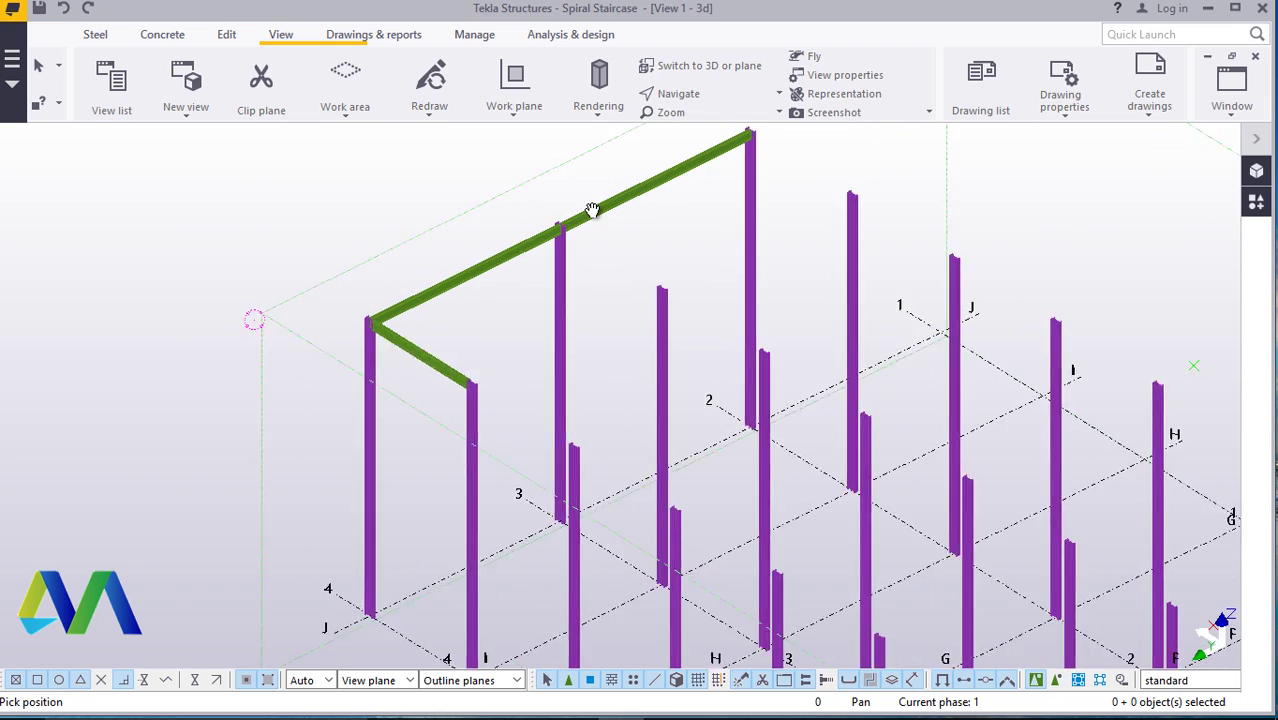
pyautogui.rightClick(618, 234)
pyautogui.click(668, 248)
pyautogui.scroll(-6, 520, 300)
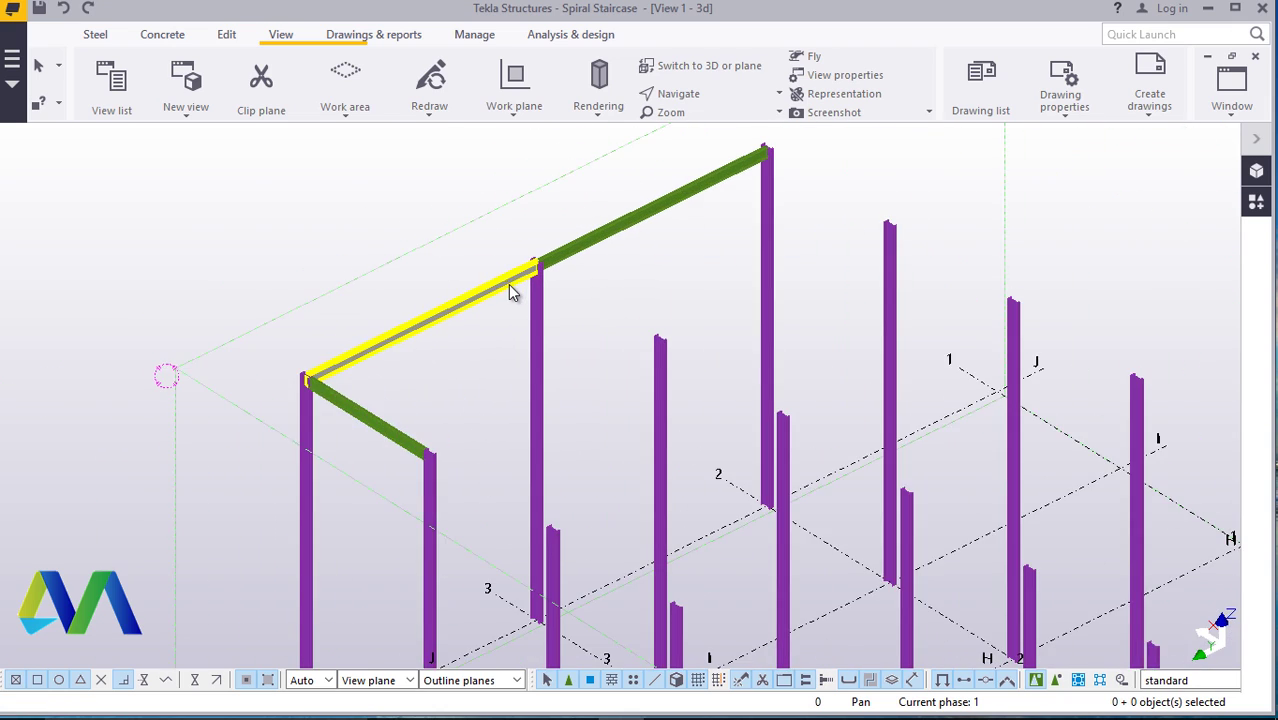
pyautogui.scroll(5, 507, 308)
# - Copy the beam between columns J/4 and I/4 to the same bay on grid lines 3 and 2
pyautogui.click(357, 419)
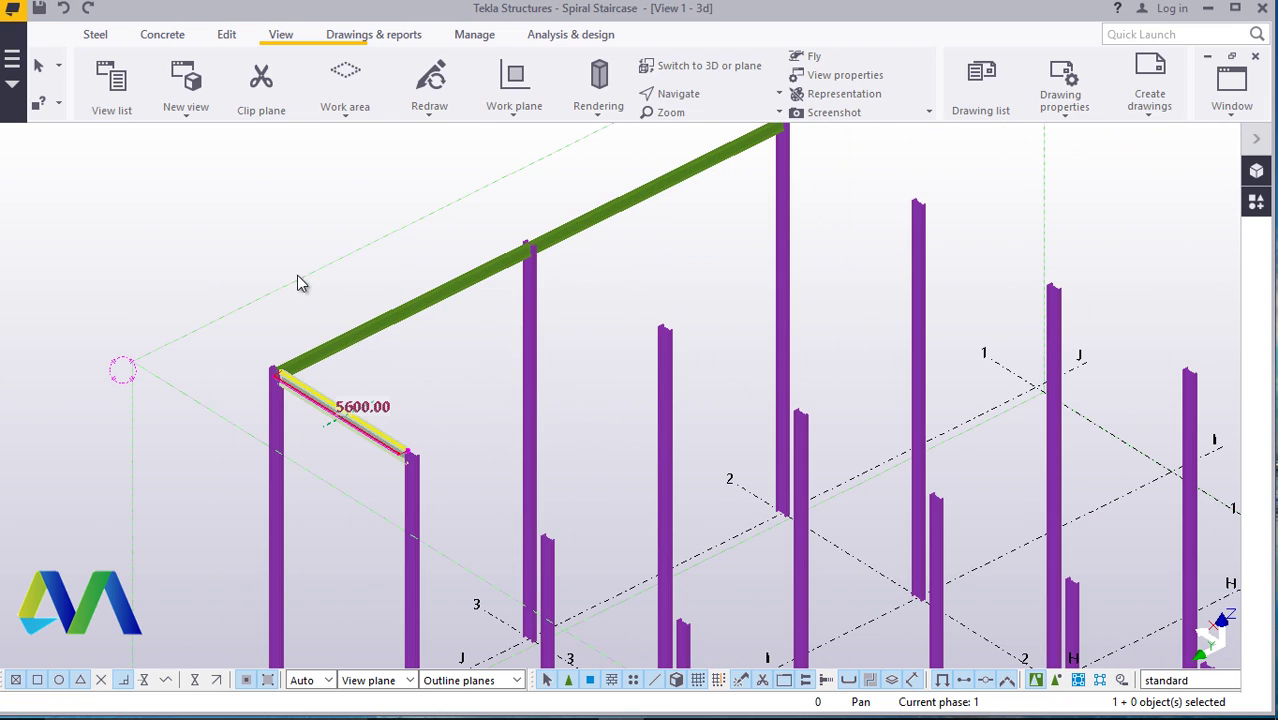
pyautogui.rightClick(300, 280)
pyautogui.click(338, 323)
pyautogui.scroll(-5, 371, 280)
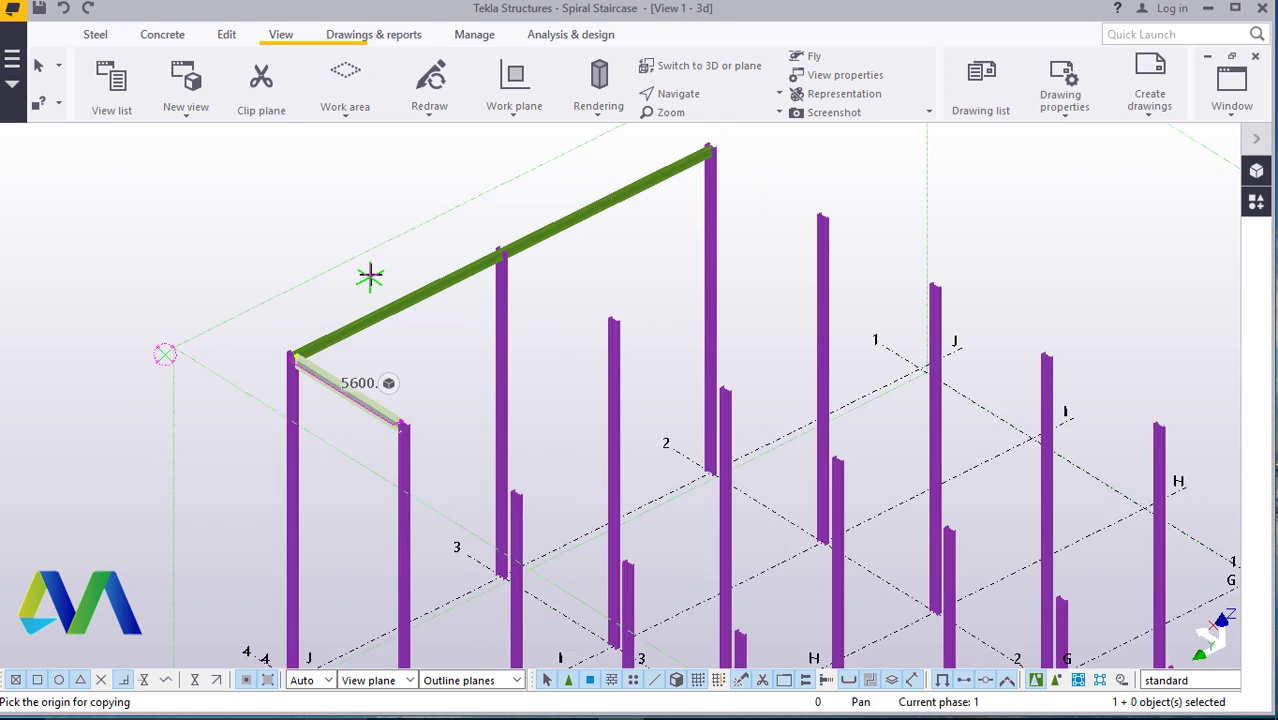
pyautogui.scroll(2, 361, 517)
pyautogui.scroll(1, 318, 508)
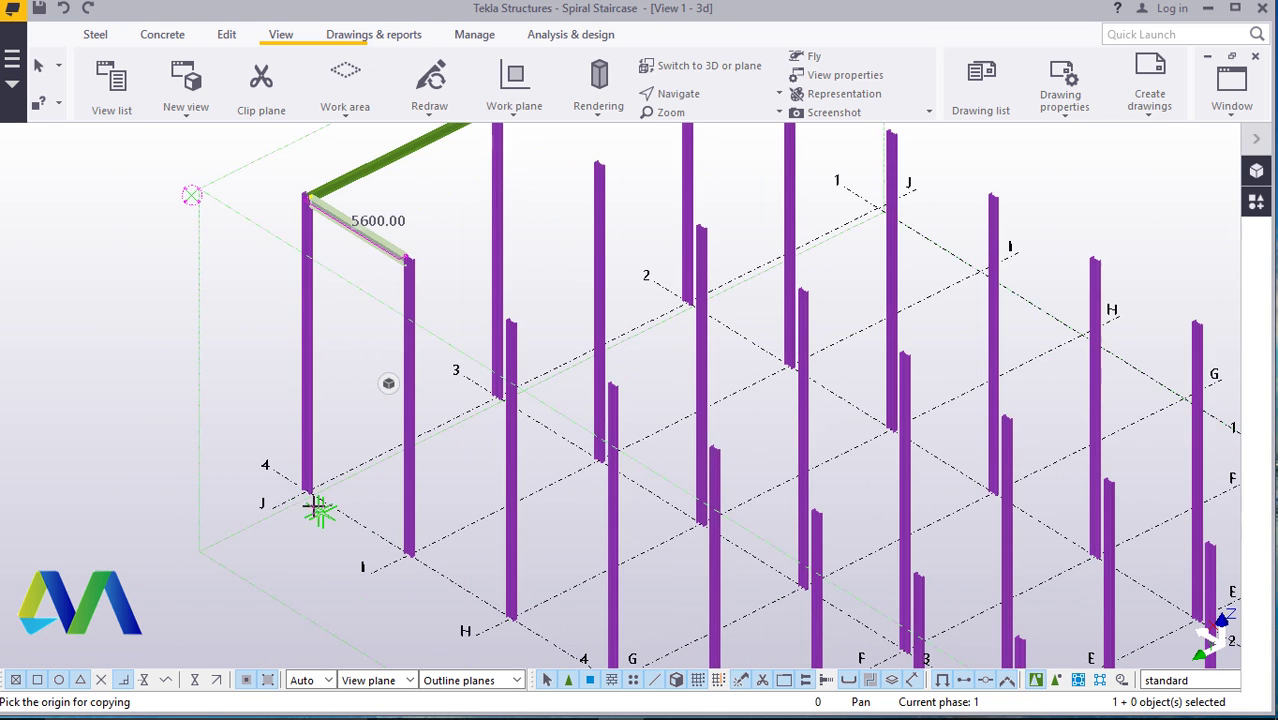
pyautogui.click(276, 472)
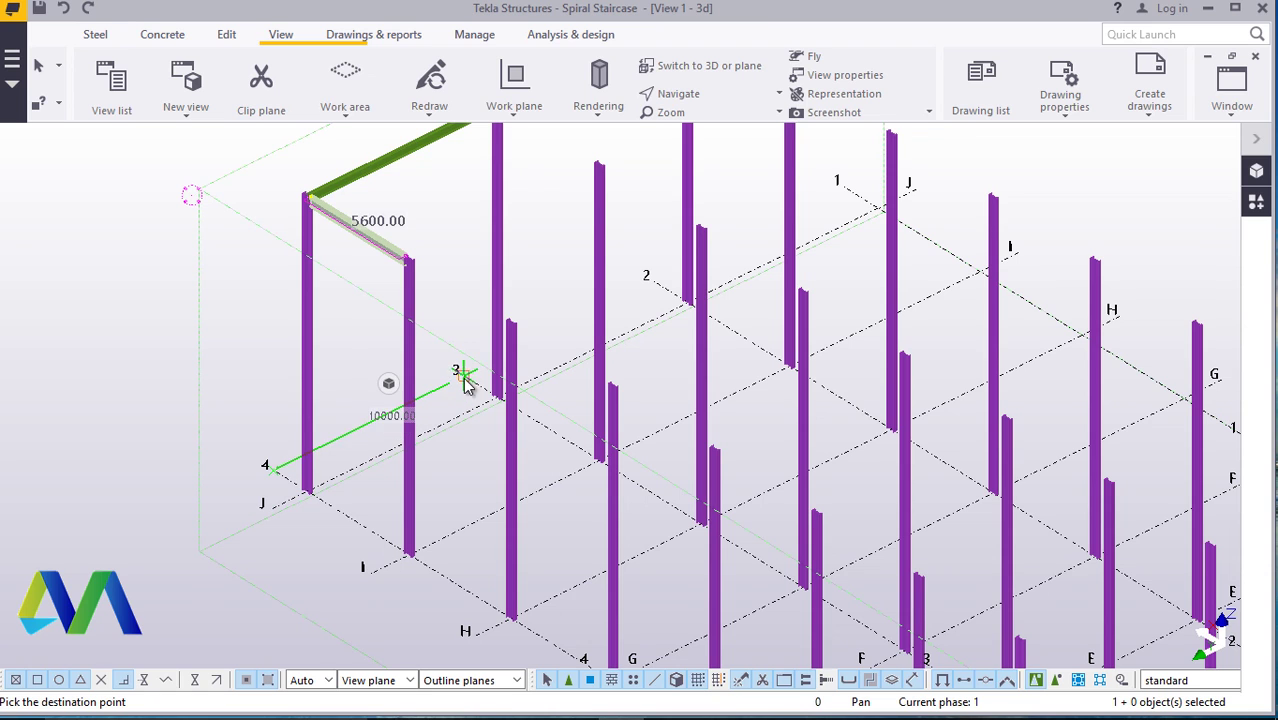
pyautogui.scroll(-1, 478, 365)
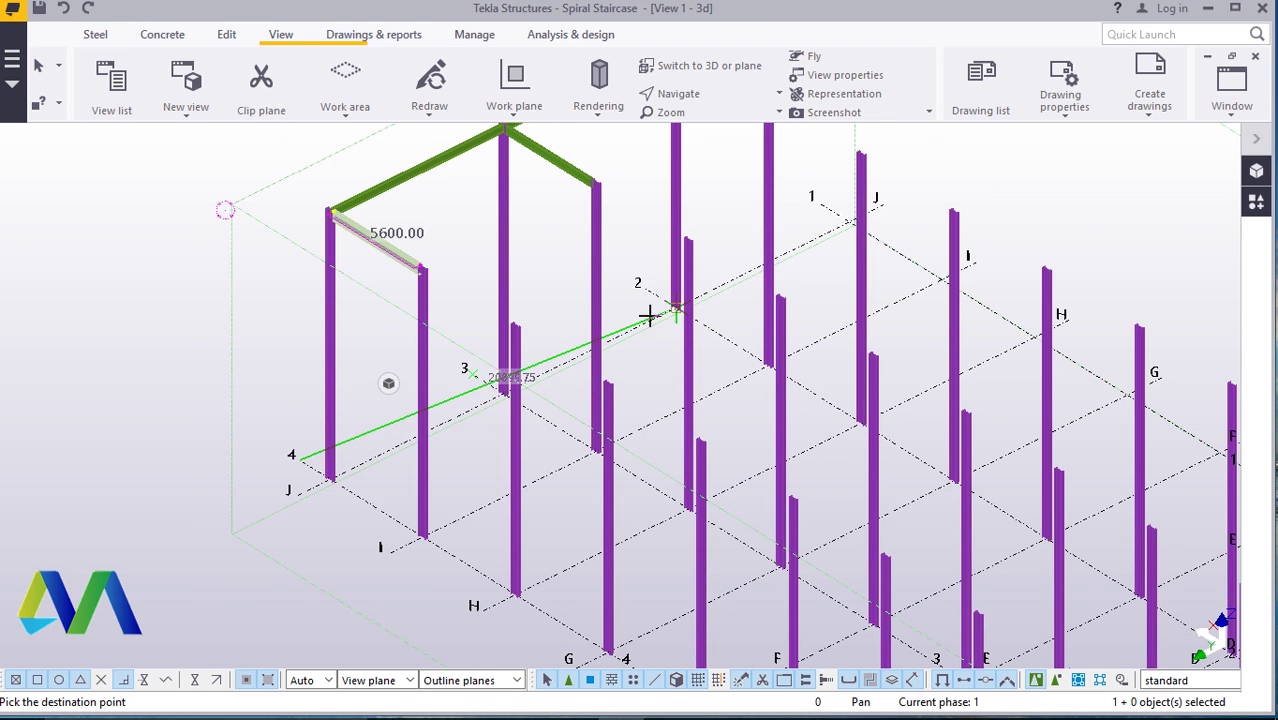
pyautogui.rightClick(549, 270)
pyautogui.click(600, 285)
# - Copy the two beams on grid line J between lines 4 and 2 across to grid line I
pyautogui.scroll(-3, 576, 288)
pyautogui.scroll(5, 524, 276)
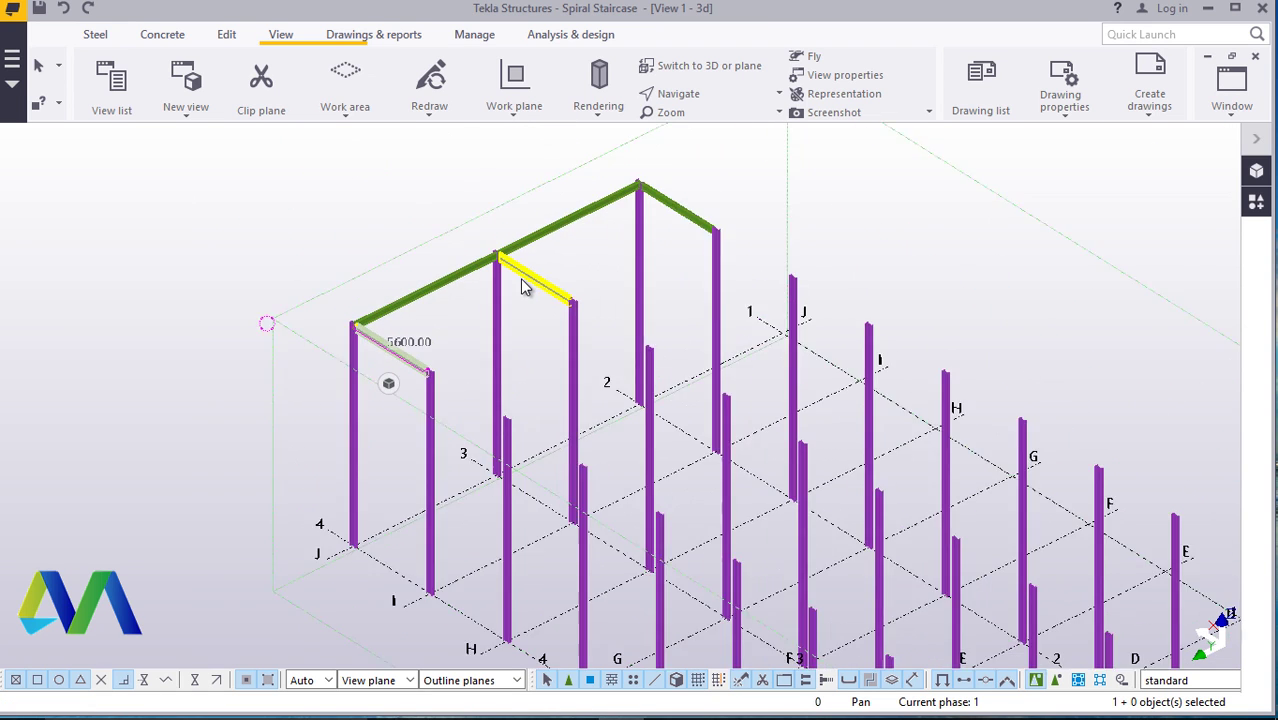
pyautogui.scroll(-2, 594, 330)
pyautogui.scroll(4, 560, 250)
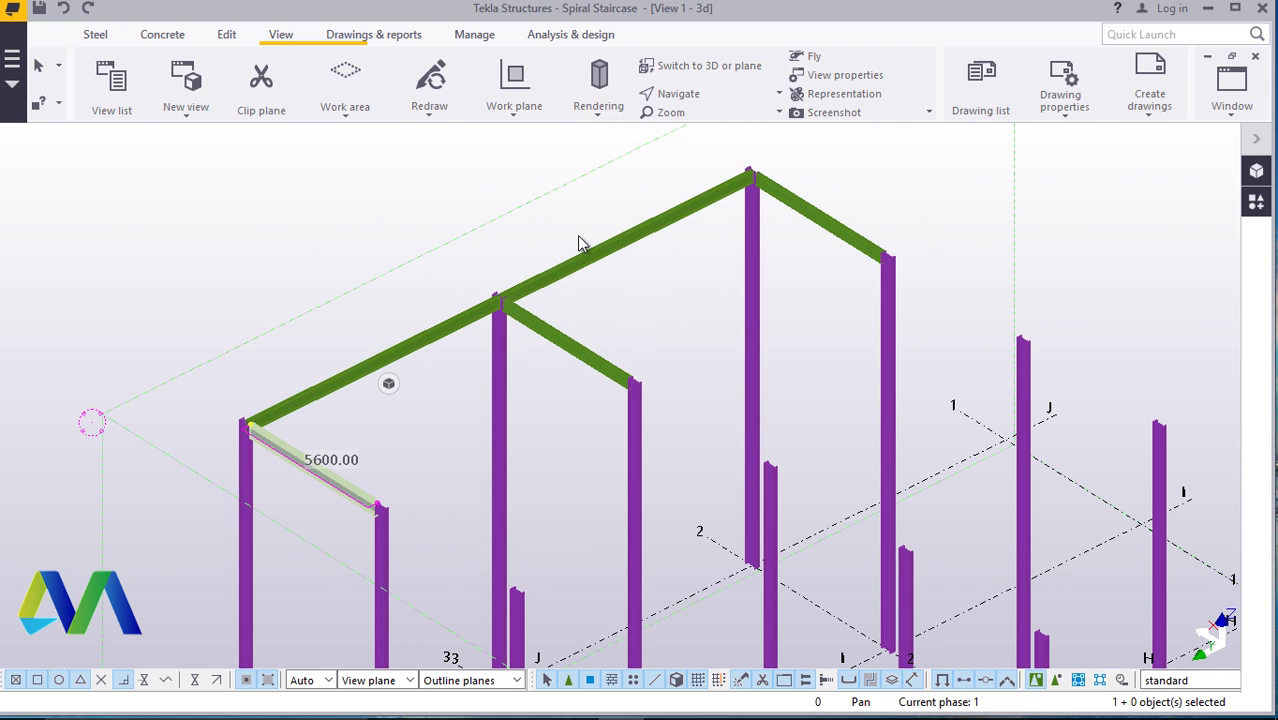
pyautogui.click(600, 252)
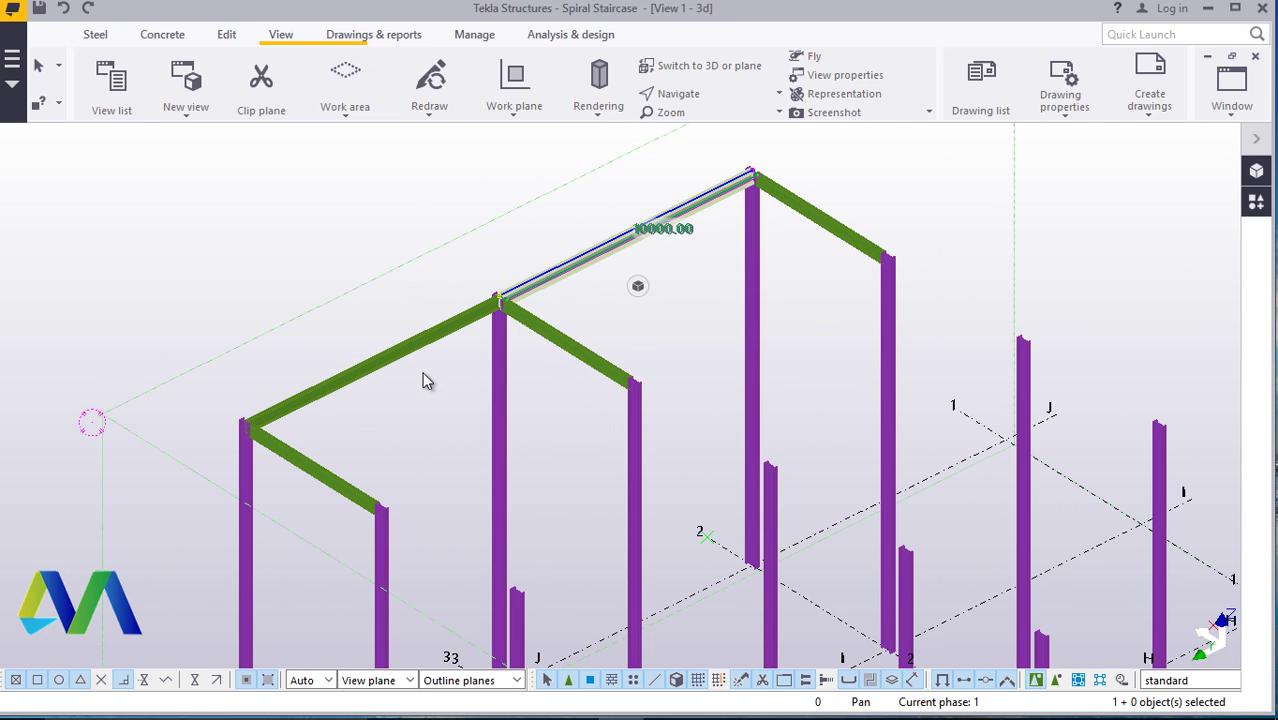
pyautogui.keyDown('ctrl'); pyautogui.click(330, 382); pyautogui.keyUp('ctrl')
pyautogui.rightClick(330, 382)
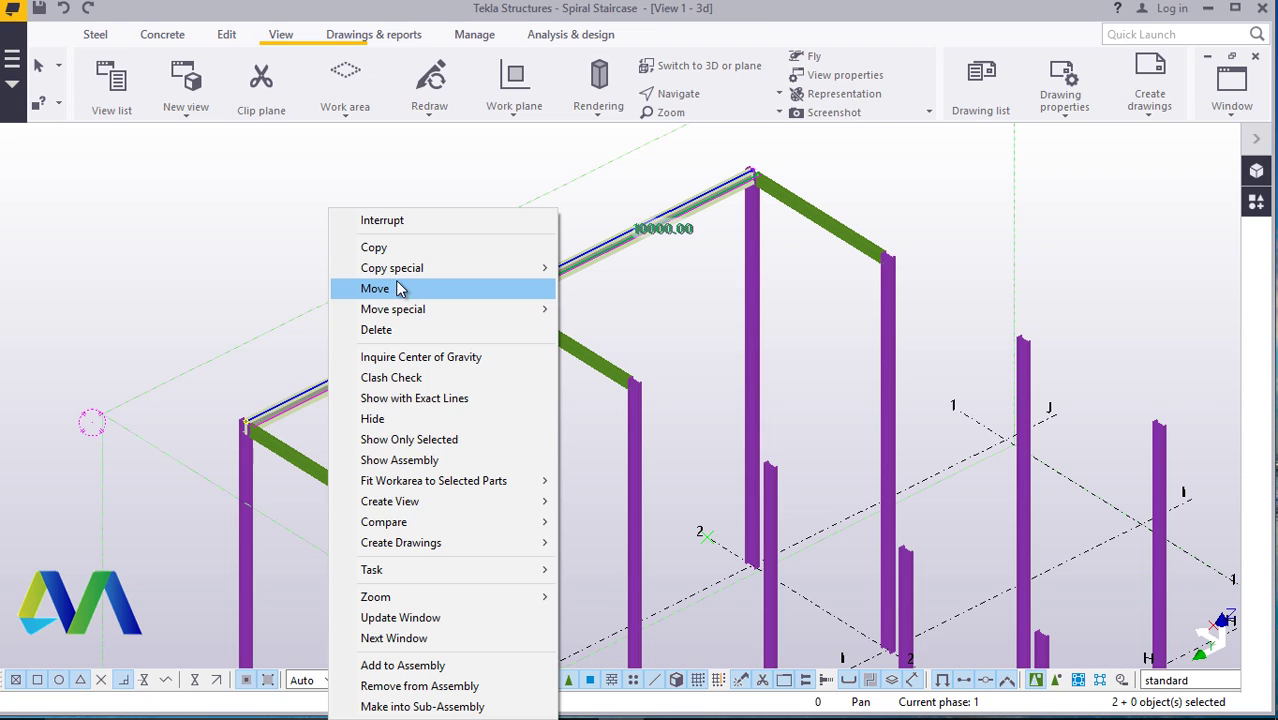
pyautogui.click(373, 247)
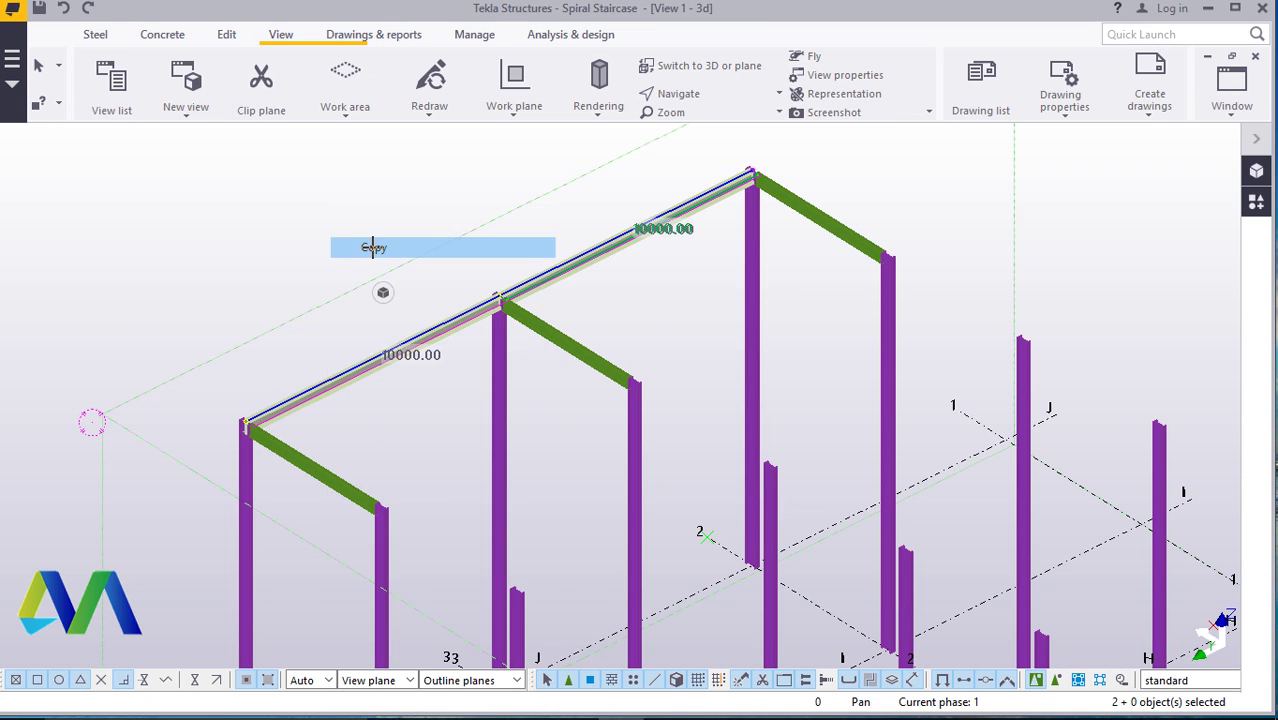
pyautogui.scroll(-5, 390, 250)
pyautogui.scroll(5, 330, 500)
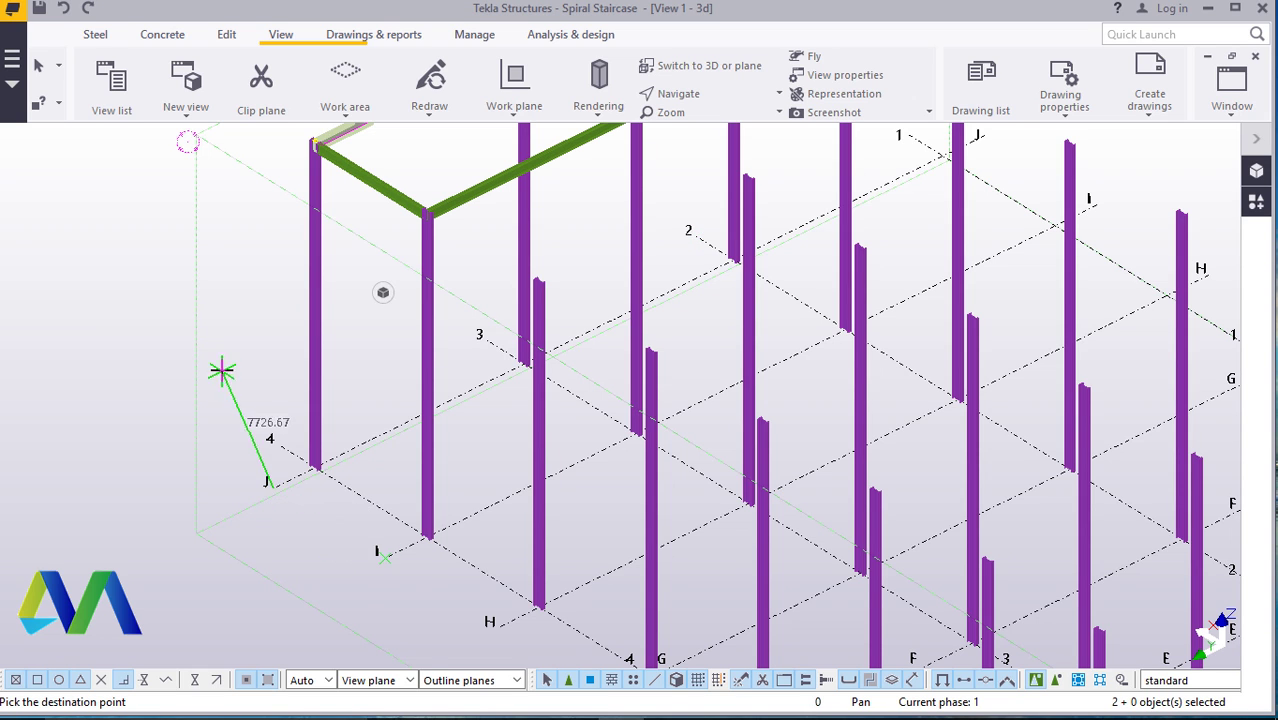
pyautogui.rightClick(263, 378)
pyautogui.click(313, 492)
pyautogui.scroll(-3, 314, 495)
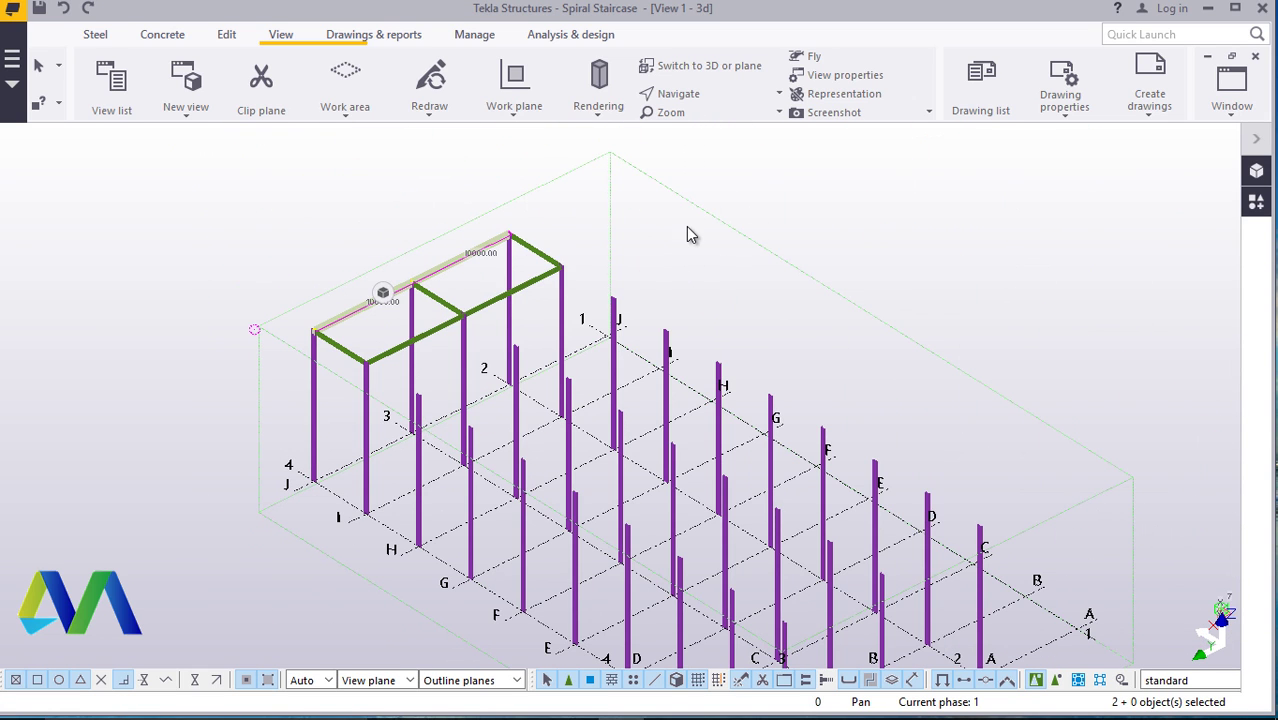
pyautogui.click(426, 270)
pyautogui.scroll(3, 426, 270)
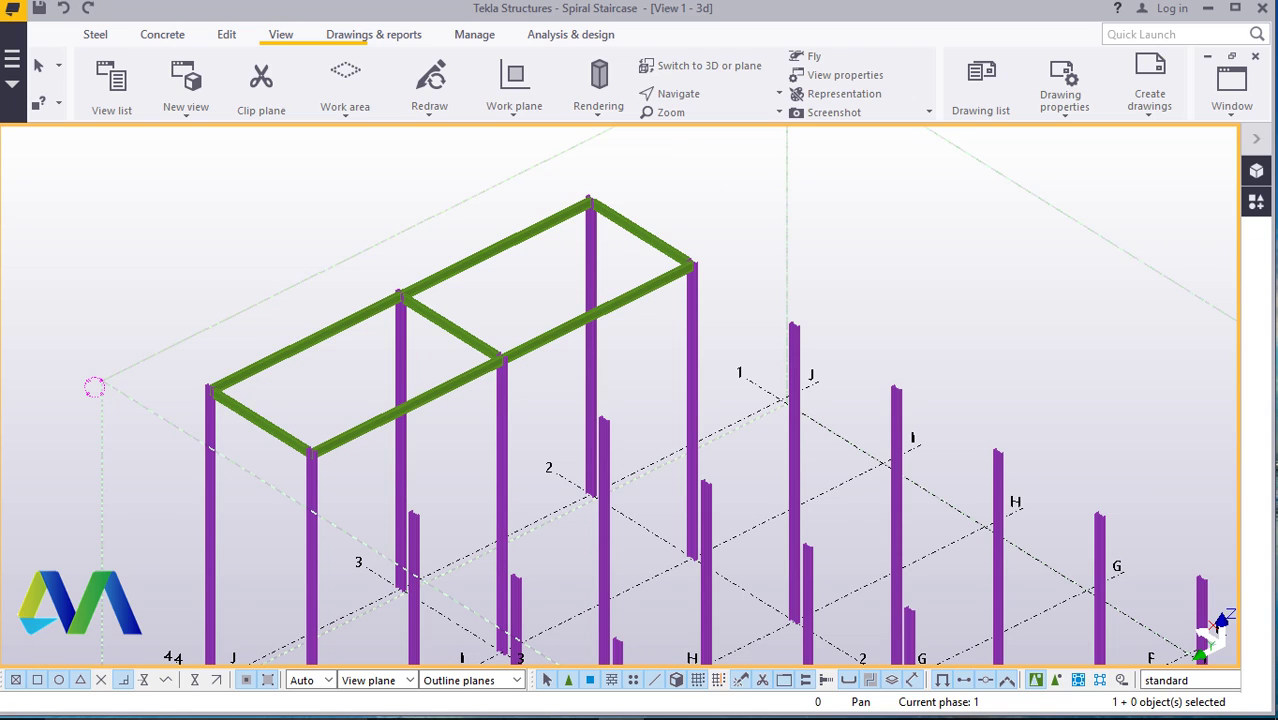
# - Search the applications and components catalog for END in place of the stair search
pyautogui.click(1258, 203)
pyautogui.click(1010, 218)
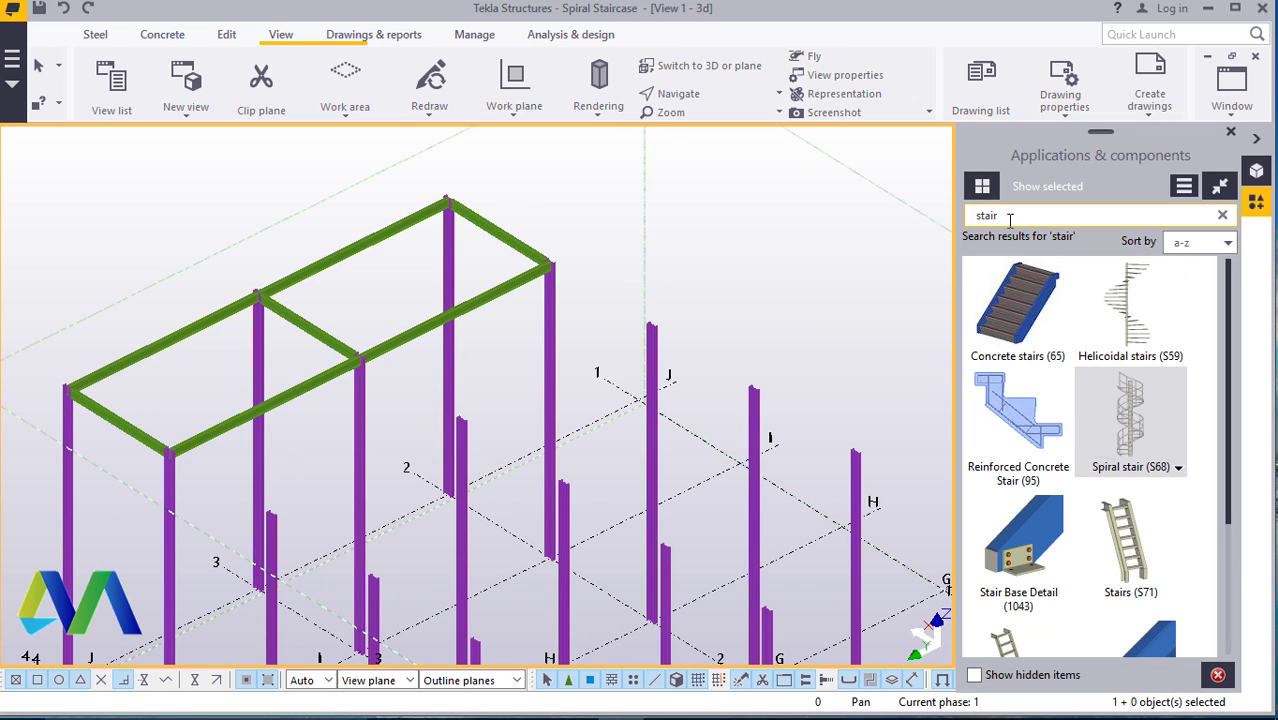
pyautogui.press('BackSpace')
pyautogui.press('BackSpace')
pyautogui.press('BackSpace')
pyautogui.press('BackSpace')
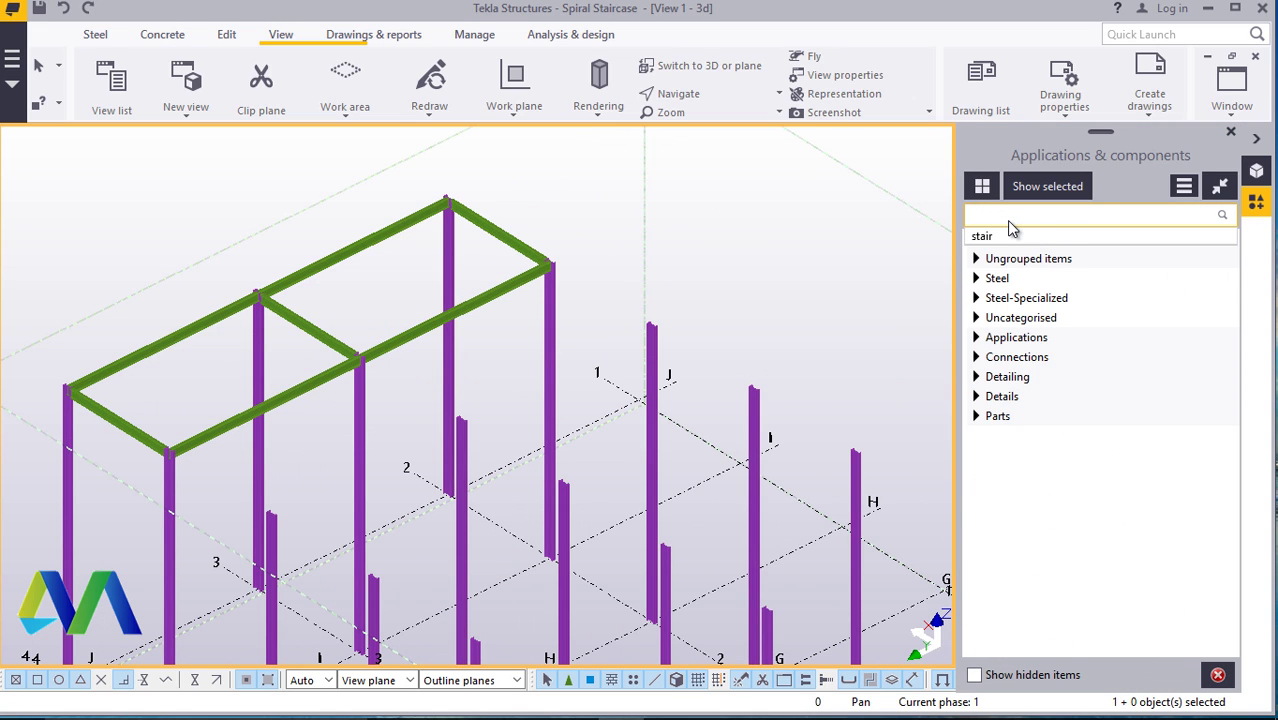
pyautogui.write('EN')
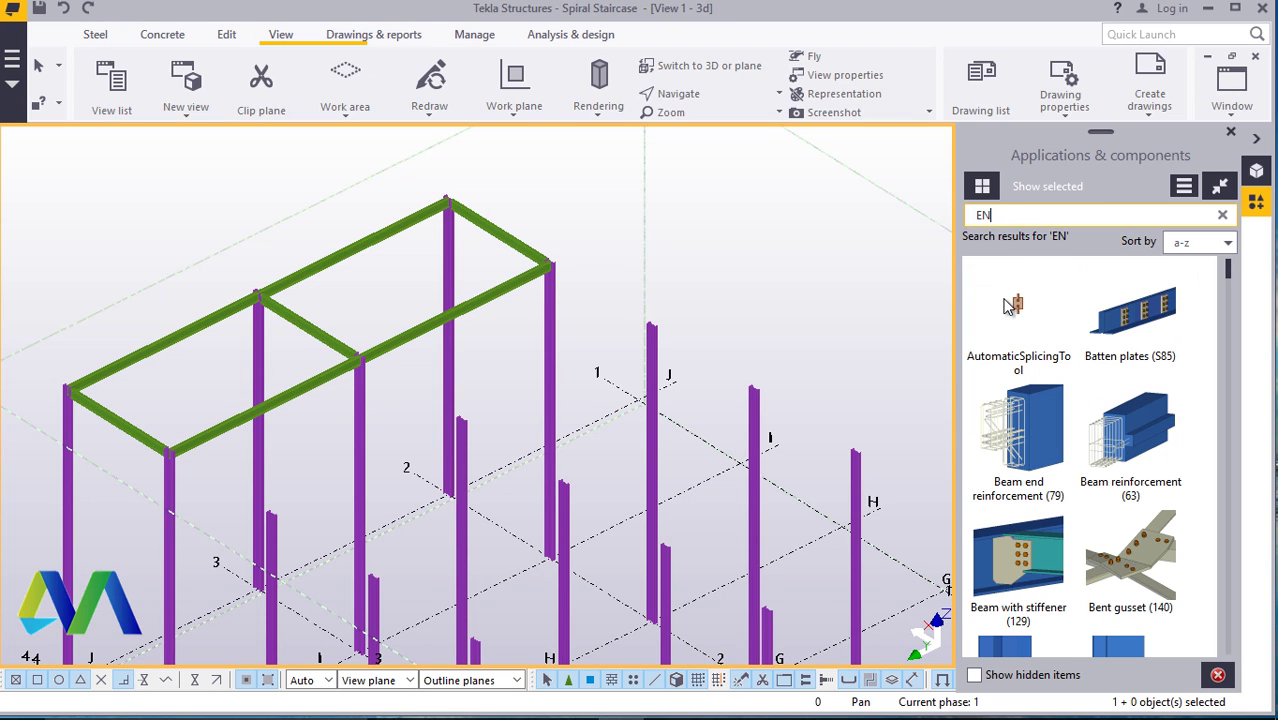
pyautogui.write('D')
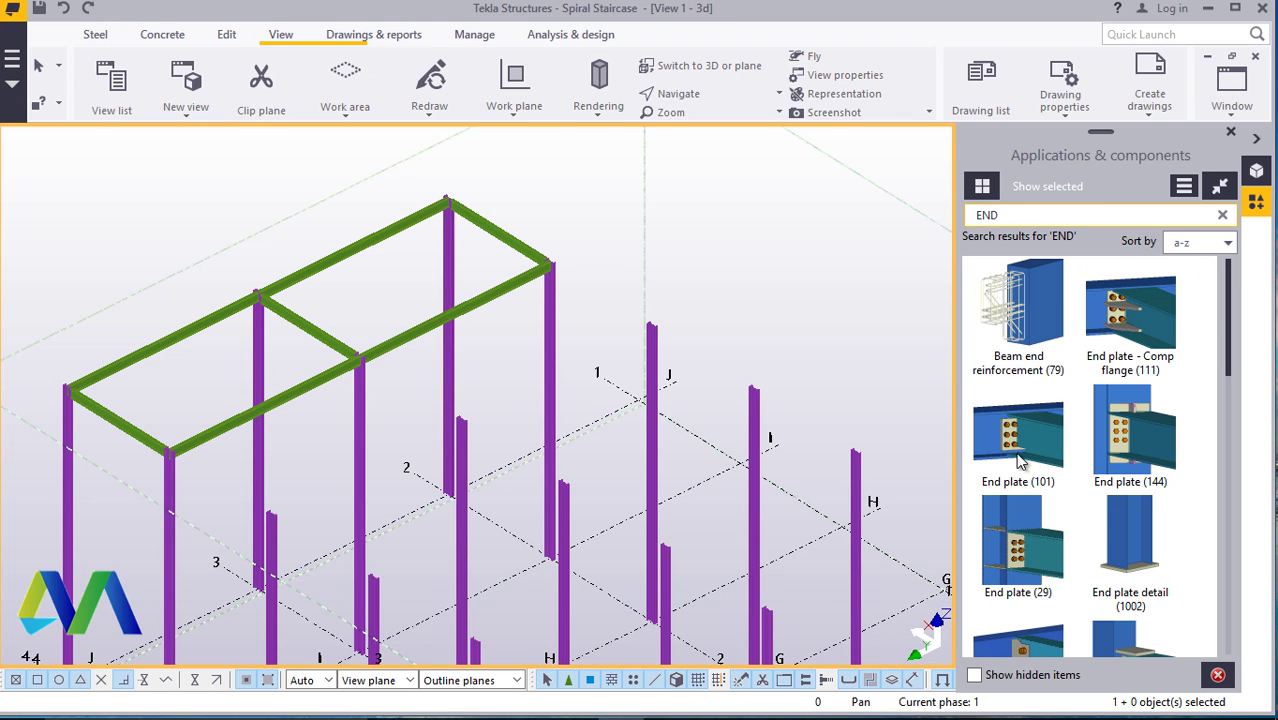
# - Apply an End plate (101) connection between column J/2 as main part and the grid line 2 beam running towards I
pyautogui.click(1018, 435)
pyautogui.scroll(5, 394, 211)
pyautogui.scroll(6, 545, 214)
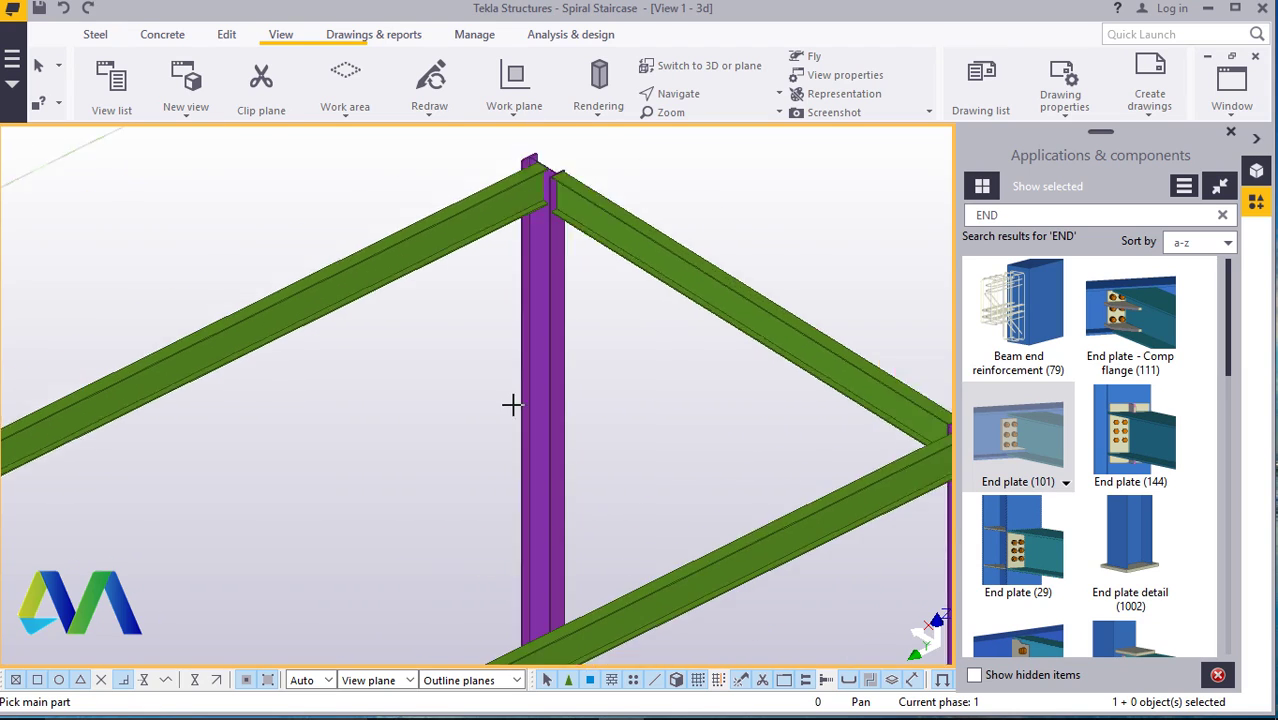
pyautogui.scroll(-2, 522, 328)
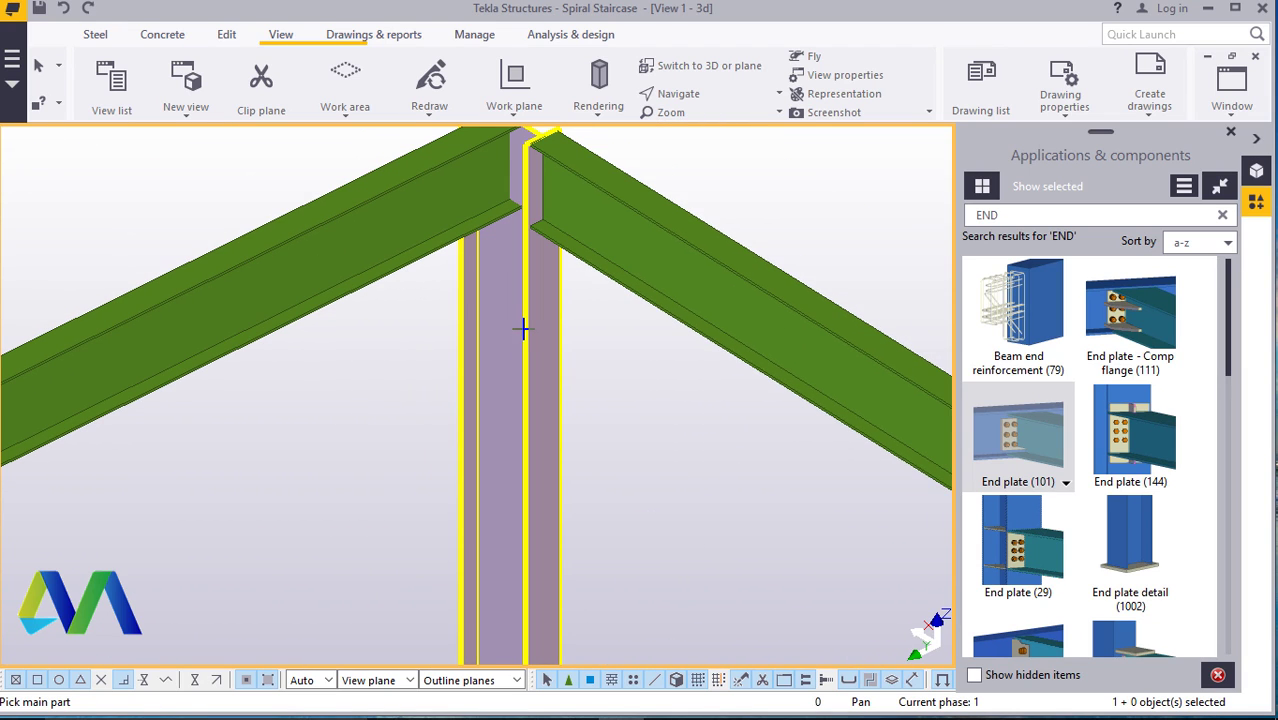
pyautogui.click(536, 288)
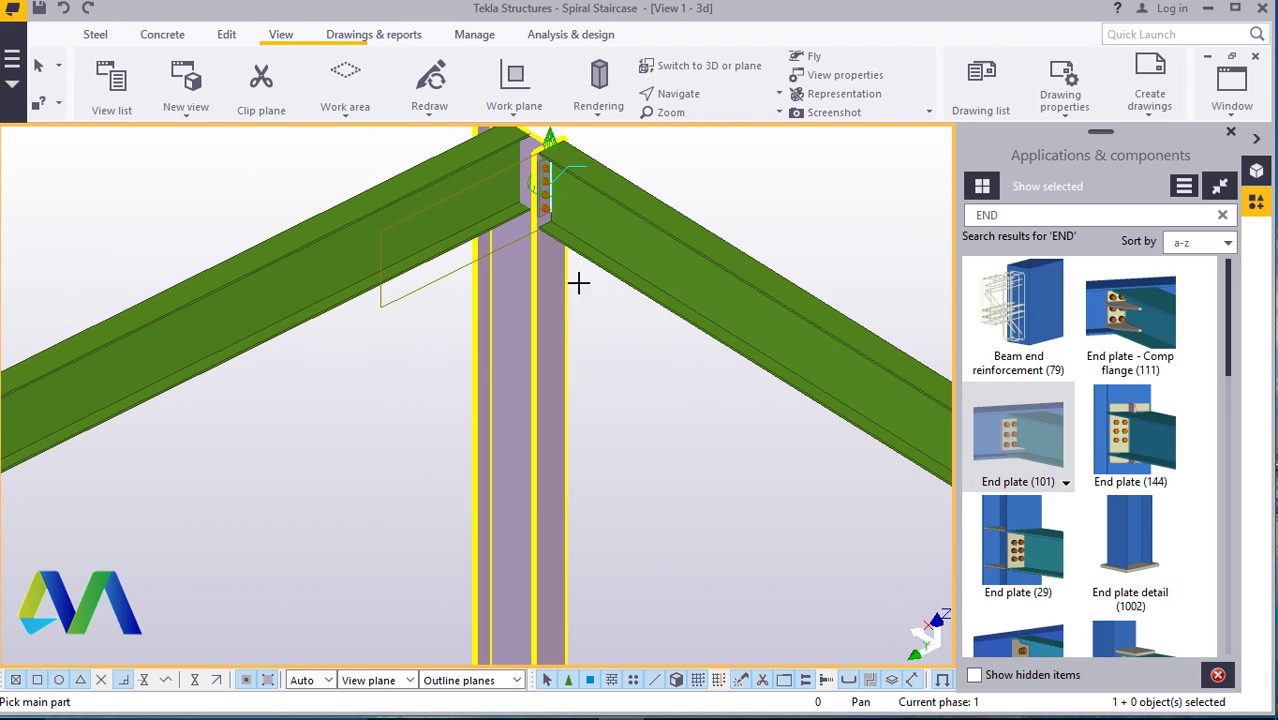
# - Open the properties of the End plate (101) connection at column J/2 and close the components catalog
pyautogui.rightClick(818, 205)
pyautogui.click(840, 212)
pyautogui.scroll(5, 571, 192)
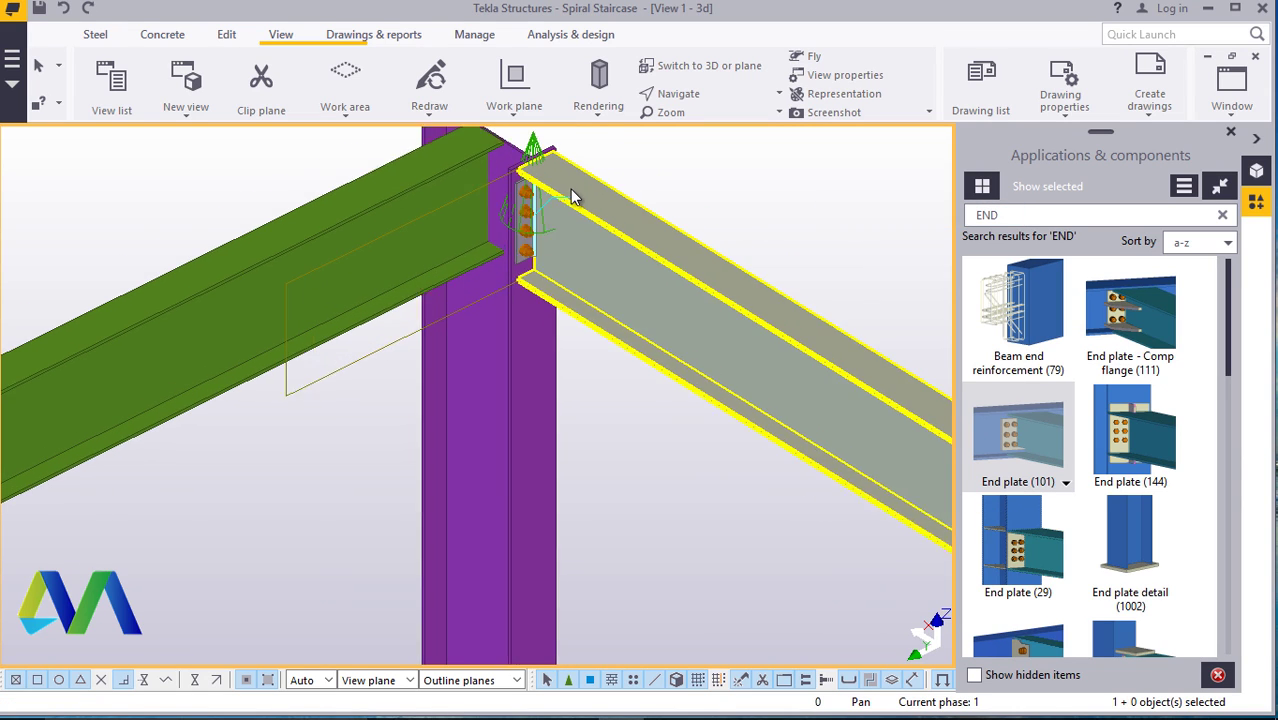
pyautogui.doubleClick(498, 216)
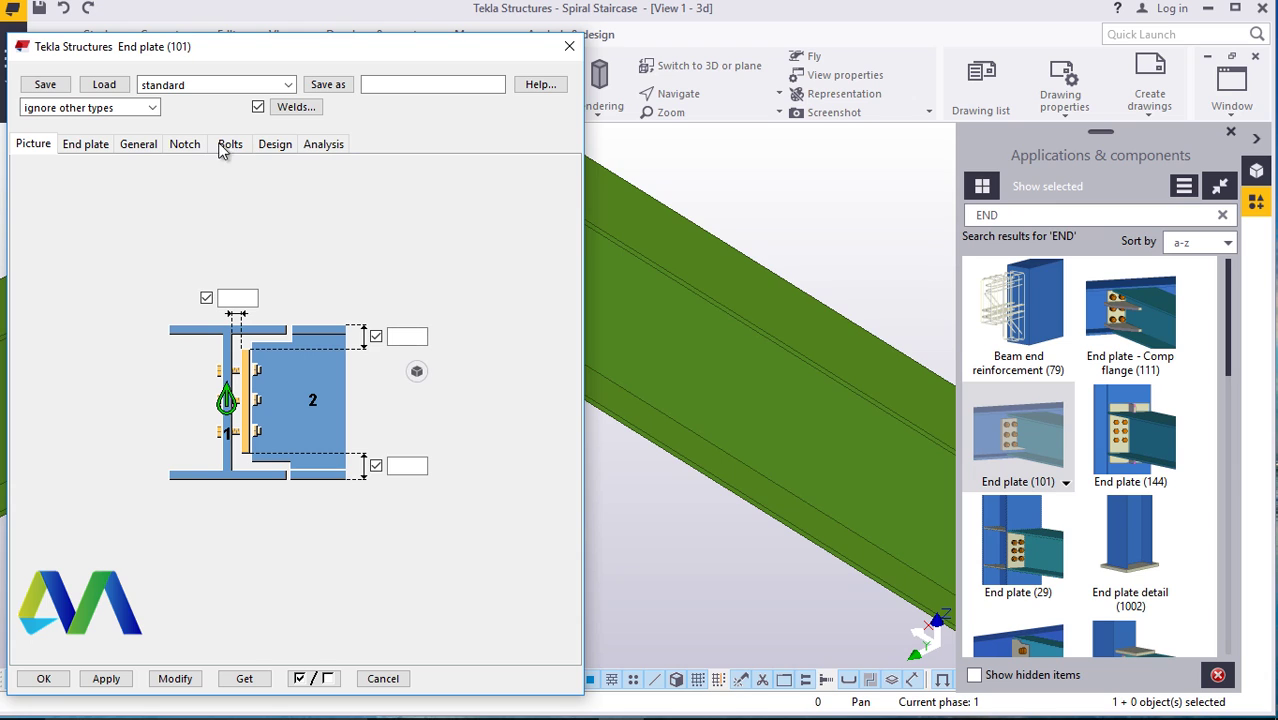
pyautogui.click(870, 450)
pyautogui.scroll(-3, 895, 421)
pyautogui.scroll(5, 880, 432)
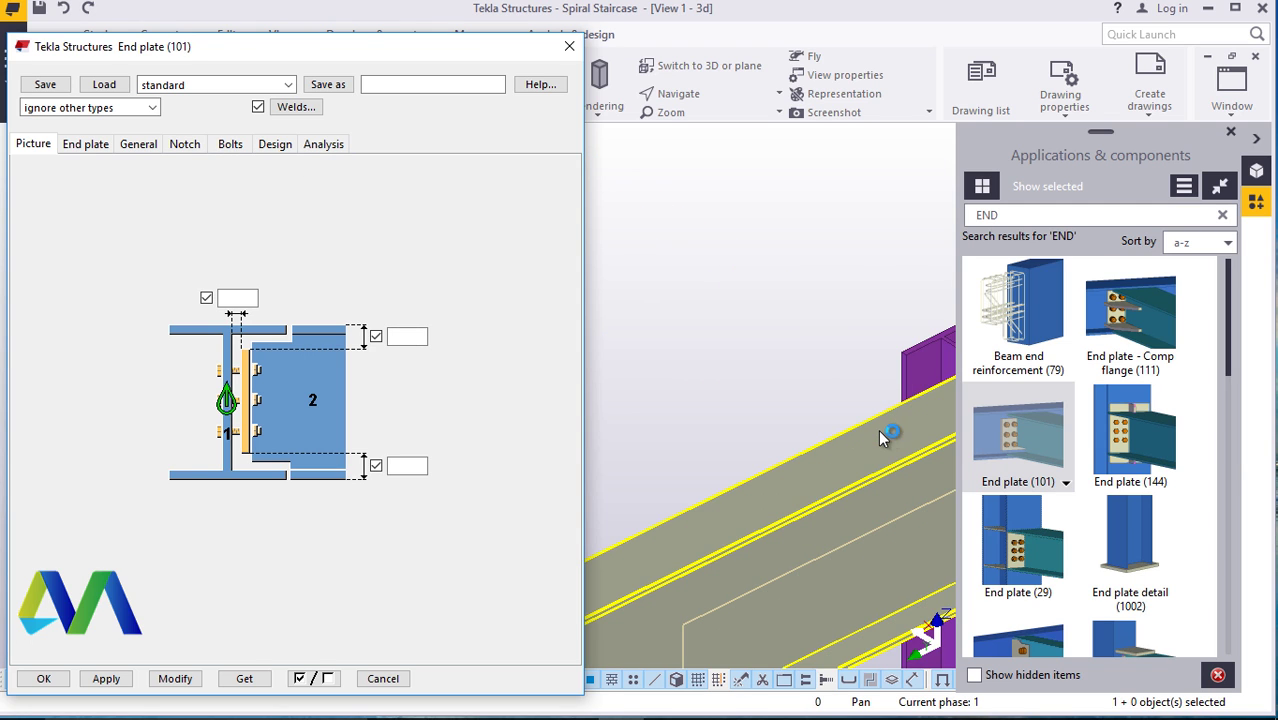
pyautogui.scroll(-3, 932, 390)
pyautogui.click(1231, 132)
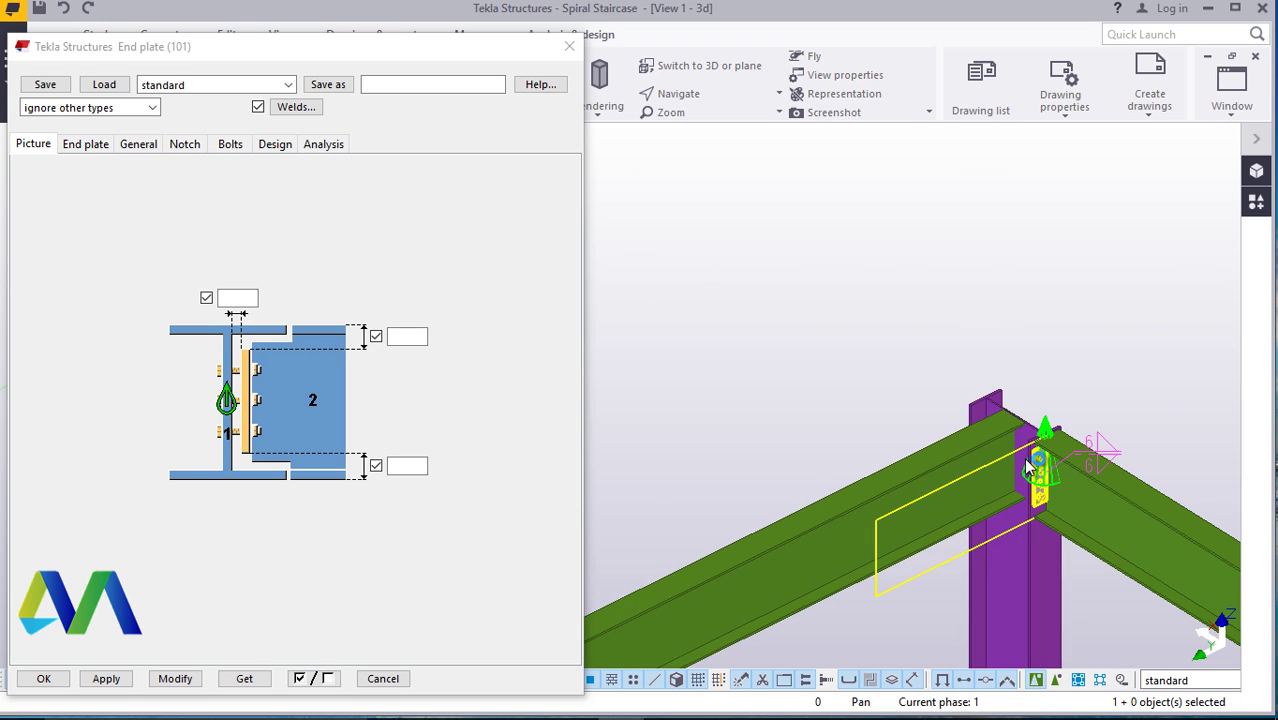
pyautogui.scroll(6, 1030, 465)
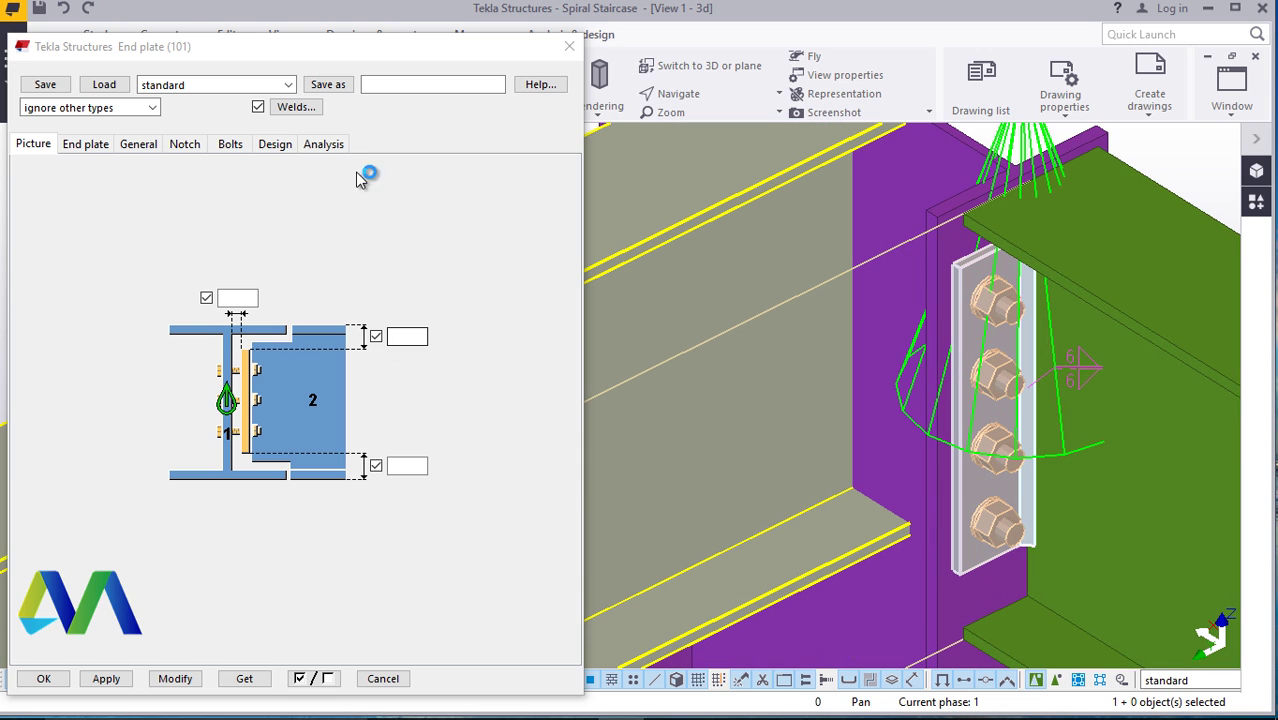
# - Set the end plate's bolt size to 20, with 2 bolt rows spaced 120 and a vertical edge distance of 50
pyautogui.click(231, 145)
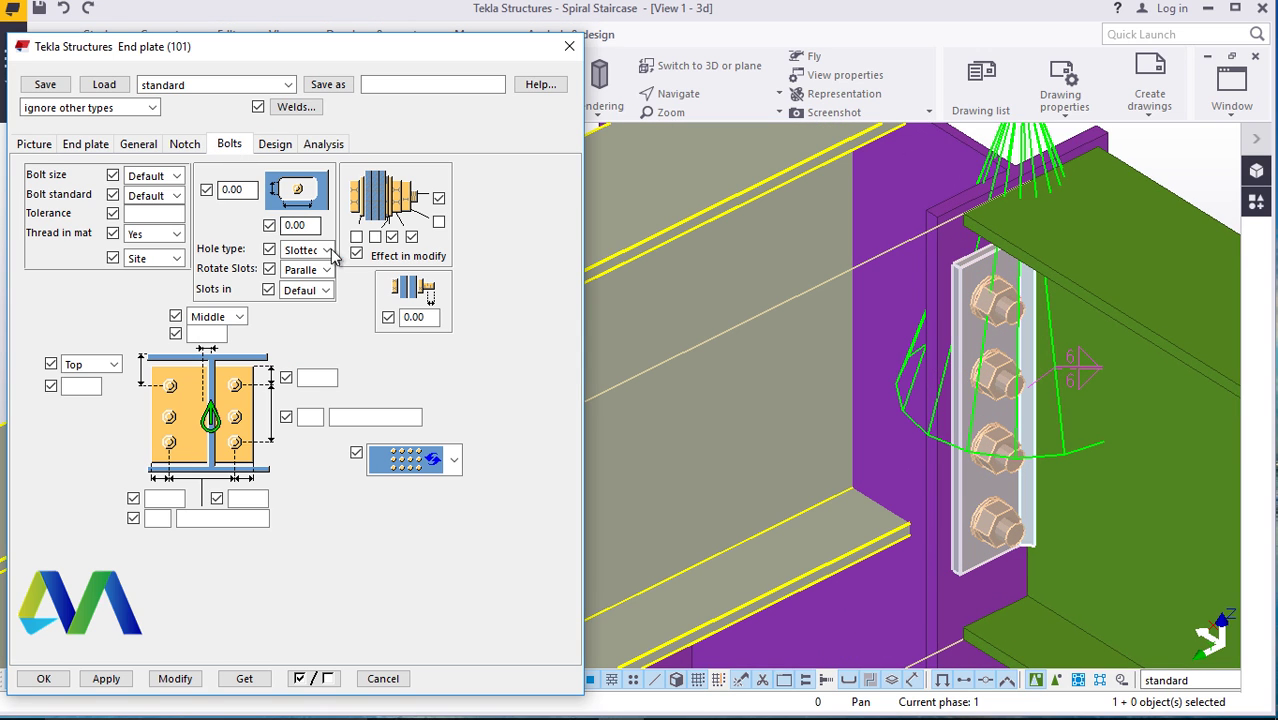
pyautogui.click(175, 177)
pyautogui.click(140, 250)
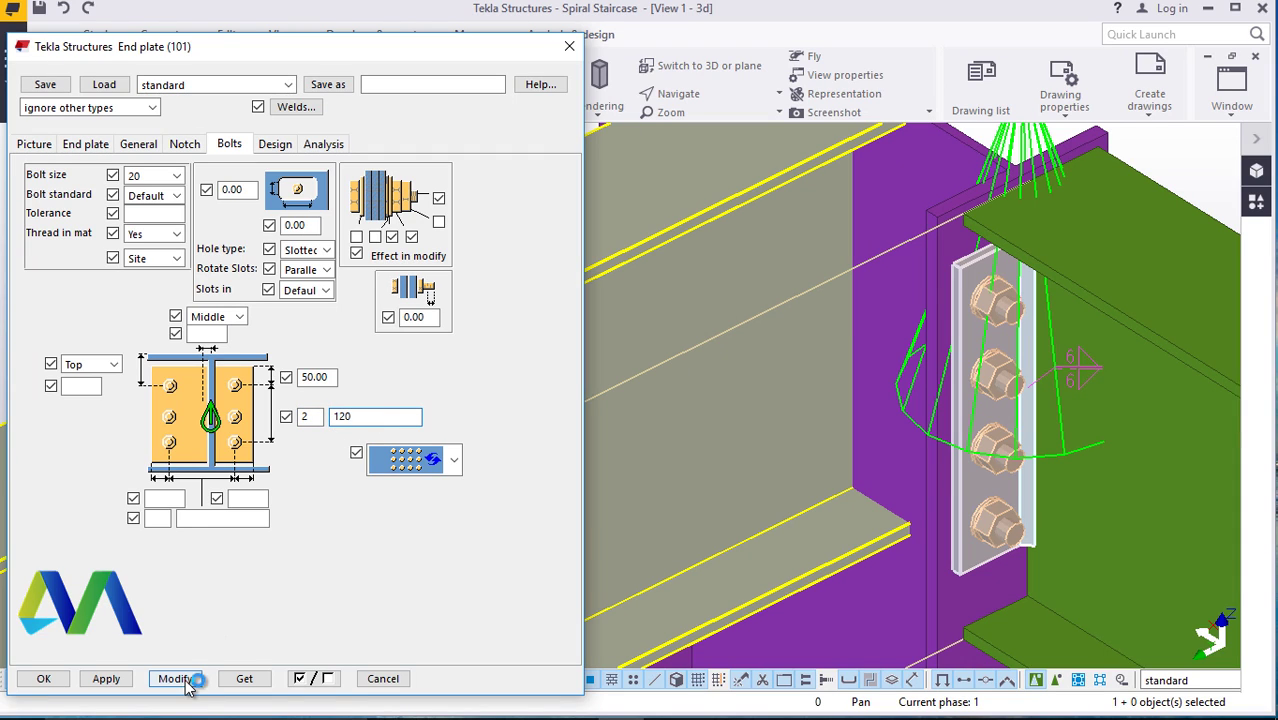
# - Set the bolt group's vertical position to Middle and the bolt row spacing to 170, and update the connection
pyautogui.click(88, 364)
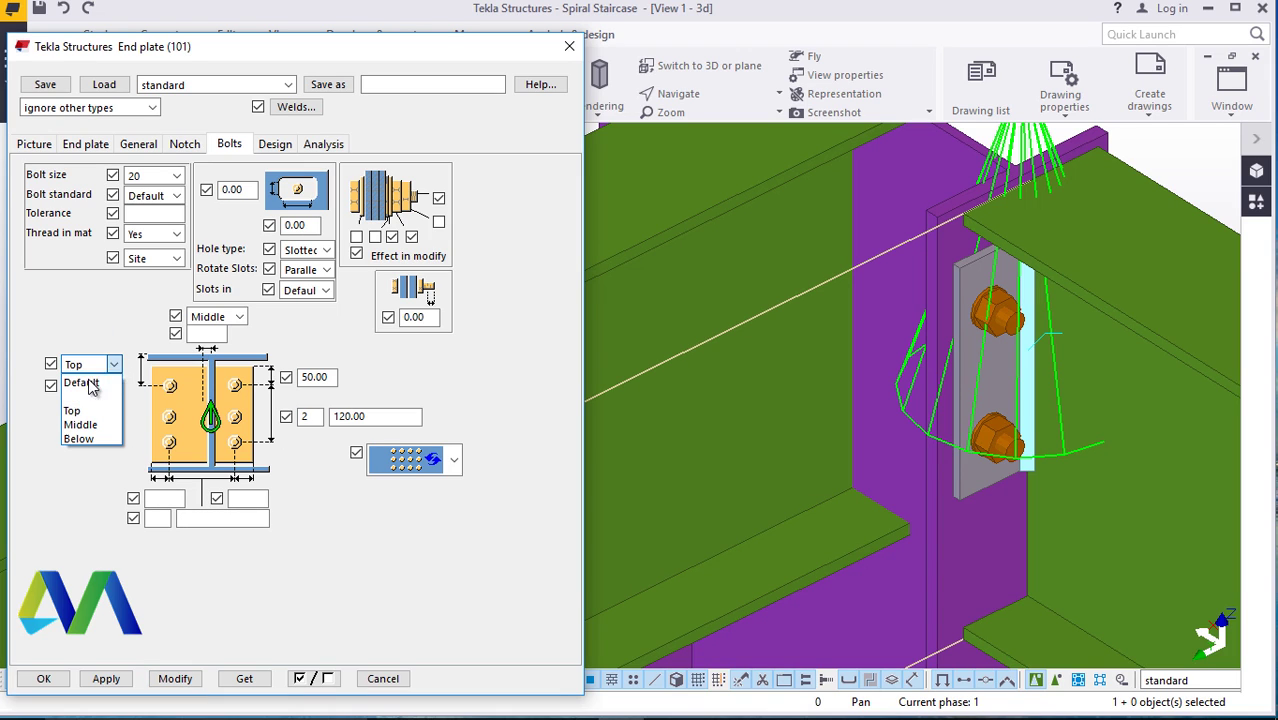
pyautogui.click(80, 424)
pyautogui.click(175, 679)
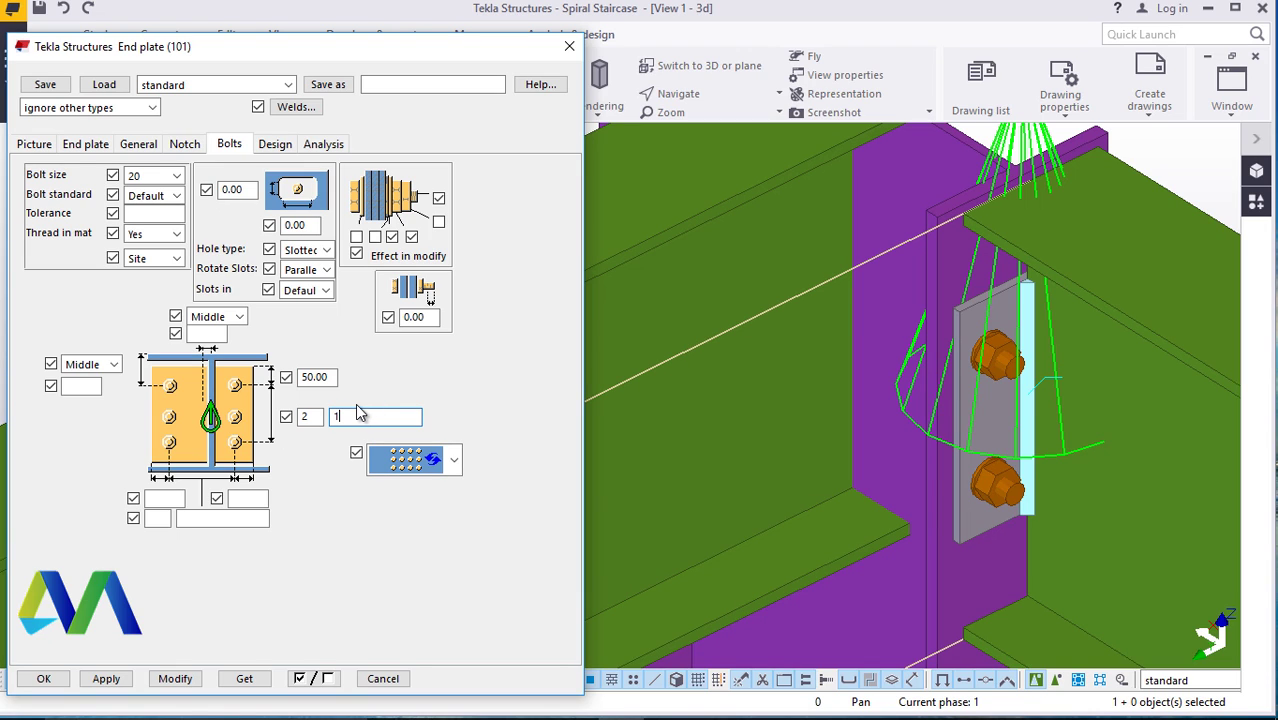
pyautogui.click(175, 678)
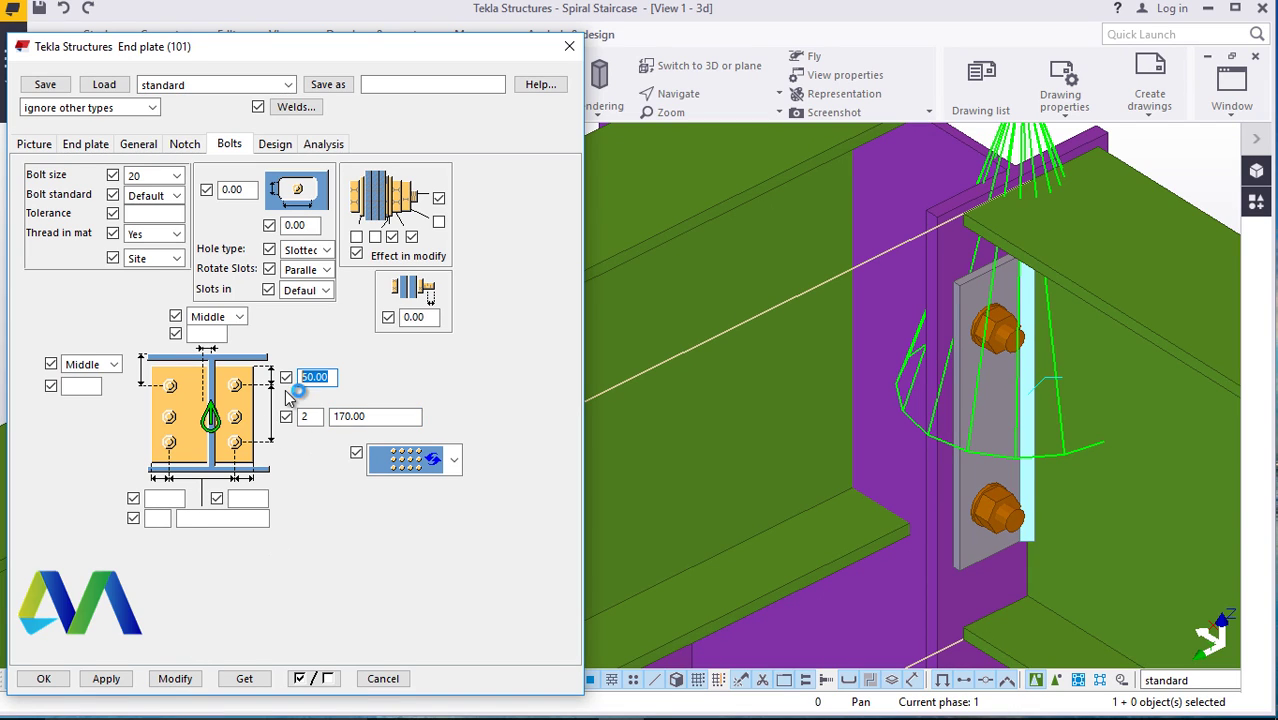
# - Set the vertical bolt edge distance to 100 and raise the row spacing to 175 and finally 180, updating the connection
pyautogui.write('00')
pyautogui.click(175, 678)
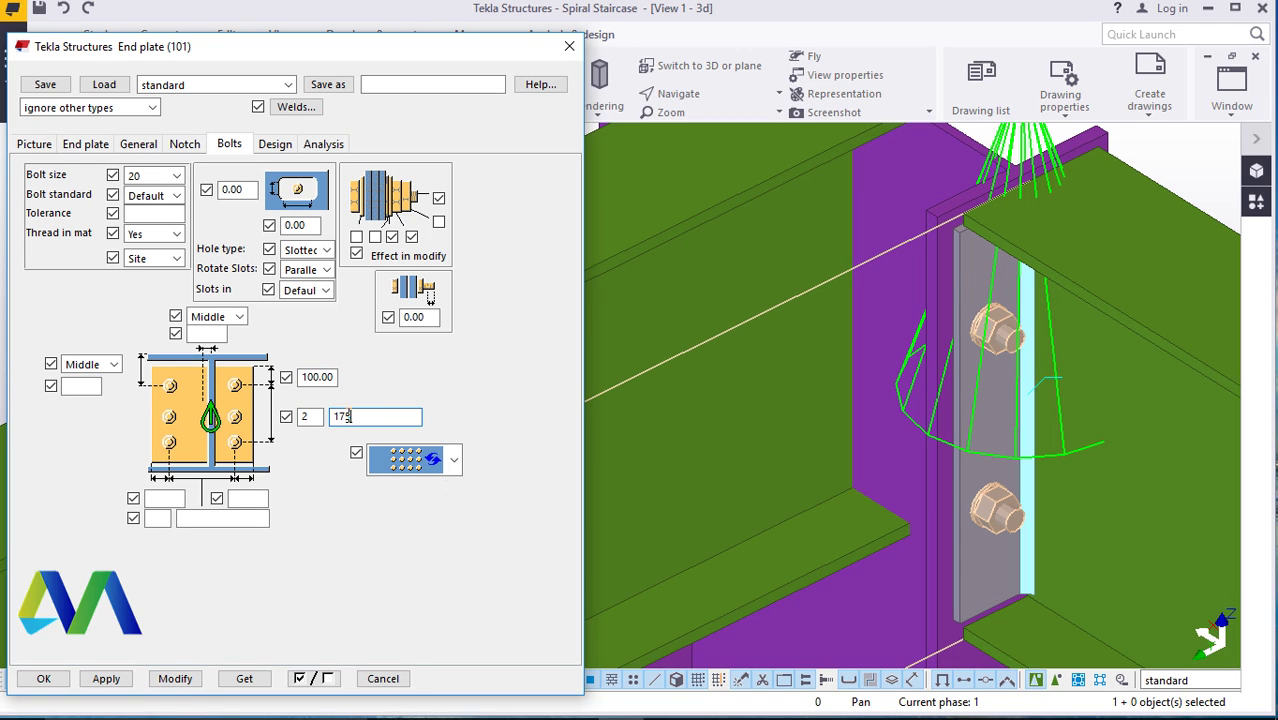
pyautogui.click(175, 678)
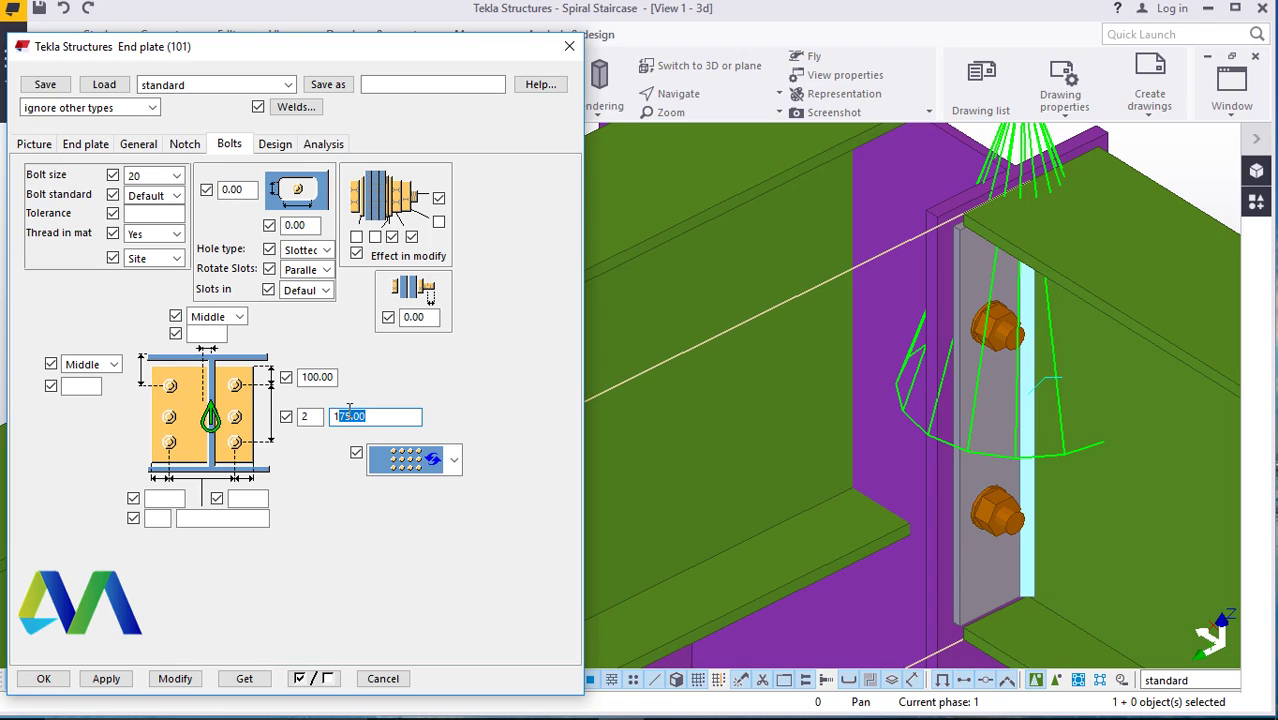
pyautogui.click(175, 679)
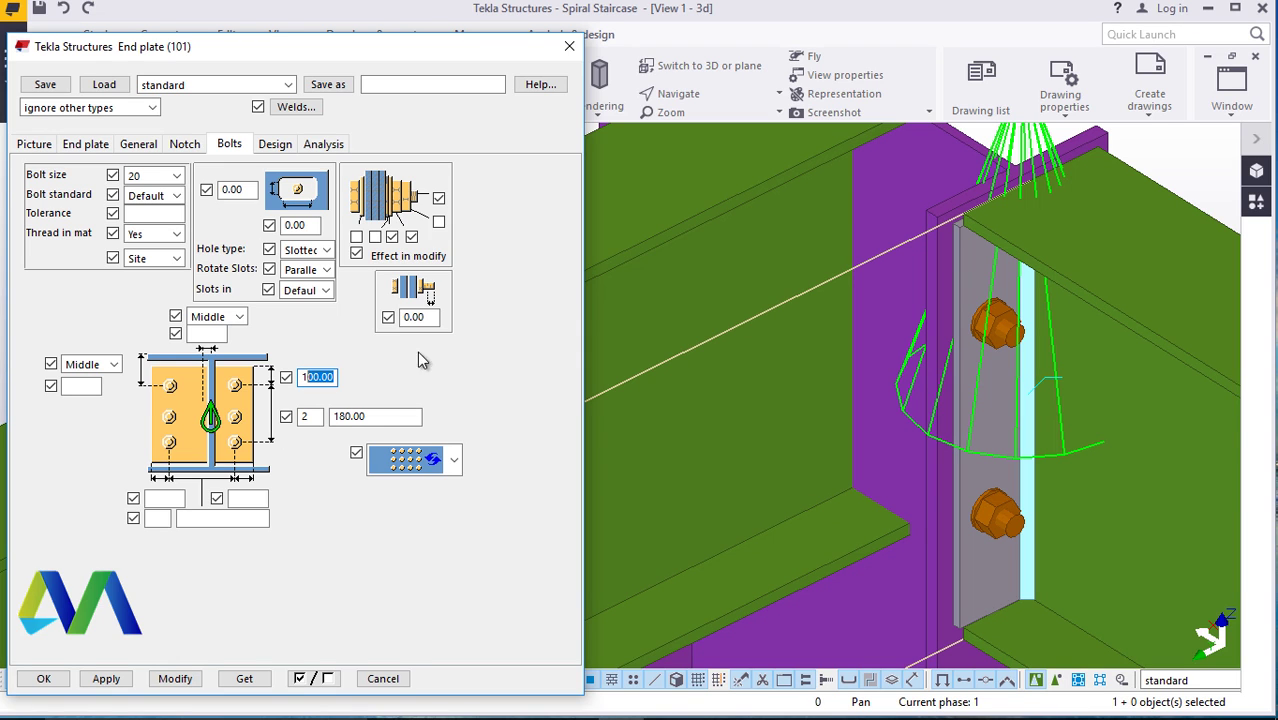
# - Set the vertical bolt edge distance to 120, update the connection, and accept these end plate properties
pyautogui.doubleClick(997, 340)
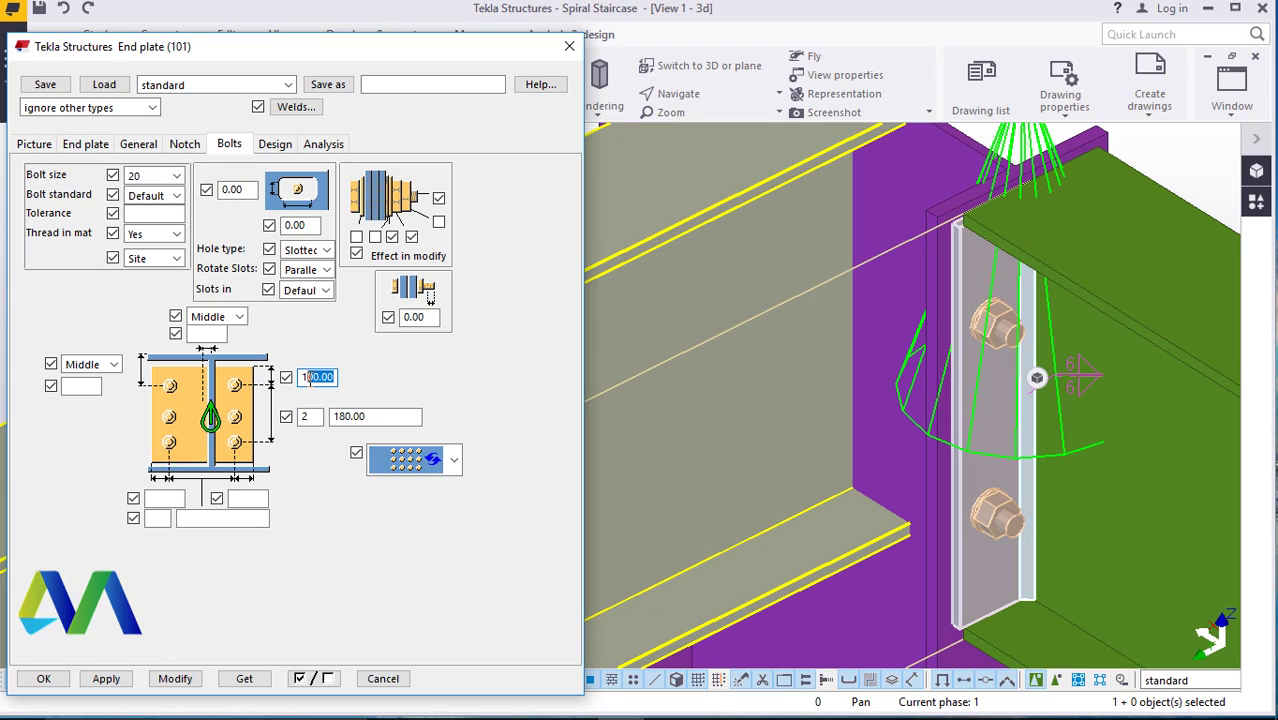
pyautogui.click(176, 680)
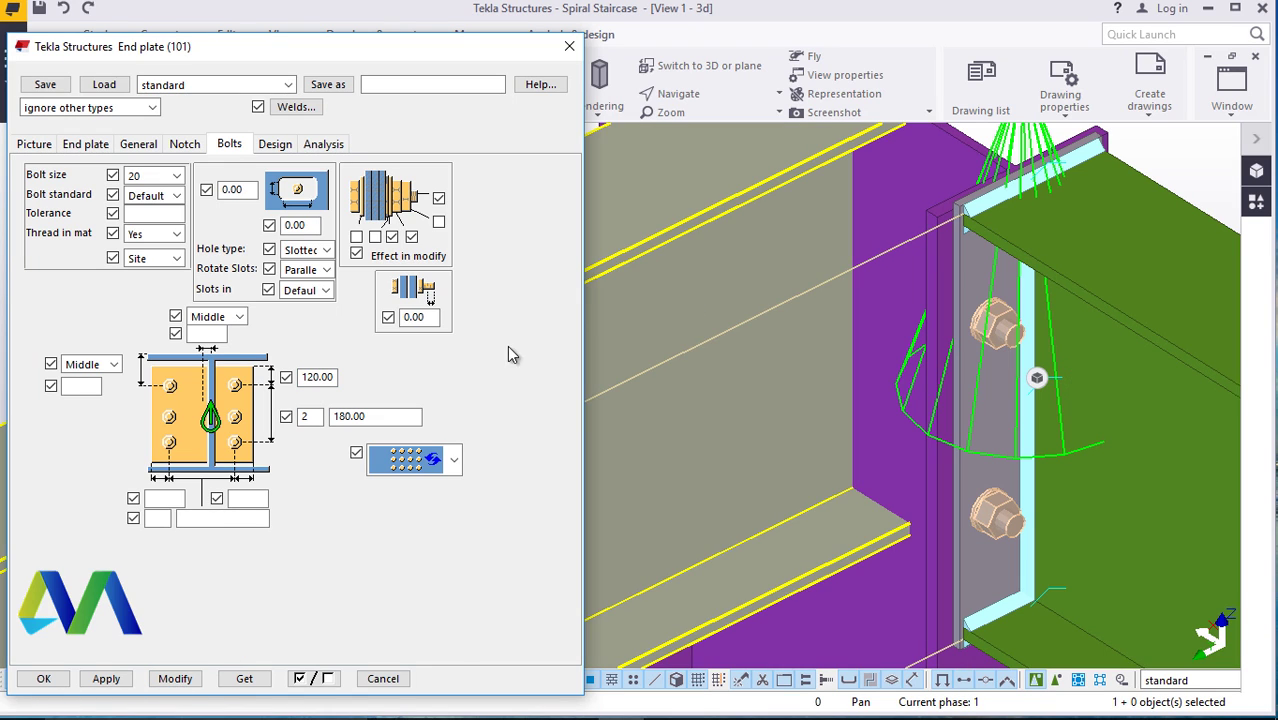
pyautogui.click(108, 682)
pyautogui.click(60, 682)
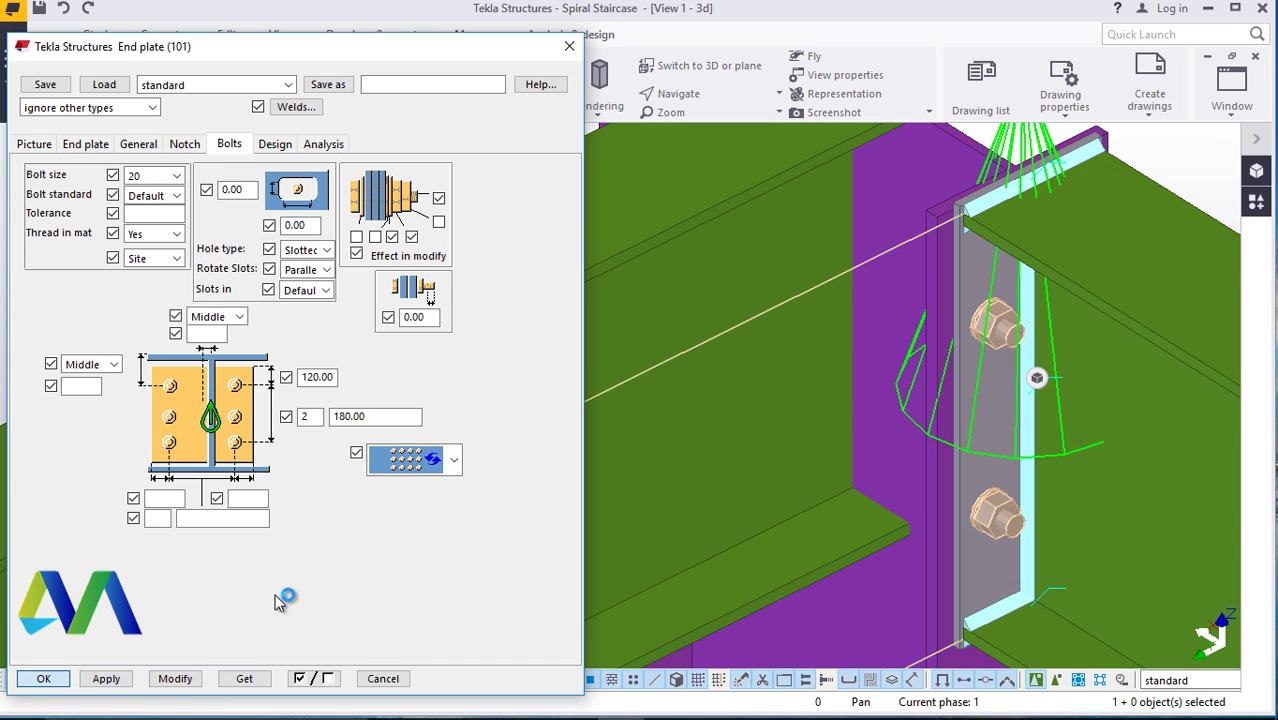
# - Reopen the components catalog and apply End plate (101) between column J/2 and the beam on grid line J
pyautogui.scroll(-6, 625, 398)
pyautogui.scroll(4, 807, 368)
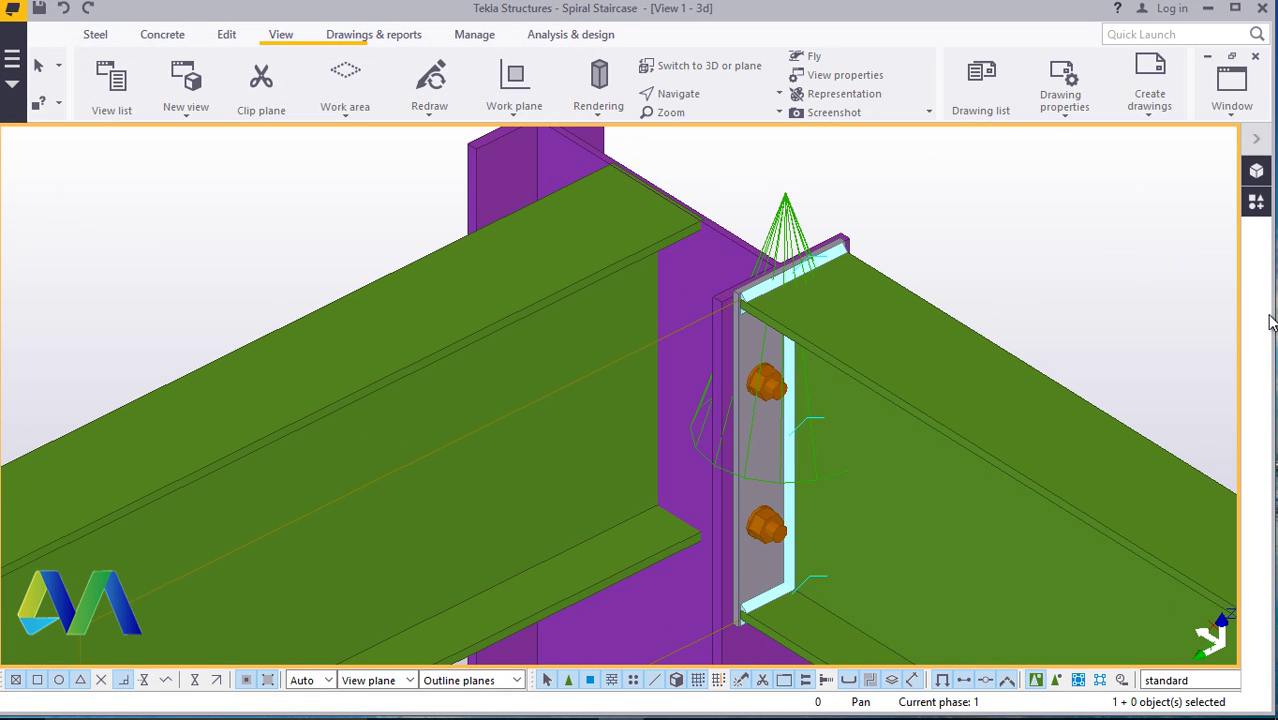
pyautogui.click(1256, 204)
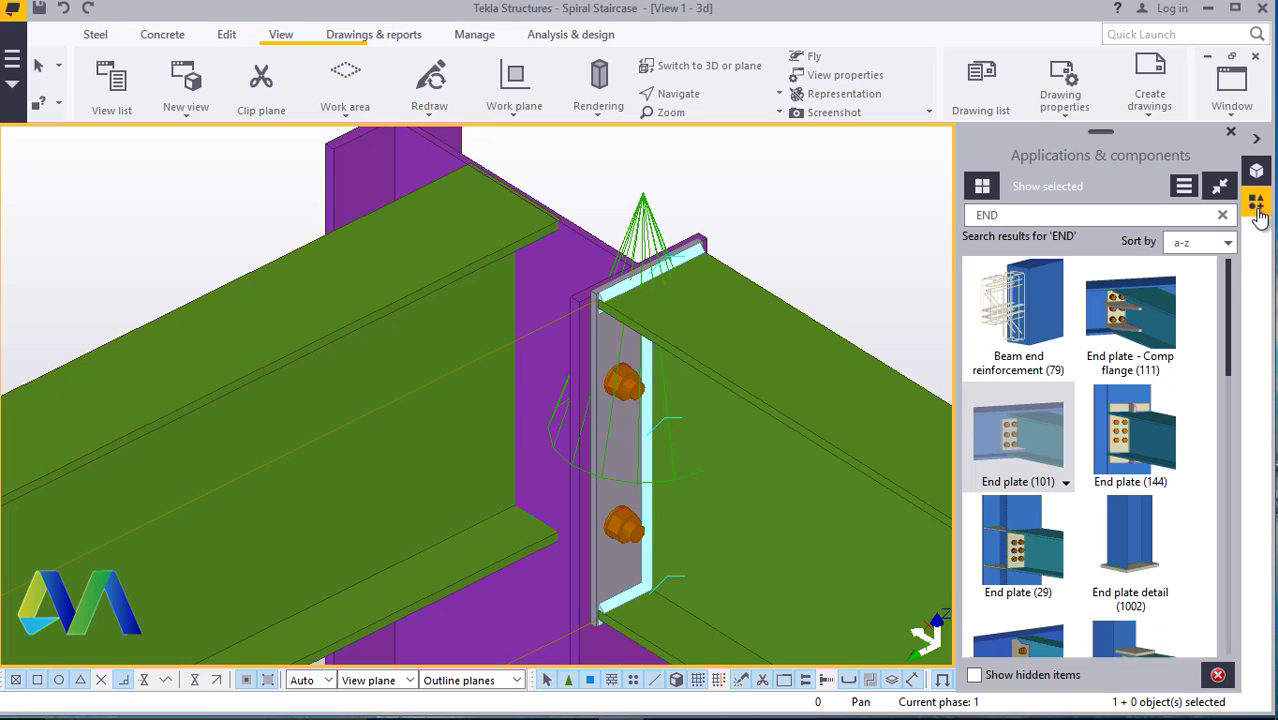
pyautogui.click(1010, 447)
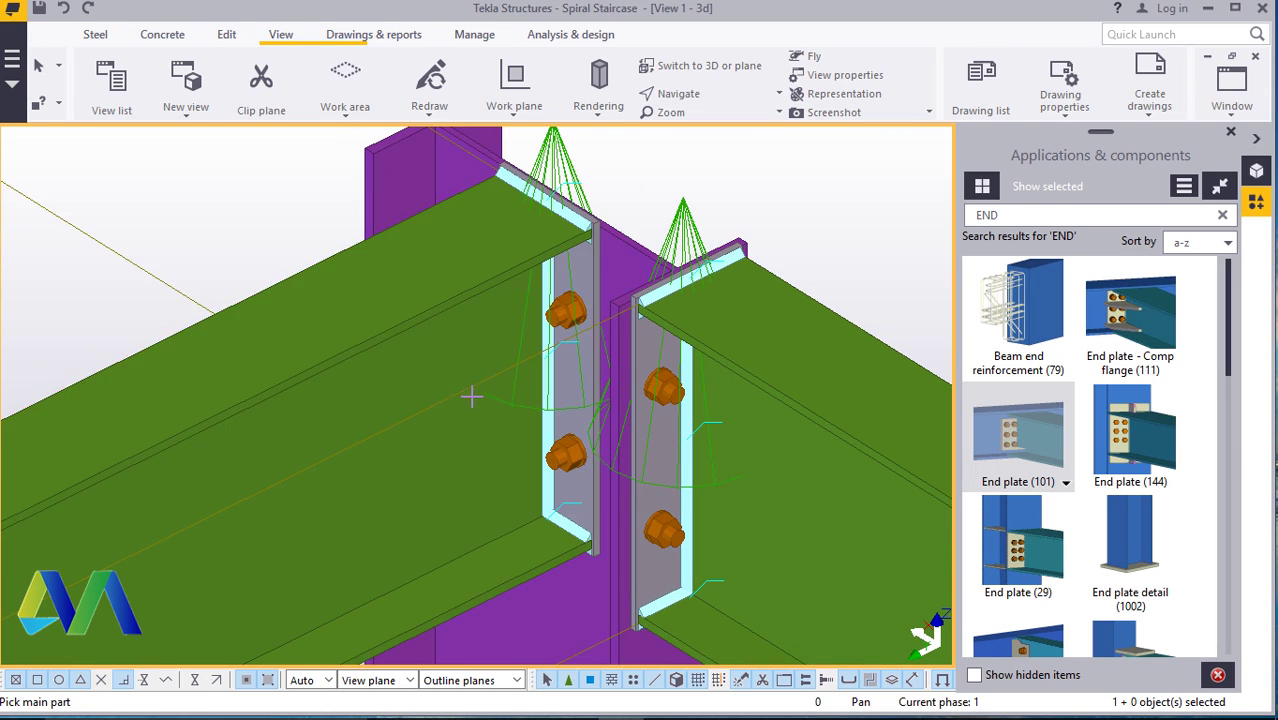
# - Apply End plate (101) connections between column I/2 and its two beams on grid lines 2 and I
pyautogui.scroll(-10, 471, 397)
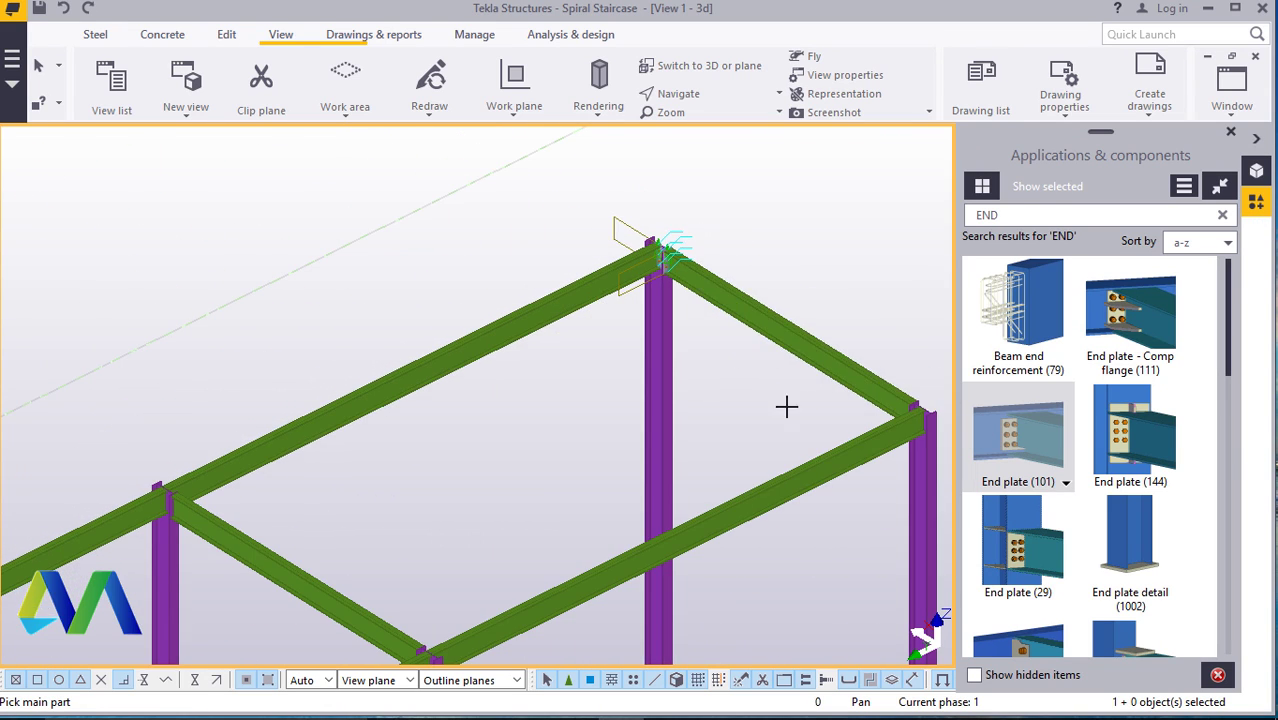
pyautogui.scroll(10, 786, 406)
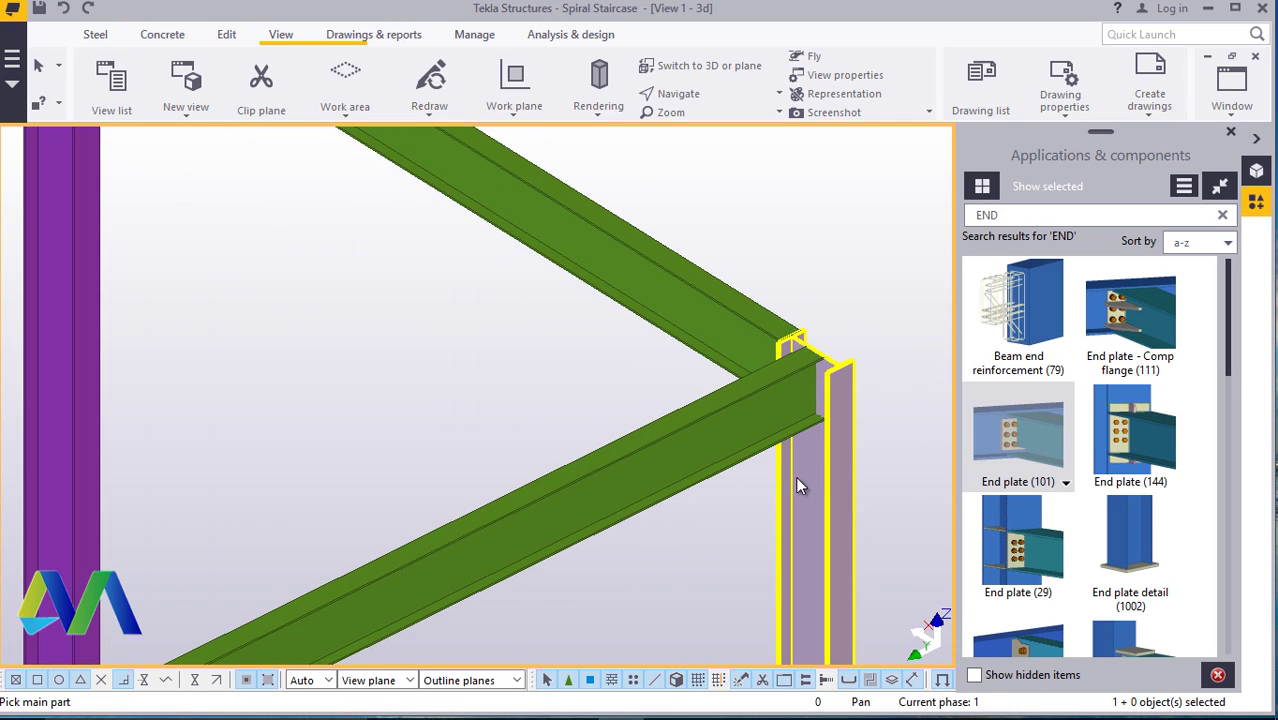
pyautogui.click(795, 476)
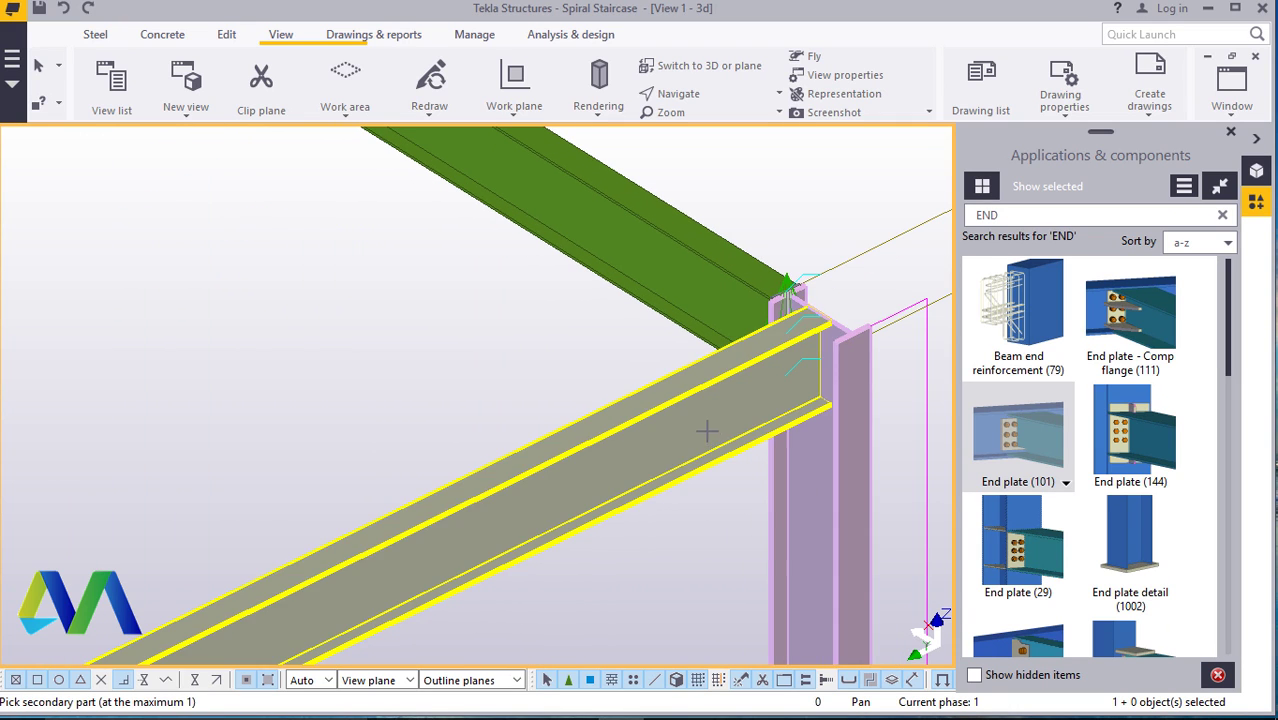
pyautogui.click(706, 431)
# - Apply End plate (101) connections between column I/3 and its three beams, two on grid line I and one on line 3
pyautogui.scroll(-10, 736, 445)
pyautogui.scroll(5, 598, 409)
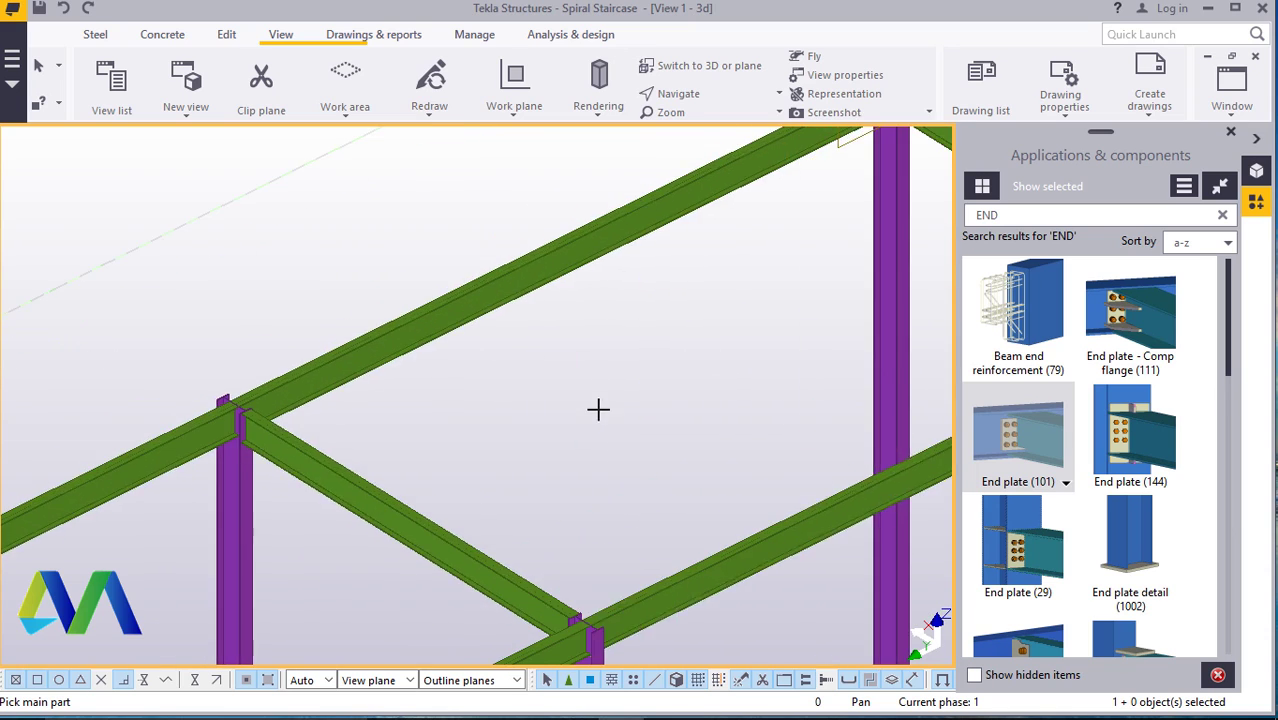
pyautogui.scroll(5, 590, 610)
pyautogui.click(606, 600)
pyautogui.click(652, 542)
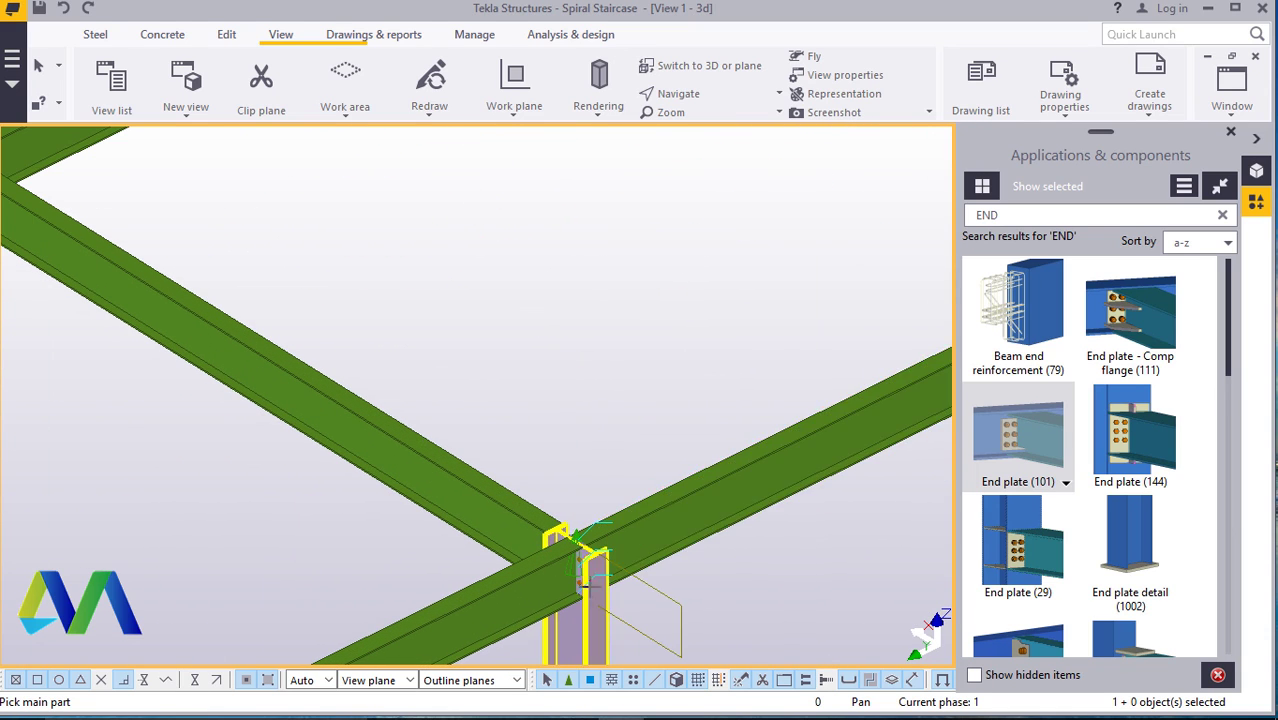
pyautogui.scroll(2, 585, 587)
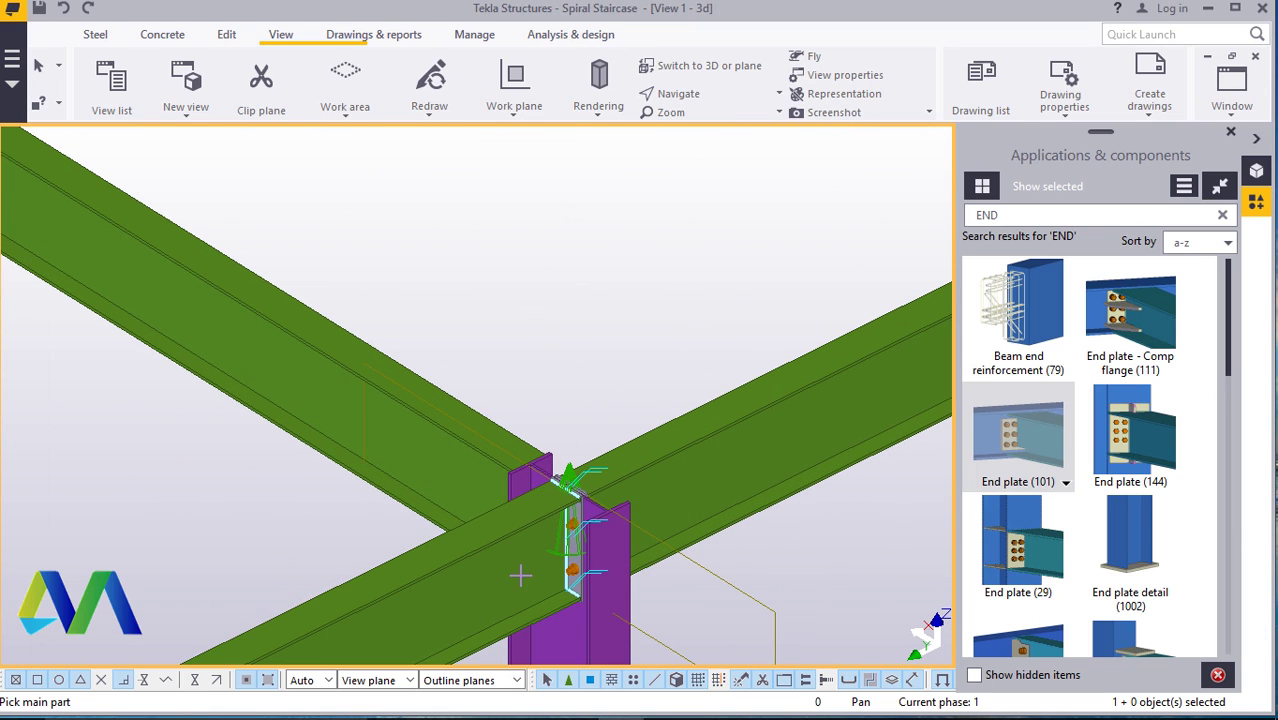
pyautogui.click(554, 625)
pyautogui.click(412, 389)
pyautogui.scroll(-5, 575, 385)
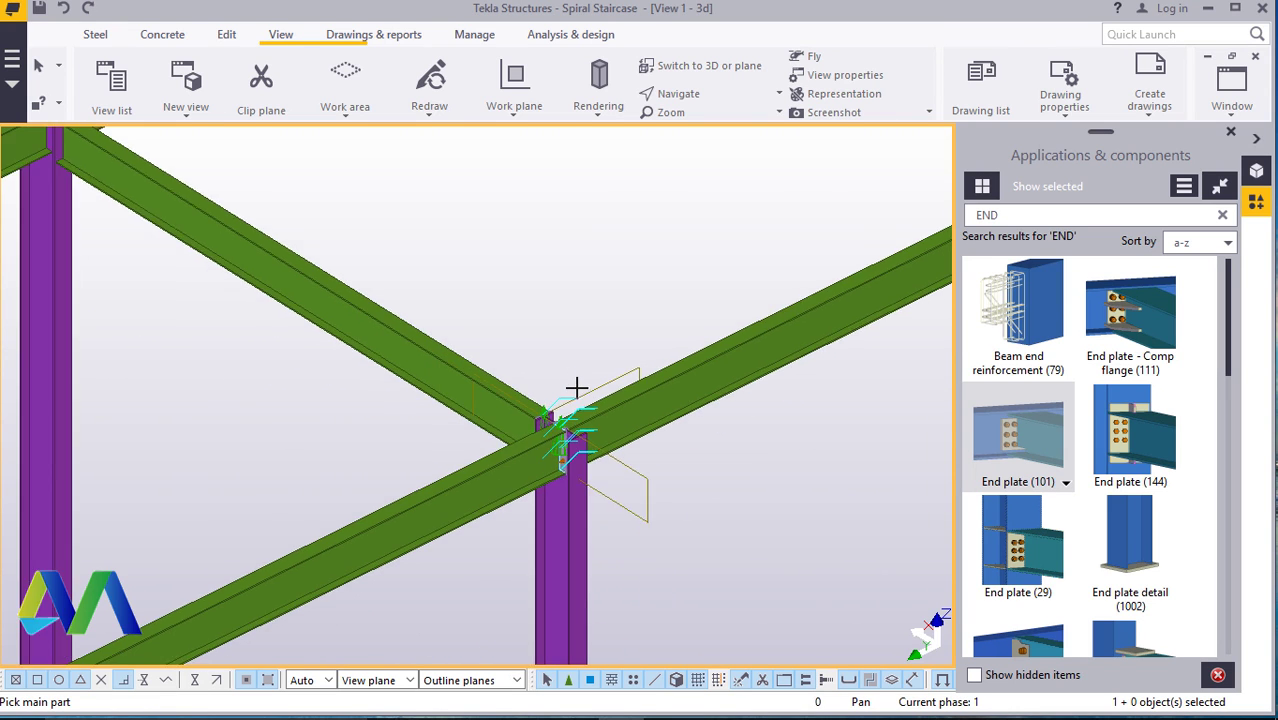
# - Apply End plate (101) connections between column J/3 and its three beams, one on grid line 3 and two on line J
pyautogui.scroll(6, 290, 252)
pyautogui.click(362, 405)
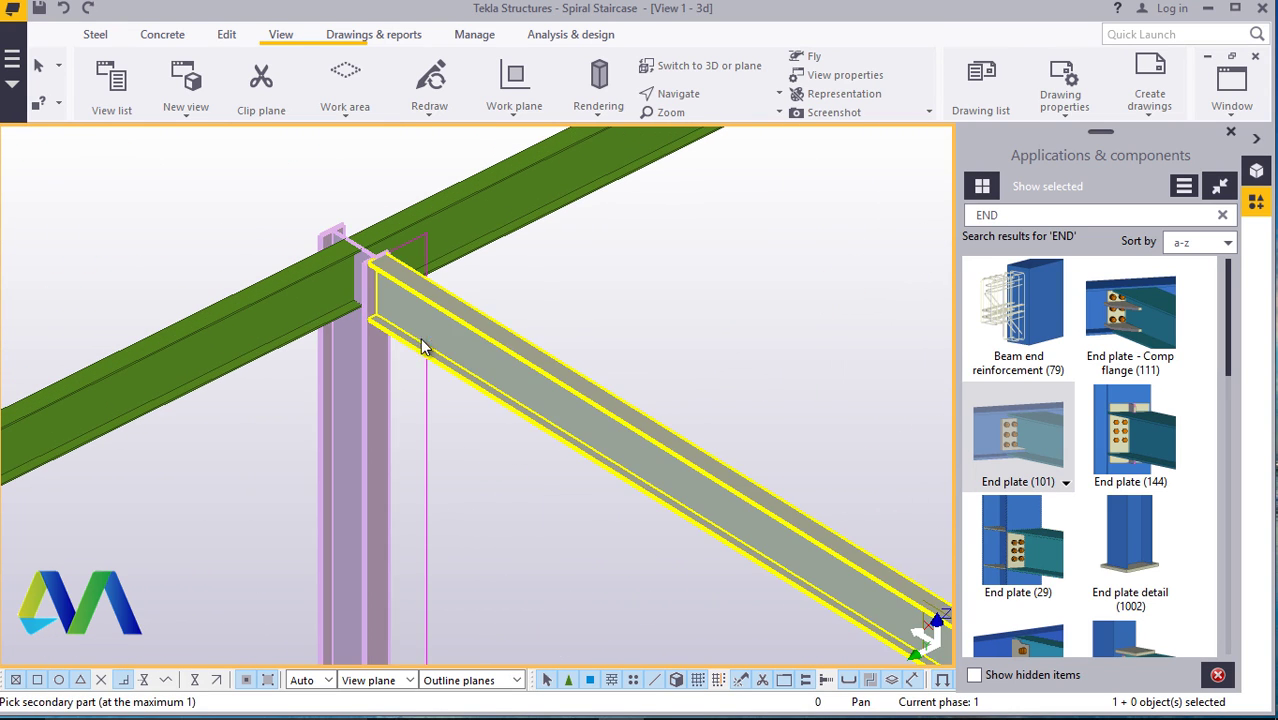
pyautogui.click(401, 312)
pyautogui.click(459, 198)
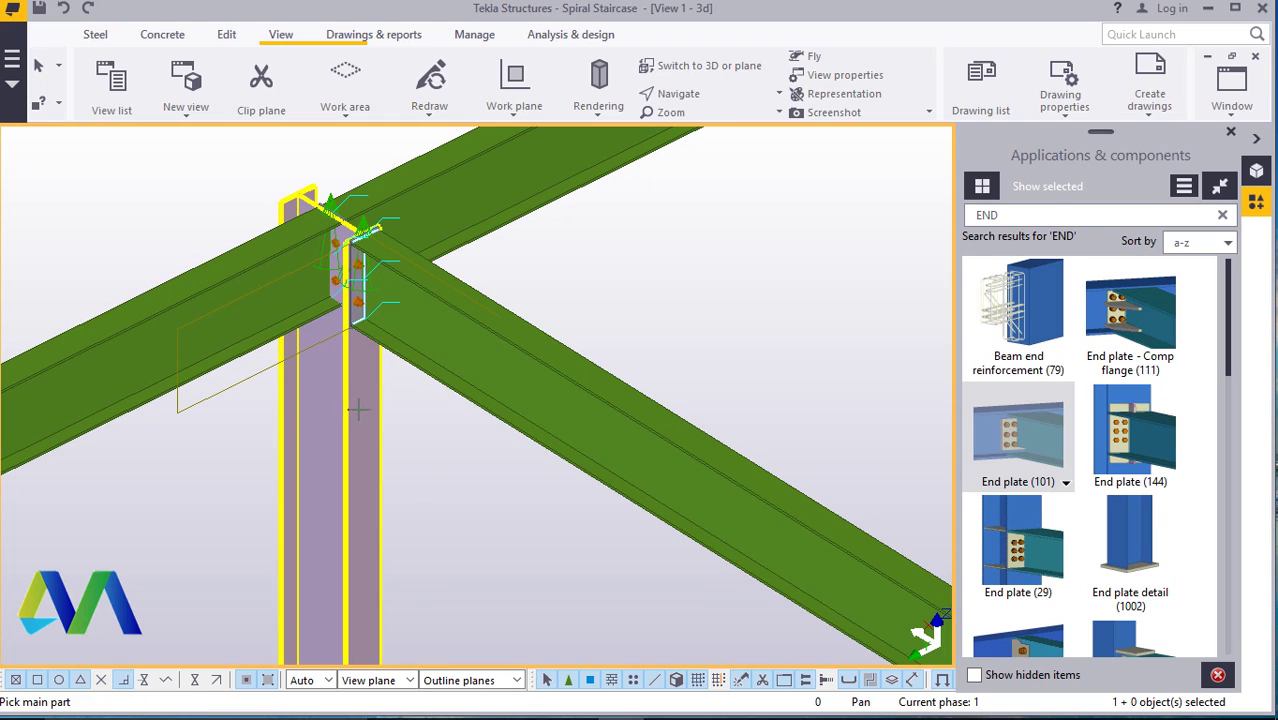
pyautogui.click(325, 379)
pyautogui.click(236, 309)
pyautogui.scroll(-5, 483, 279)
pyautogui.scroll(-3, 490, 275)
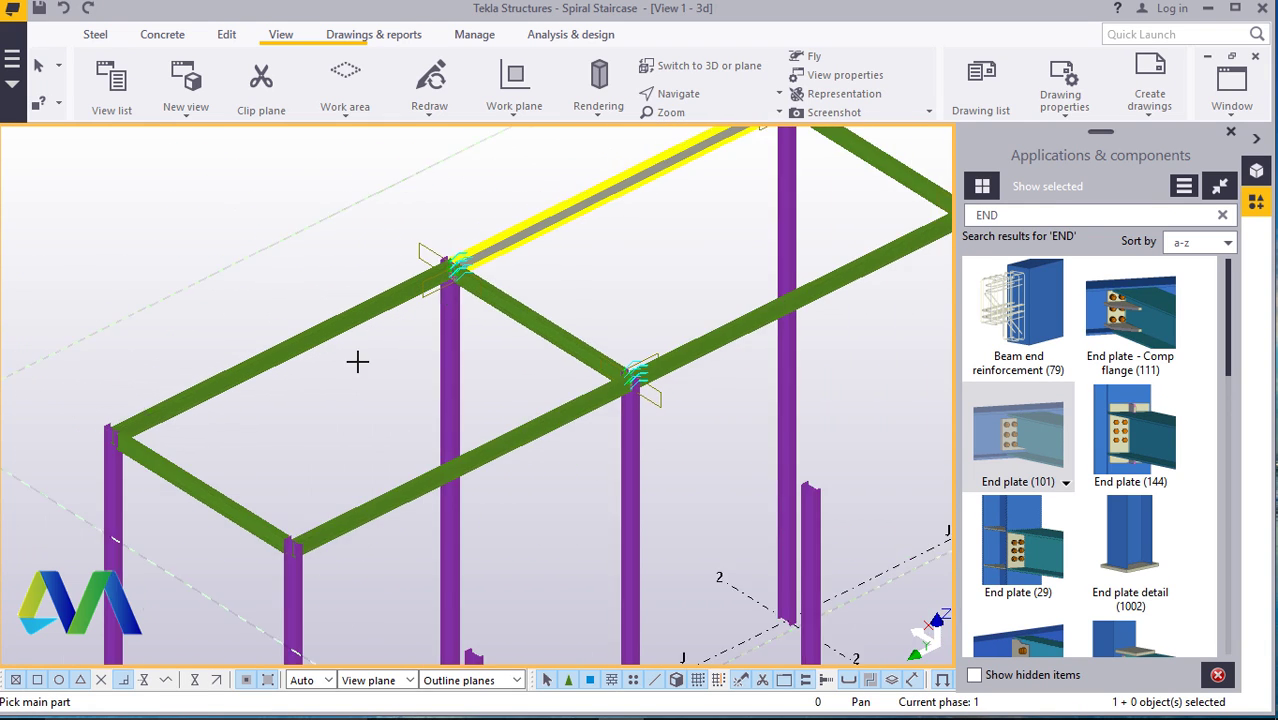
# - Apply End plate (101) connections between columns J/4 and I/4 and their adjoining beams, end the command, and redraw the view
pyautogui.scroll(2, 80, 530)
pyautogui.scroll(5, 152, 372)
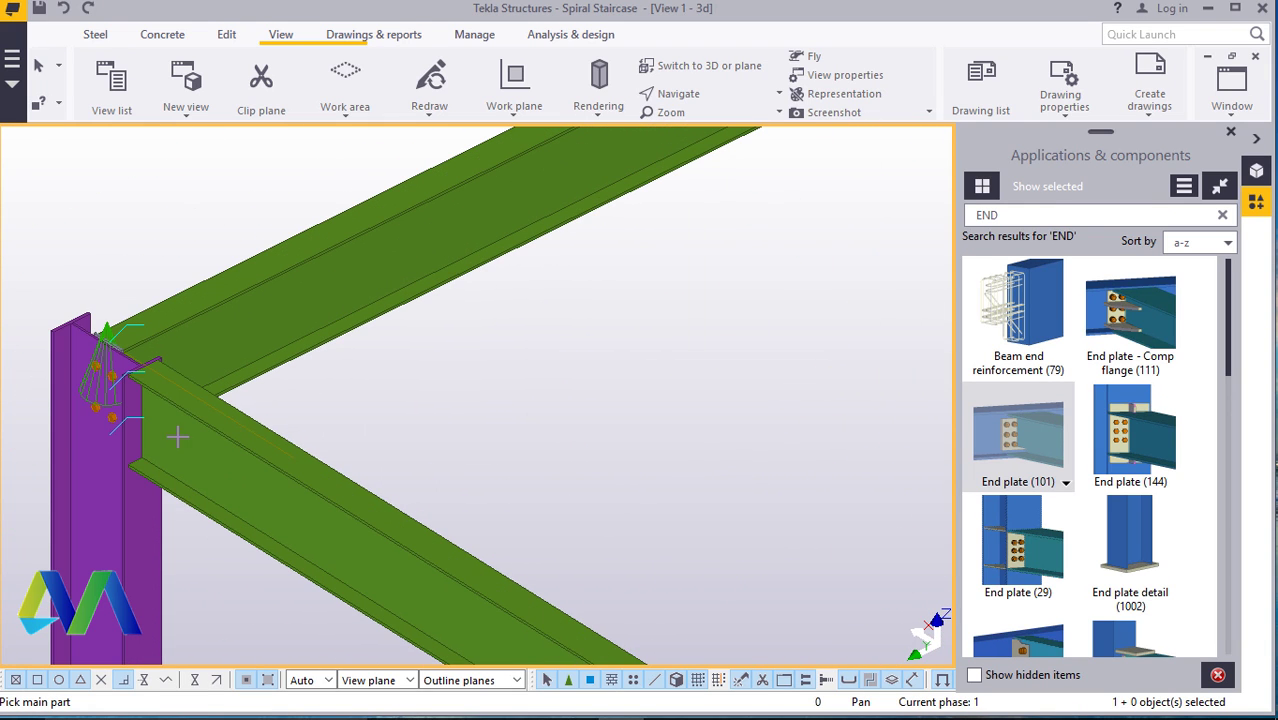
pyautogui.click(75, 522)
pyautogui.click(235, 490)
pyautogui.scroll(-3, 173, 383)
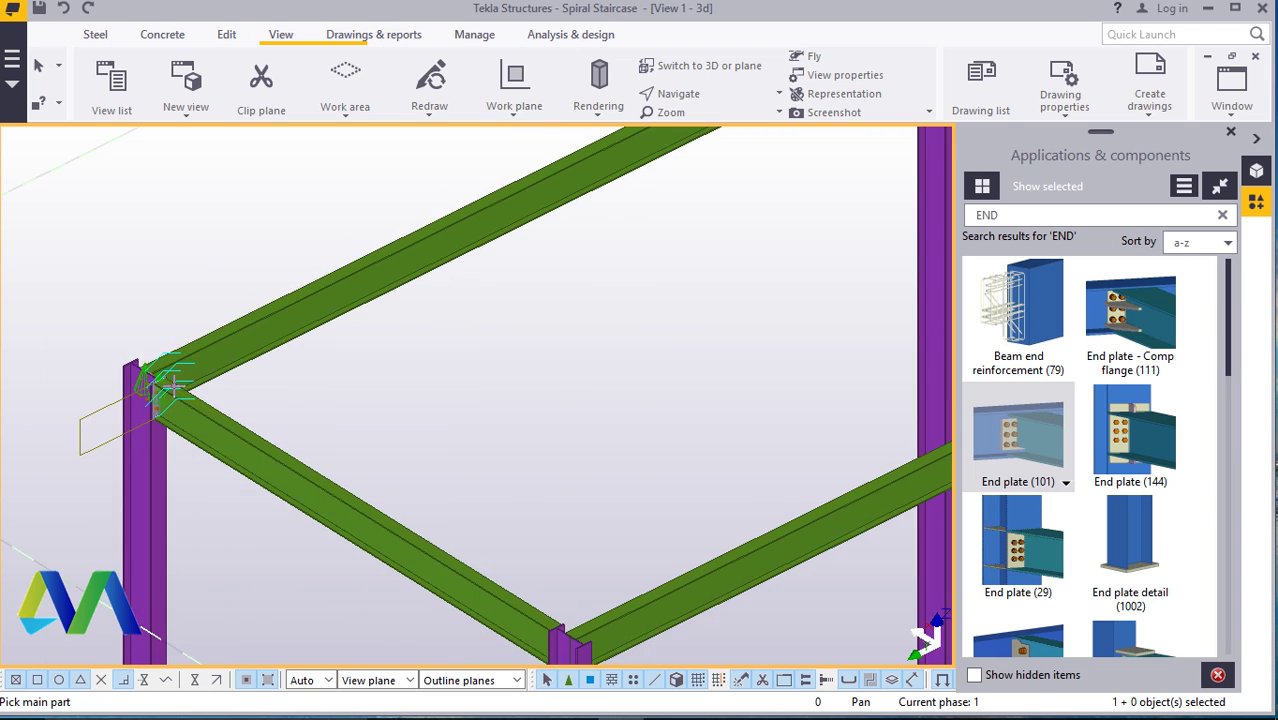
pyautogui.scroll(-3, 595, 227)
pyautogui.scroll(-3, 370, 273)
pyautogui.rightClick(148, 188)
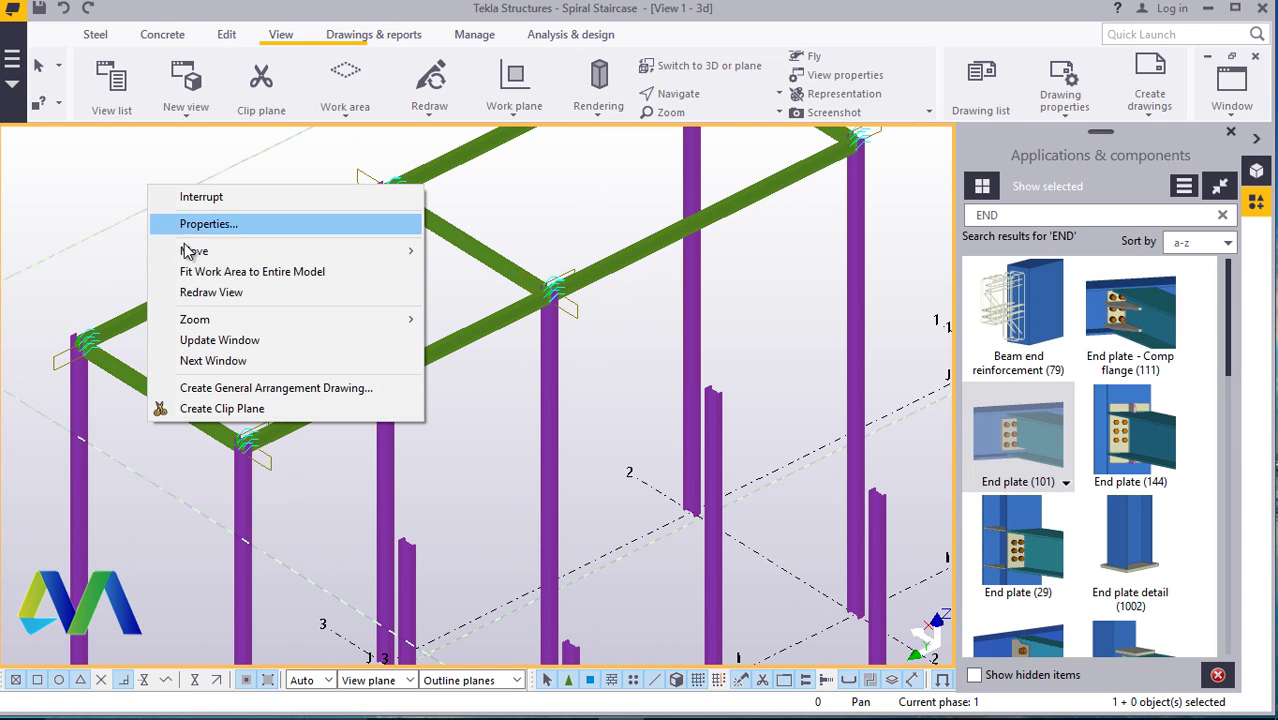
pyautogui.click(211, 292)
# - Select the seven column-top beams spanning grid lines I to J and 2 to 4
pyautogui.scroll(-5, 299, 318)
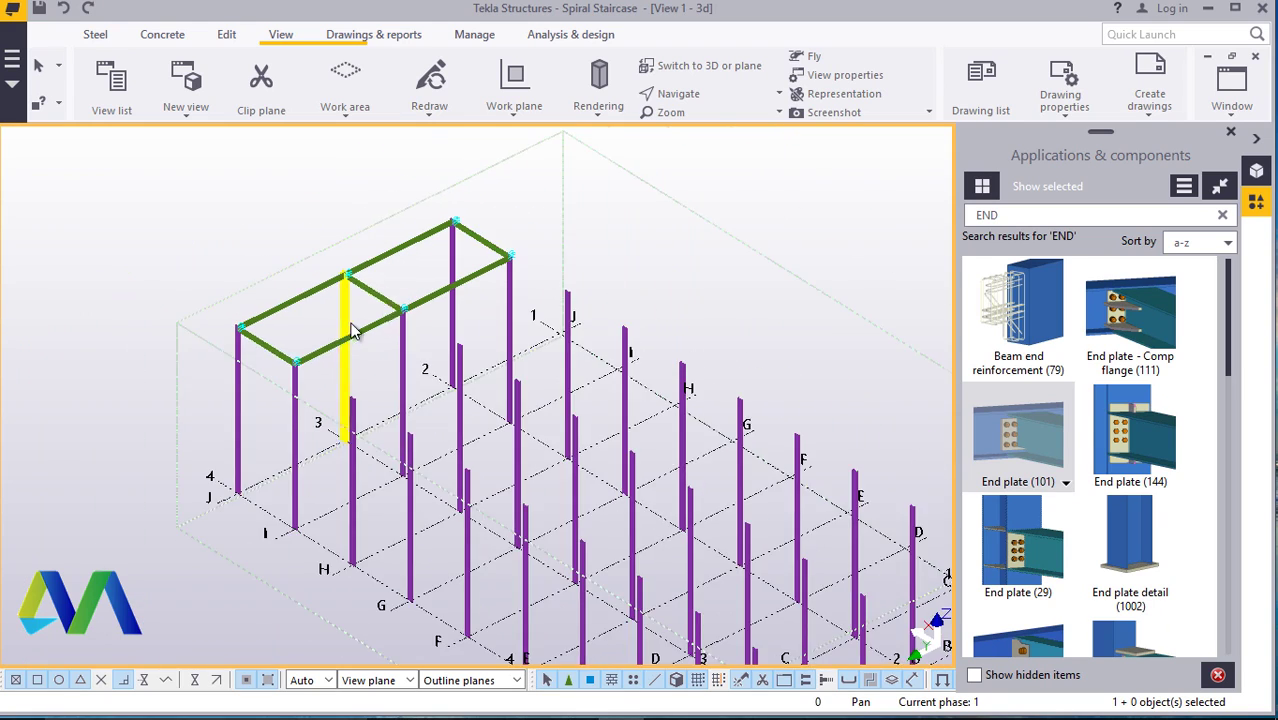
pyautogui.scroll(6, 406, 278)
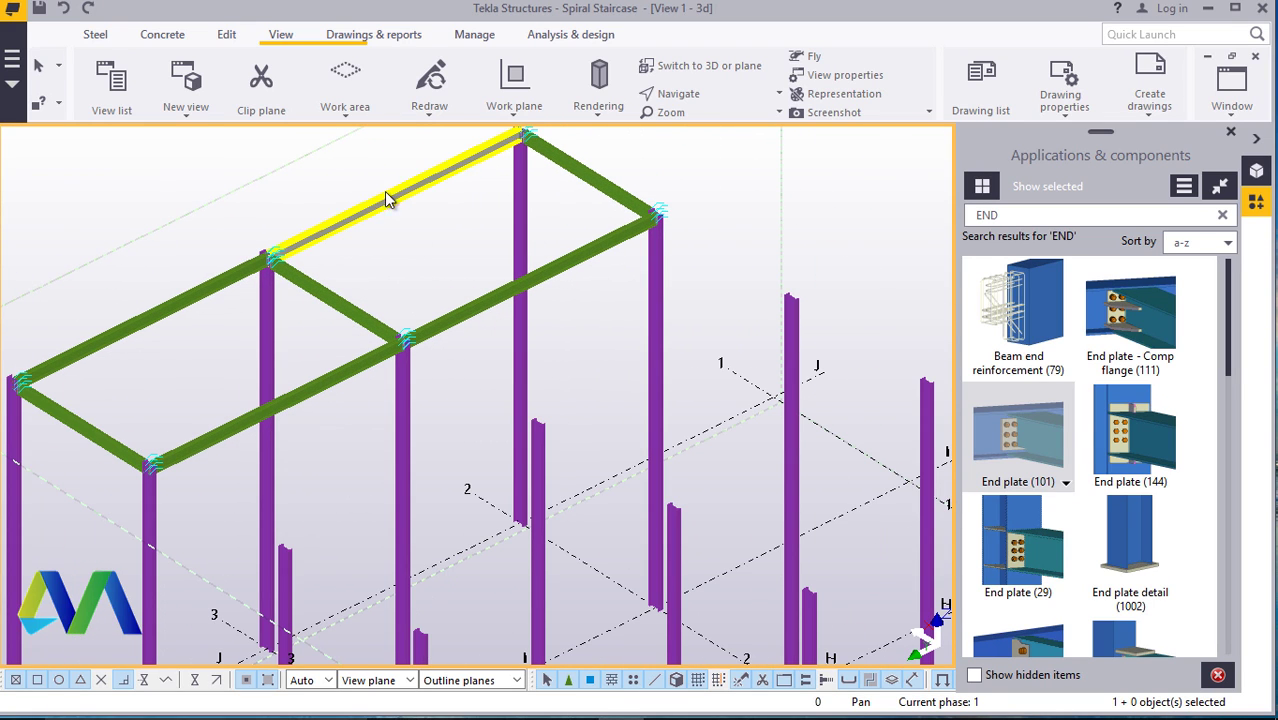
pyautogui.click(420, 185)
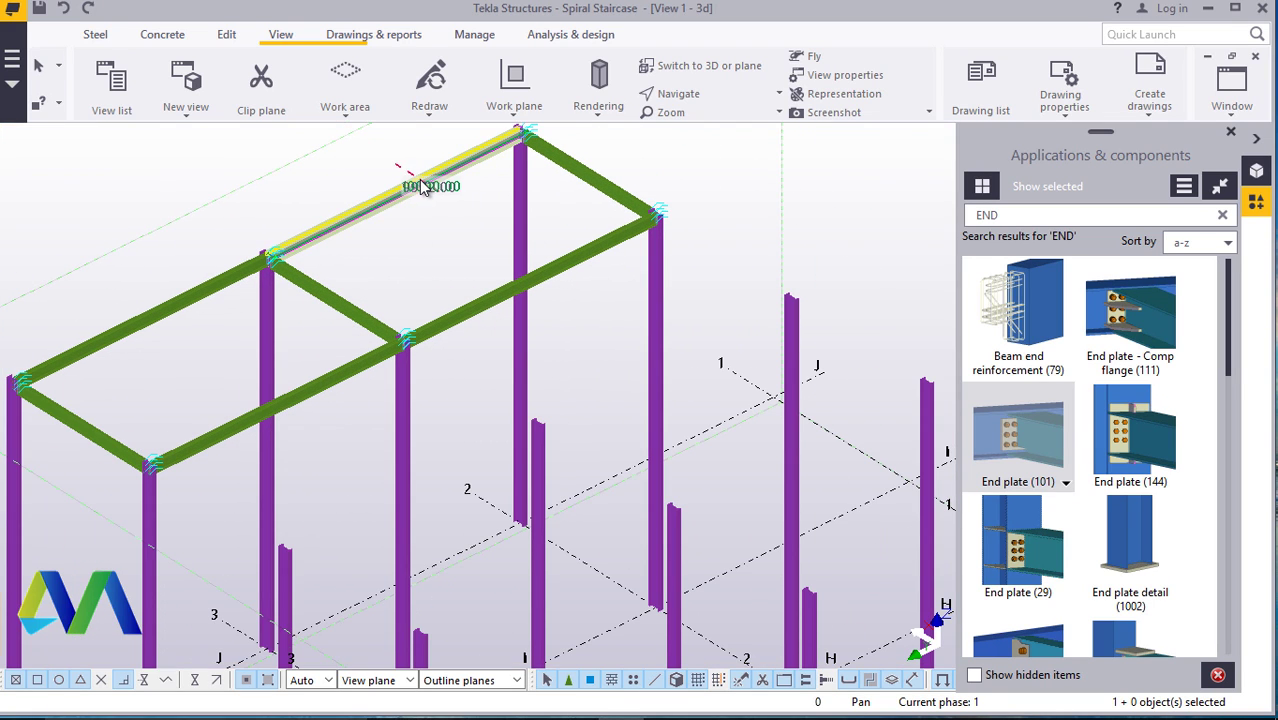
pyautogui.keyDown('ctrl'); pyautogui.click(465, 307); pyautogui.keyUp('ctrl')
pyautogui.keyDown('ctrl'); pyautogui.click(618, 196); pyautogui.keyUp('ctrl')
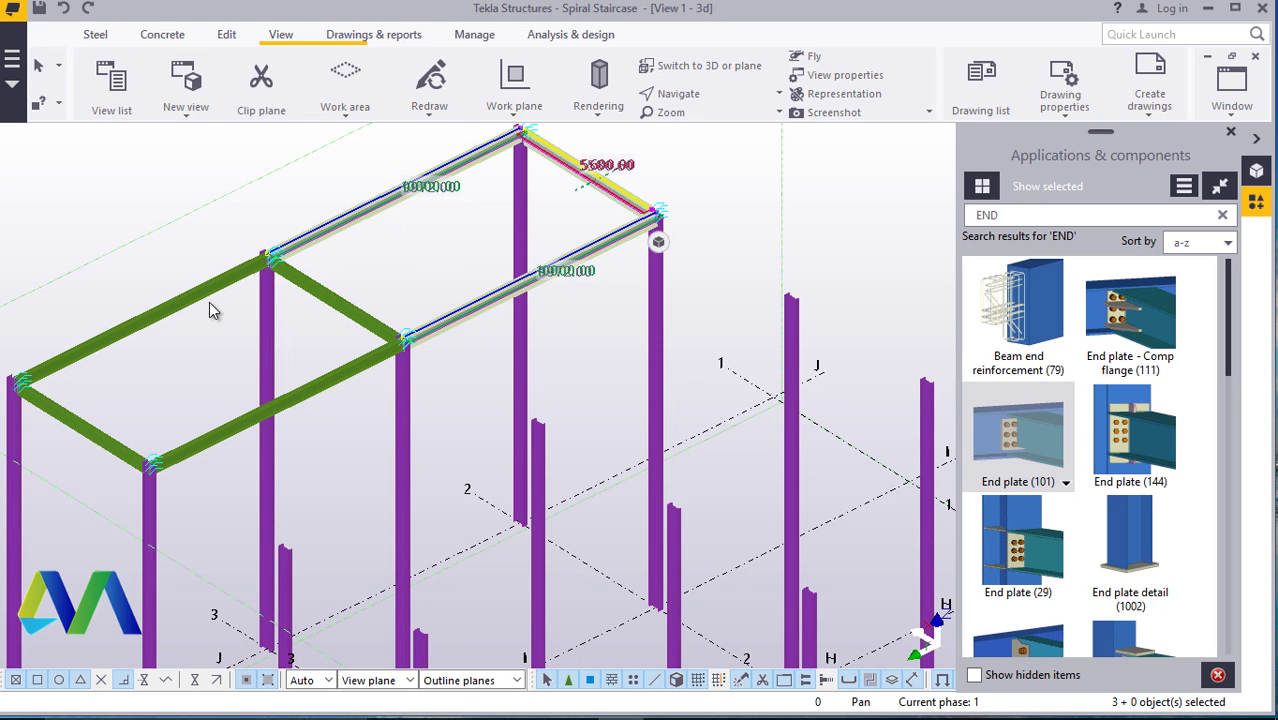
pyautogui.keyDown('ctrl'); pyautogui.click(195, 298); pyautogui.keyUp('ctrl')
pyautogui.keyDown('ctrl'); pyautogui.click(331, 296); pyautogui.keyUp('ctrl')
pyautogui.keyDown('ctrl'); pyautogui.click(192, 440); pyautogui.keyUp('ctrl')
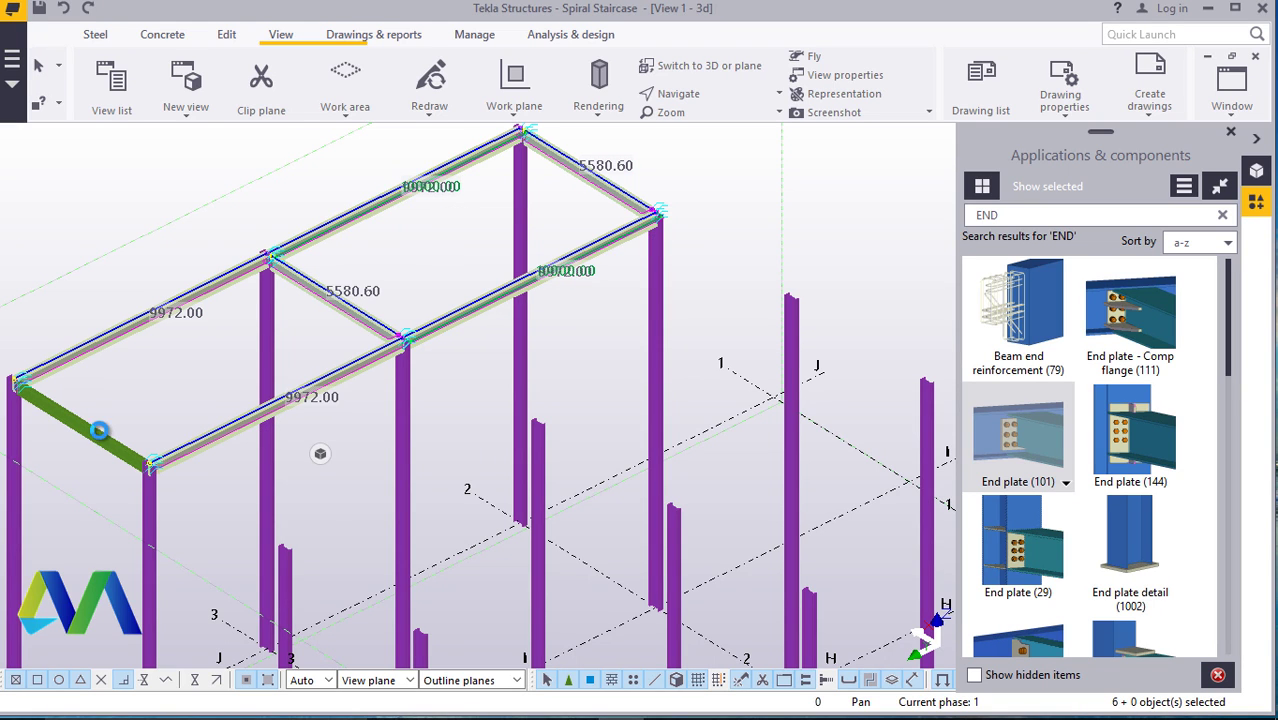
pyautogui.keyDown('ctrl'); pyautogui.click(99, 430); pyautogui.keyUp('ctrl')
# - Make 2 linear copies of the selected top beams with a dZ offset of -3000, then end the copy command
pyautogui.scroll(-5, 174, 364)
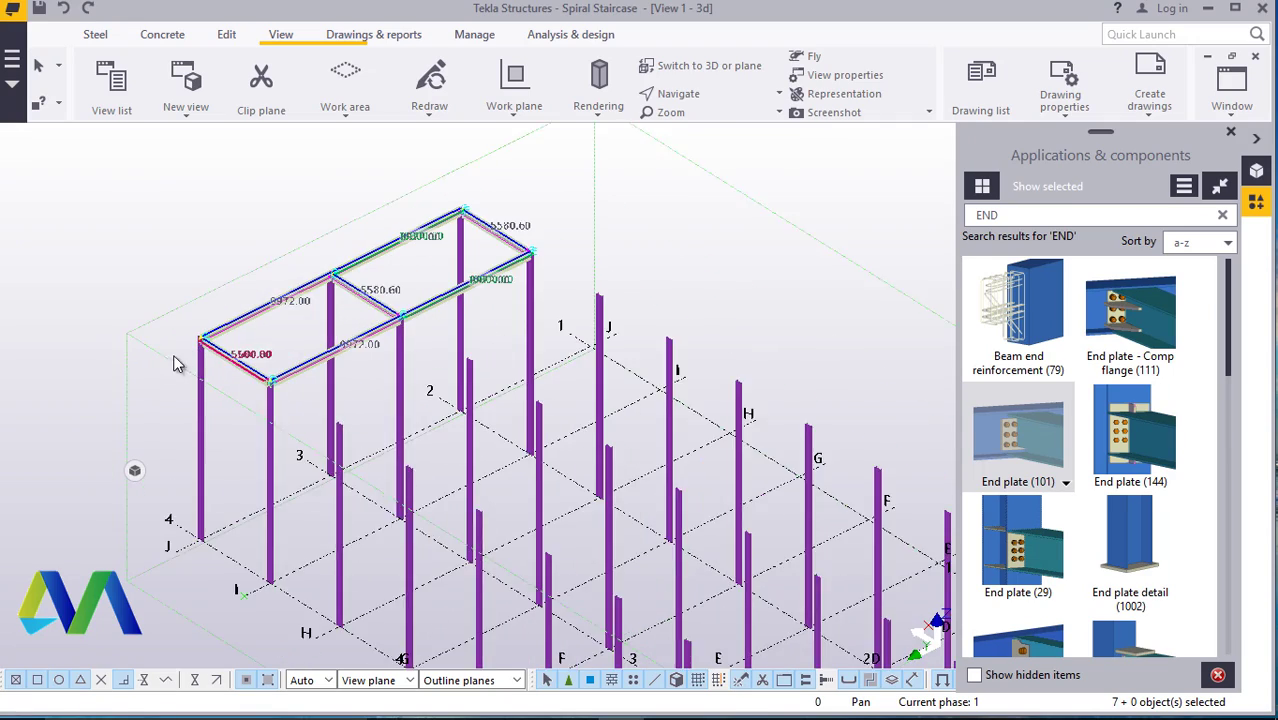
pyautogui.scroll(-4, 174, 364)
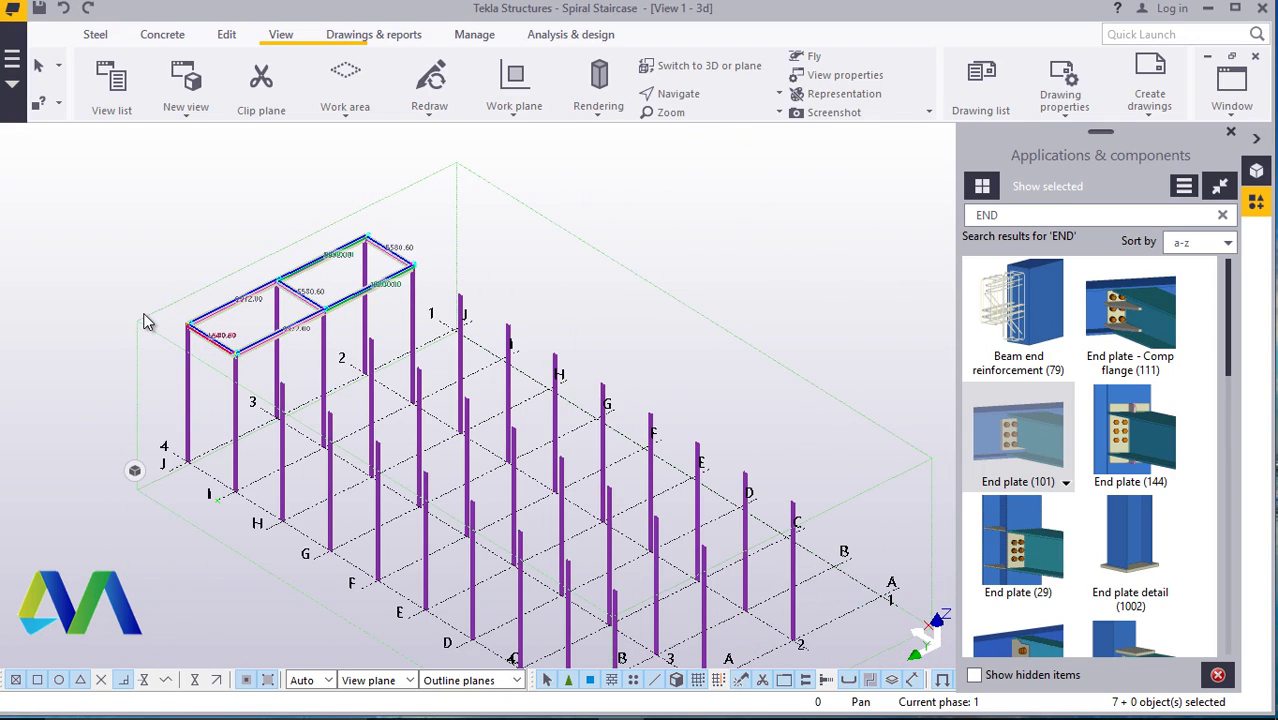
pyautogui.scroll(2, 150, 310)
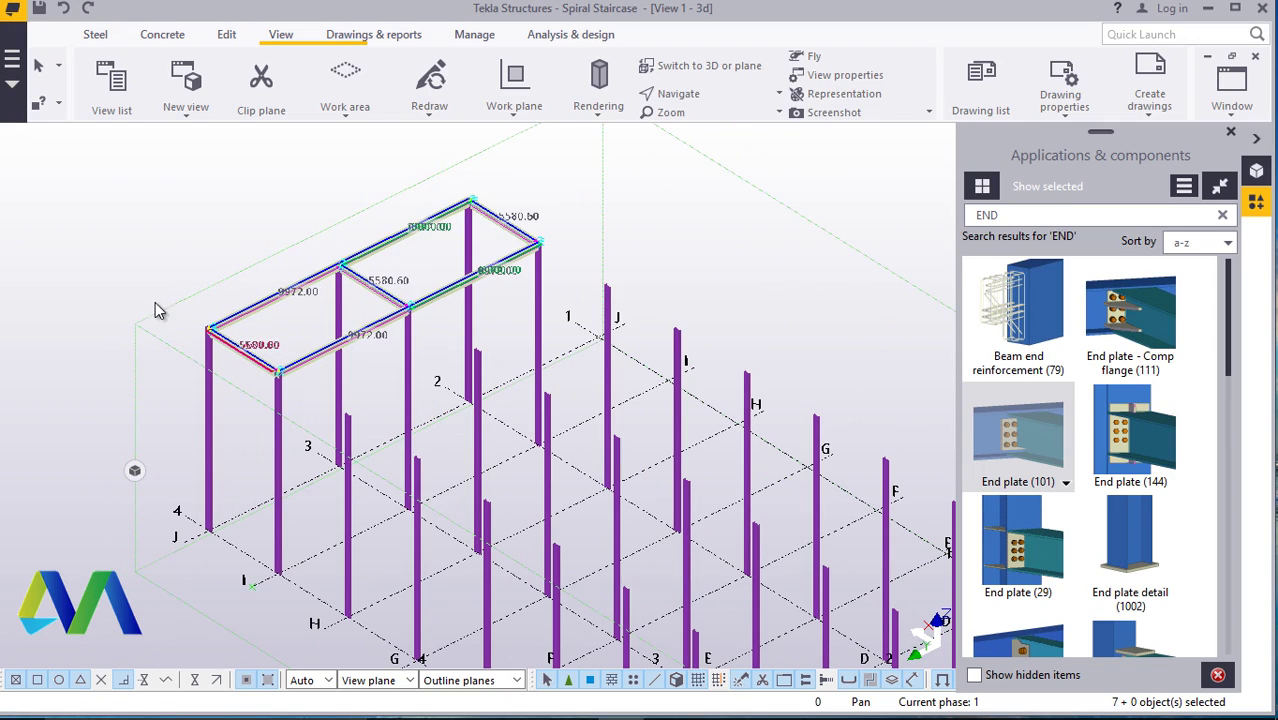
pyautogui.rightClick(146, 240)
pyautogui.moveTo(225, 290)
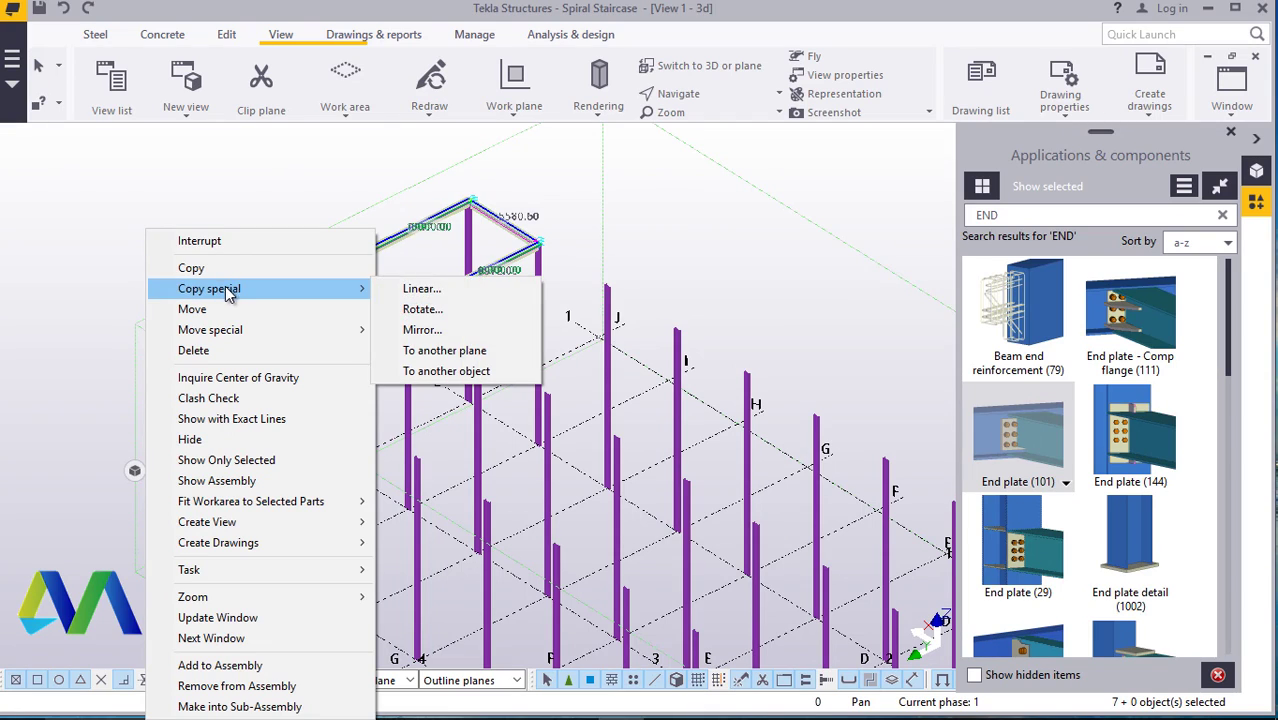
pyautogui.click(402, 289)
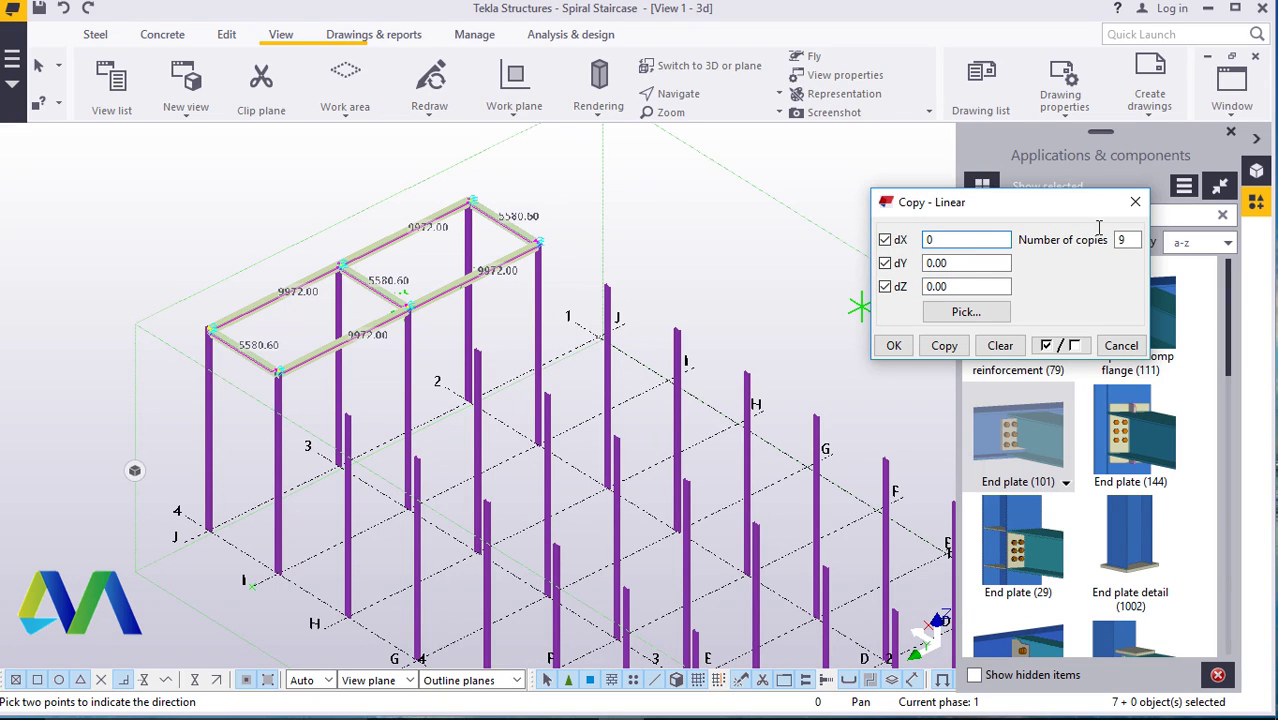
pyautogui.moveTo(961, 289); pyautogui.dragTo(889, 290)
pyautogui.press('BackSpace')
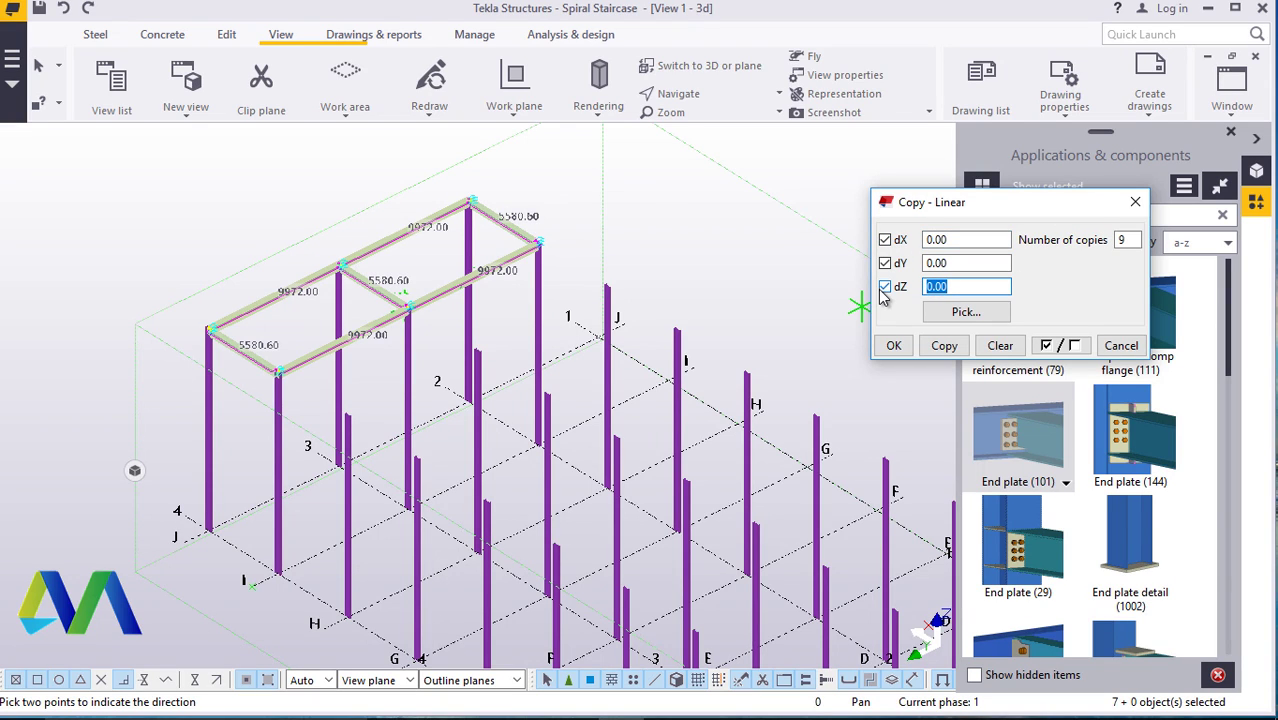
pyautogui.write('-300')
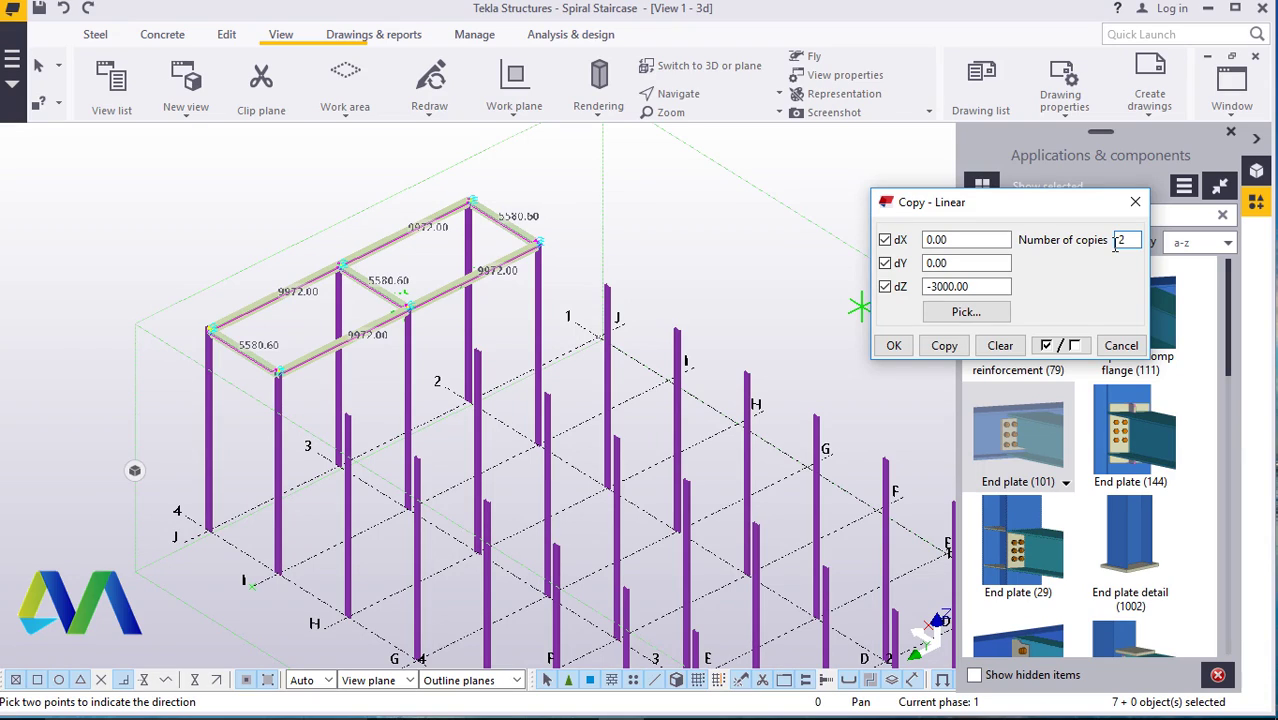
pyautogui.click(938, 345)
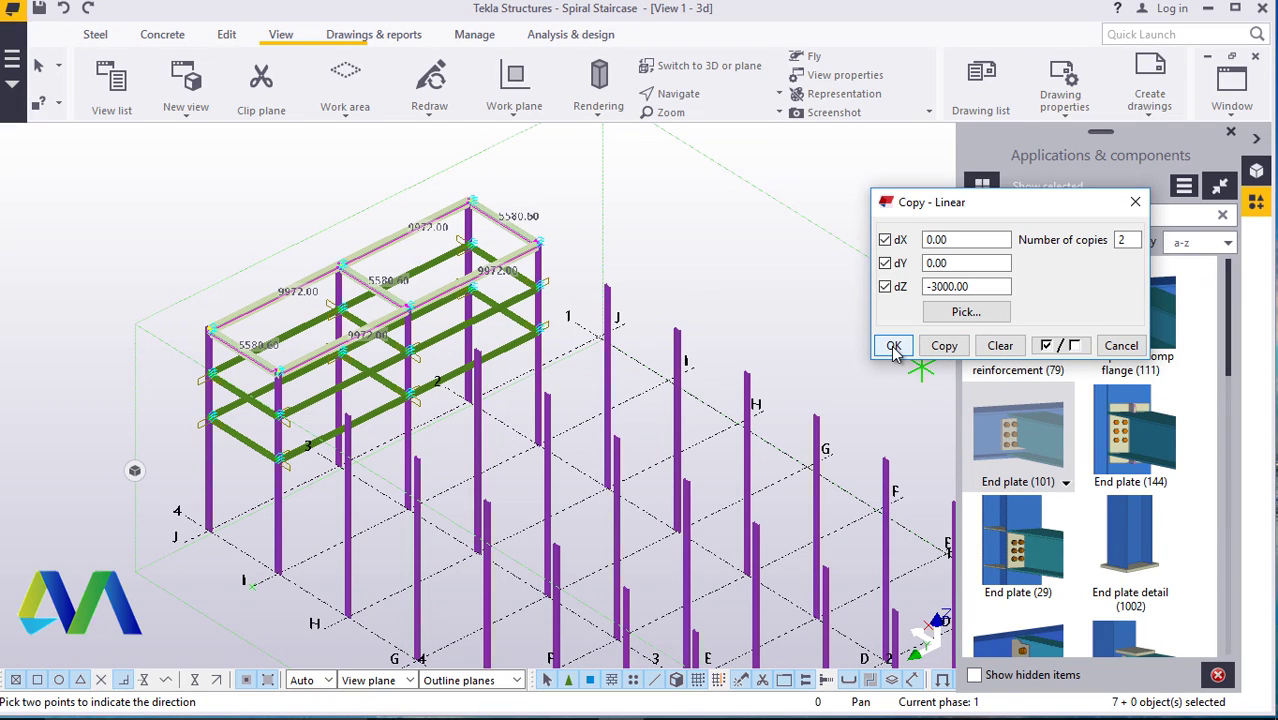
pyautogui.click(893, 345)
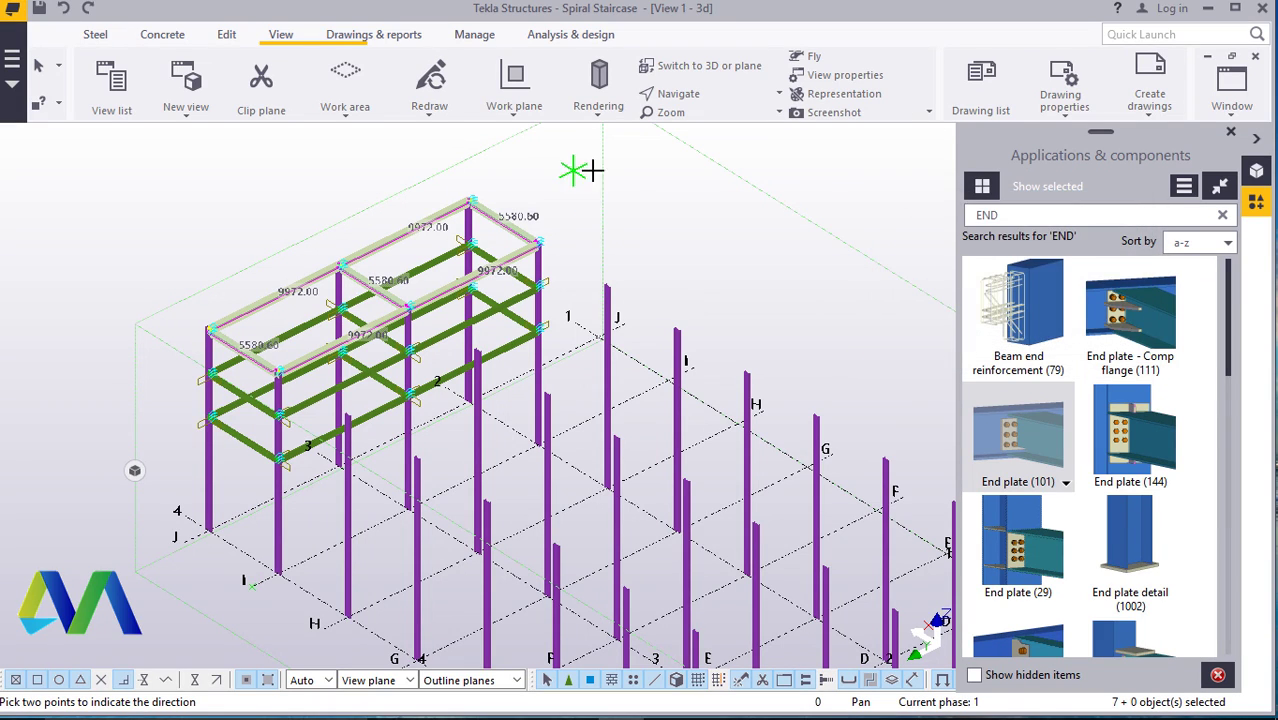
pyautogui.rightClick(665, 182)
pyautogui.click(715, 194)
# - Select the beams on all three levels along line 4 and along grid lines I and J between lines 3 and 4
pyautogui.scroll(3, 352, 380)
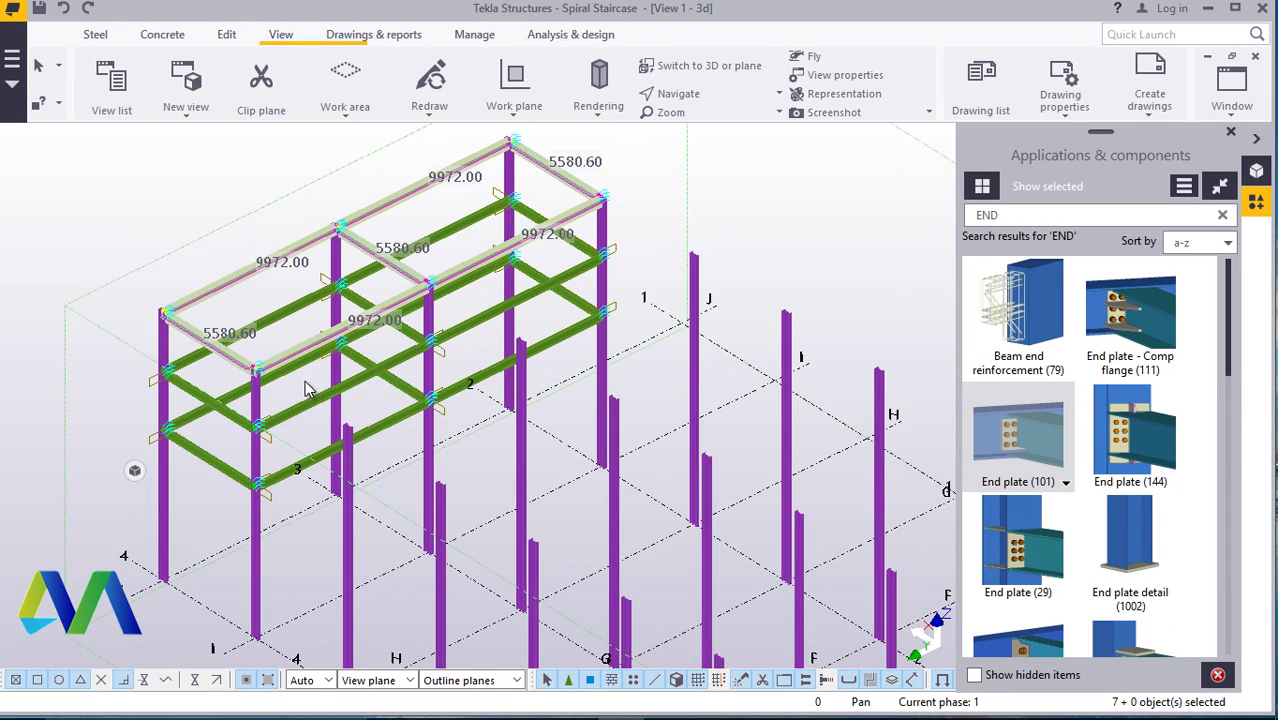
pyautogui.scroll(-2, 305, 386)
pyautogui.scroll(5, 328, 430)
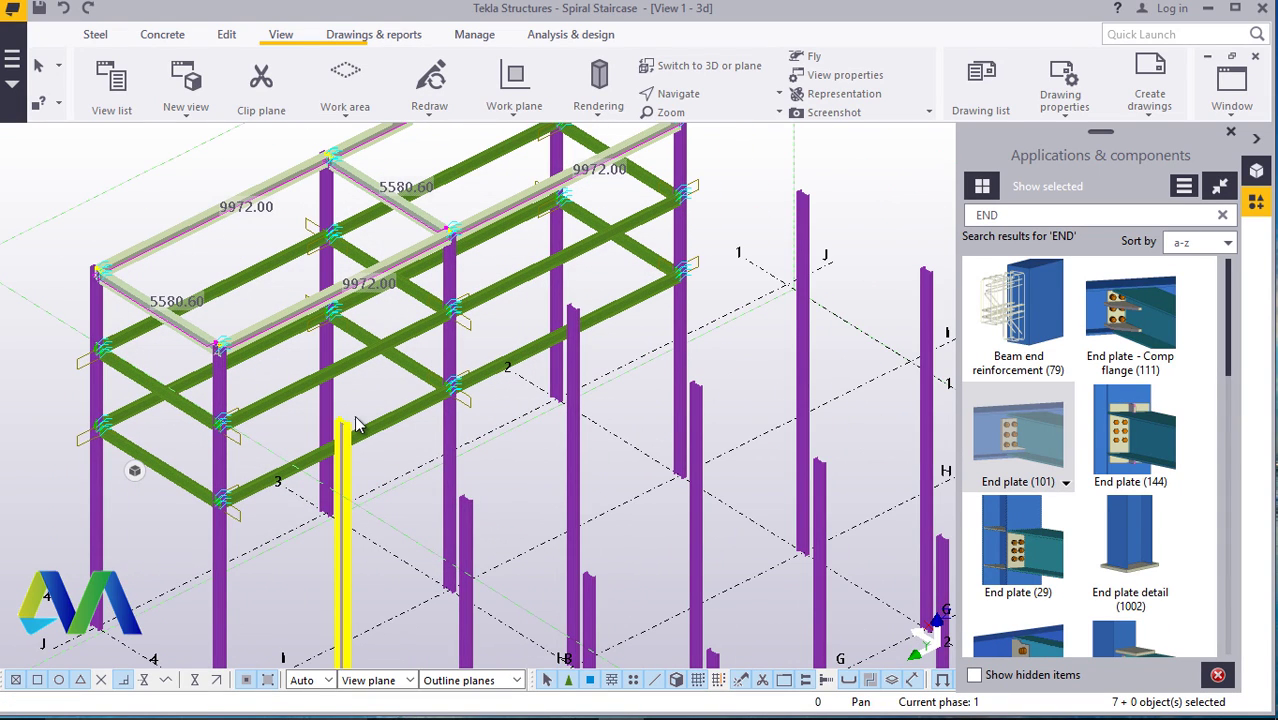
pyautogui.moveTo(248, 144); pyautogui.dragTo(249, 504)
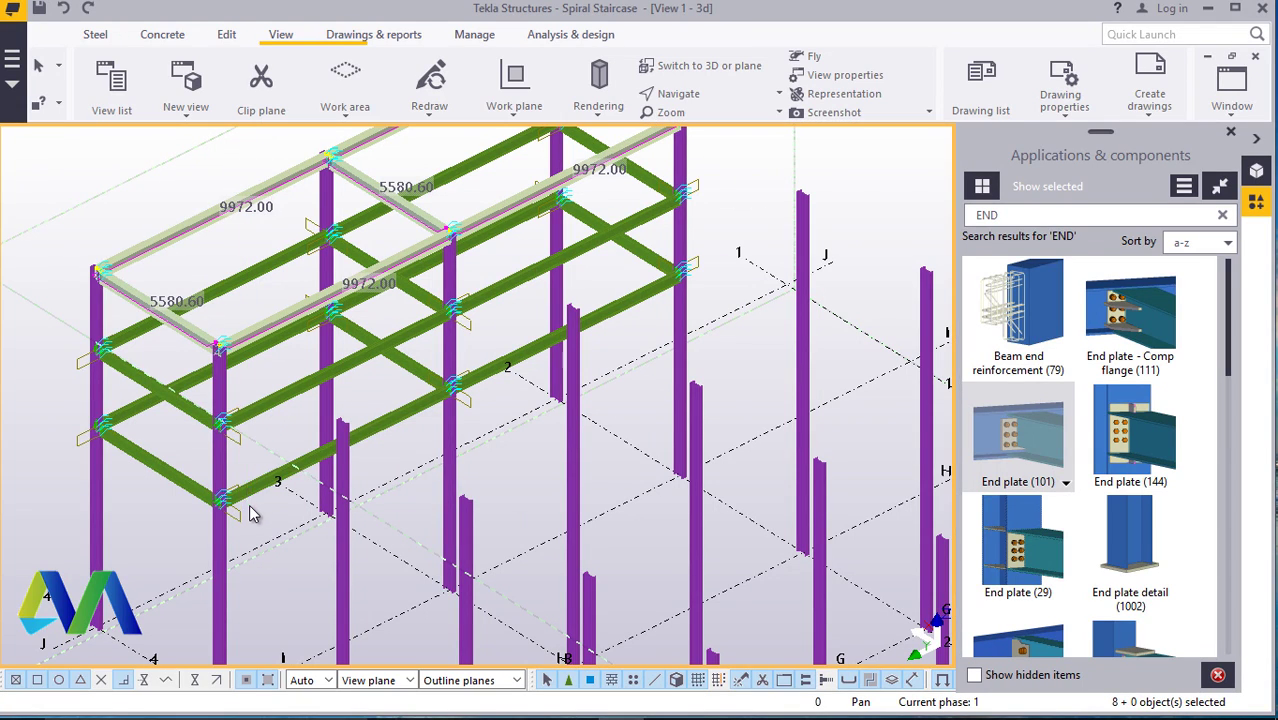
pyautogui.click(184, 257)
pyautogui.moveTo(171, 196); pyautogui.dragTo(145, 490)
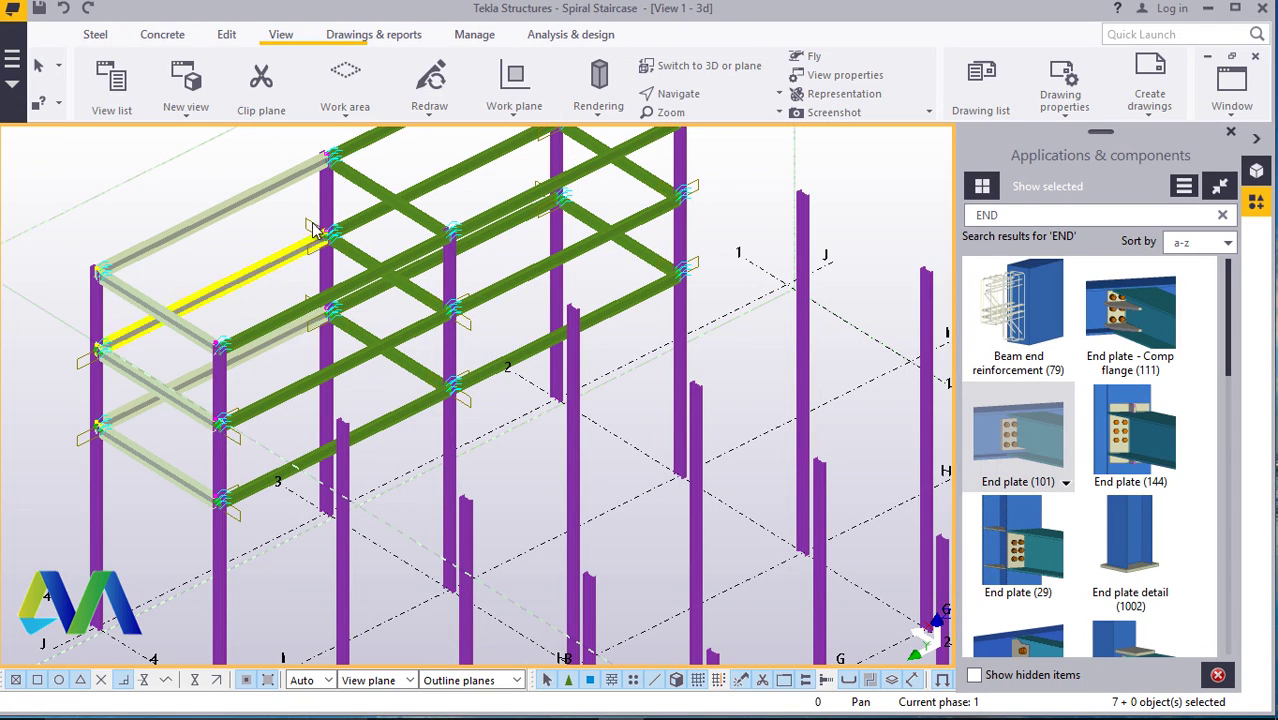
pyautogui.keyDown('shift'); pyautogui.click(288, 390); pyautogui.keyUp('shift')
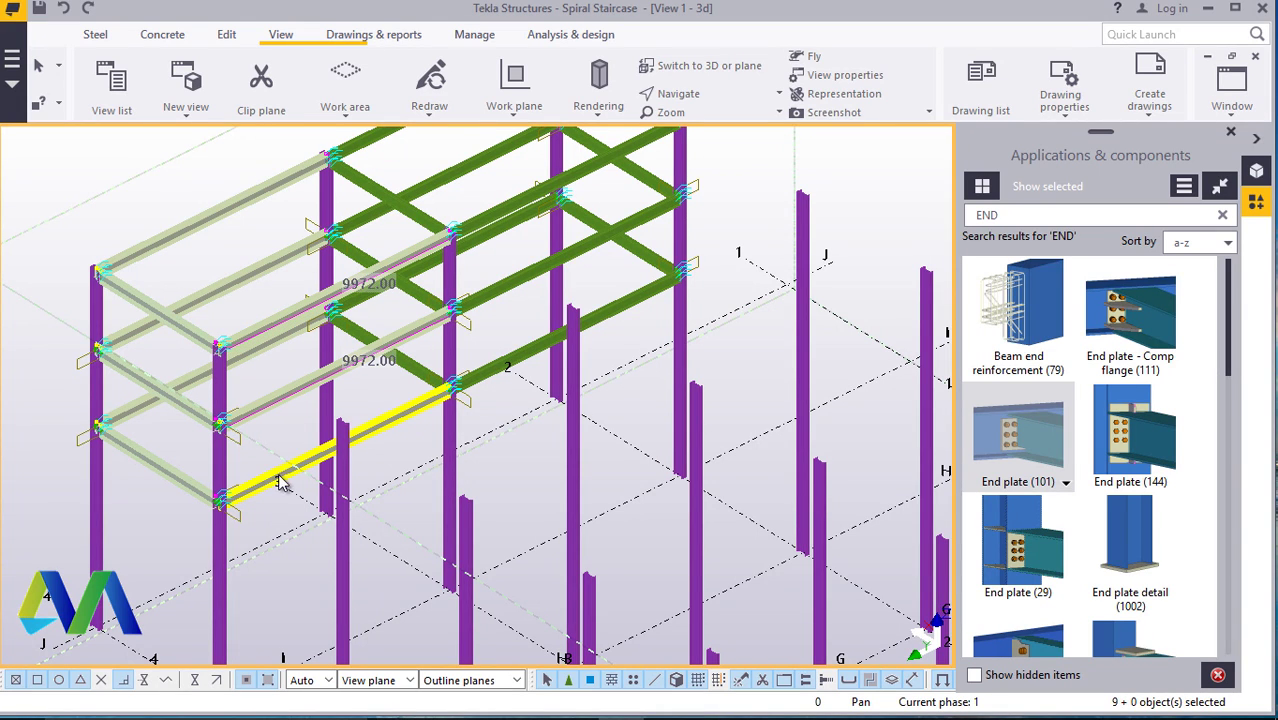
pyautogui.keyDown('shift'); pyautogui.click(333, 443); pyautogui.keyUp('shift')
# - Add the beams on all three levels between lines 2 and 3 and the cross beams on lines 3 and 2 to the selection
pyautogui.scroll(-3, 290, 420)
pyautogui.scroll(4, 408, 177)
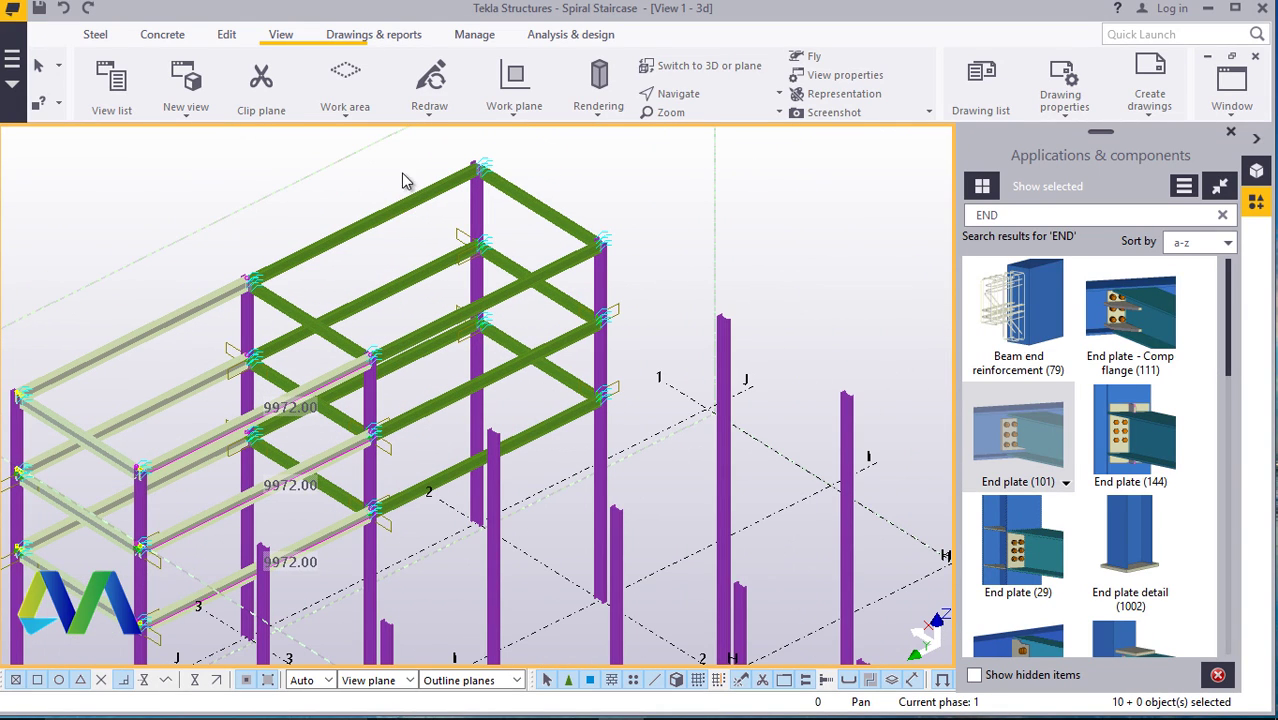
pyautogui.keyDown('shift'); pyautogui.moveTo(393, 483); pyautogui.dragTo(396, 525); pyautogui.keyUp('shift')
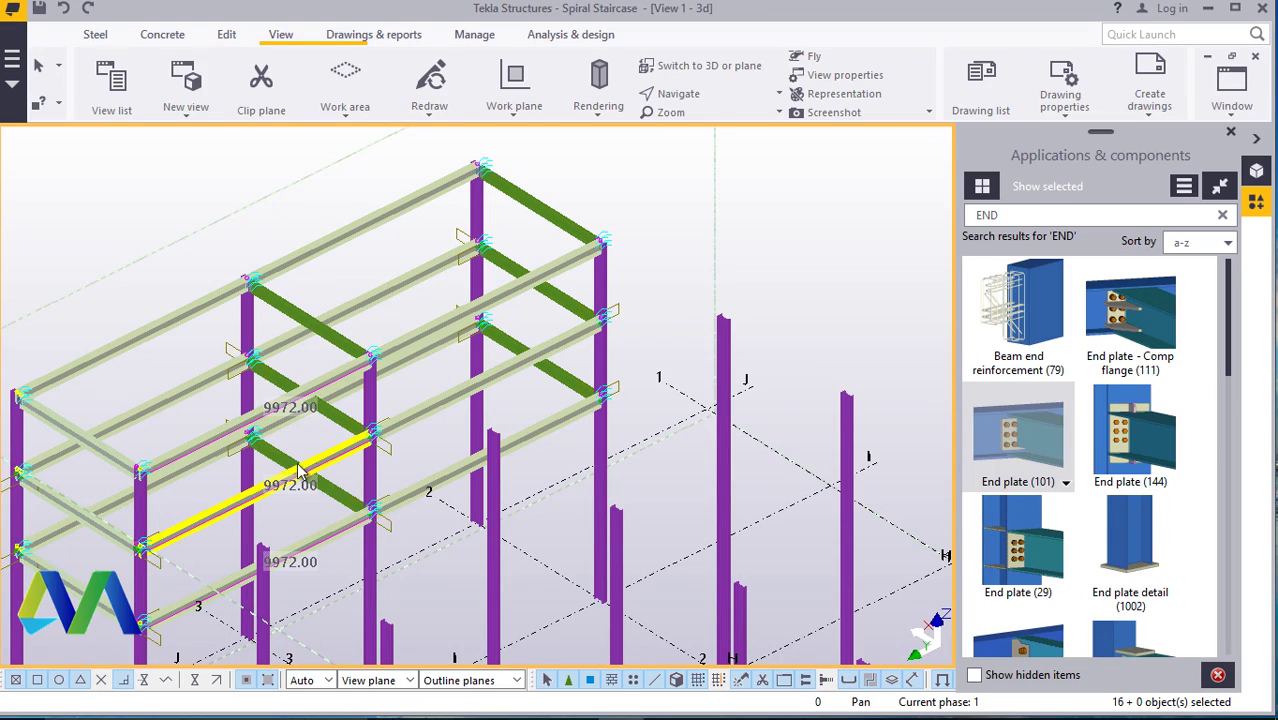
pyautogui.keyDown('shift'); pyautogui.click(262, 459); pyautogui.keyUp('shift')
pyautogui.keyDown('shift'); pyautogui.click(268, 378); pyautogui.keyUp('shift')
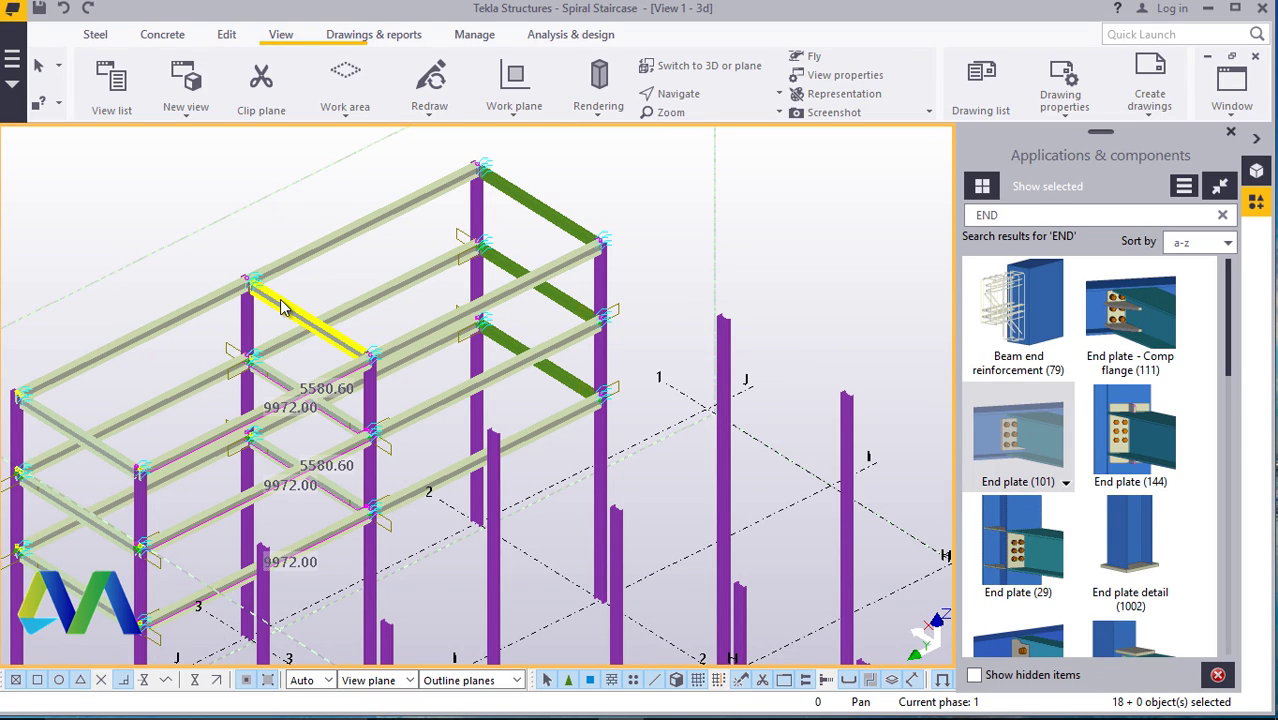
pyautogui.keyDown('shift'); pyautogui.click(270, 300); pyautogui.keyUp('shift')
pyautogui.keyDown('shift'); pyautogui.click(540, 242); pyautogui.keyUp('shift')
pyautogui.keyDown('shift'); pyautogui.click(556, 300); pyautogui.keyUp('shift')
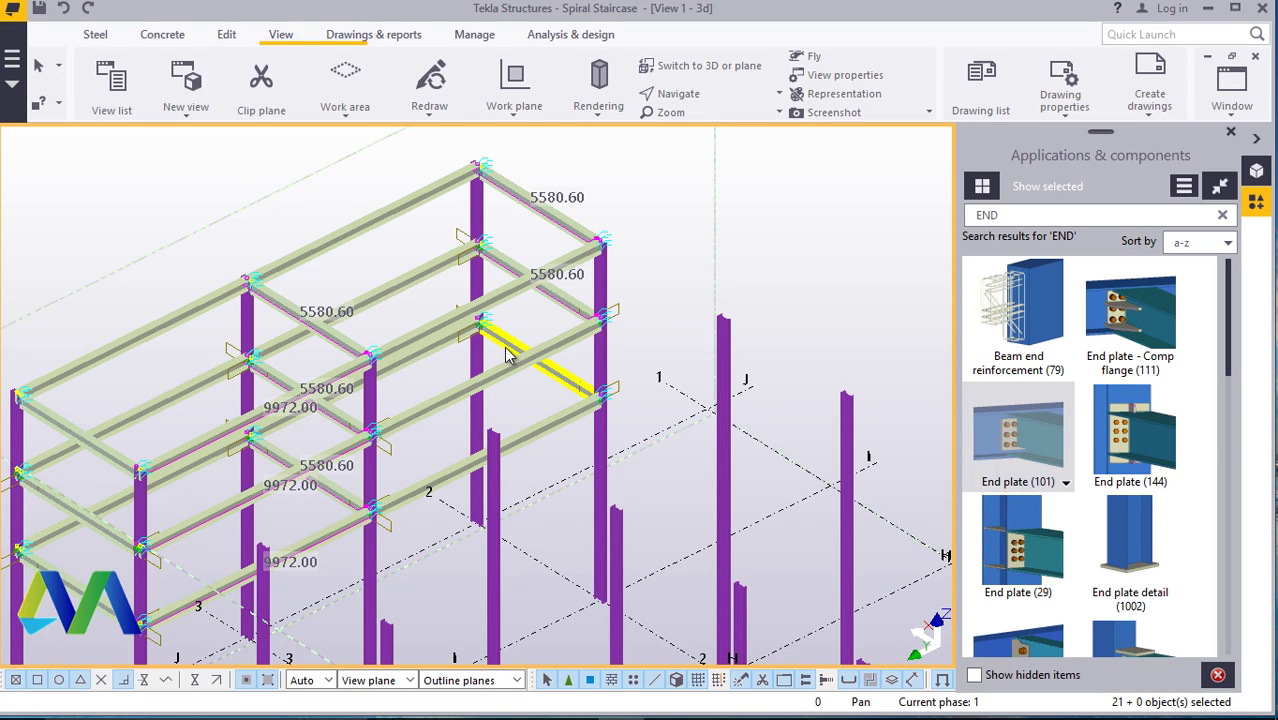
pyautogui.keyDown('shift'); pyautogui.click(510, 345); pyautogui.keyUp('shift')
# - Move the selected beams 1500 down along column I/4, using the flange corner at the column's top as the origin
pyautogui.rightClick(753, 197)
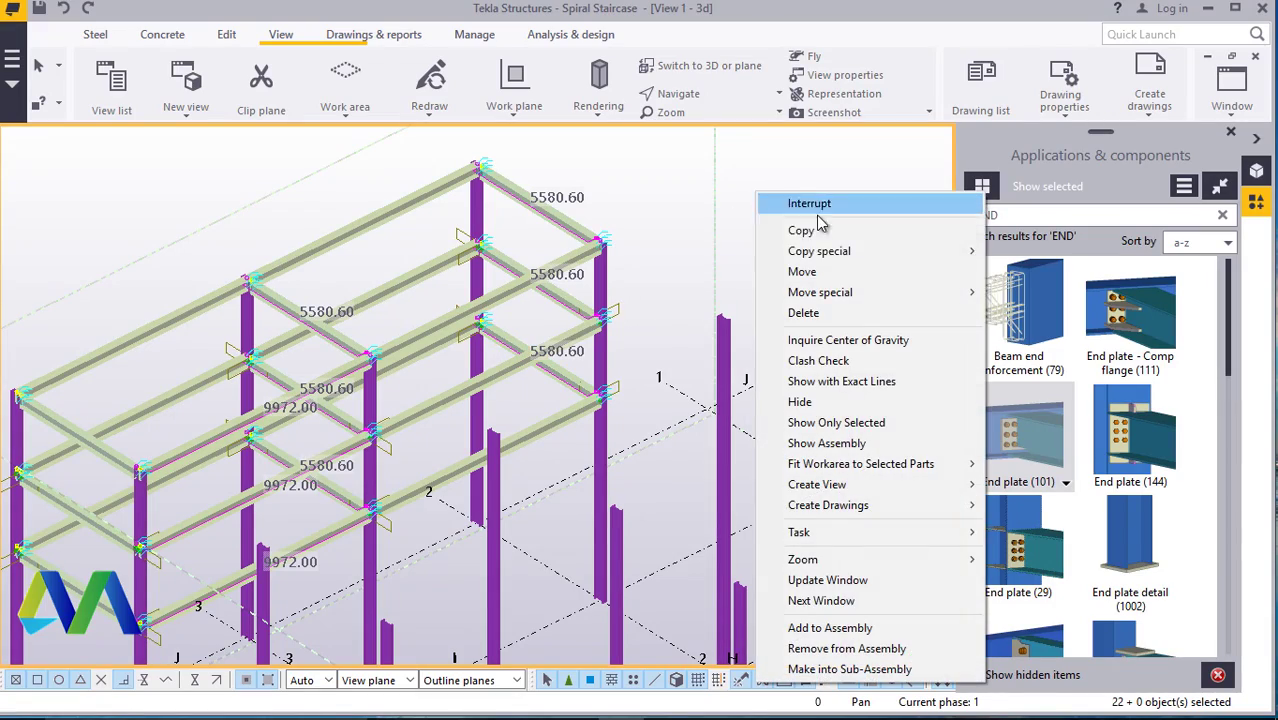
pyautogui.click(805, 271)
pyautogui.scroll(1, 627, 294)
pyautogui.scroll(2, 134, 513)
pyautogui.scroll(5, 52, 428)
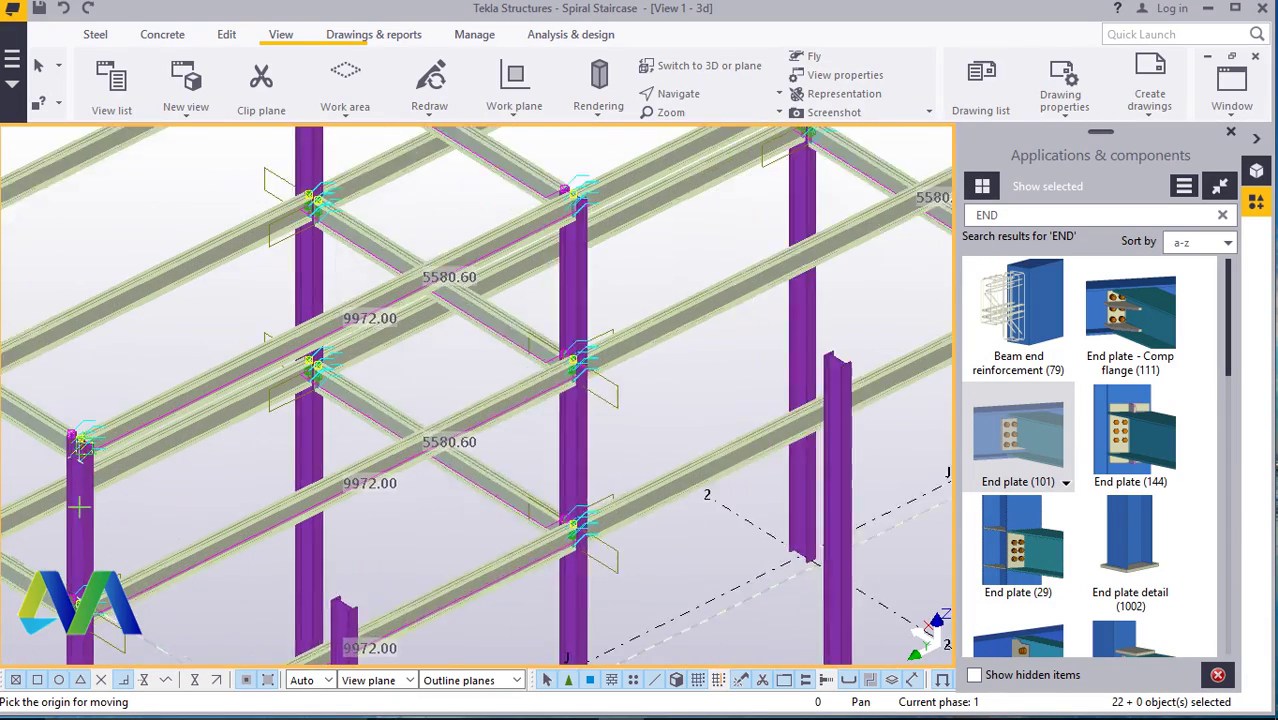
pyautogui.scroll(8, 60, 420)
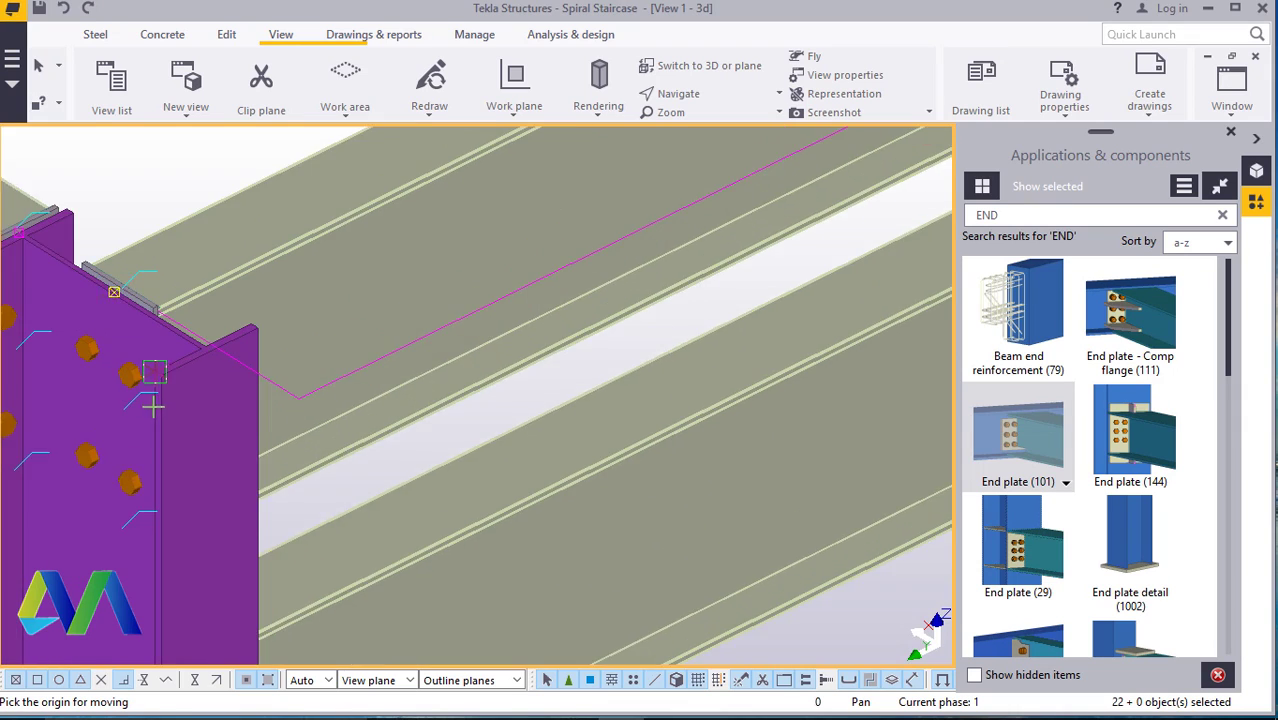
pyautogui.scroll(4, 160, 349)
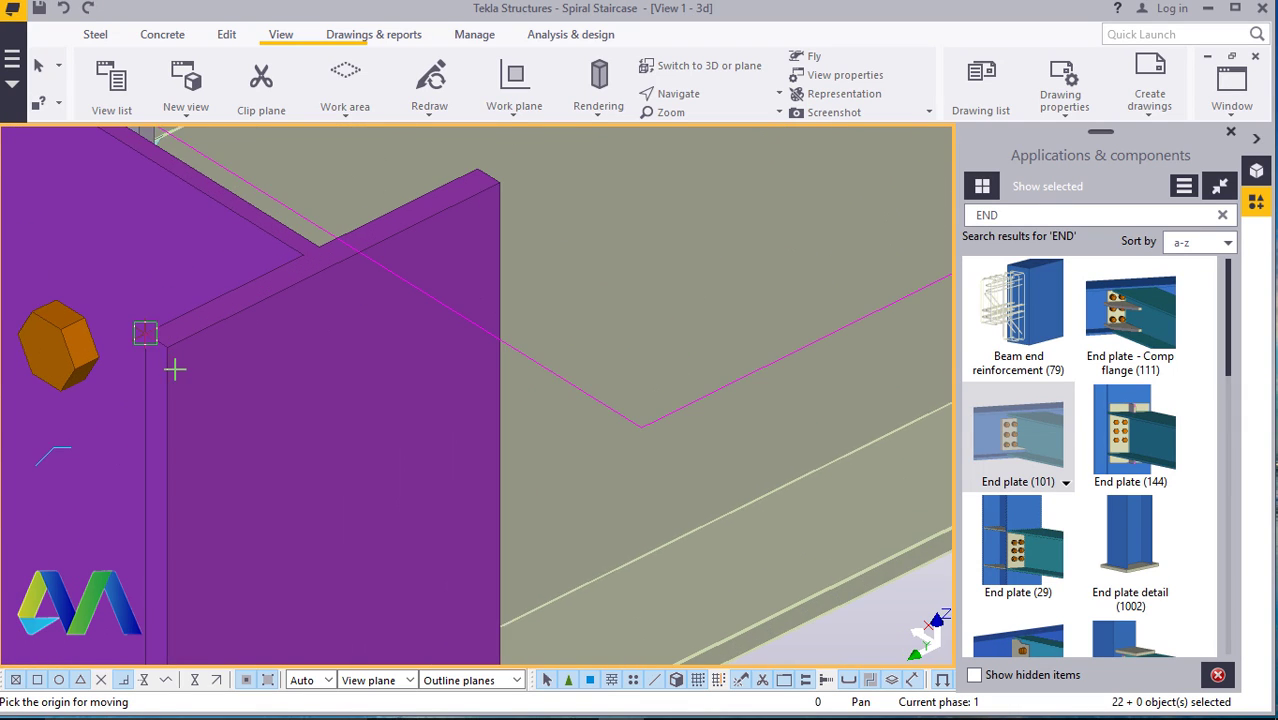
pyautogui.click(171, 342)
pyautogui.scroll(-10, 225, 251)
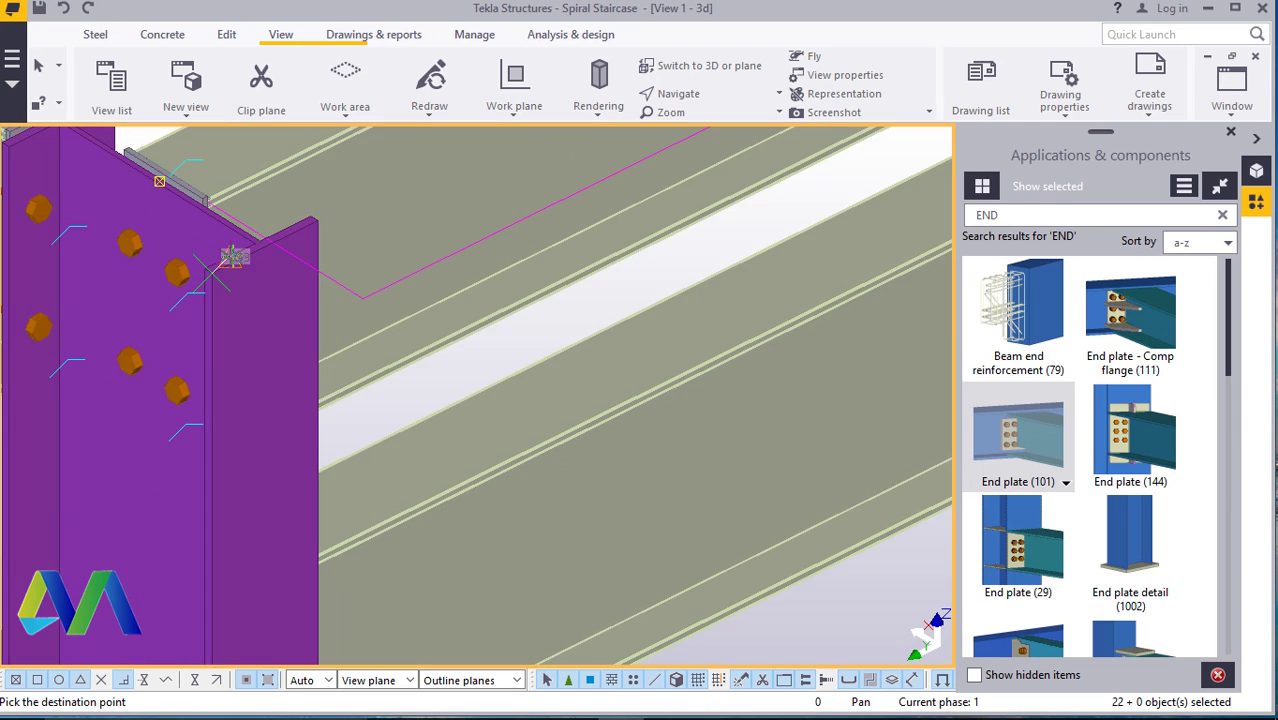
pyautogui.scroll(-3, 225, 251)
pyautogui.scroll(8, 220, 540)
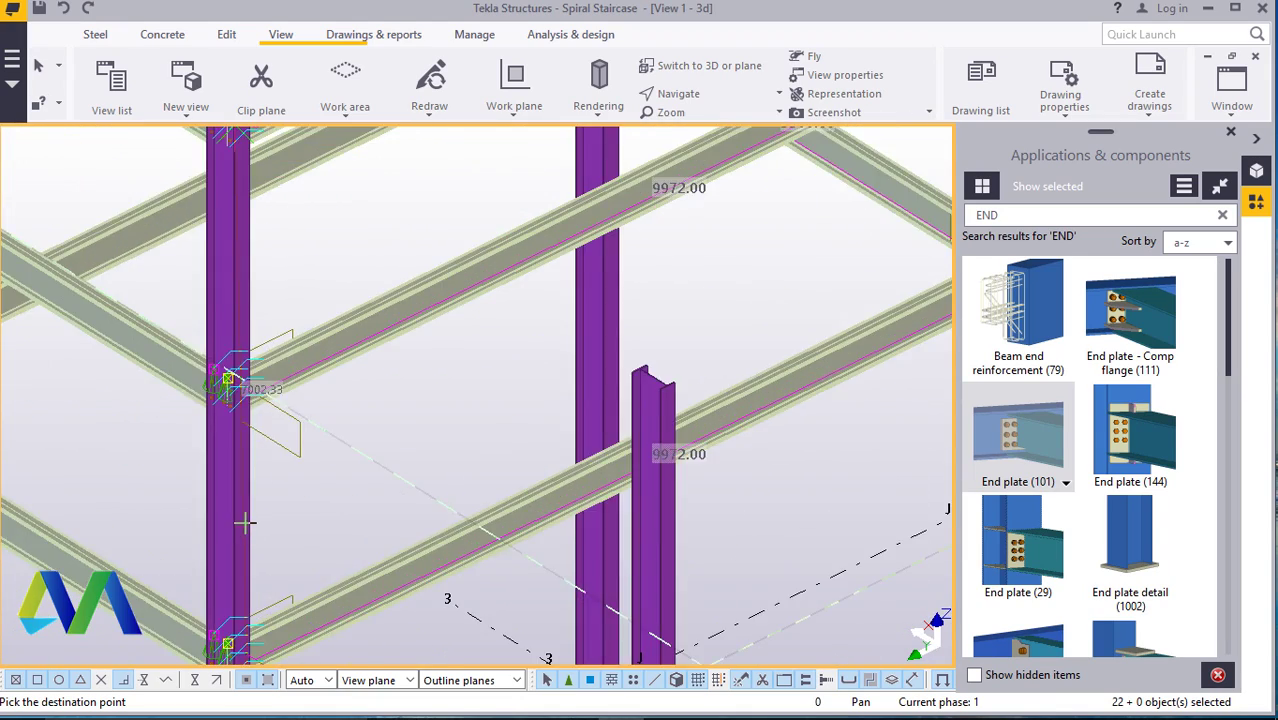
pyautogui.scroll(-5, 222, 480)
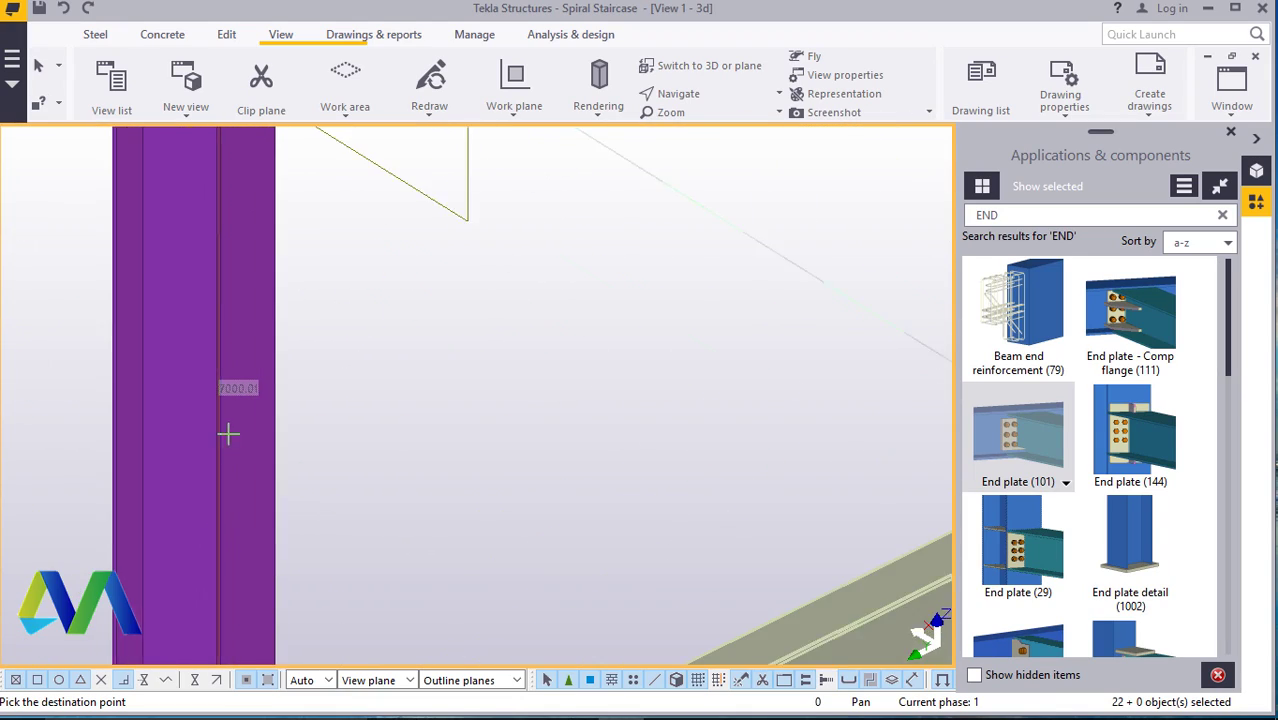
pyautogui.scroll(5, 217, 548)
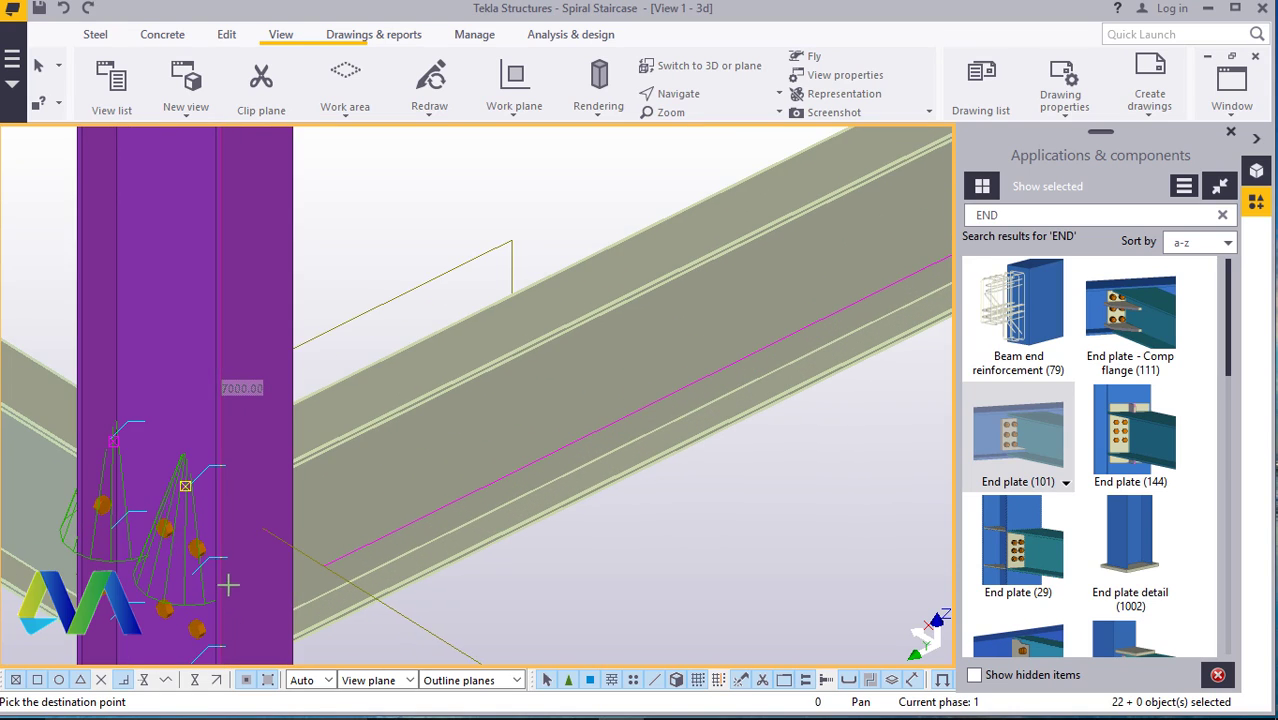
pyautogui.scroll(-4, 220, 550)
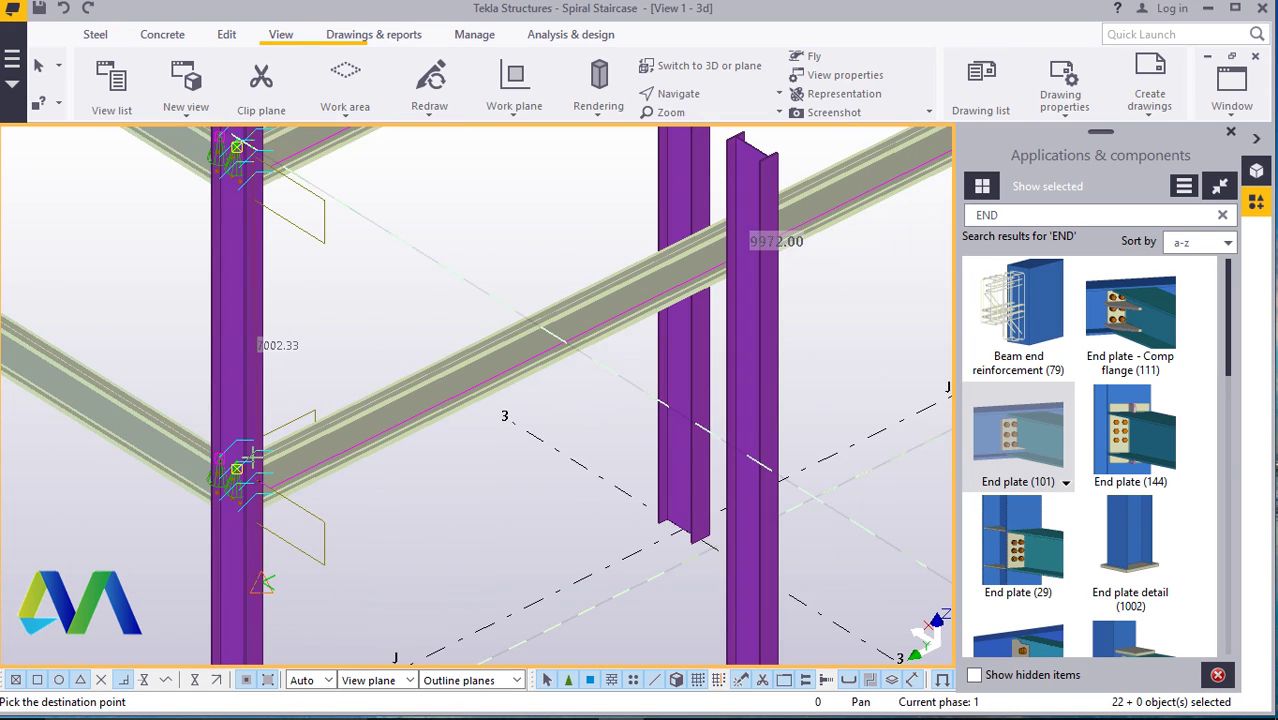
pyautogui.scroll(5, 217, 483)
pyautogui.scroll(3, 217, 483)
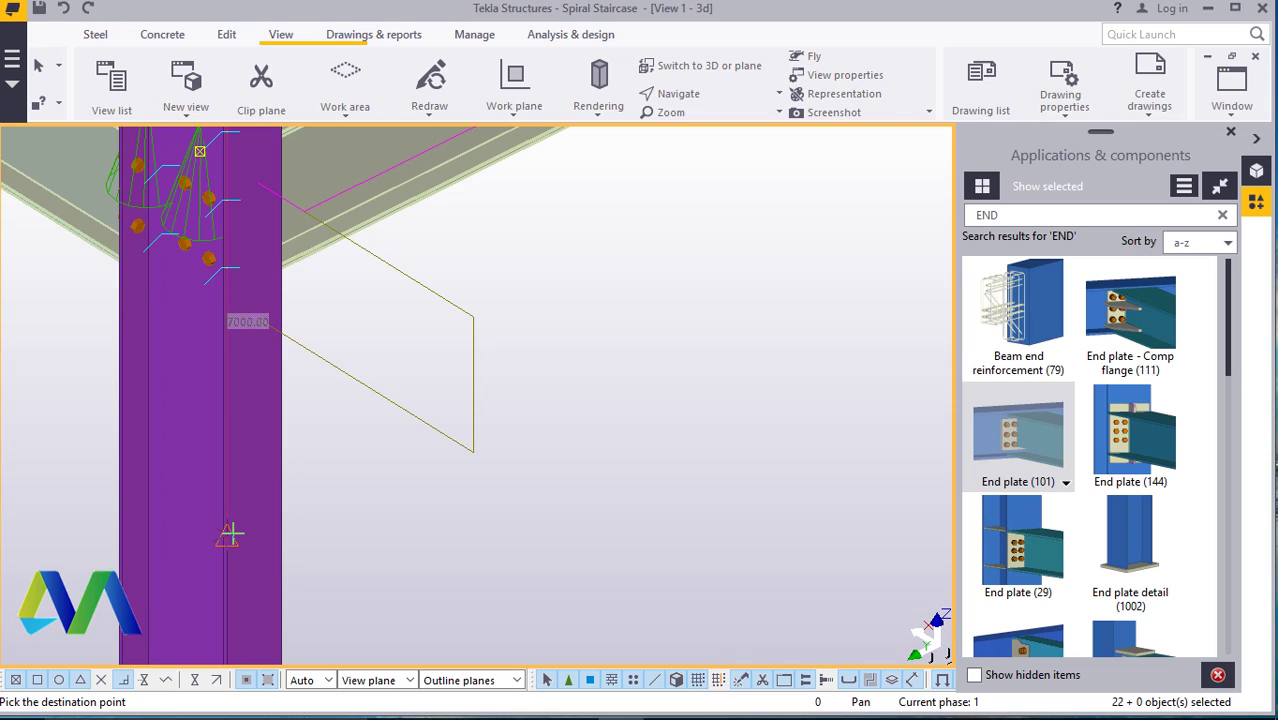
pyautogui.write('1500')
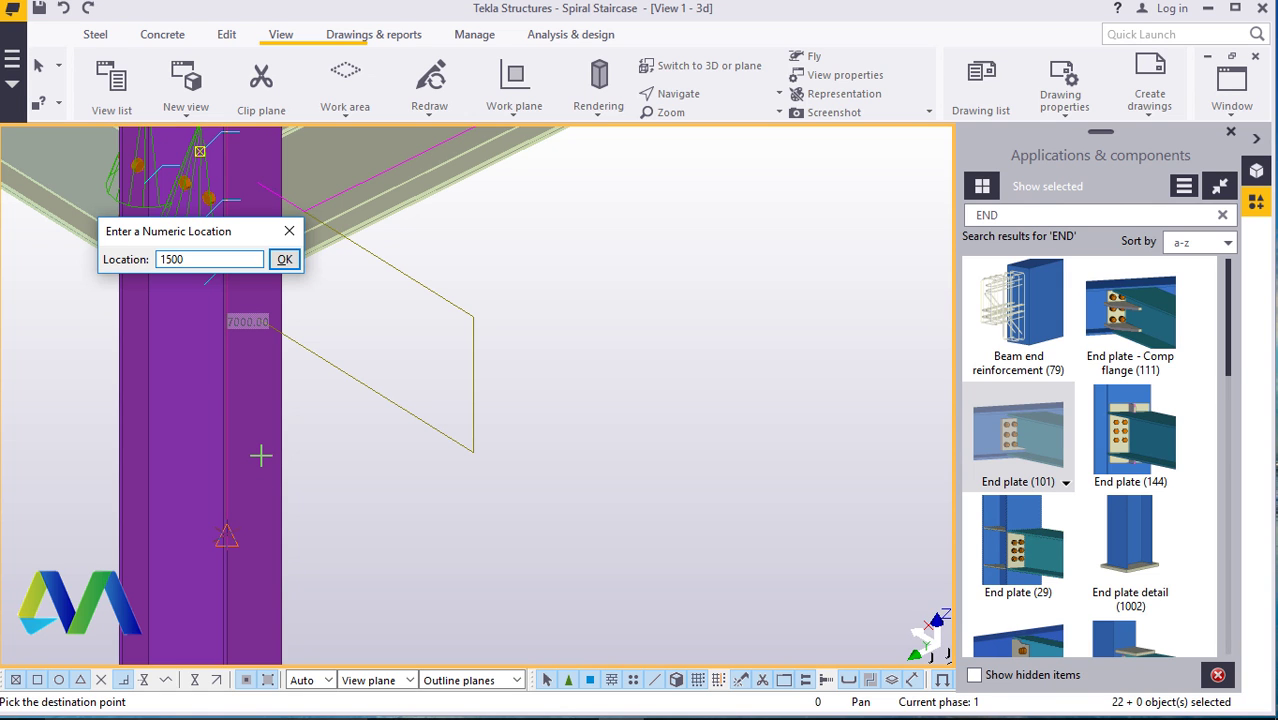
pyautogui.press('Return')
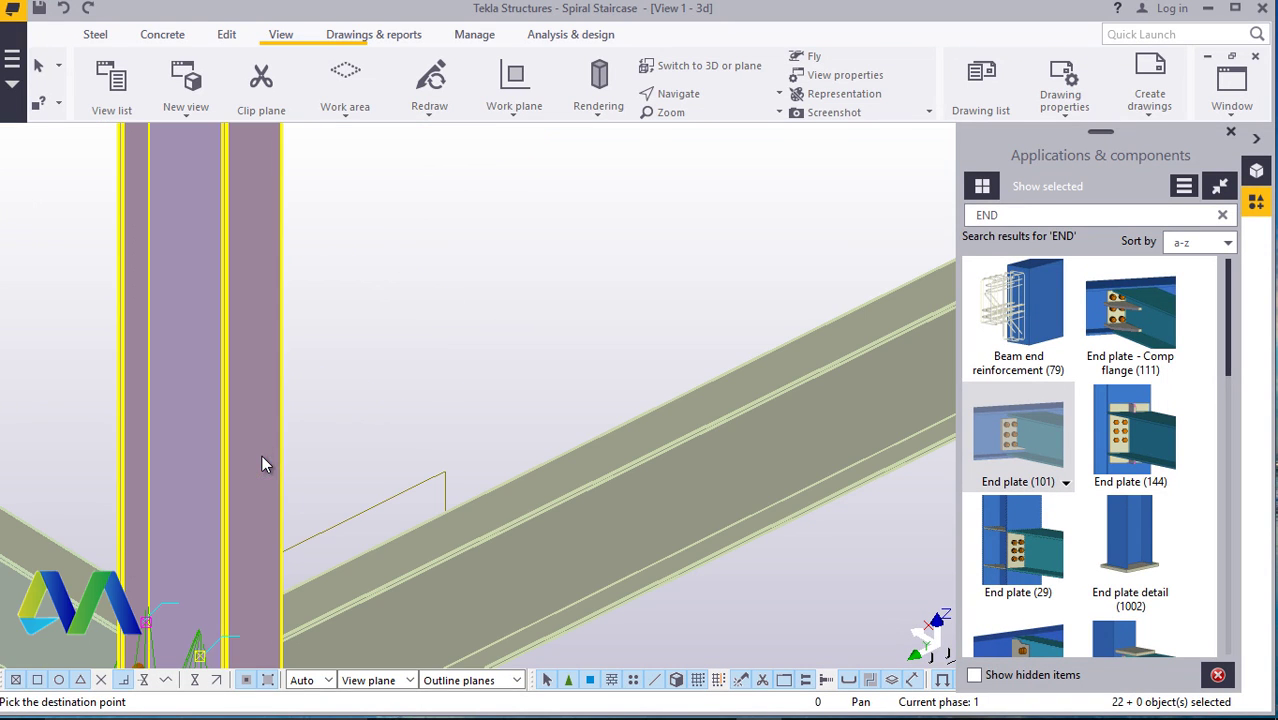
# - Copy the selected three-level bay beams 6000 from grid line I to grid line H, deleting the duplicates
pyautogui.scroll(-10, 290, 505)
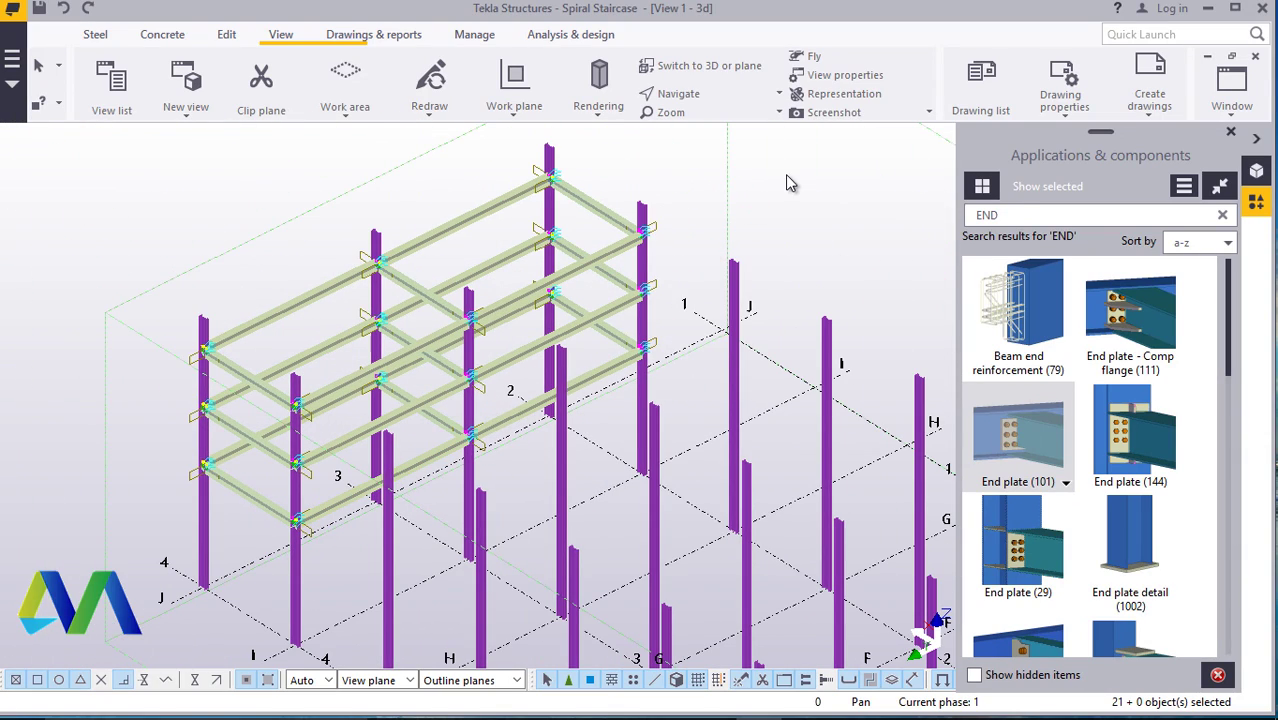
pyautogui.rightClick(793, 175)
pyautogui.click(872, 208)
pyautogui.scroll(-1, 158, 375)
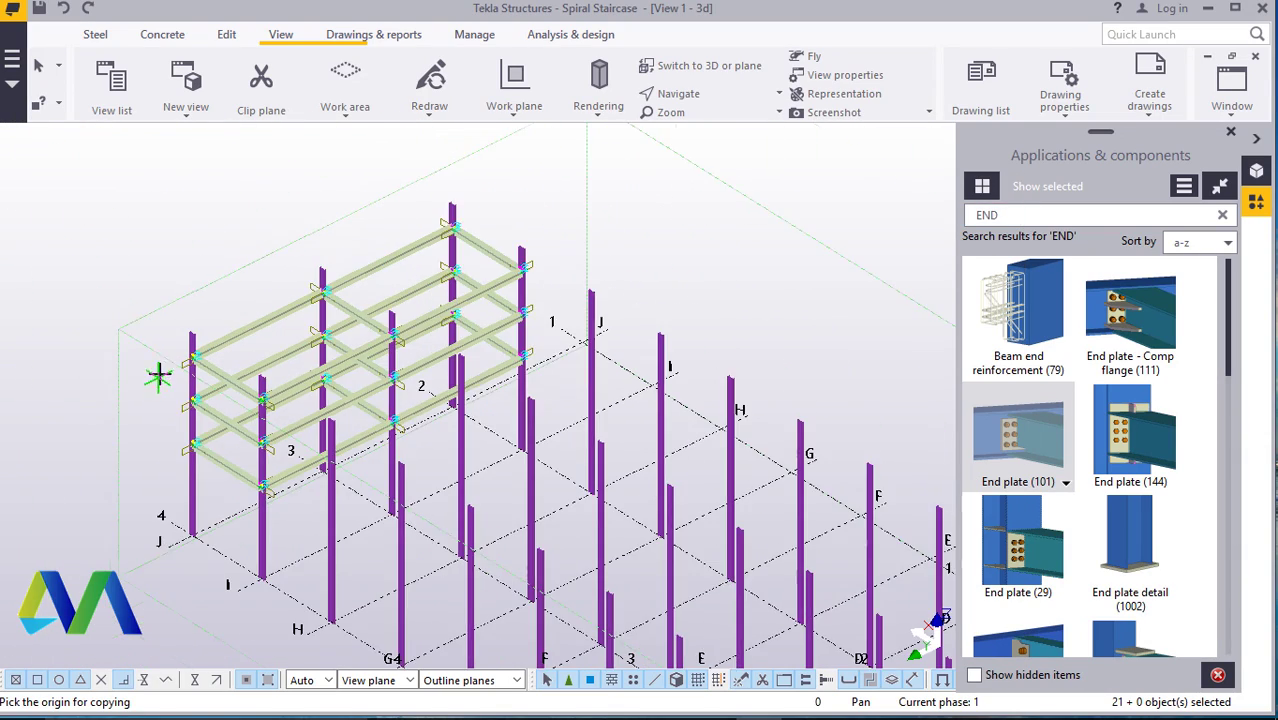
pyautogui.scroll(-3, 182, 360)
pyautogui.scroll(5, 217, 519)
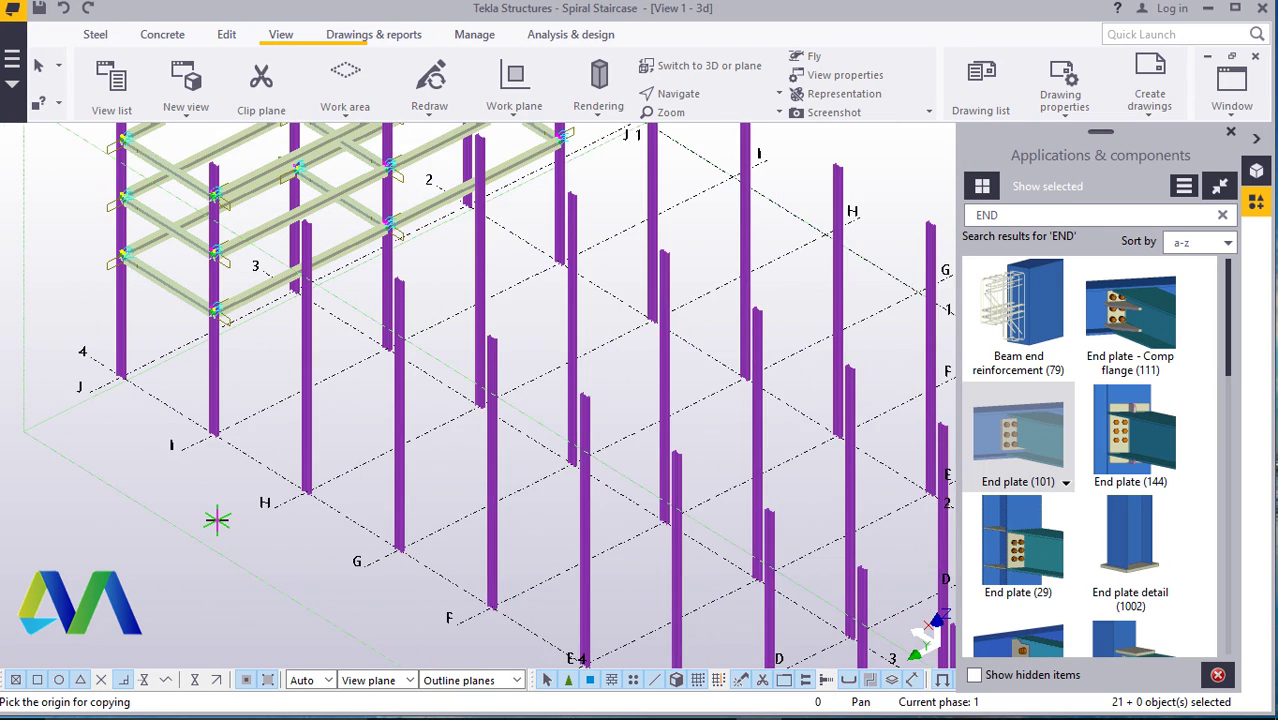
pyautogui.scroll(1, 217, 519)
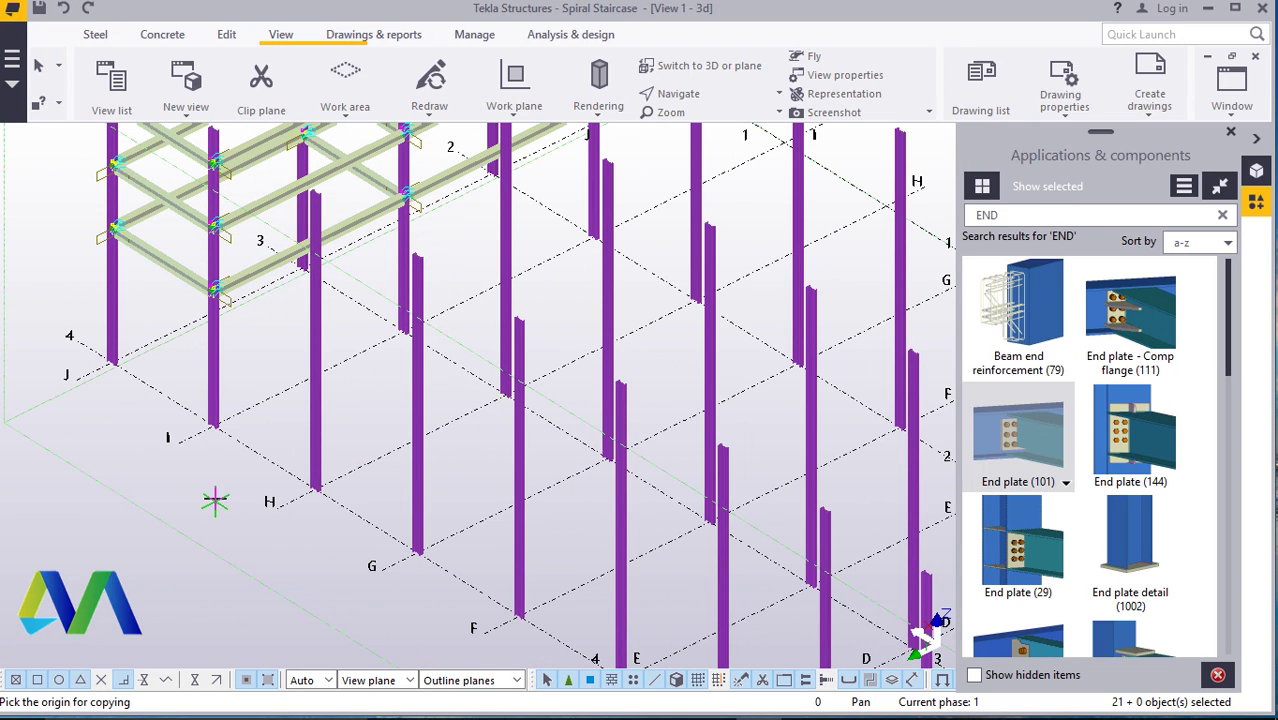
pyautogui.click(176, 445)
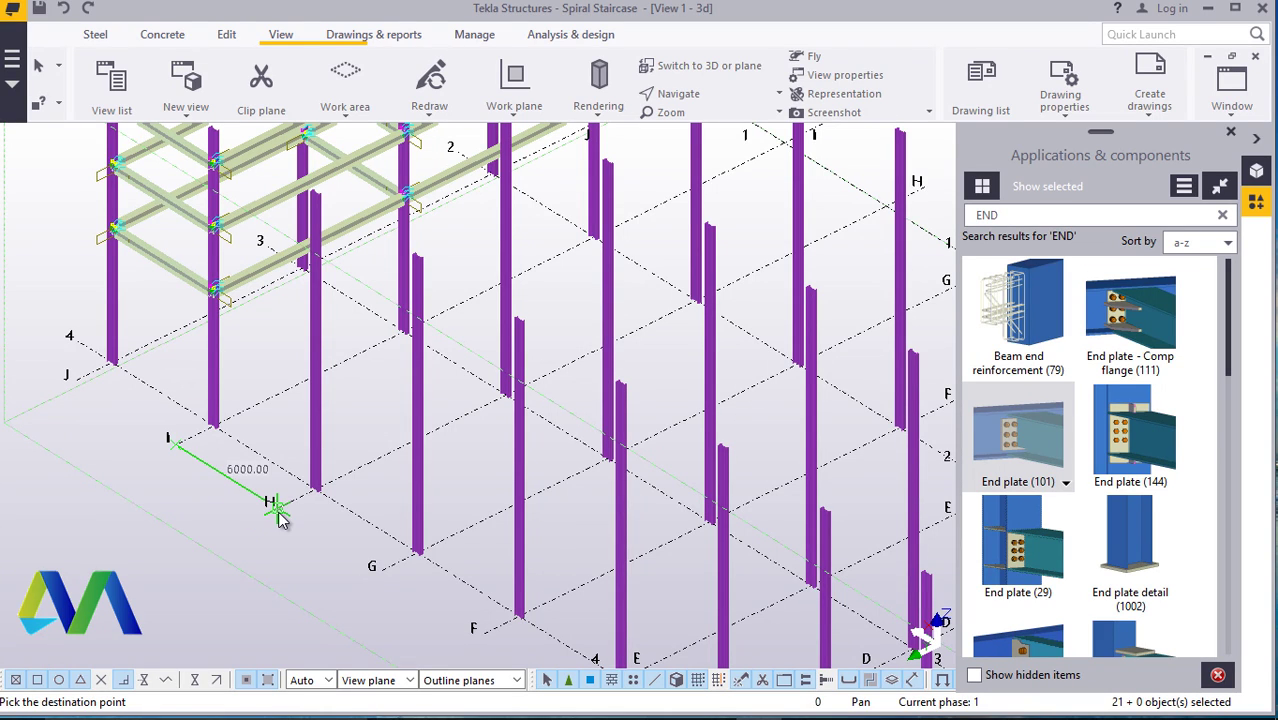
pyautogui.click(278, 511)
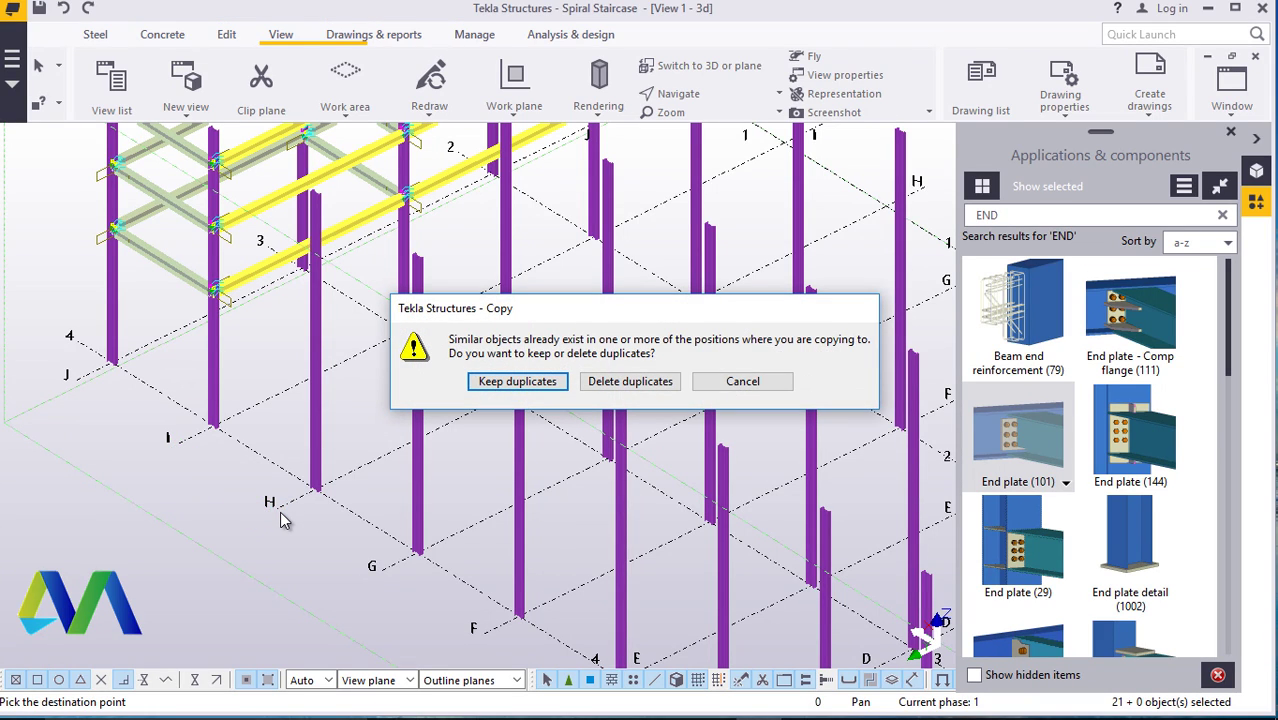
pyautogui.click(622, 383)
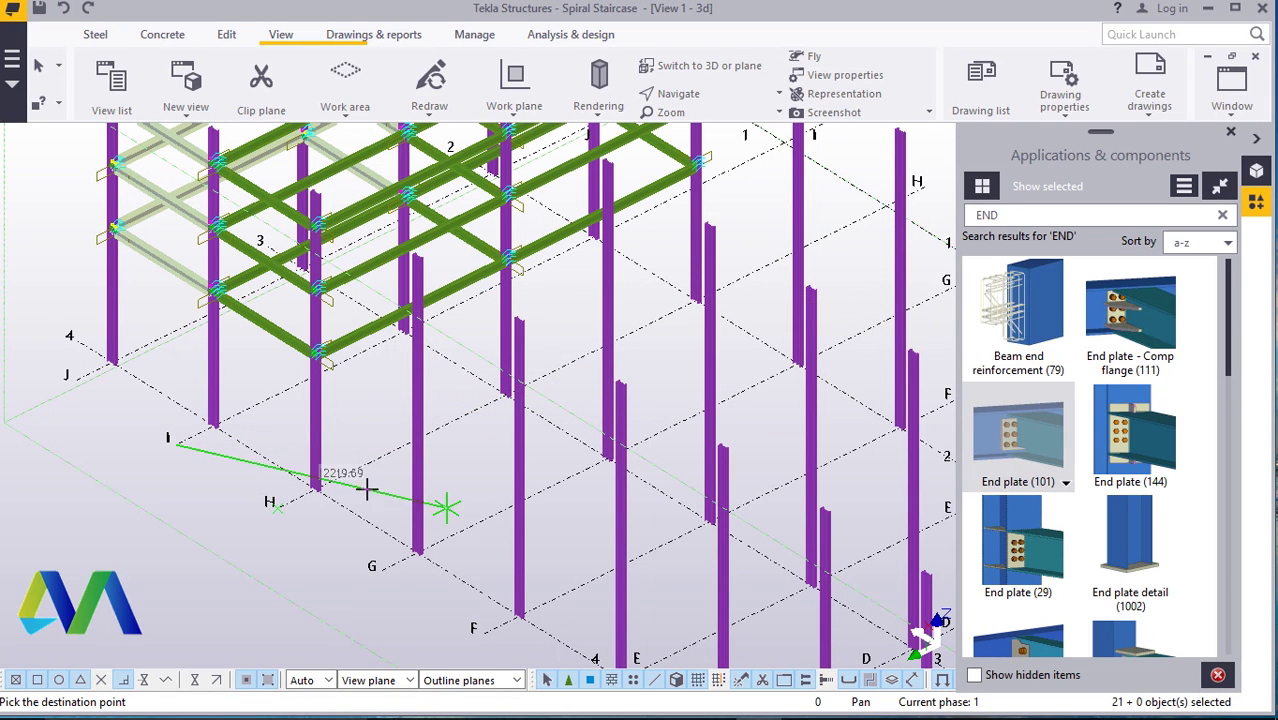
# - Copy the beams from grid line I to grid lines G and F, at 12000 and 18000, deleting the duplicates
pyautogui.click(378, 567)
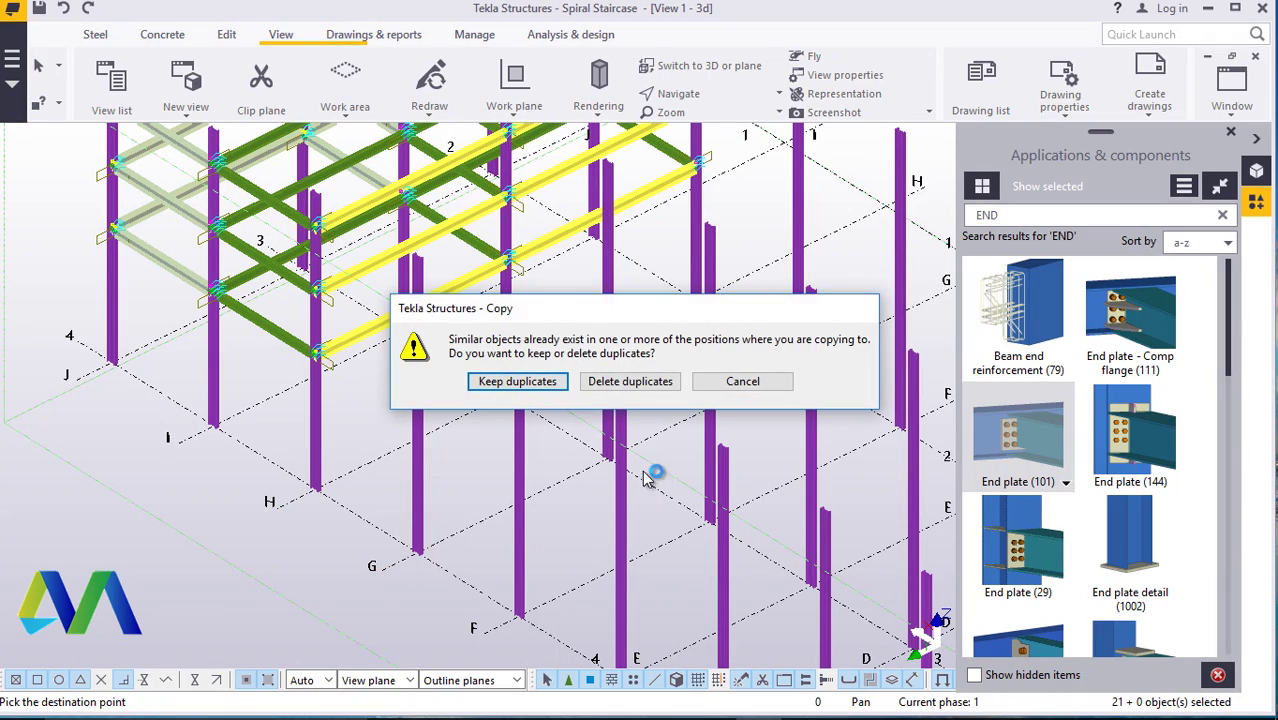
pyautogui.click(577, 379)
pyautogui.scroll(-4, 380, 385)
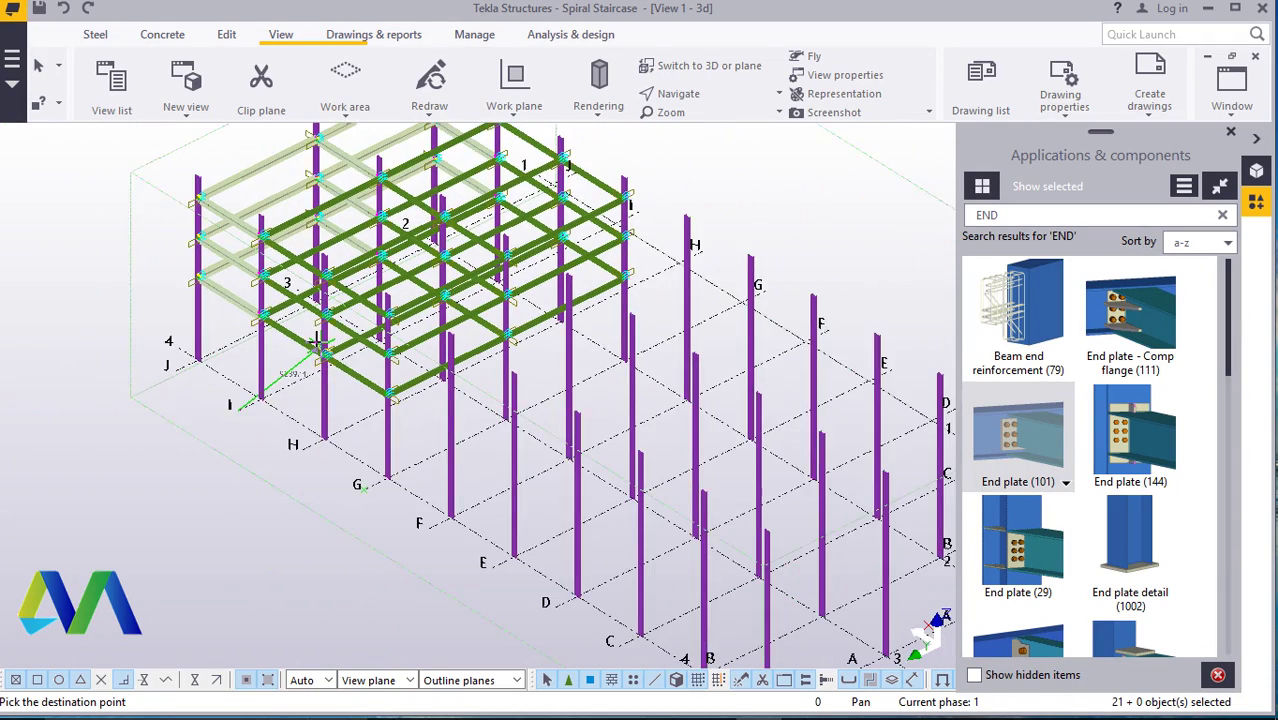
pyautogui.scroll(4, 460, 470)
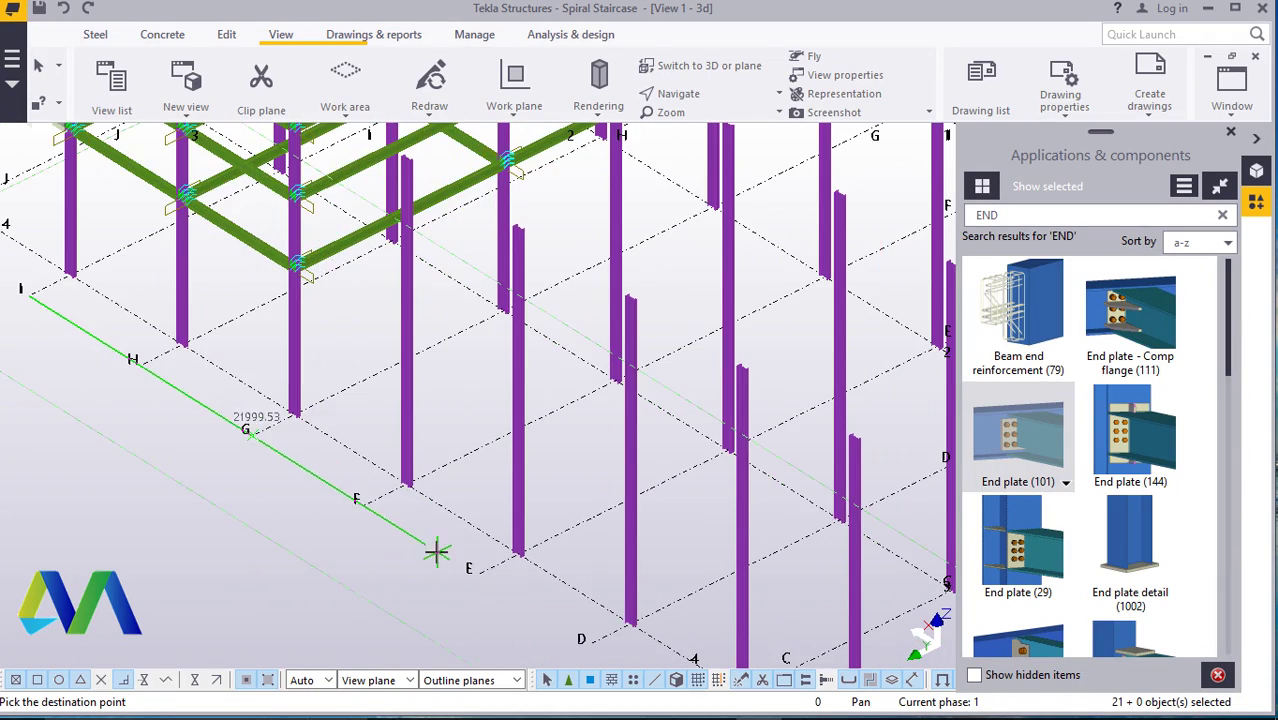
pyautogui.click(364, 508)
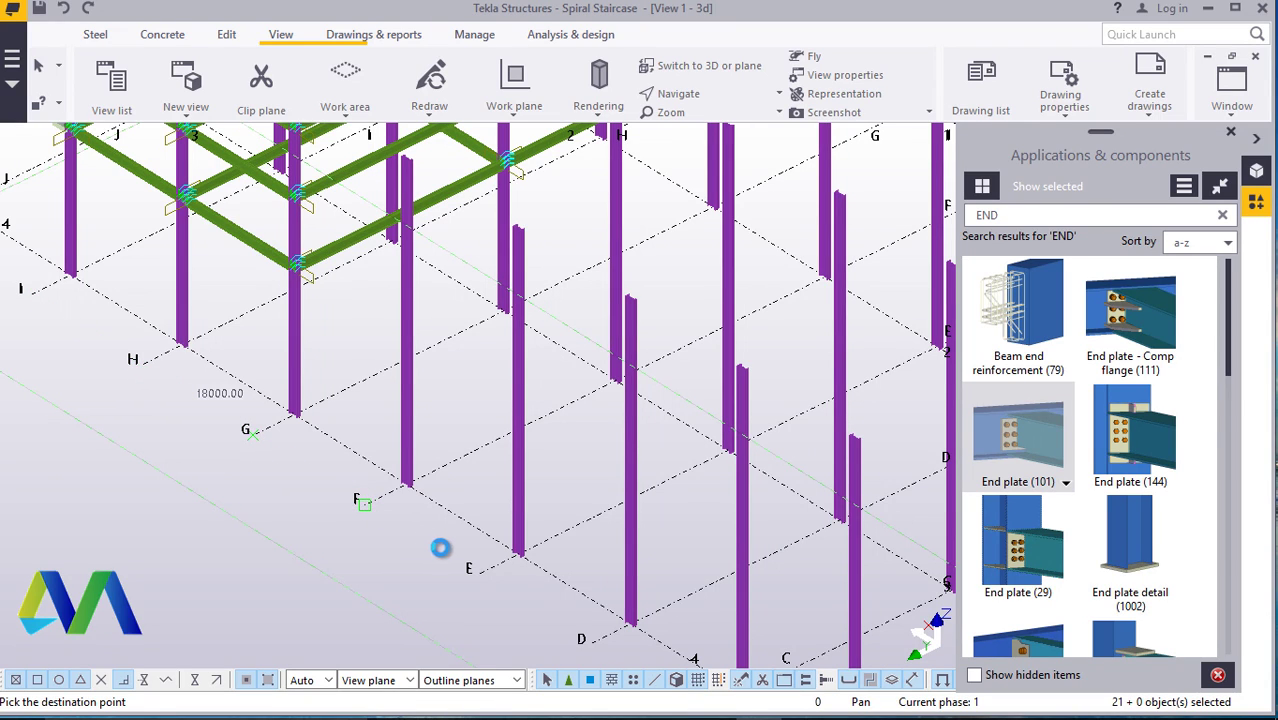
pyautogui.click(612, 381)
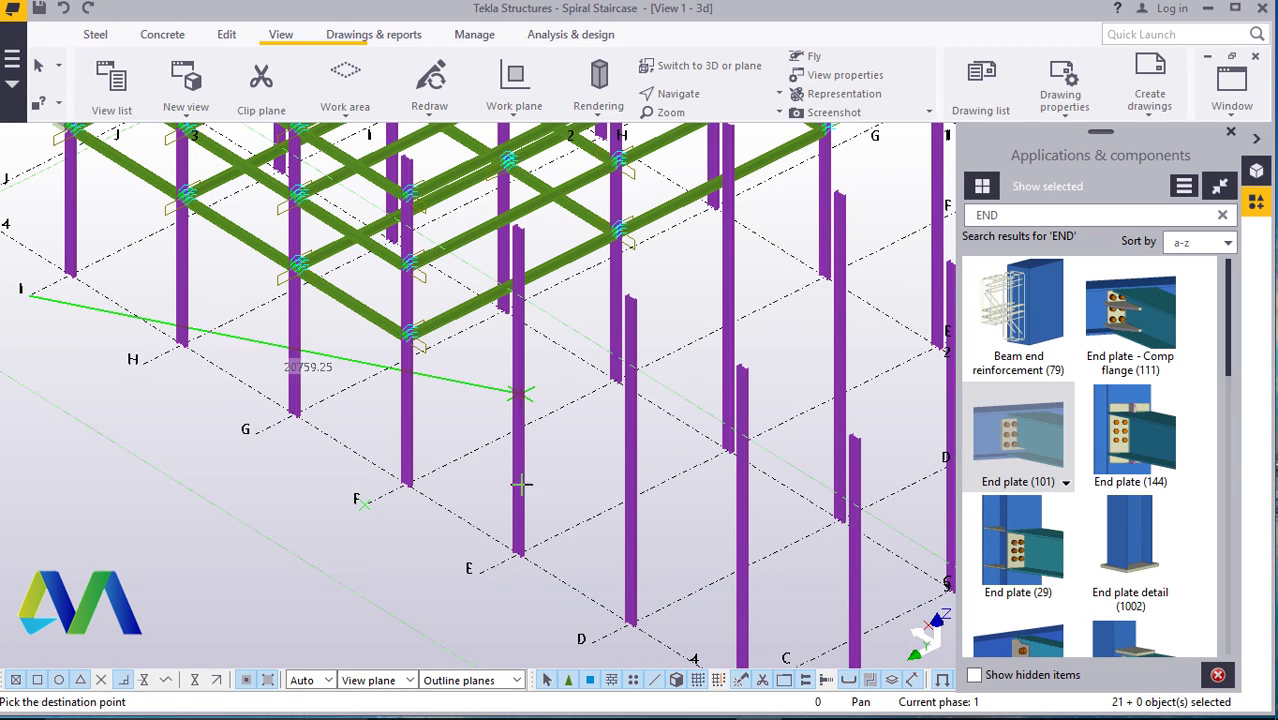
# - Place further copies of the beams at grid lines E and D, 24000 and 30000 from line I, deleting the duplicates
pyautogui.click(472, 577)
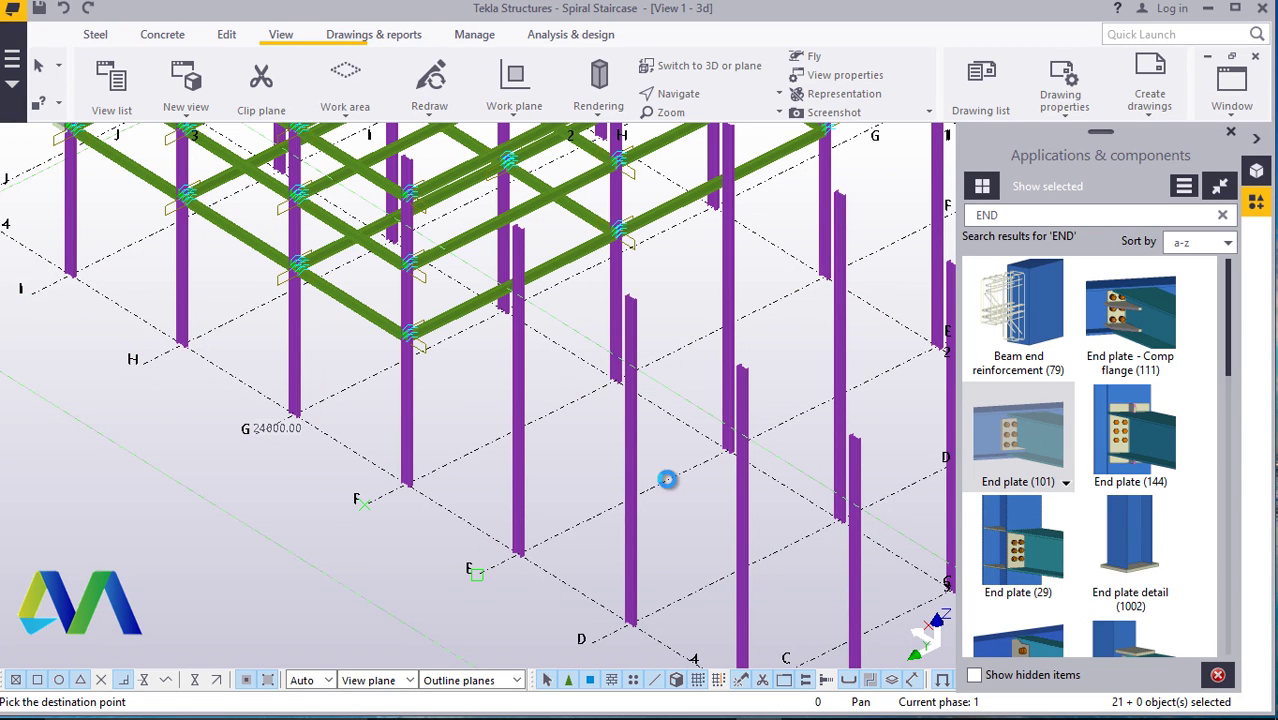
pyautogui.click(648, 381)
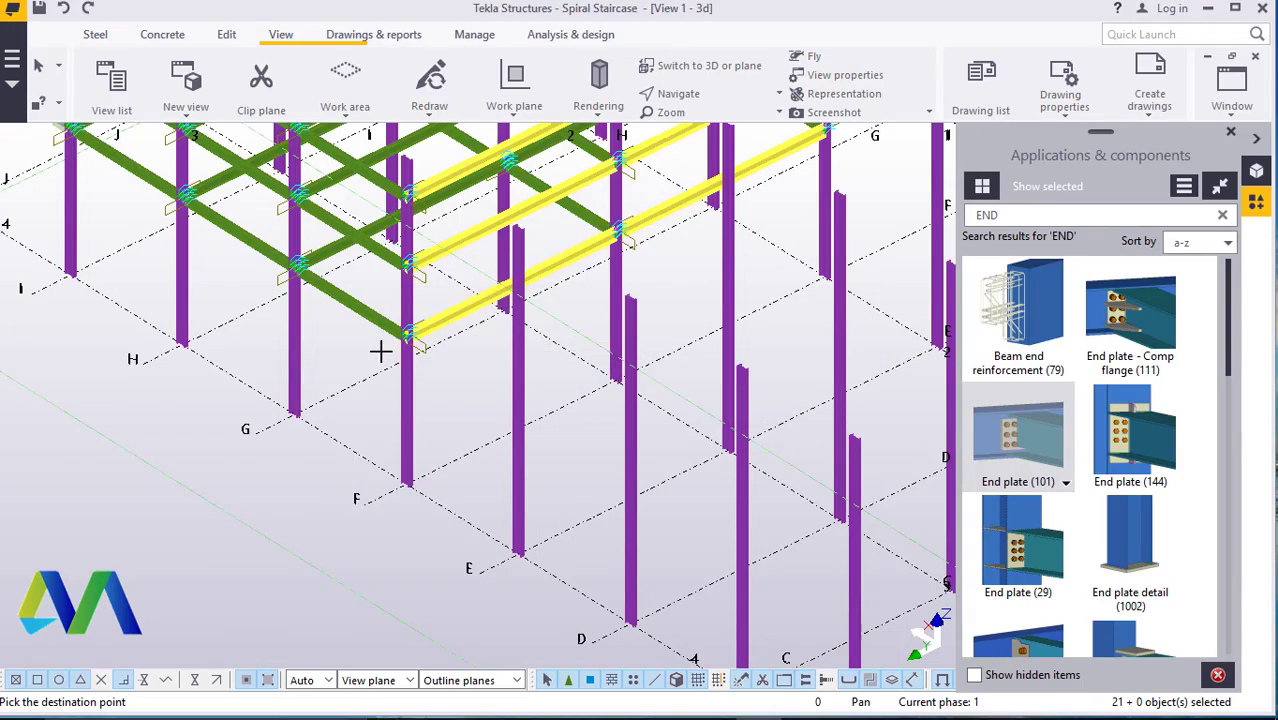
pyautogui.scroll(-4, 362, 337)
pyautogui.scroll(4, 456, 465)
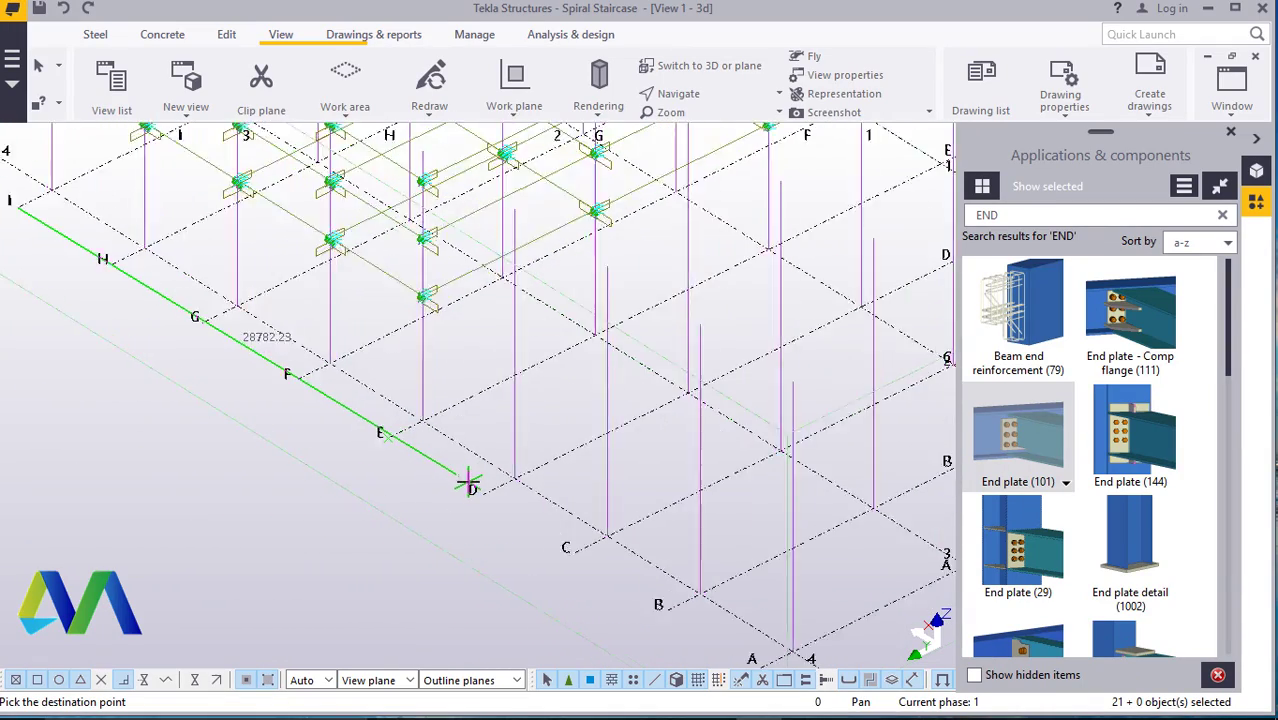
pyautogui.scroll(1, 469, 483)
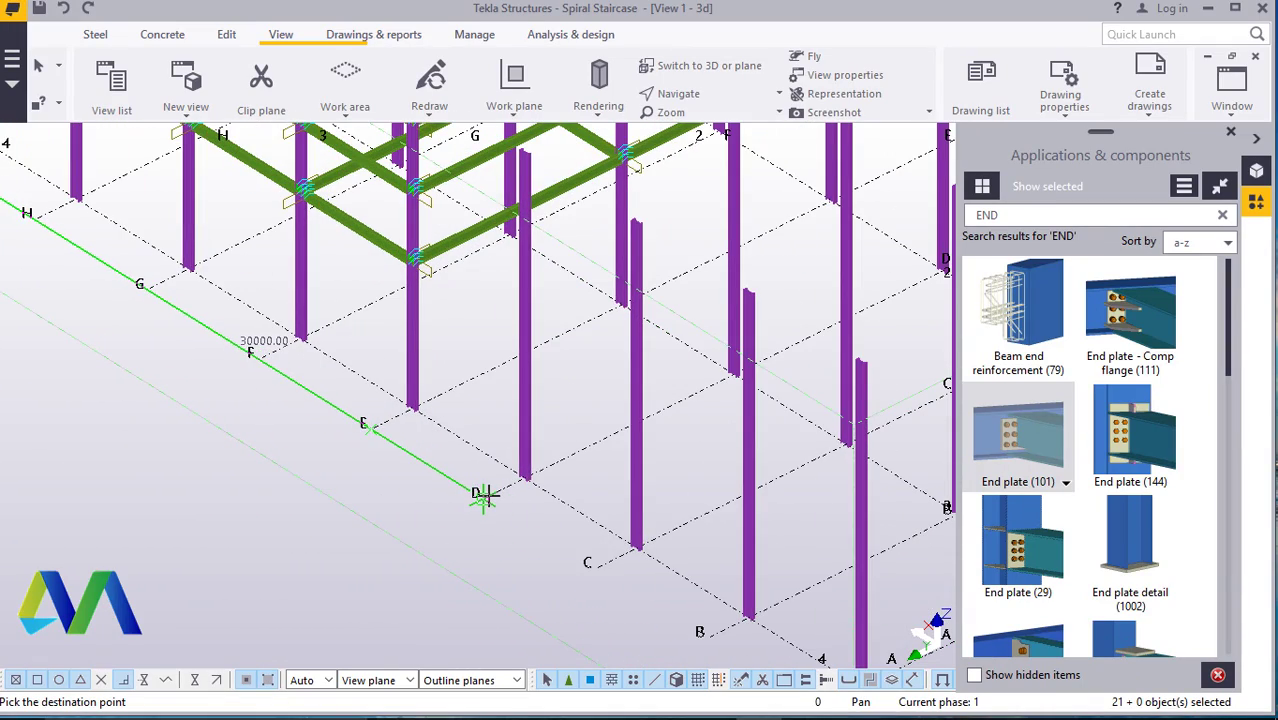
pyautogui.click(483, 495)
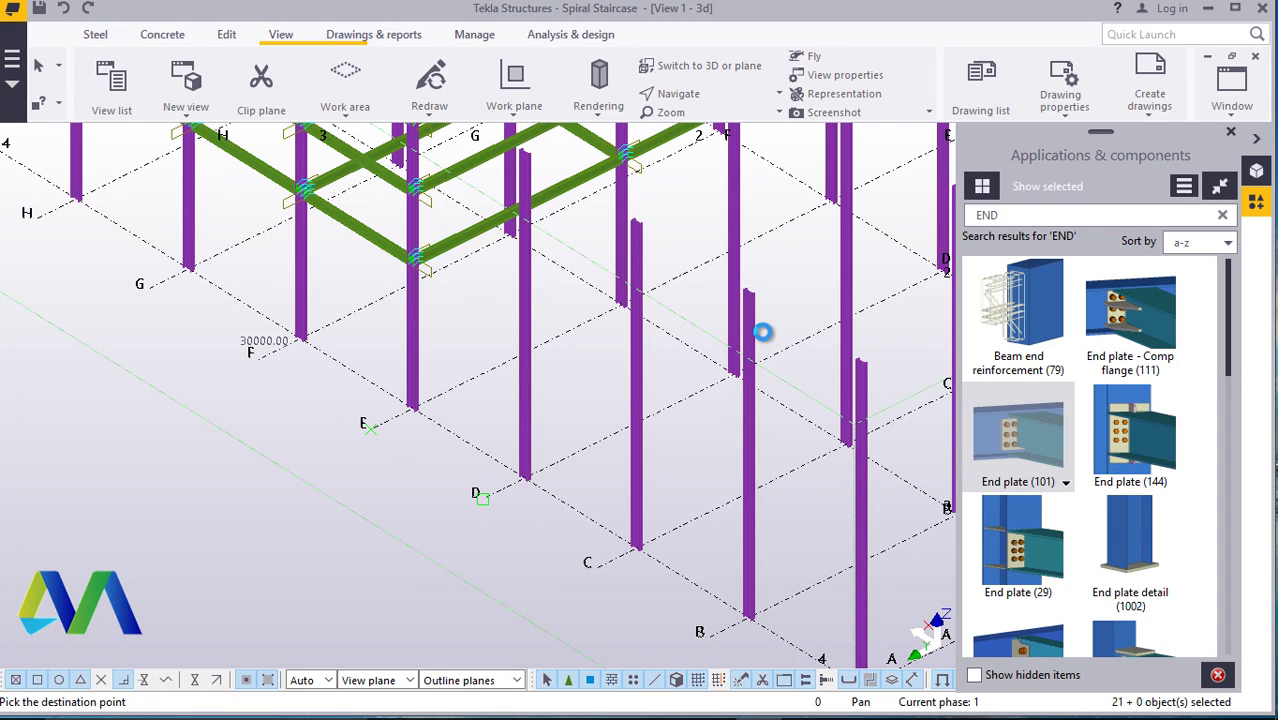
pyautogui.click(630, 385)
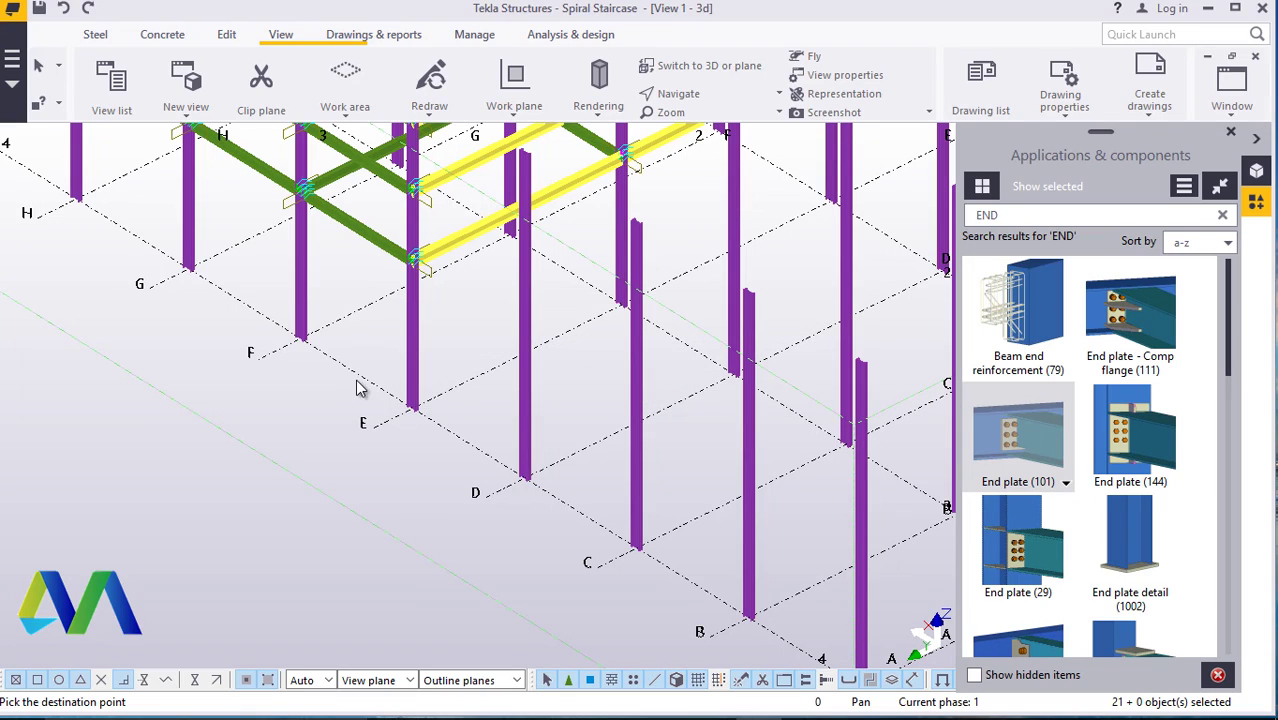
# - Continue copying the beams to grid lines C and B, the latter 42000 from line I, deleting the duplicates each time
pyautogui.scroll(2, 545, 517)
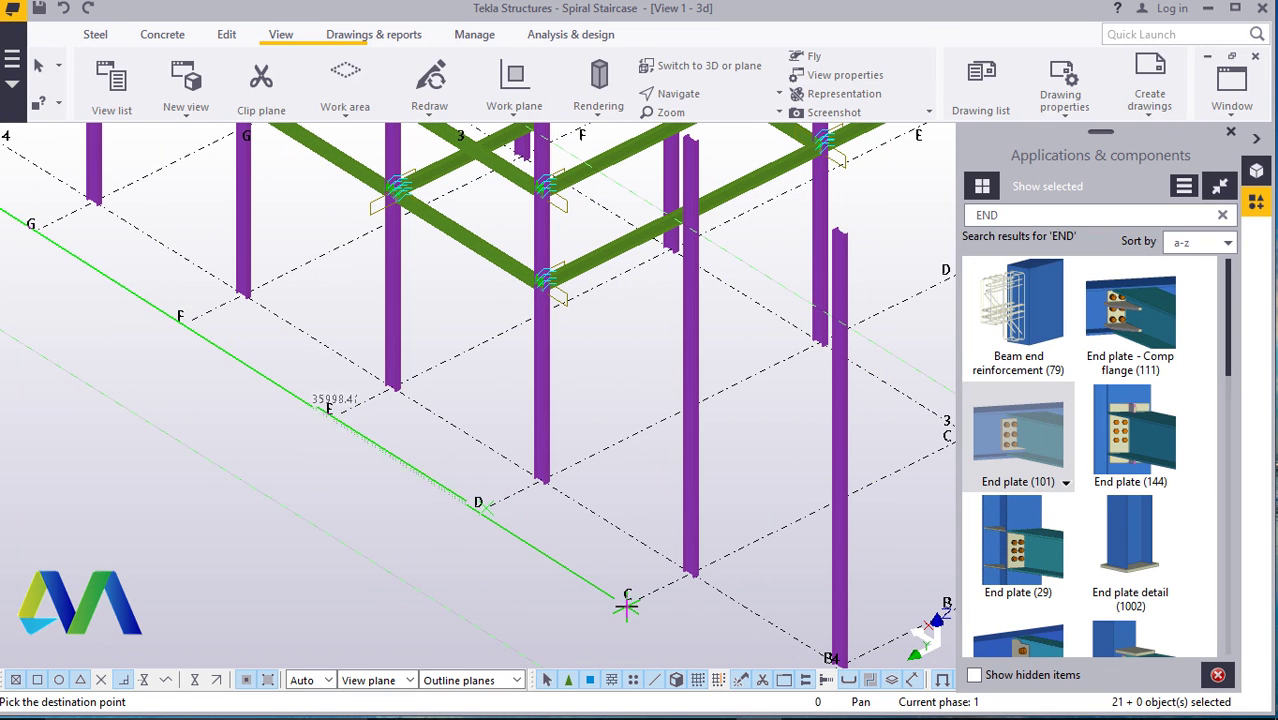
pyautogui.click(633, 606)
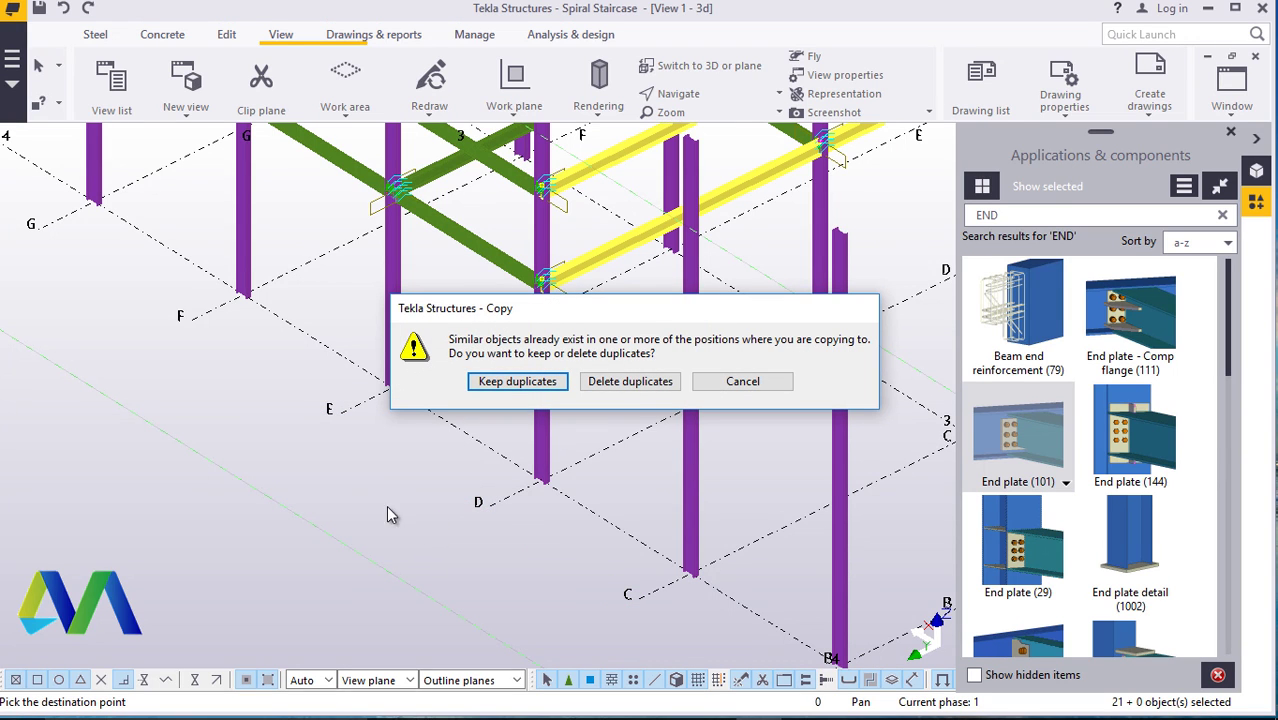
pyautogui.click(630, 381)
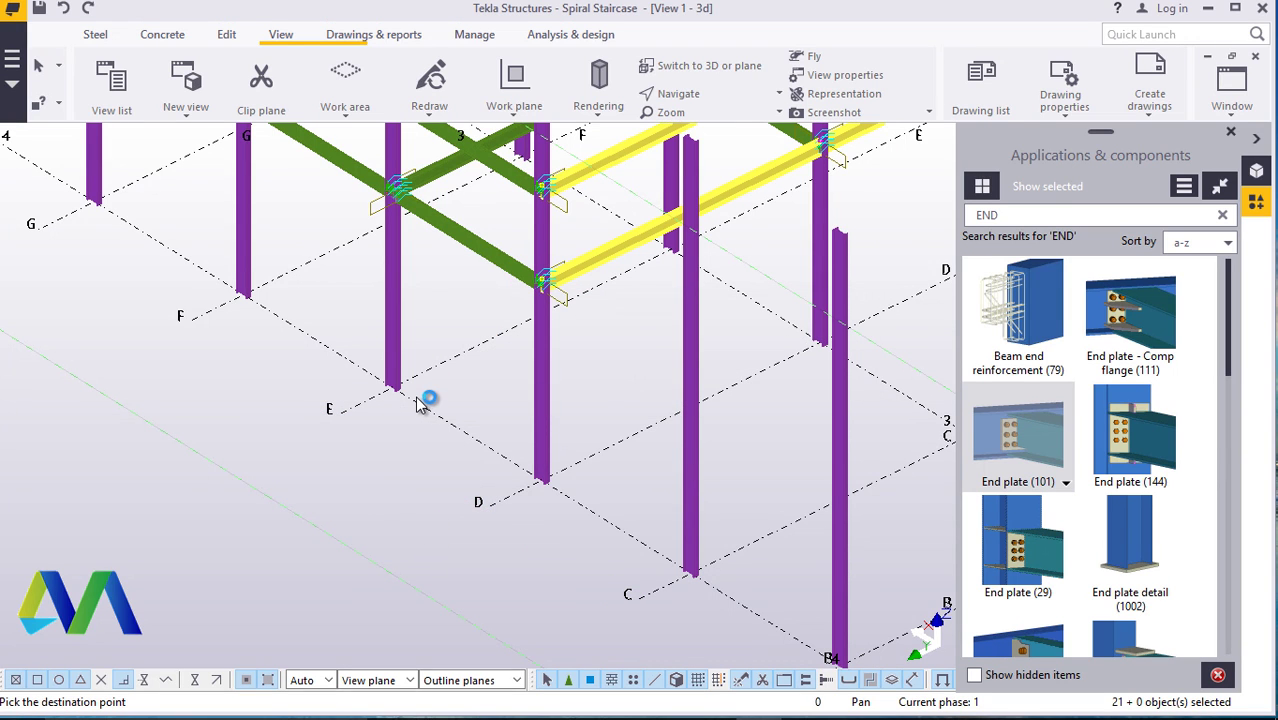
pyautogui.scroll(-3, 372, 418)
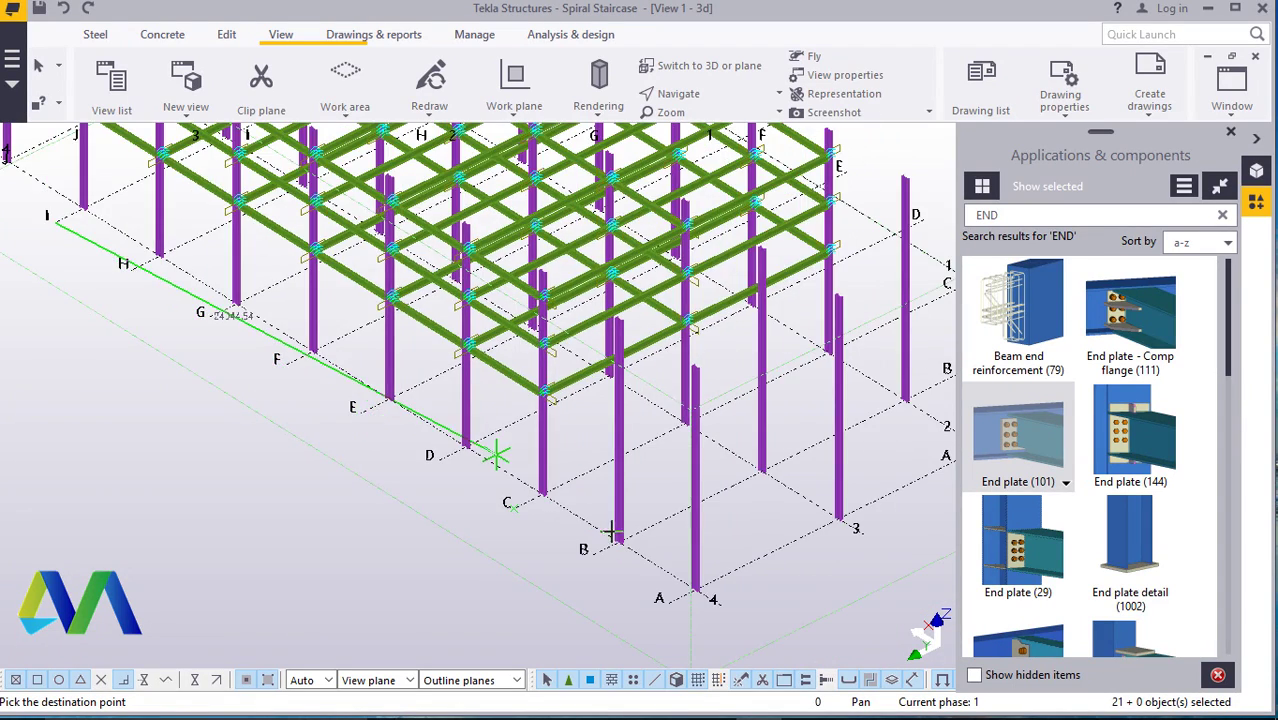
pyautogui.scroll(3, 628, 562)
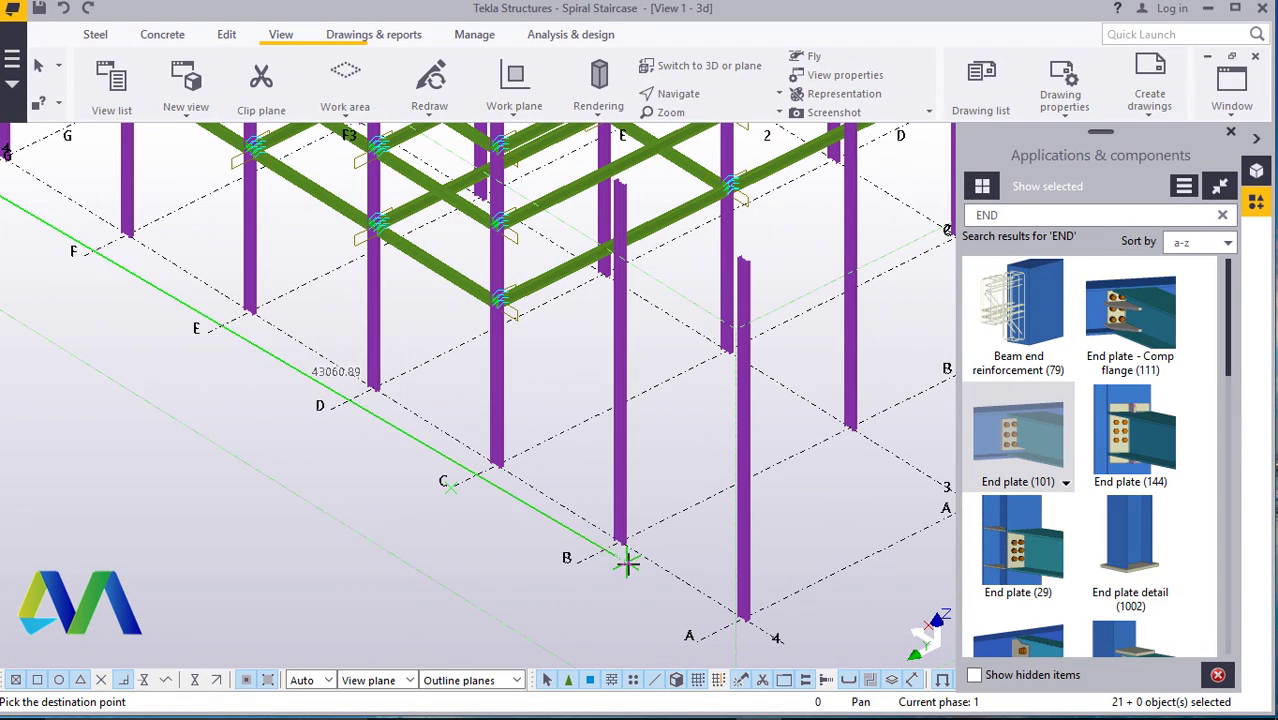
pyautogui.click(574, 564)
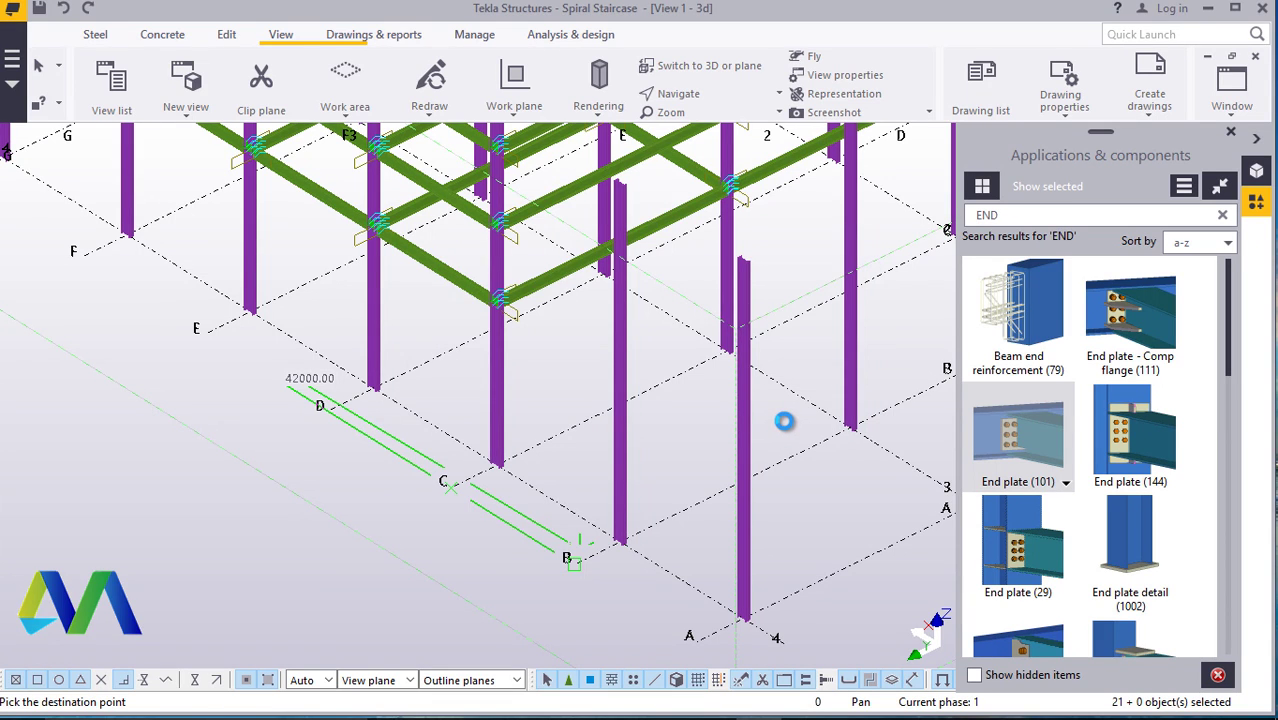
pyautogui.click(632, 382)
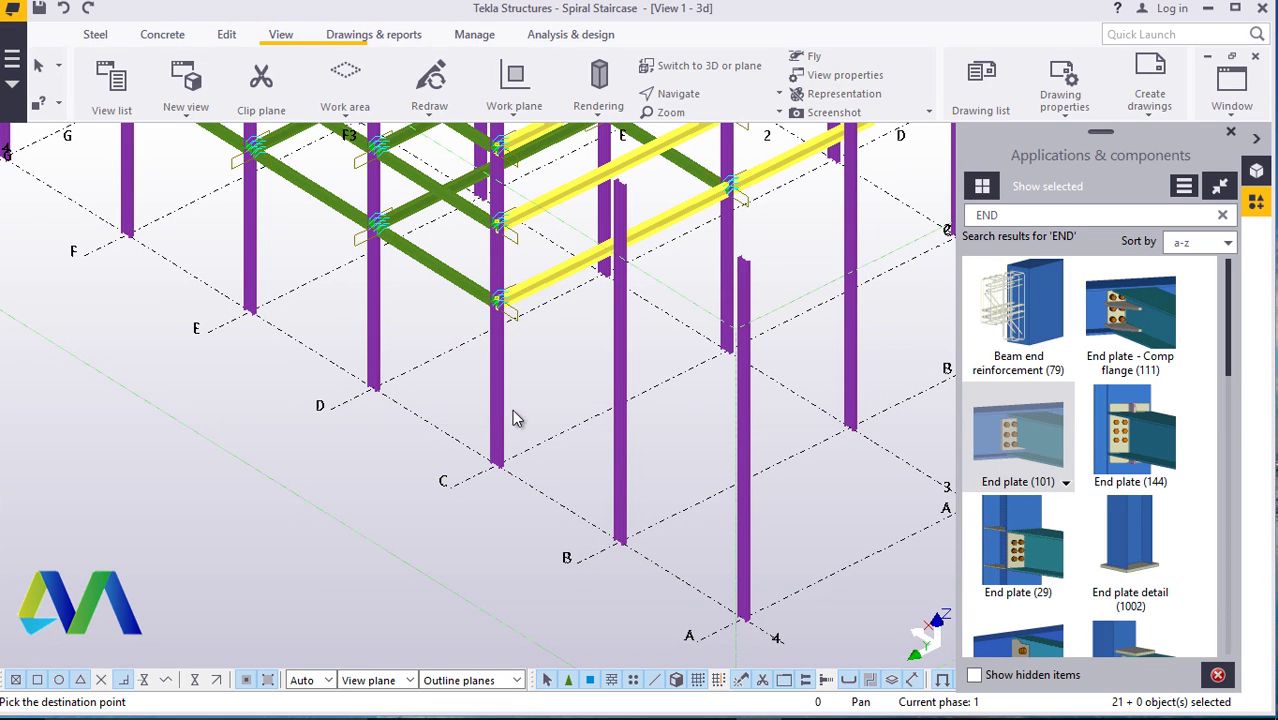
# - Copy the beams to the last grid line, A, delete the duplicates, and end the copy command
pyautogui.scroll(-5, 500, 428)
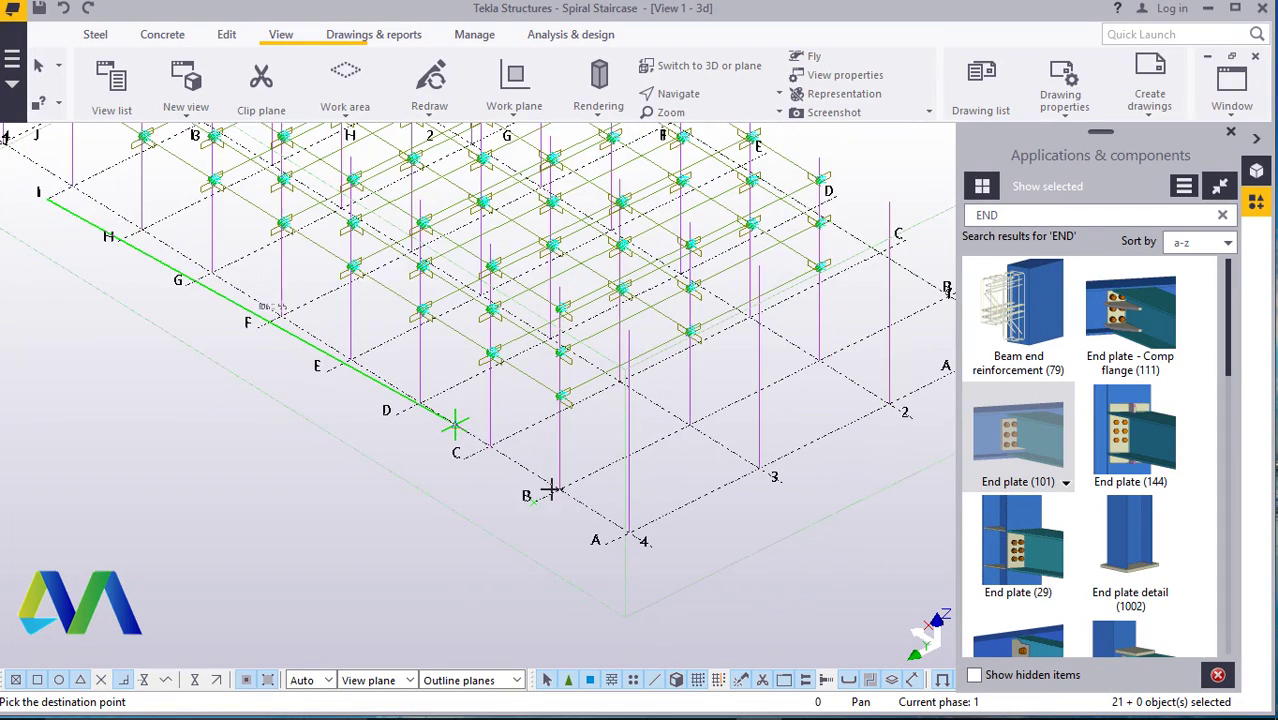
pyautogui.scroll(6, 620, 555)
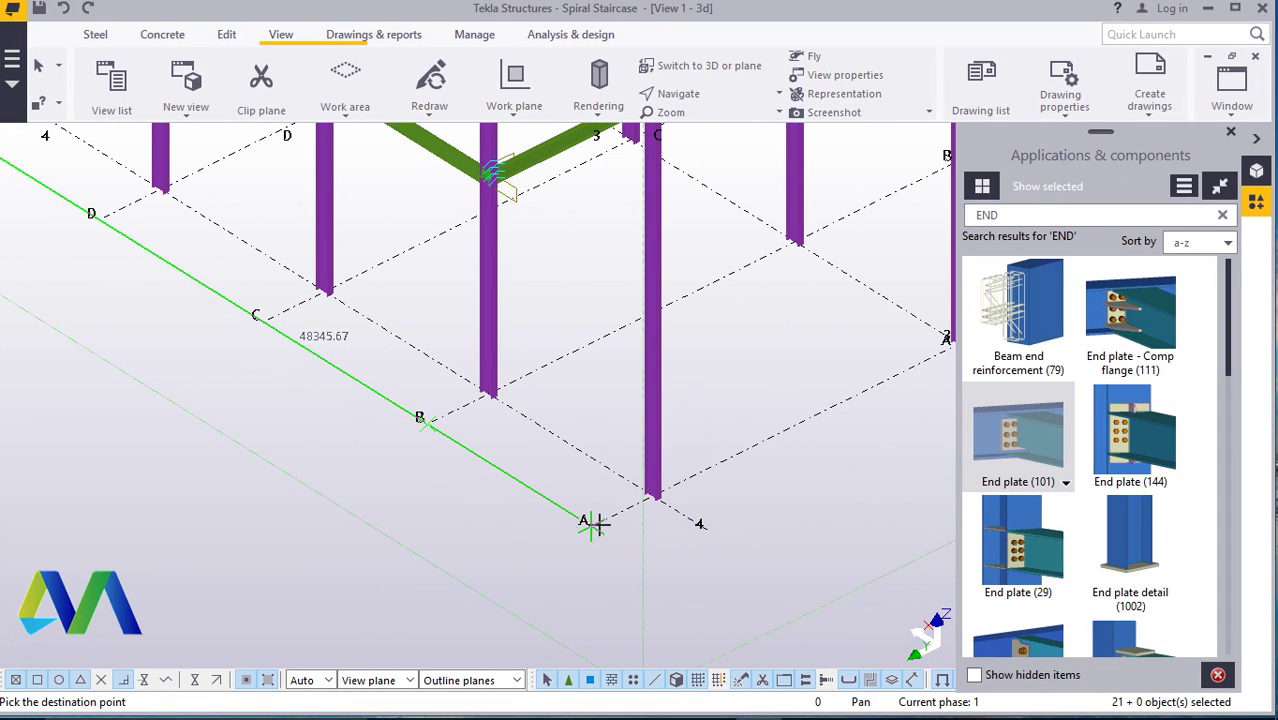
pyautogui.click(591, 523)
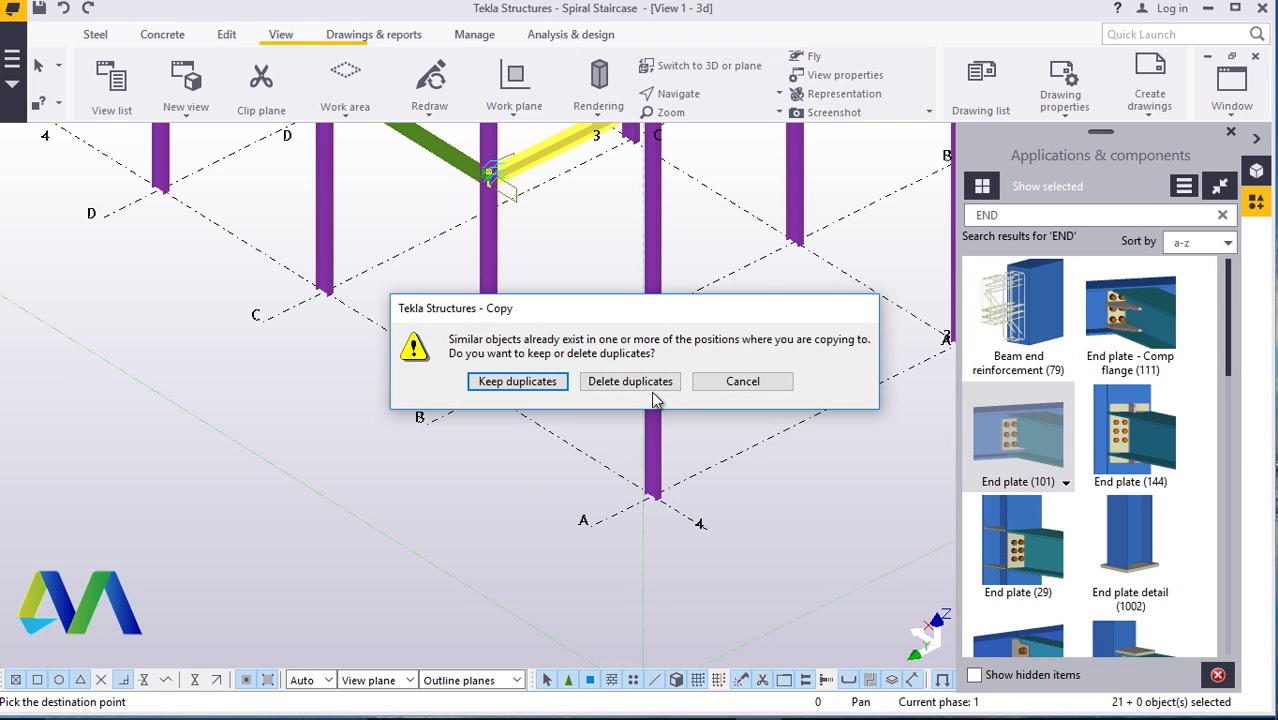
pyautogui.click(653, 380)
pyautogui.scroll(-6, 545, 516)
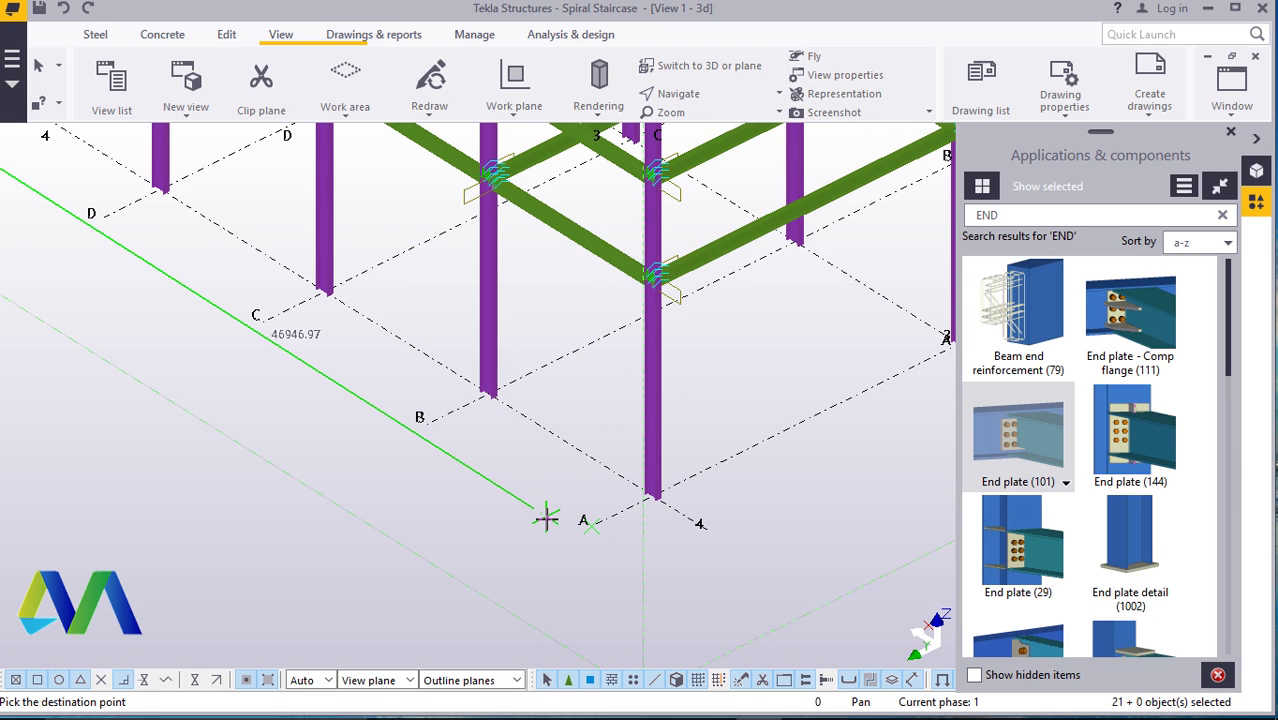
pyautogui.scroll(-3, 530, 532)
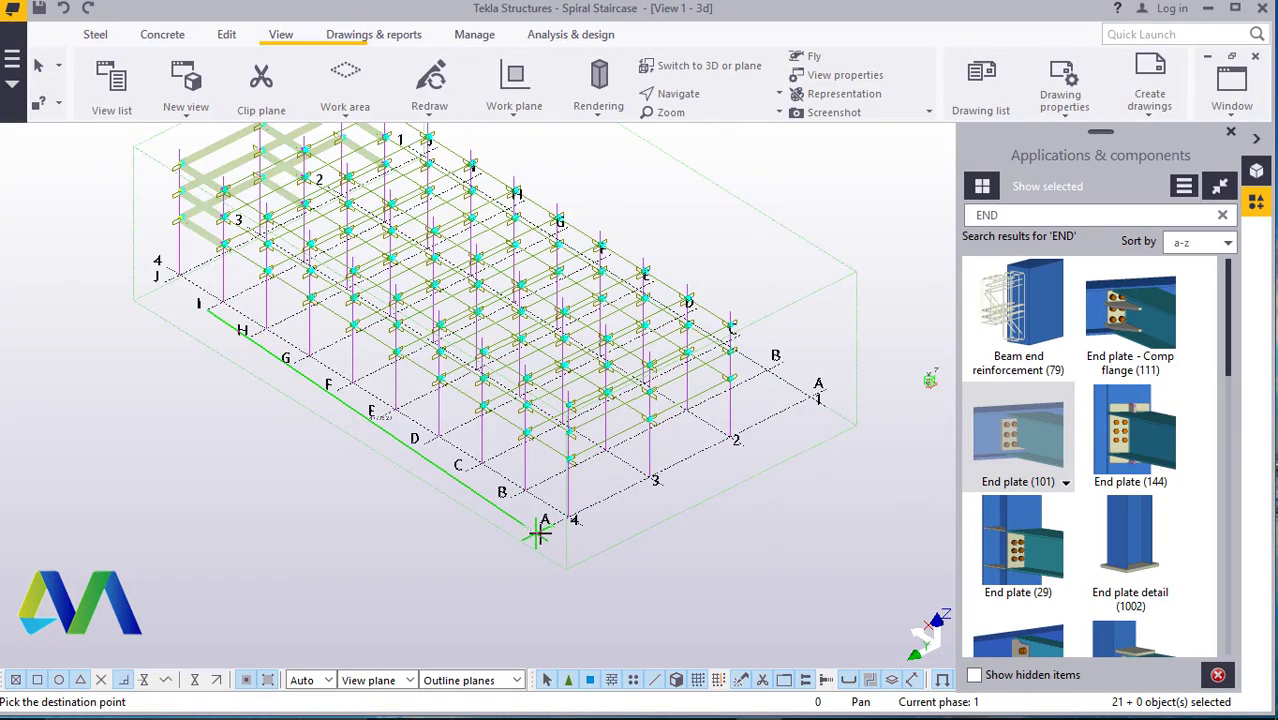
pyautogui.rightClick(583, 213)
pyautogui.click(588, 220)
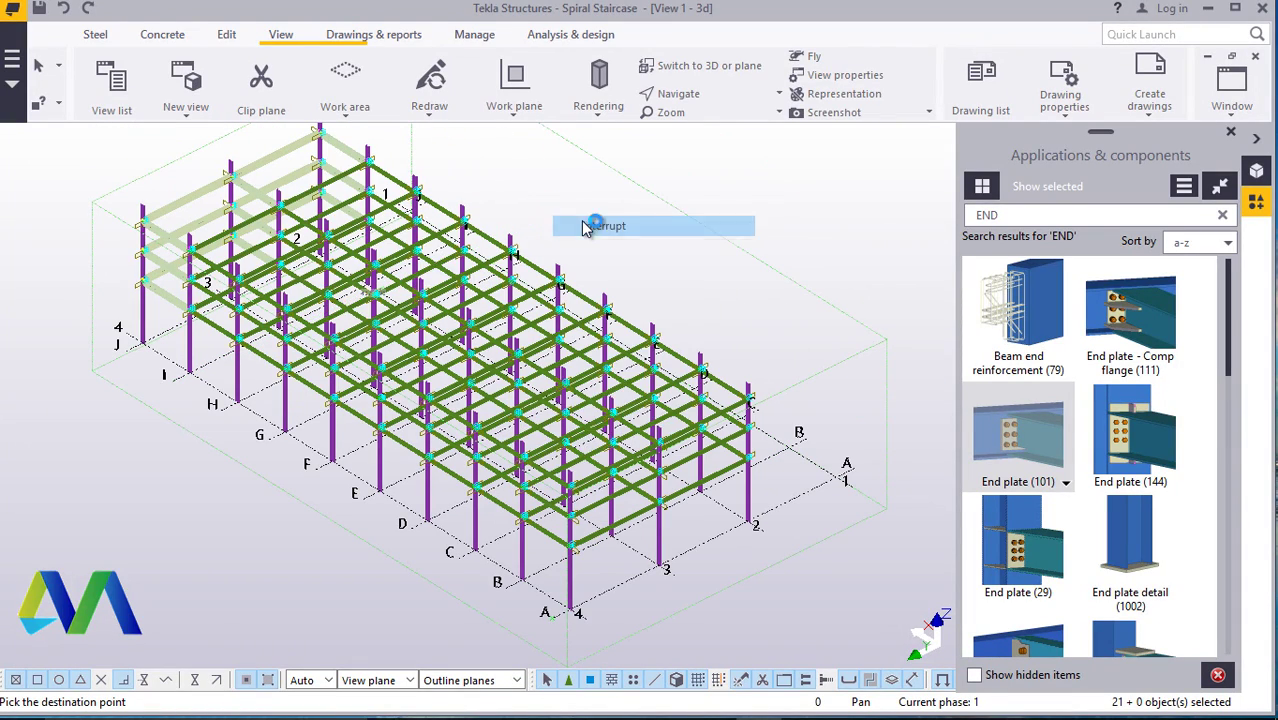
pyautogui.click(581, 225)
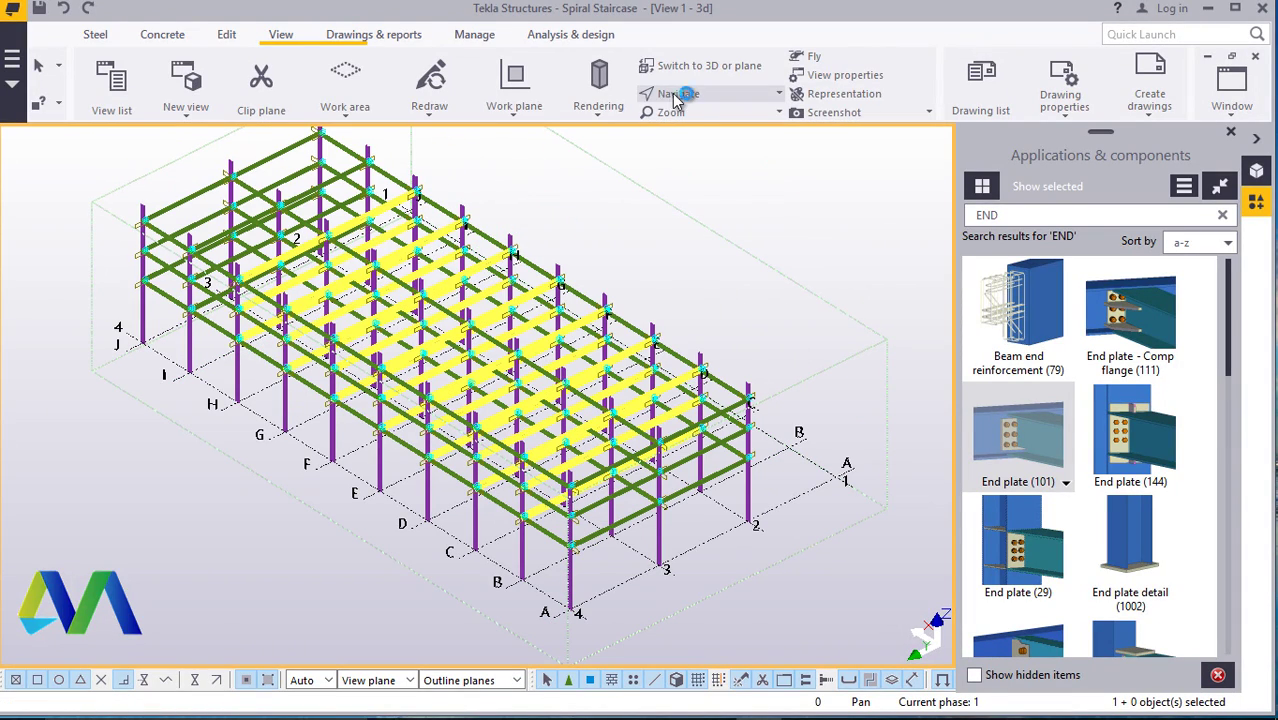
# - Rotate the 3D view to show the copied beams from the frame's grid line A end, and end the navigation command
pyautogui.click(676, 95)
pyautogui.click(690, 160)
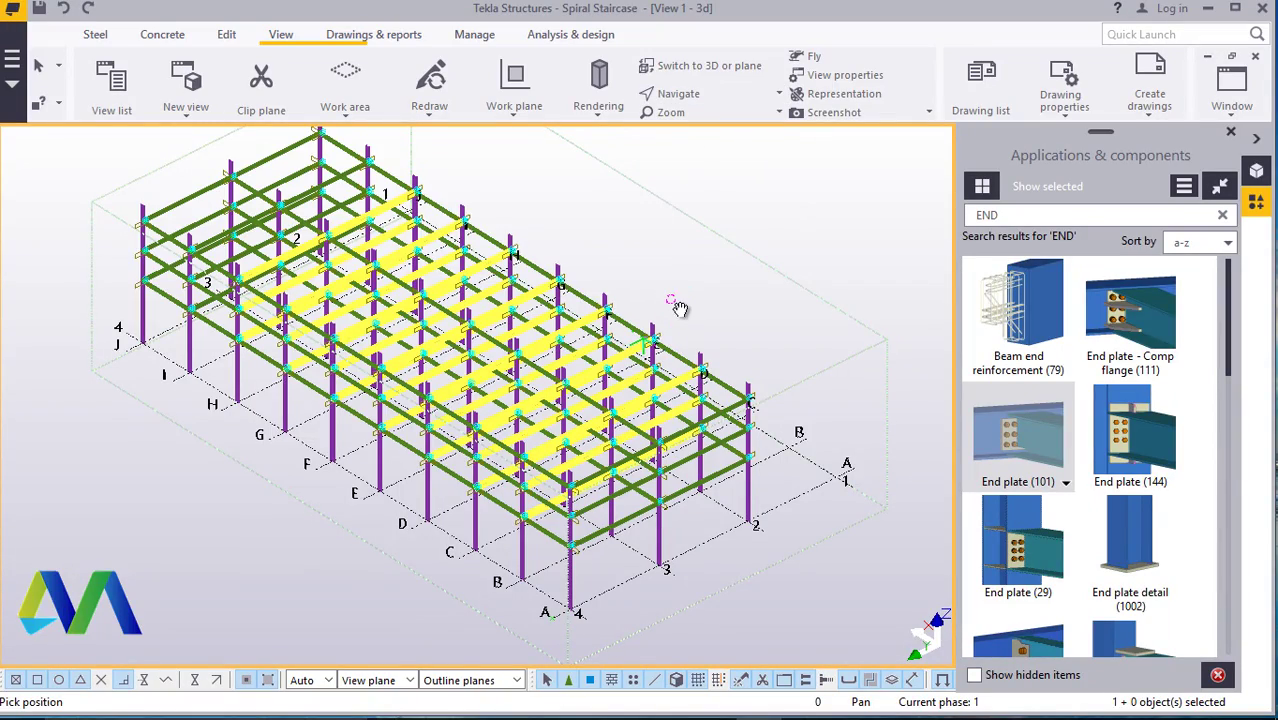
pyautogui.moveTo(592, 334); pyautogui.dragTo(415, 341)
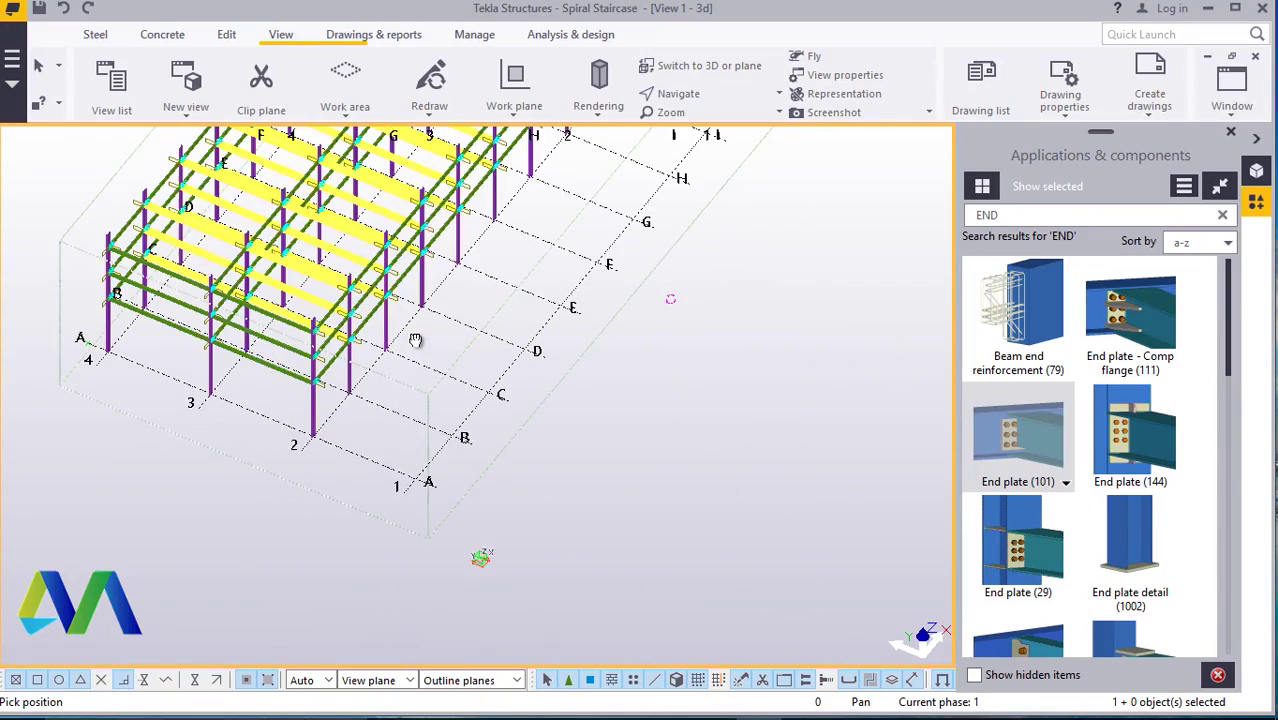
pyautogui.scroll(-2, 569, 494)
pyautogui.scroll(6, 456, 288)
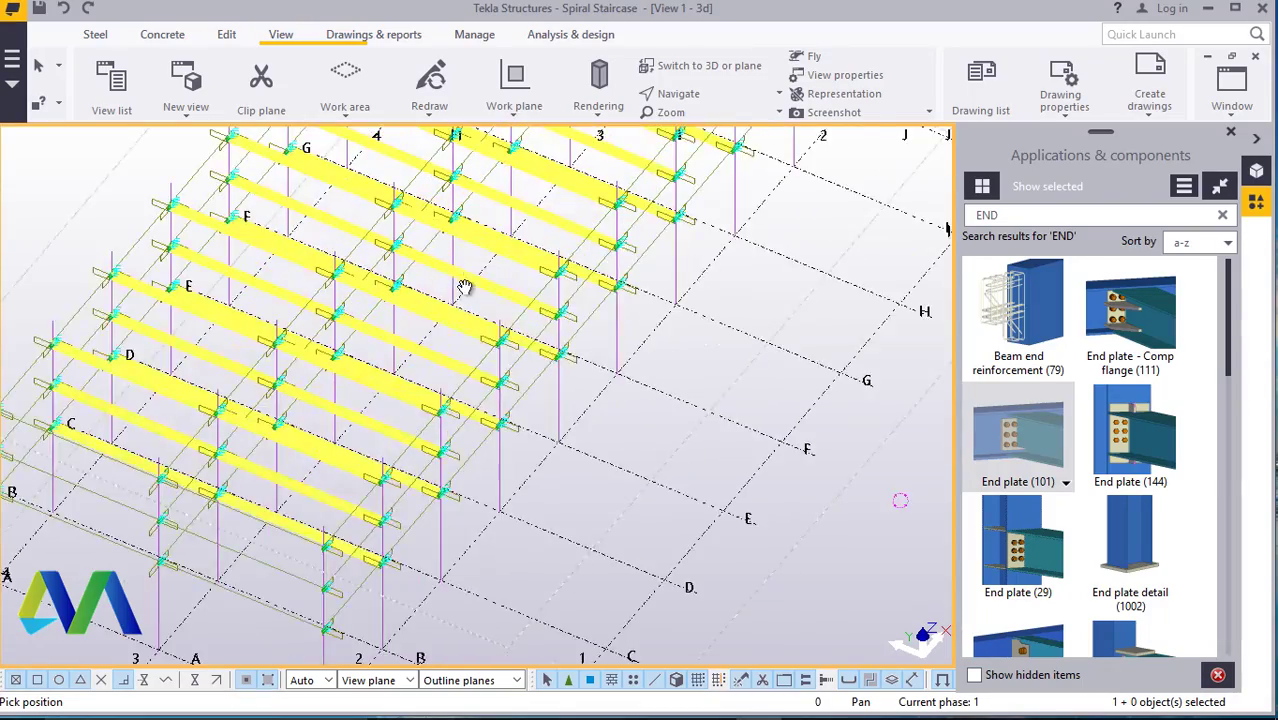
pyautogui.rightClick(711, 360)
pyautogui.click(760, 368)
# - Select and deselect two yellow-highlighted beams on grid line E between lines 2 and 3, and redraw the view
pyautogui.scroll(4, 535, 392)
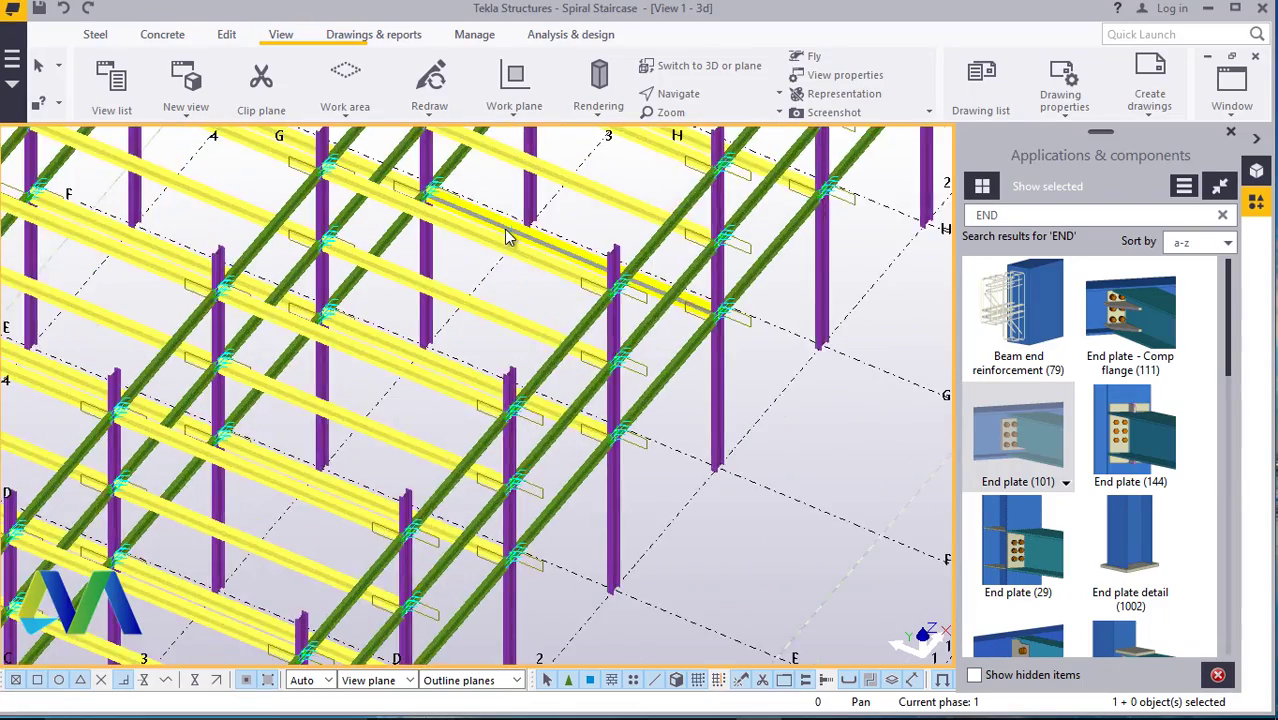
pyautogui.scroll(-4, 535, 392)
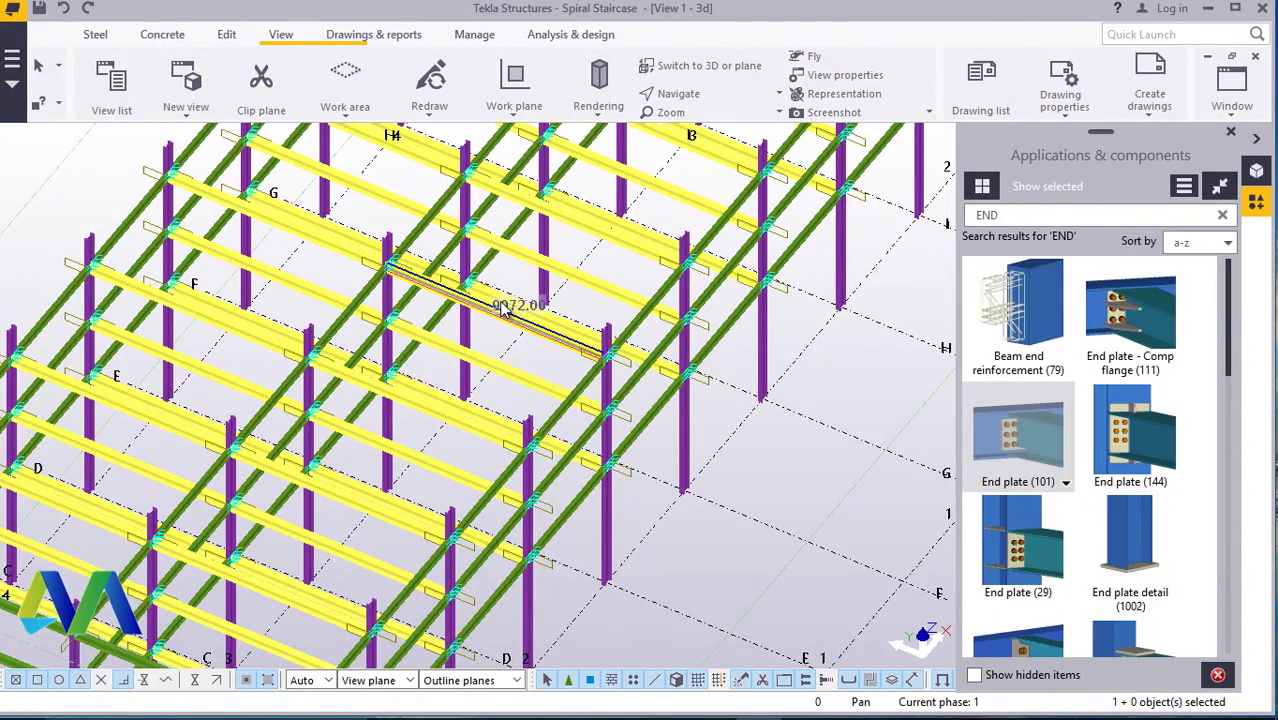
pyautogui.scroll(3, 515, 385)
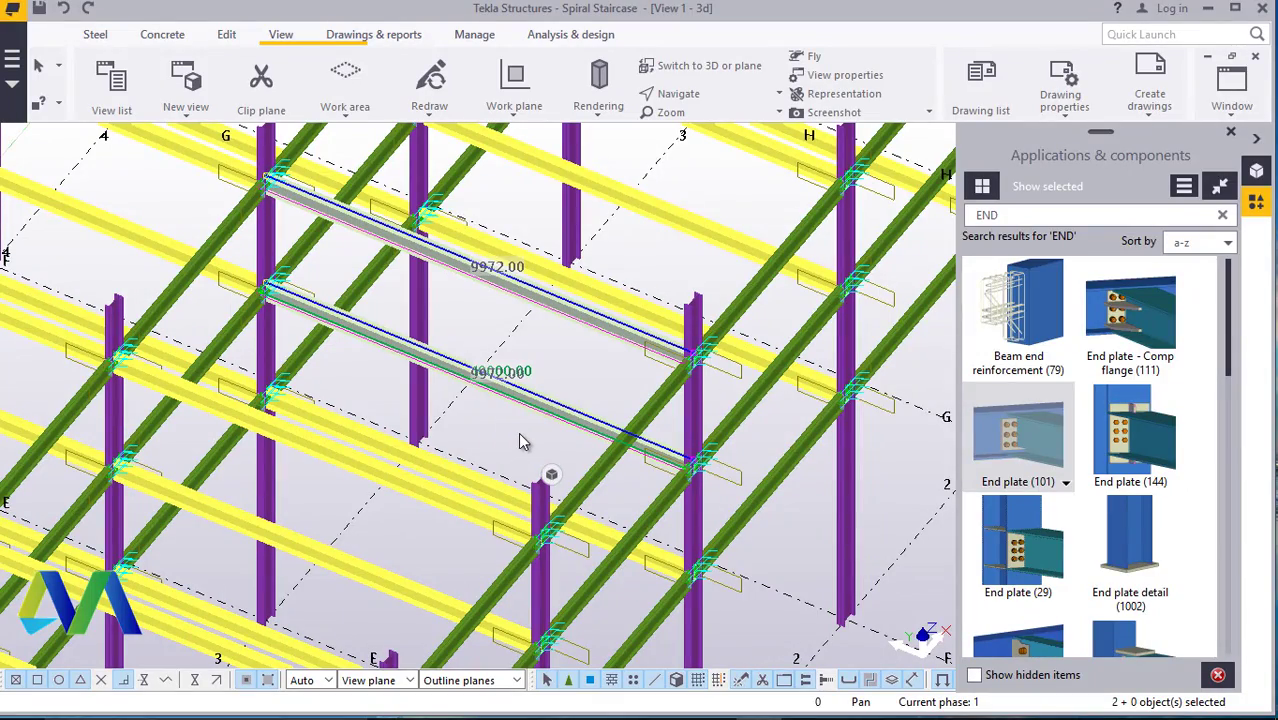
pyautogui.click(523, 427)
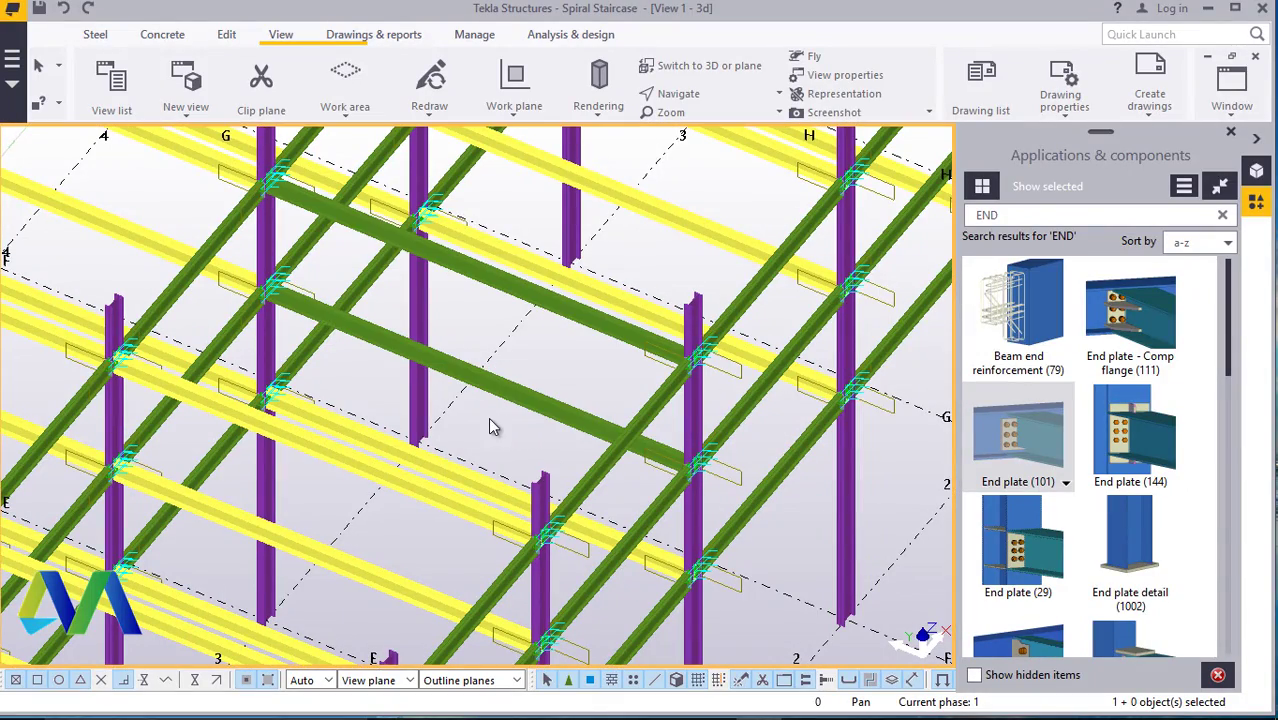
pyautogui.scroll(-6, 489, 427)
pyautogui.rightClick(786, 274)
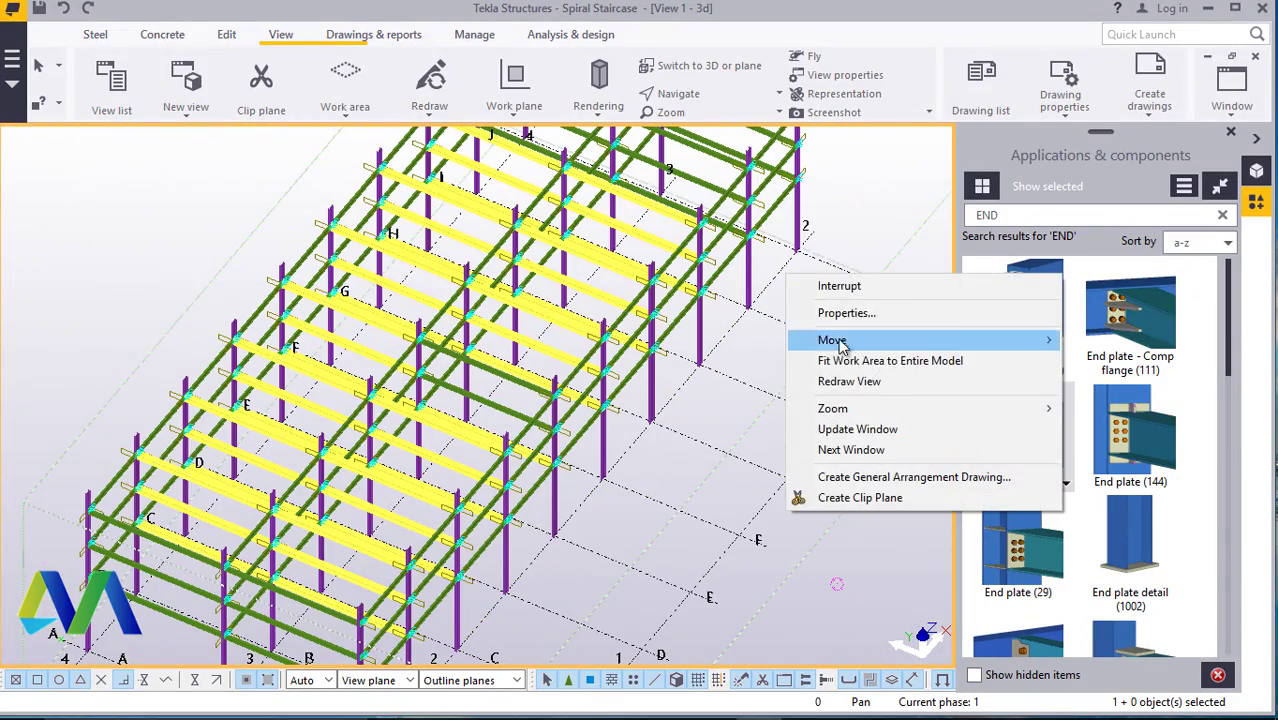
pyautogui.click(845, 384)
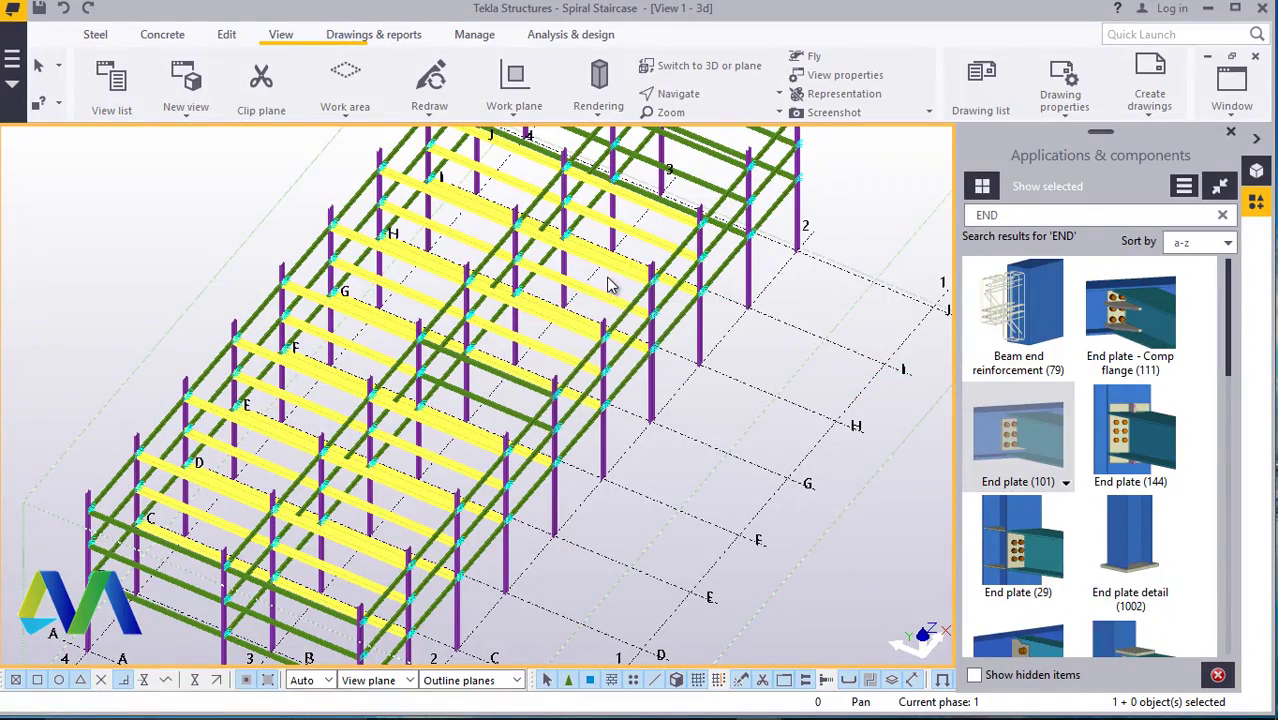
# - Select the three levels of yellow beams on grid line H between lines 2 and 4, plus the top beams on line G
pyautogui.scroll(5, 623, 194)
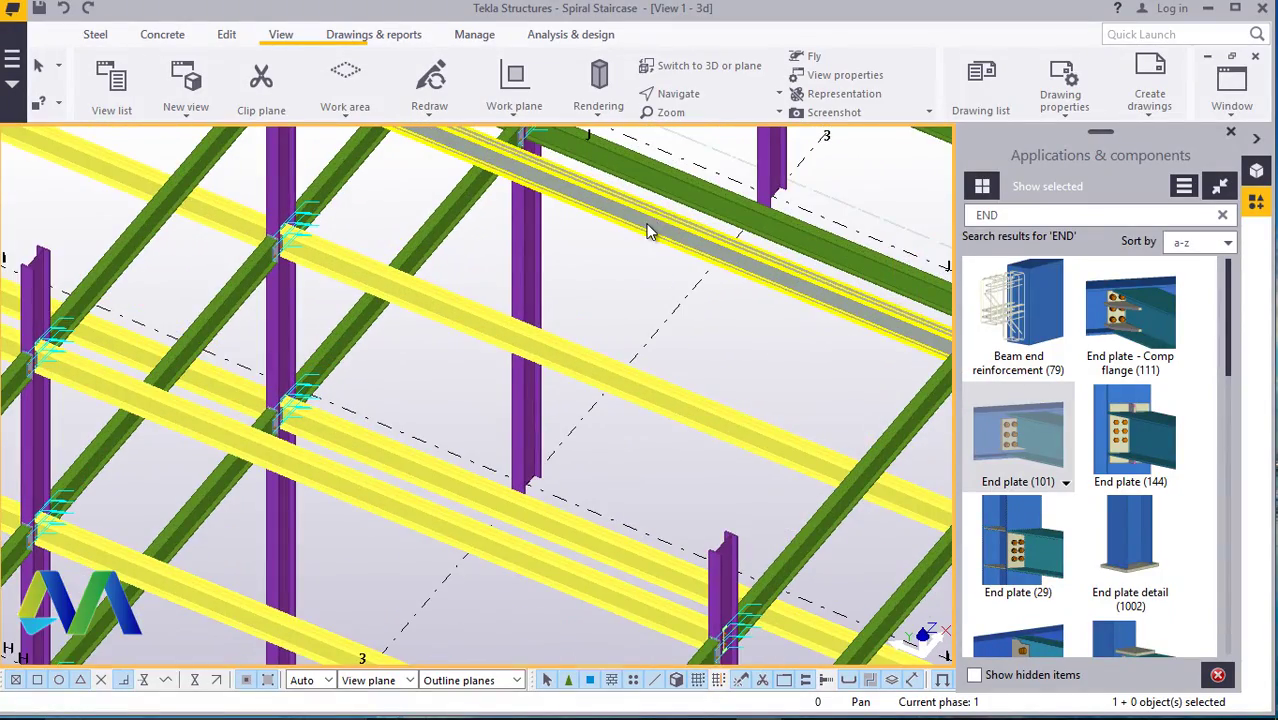
pyautogui.keyDown('ctrl'); pyautogui.click(599, 355); pyautogui.keyUp('ctrl')
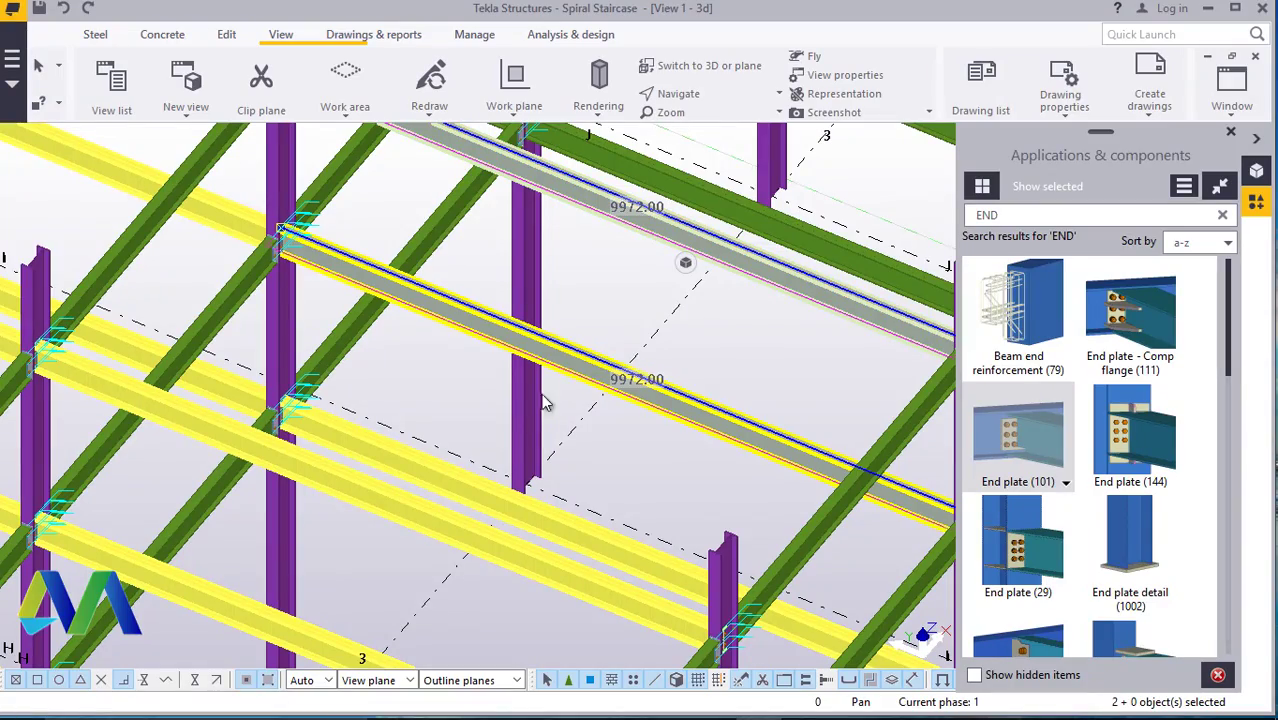
pyautogui.keyDown('ctrl'); pyautogui.click(405, 500); pyautogui.keyUp('ctrl')
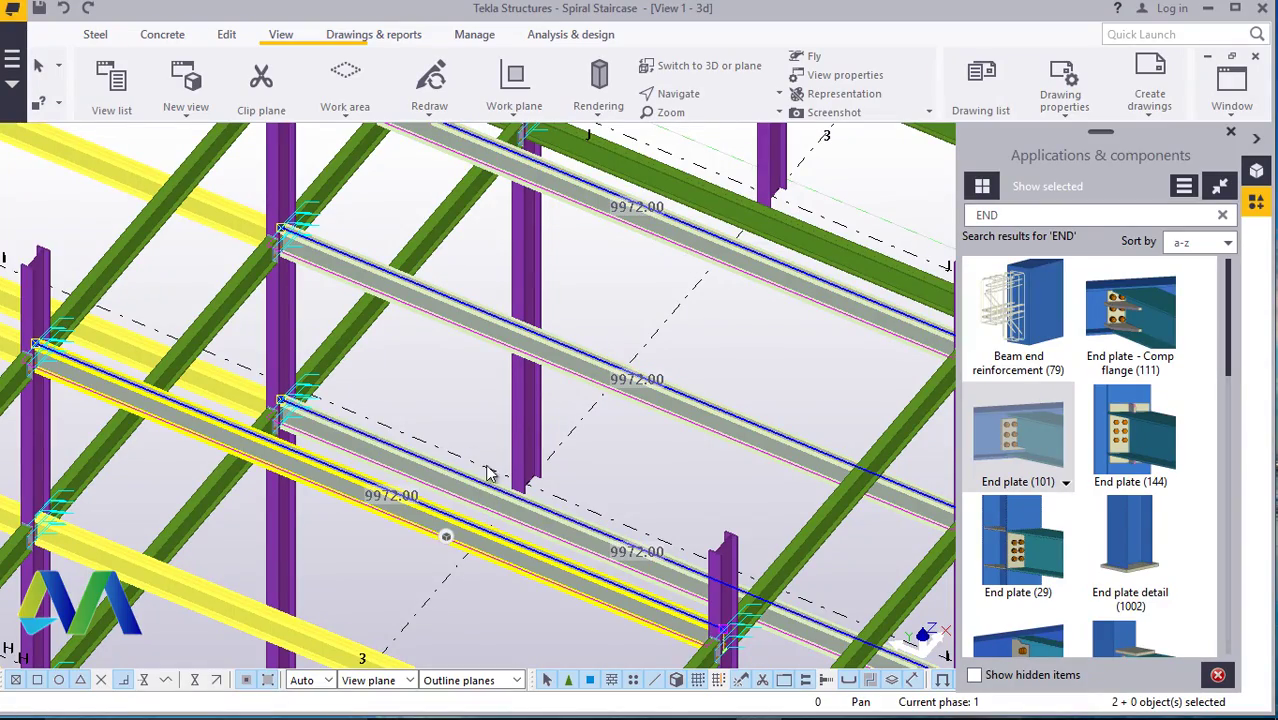
pyautogui.scroll(-5, 532, 453)
pyautogui.scroll(4, 392, 366)
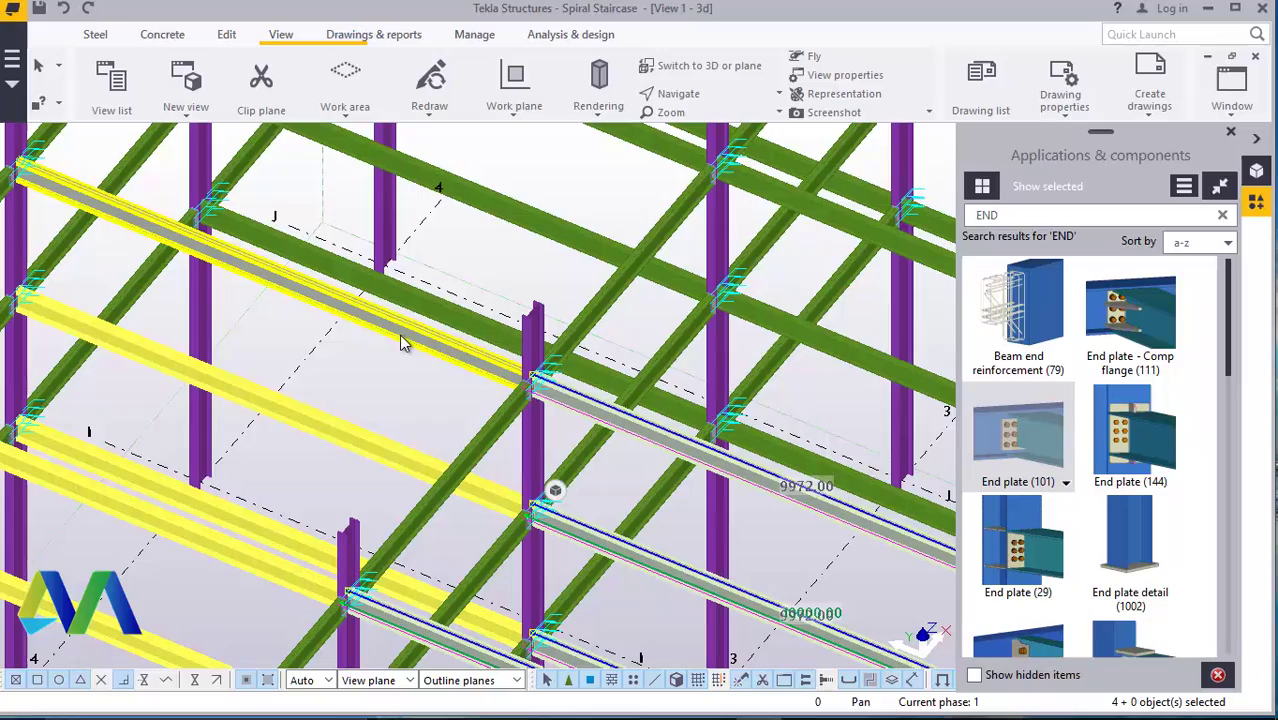
pyautogui.keyDown('ctrl'); pyautogui.click(402, 341); pyautogui.keyUp('ctrl')
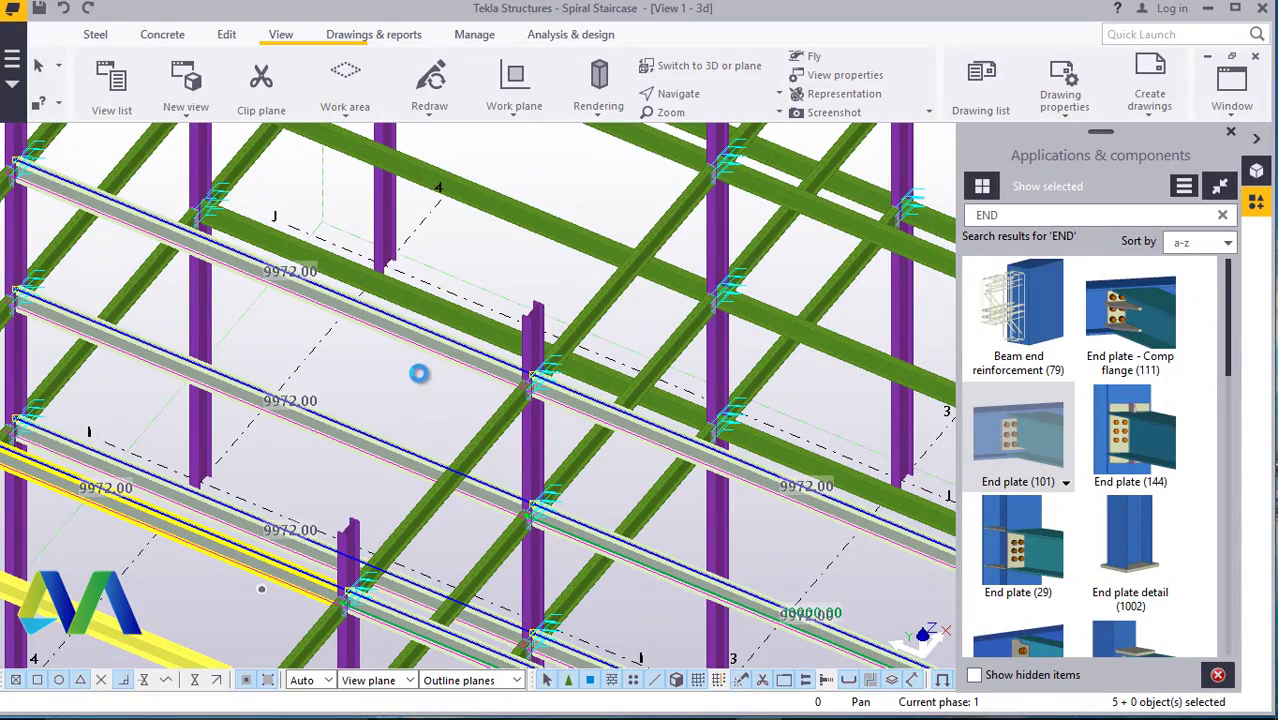
pyautogui.scroll(-3, 418, 373)
pyautogui.scroll(5, 400, 485)
# - Add the remaining yellow beams on grid line G and the top beams on line F to the selection
pyautogui.keyDown('ctrl'); pyautogui.click(268, 452); pyautogui.keyUp('ctrl')
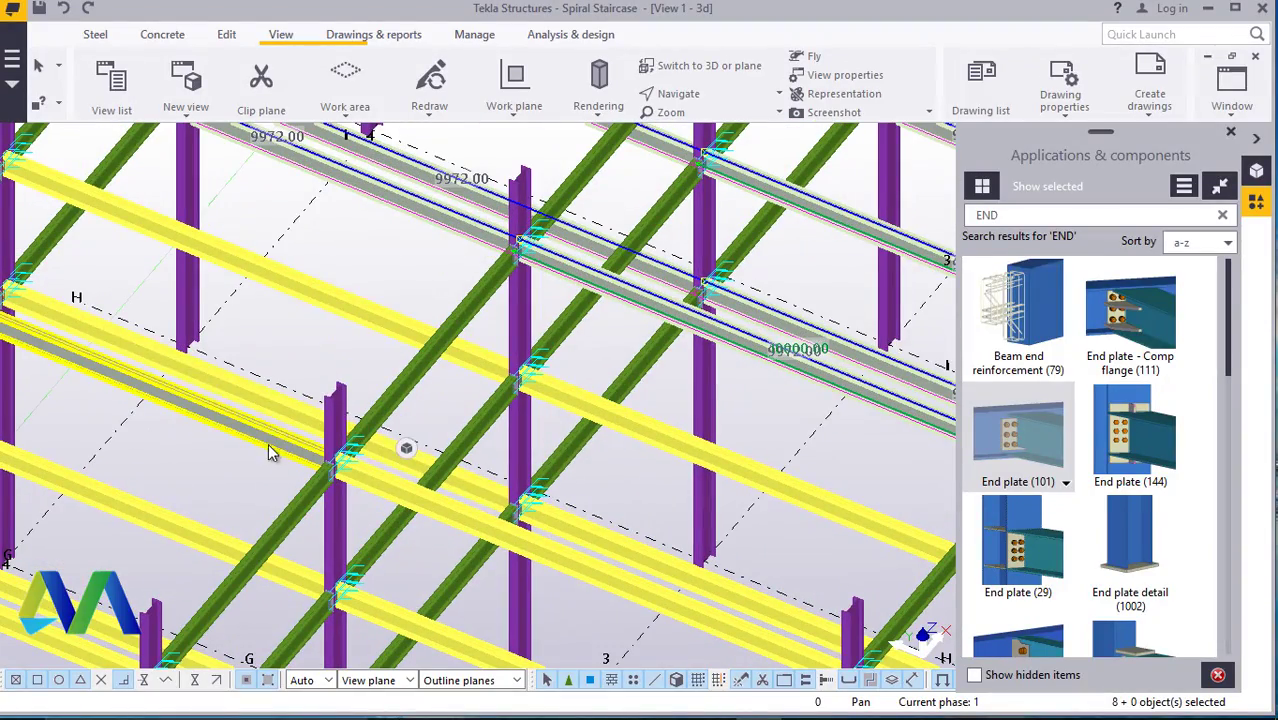
pyautogui.keyDown('ctrl'); pyautogui.click(263, 404); pyautogui.keyUp('ctrl')
pyautogui.keyDown('ctrl'); pyautogui.click(325, 304); pyautogui.keyUp('ctrl')
pyautogui.keyDown('ctrl'); pyautogui.click(813, 504); pyautogui.keyUp('ctrl')
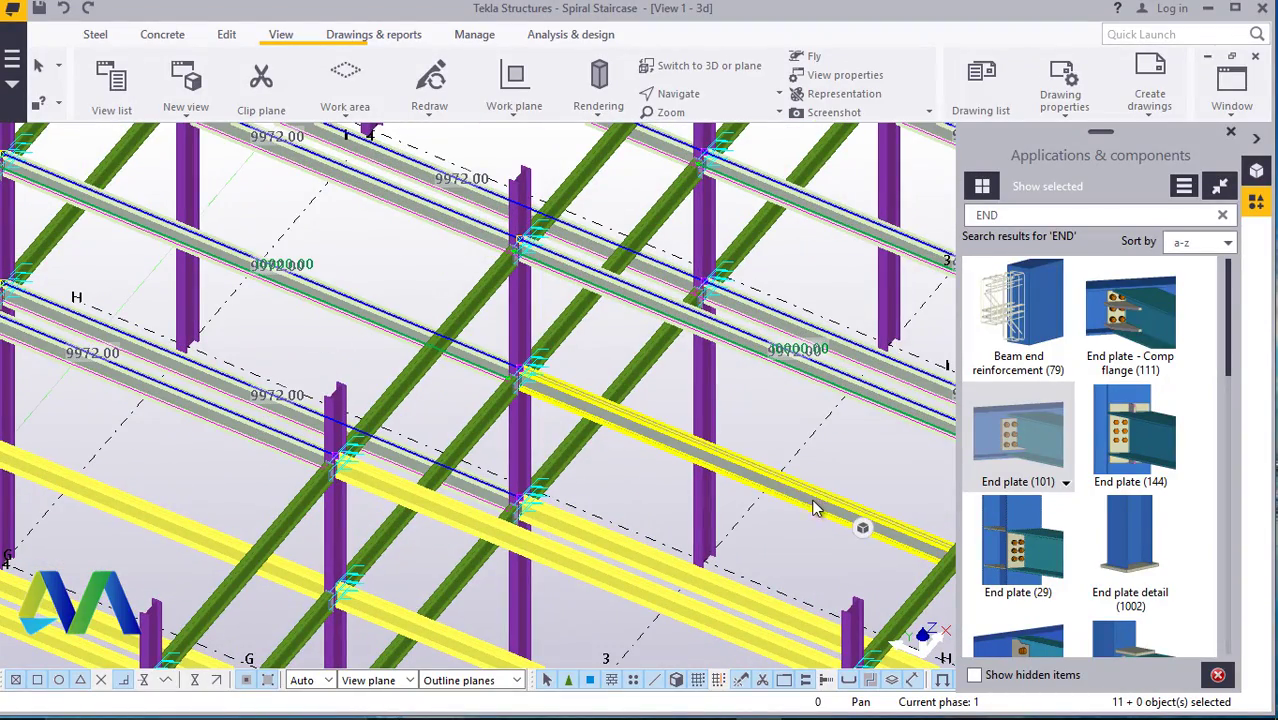
pyautogui.keyDown('ctrl'); pyautogui.click(812, 508); pyautogui.keyUp('ctrl')
pyautogui.keyDown('ctrl'); pyautogui.click(698, 630); pyautogui.keyUp('ctrl')
pyautogui.scroll(-4, 642, 425)
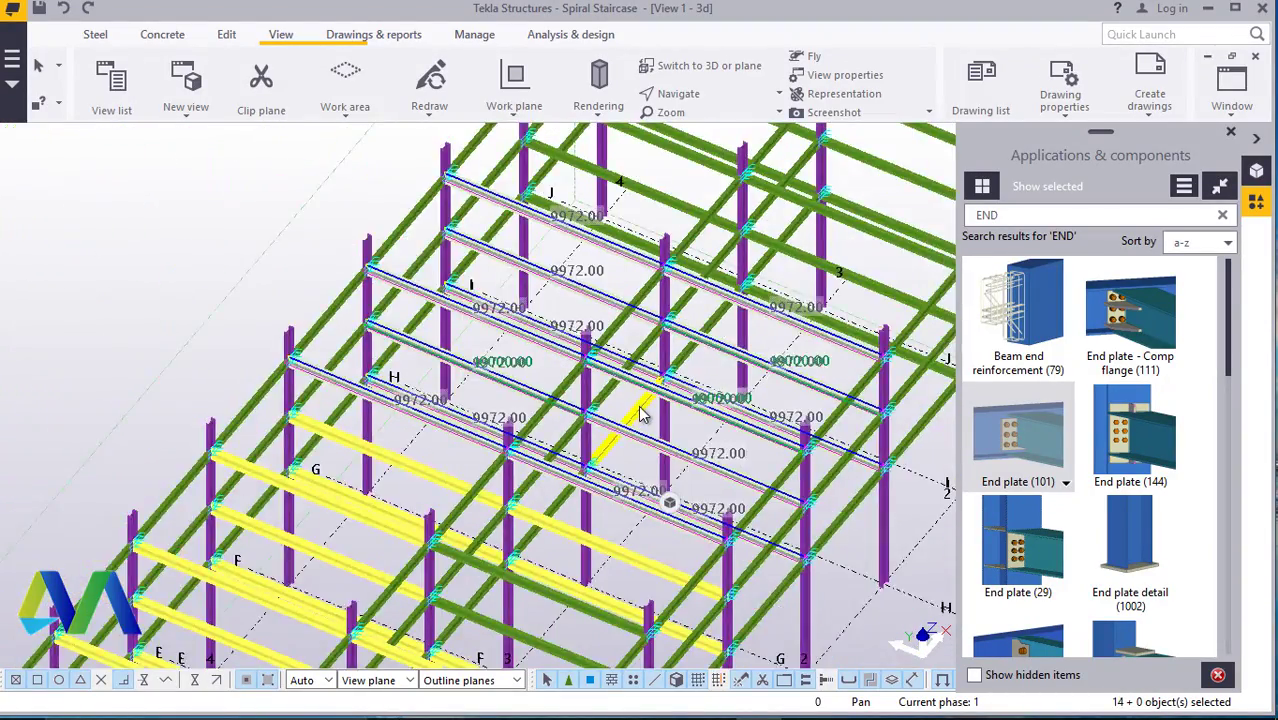
# - Select the remaining yellow beams on grid lines F and E and the top beams on line D, and clear their highlighting
pyautogui.scroll(4, 530, 588)
pyautogui.scroll(2, 530, 588)
pyautogui.keyDown('ctrl'); pyautogui.click(396, 532); pyautogui.keyUp('ctrl')
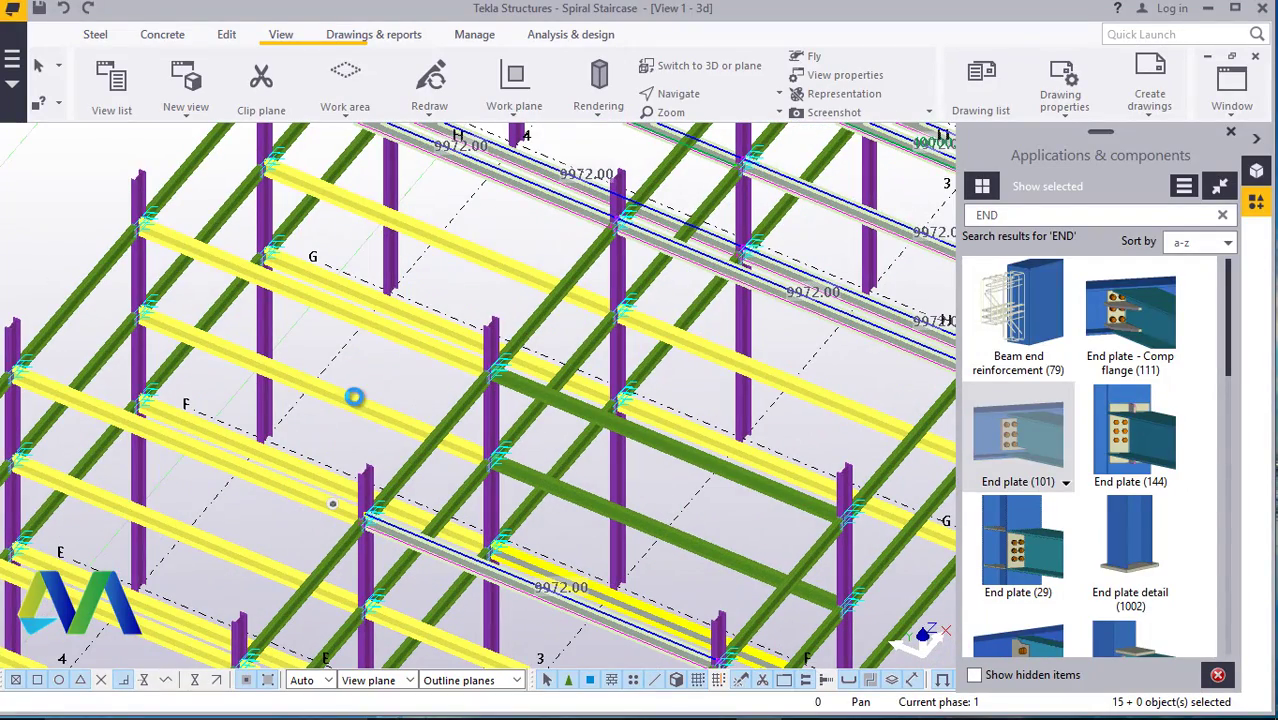
pyautogui.keyDown('ctrl'); pyautogui.click(332, 503); pyautogui.keyUp('ctrl')
pyautogui.keyDown('ctrl'); pyautogui.click(380, 323); pyautogui.keyUp('ctrl')
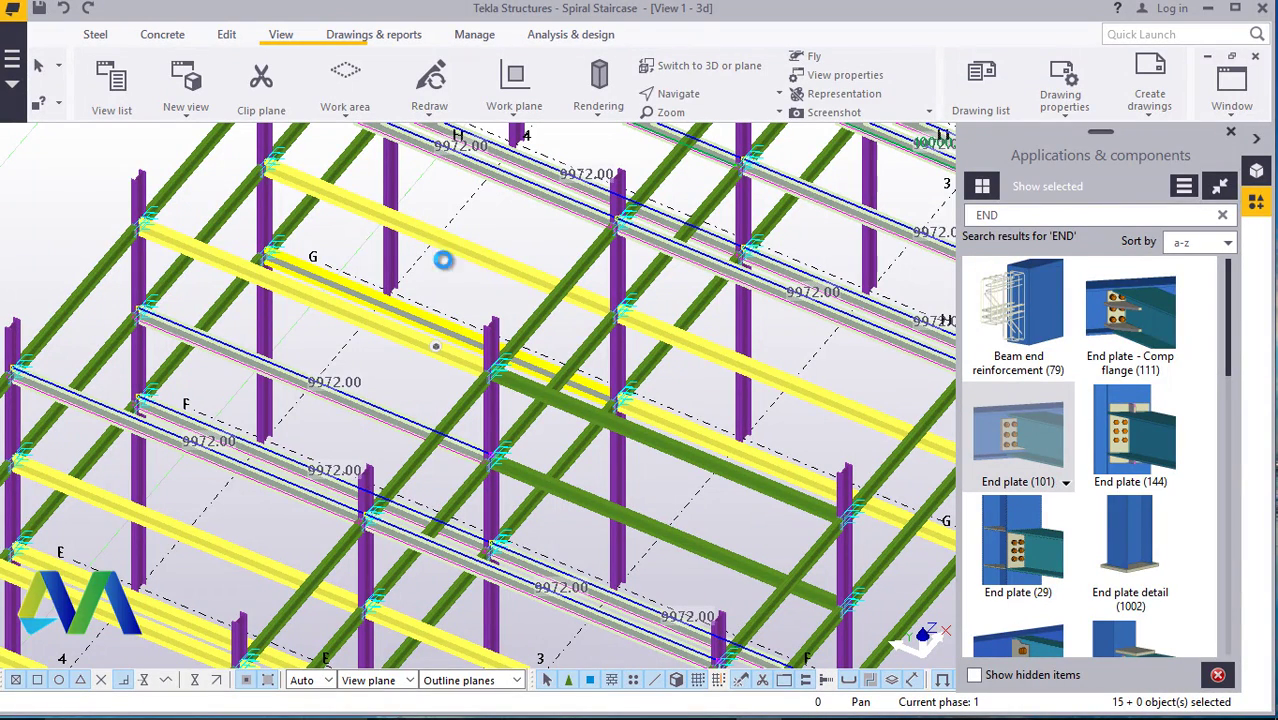
pyautogui.keyDown('ctrl'); pyautogui.click(692, 349); pyautogui.keyUp('ctrl')
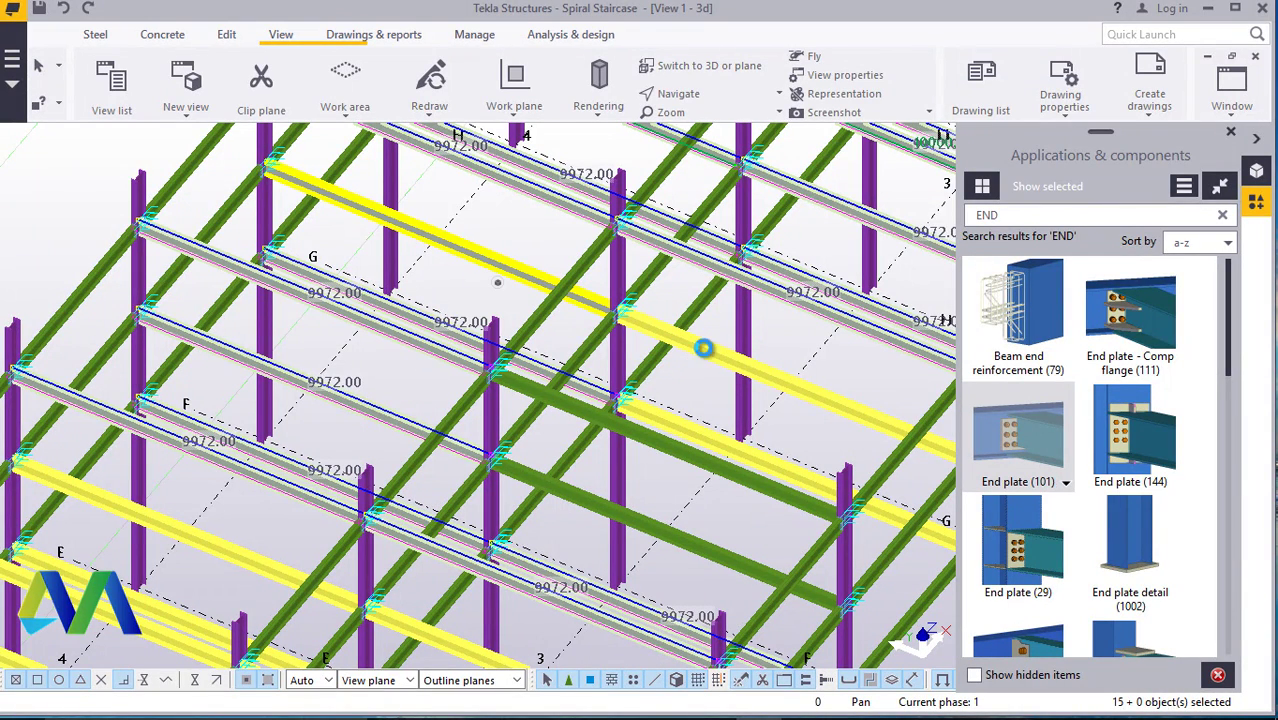
pyautogui.keyDown('ctrl'); pyautogui.click(705, 435); pyautogui.keyUp('ctrl')
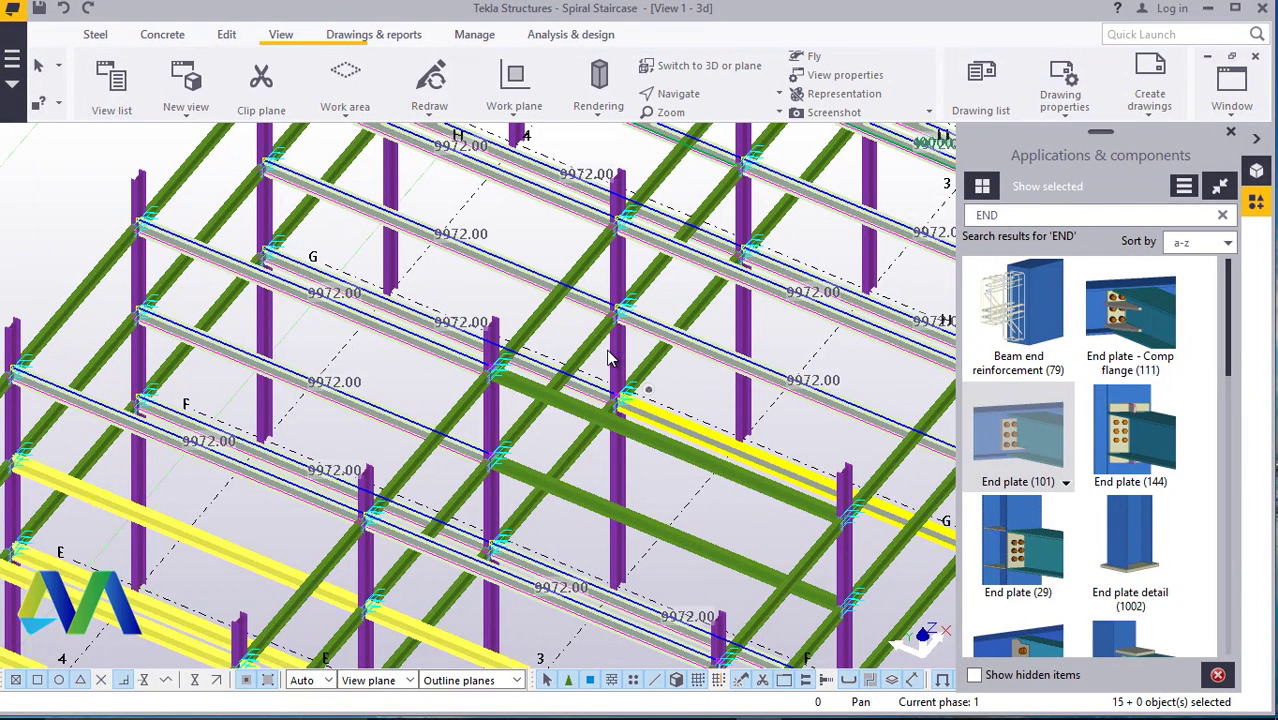
pyautogui.press('Delete')
# - Select the three beam levels on grid line B and the lower two levels on line C between lines 2 and 3
pyautogui.scroll(-7, 563, 362)
pyautogui.scroll(5, 565, 430)
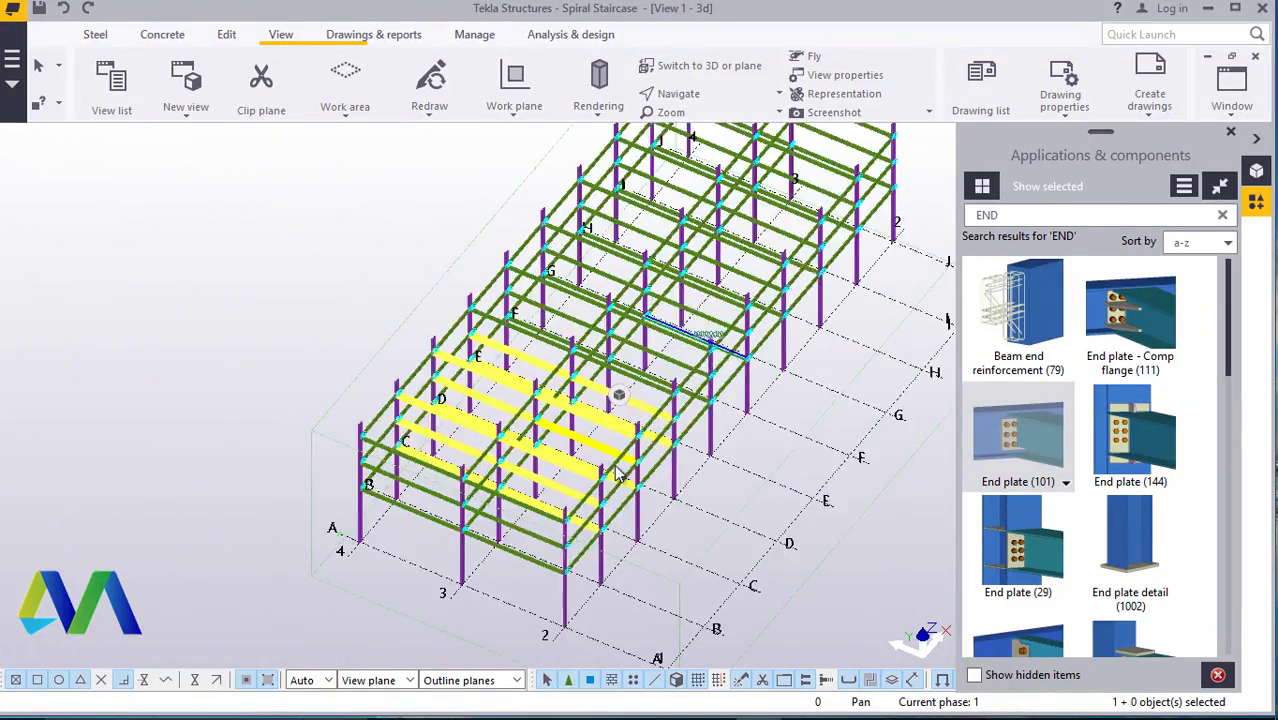
pyautogui.scroll(5, 577, 546)
pyautogui.keyDown('ctrl'); pyautogui.click(391, 516); pyautogui.keyUp('ctrl')
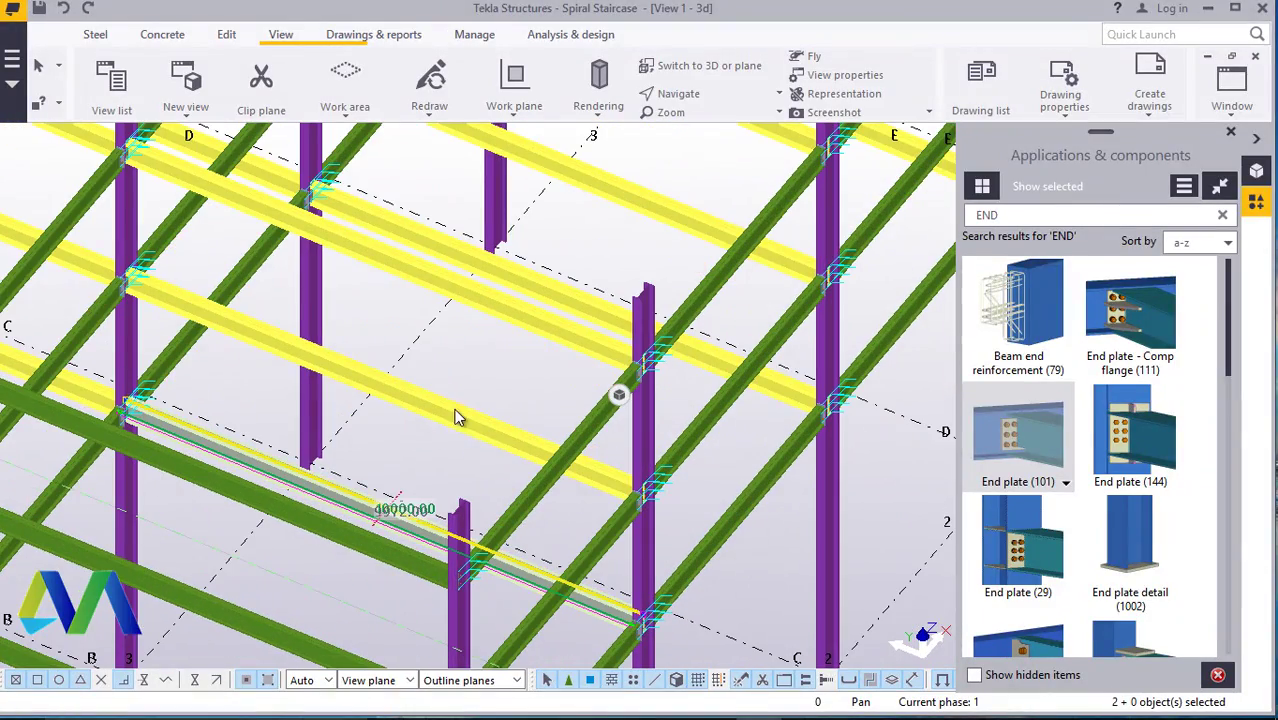
pyautogui.keyDown('ctrl'); pyautogui.click(489, 303); pyautogui.keyUp('ctrl')
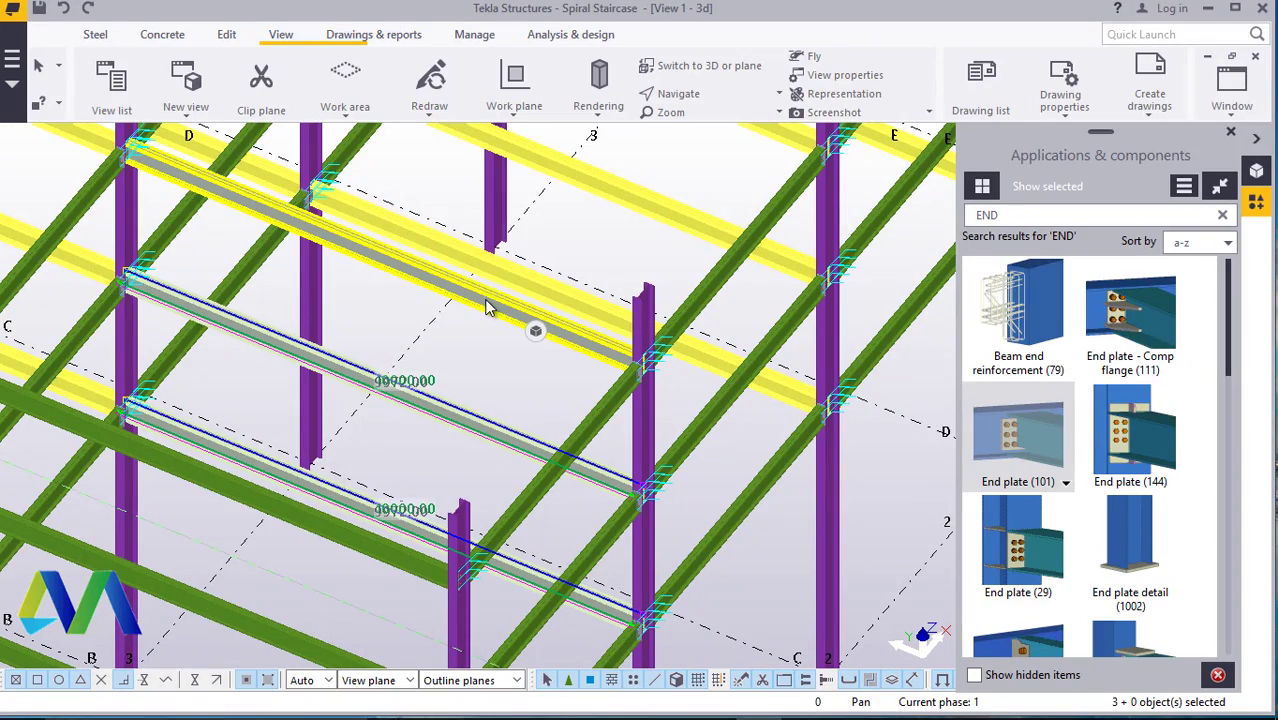
pyautogui.keyDown('ctrl'); pyautogui.click(525, 282); pyautogui.keyUp('ctrl')
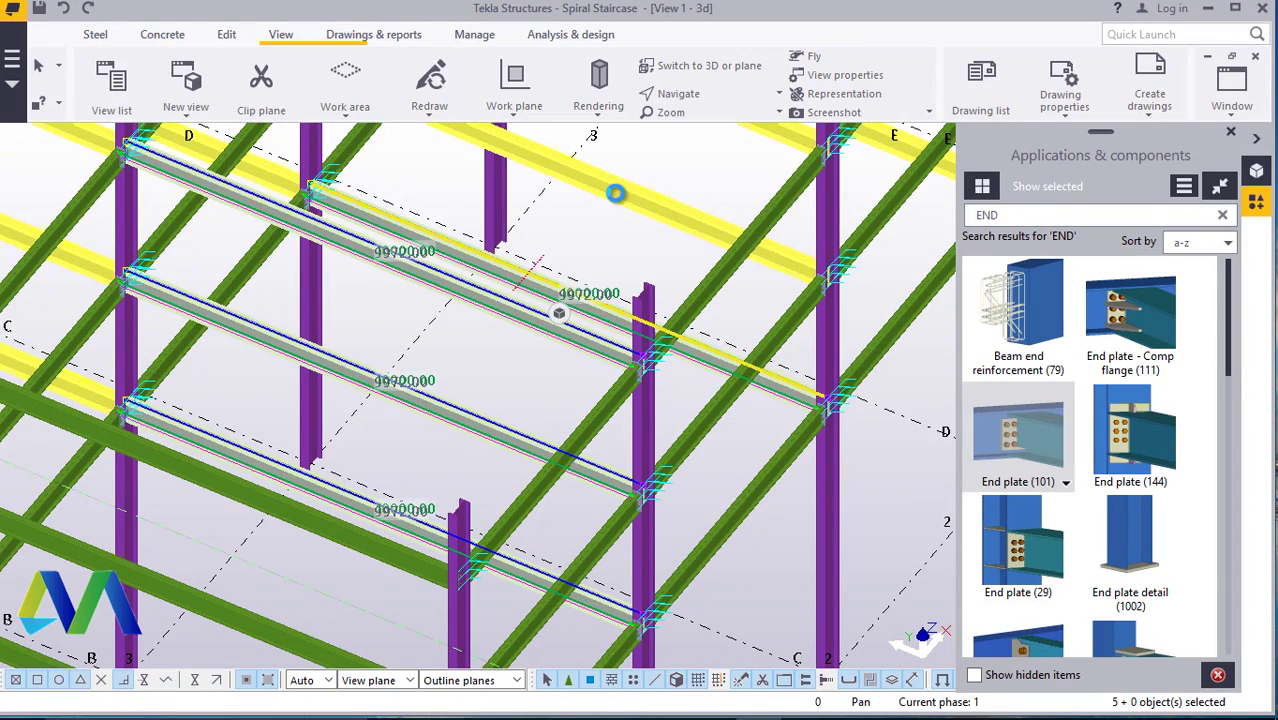
pyautogui.scroll(-5, 484, 497)
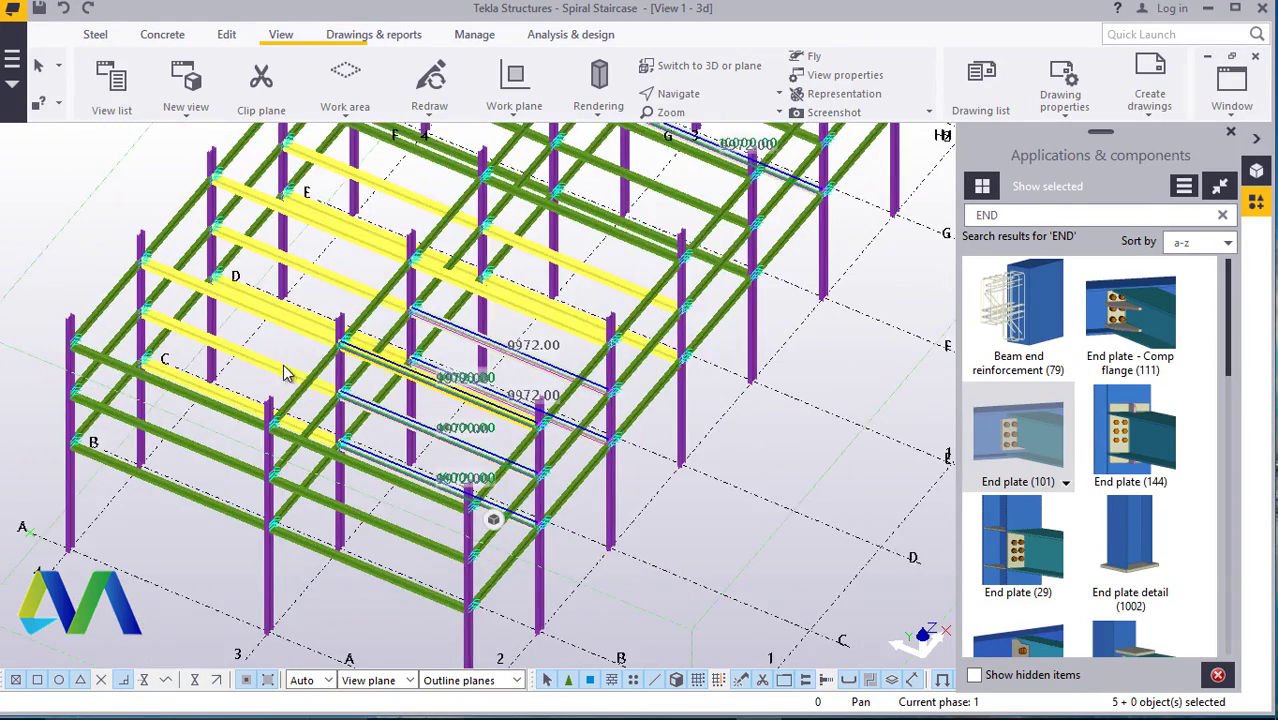
# - Add the three beam levels on grid line B and the lower two on line C between lines 3 and 4 to the selection
pyautogui.scroll(3, 283, 371)
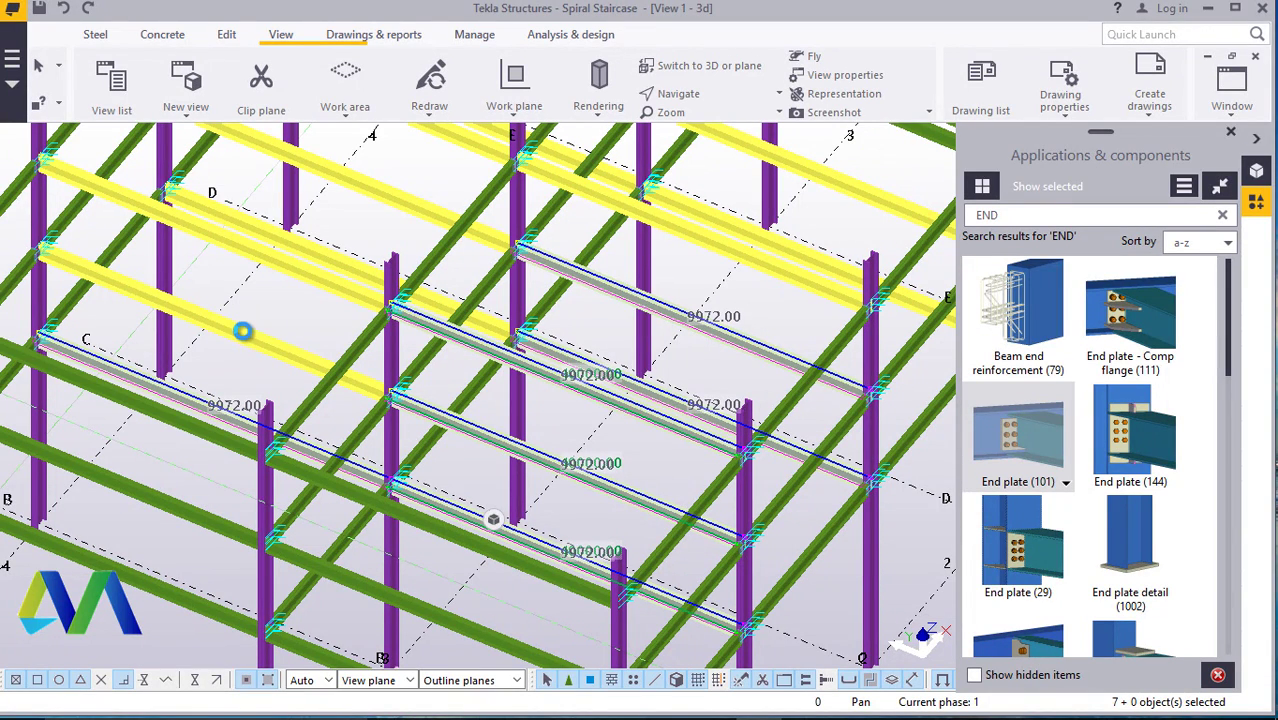
pyautogui.keyDown('ctrl'); pyautogui.click(290, 266); pyautogui.keyUp('ctrl')
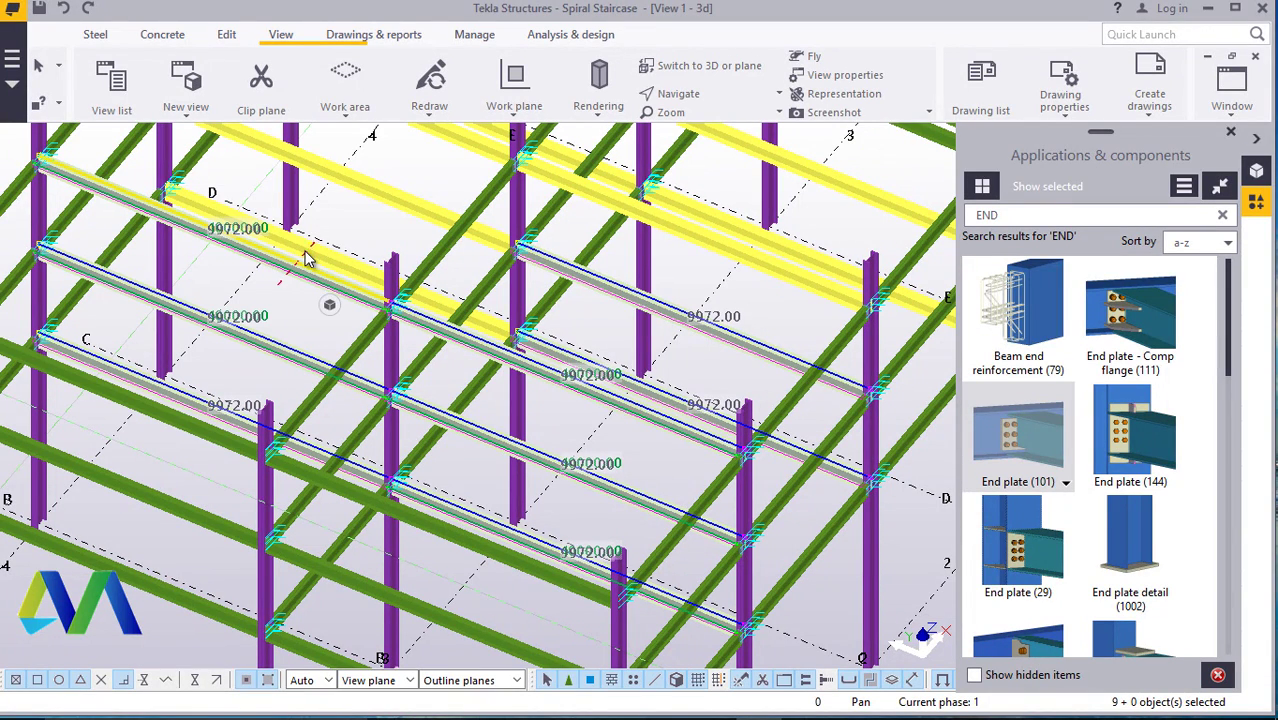
pyautogui.keyDown('ctrl'); pyautogui.click(389, 193); pyautogui.keyUp('ctrl')
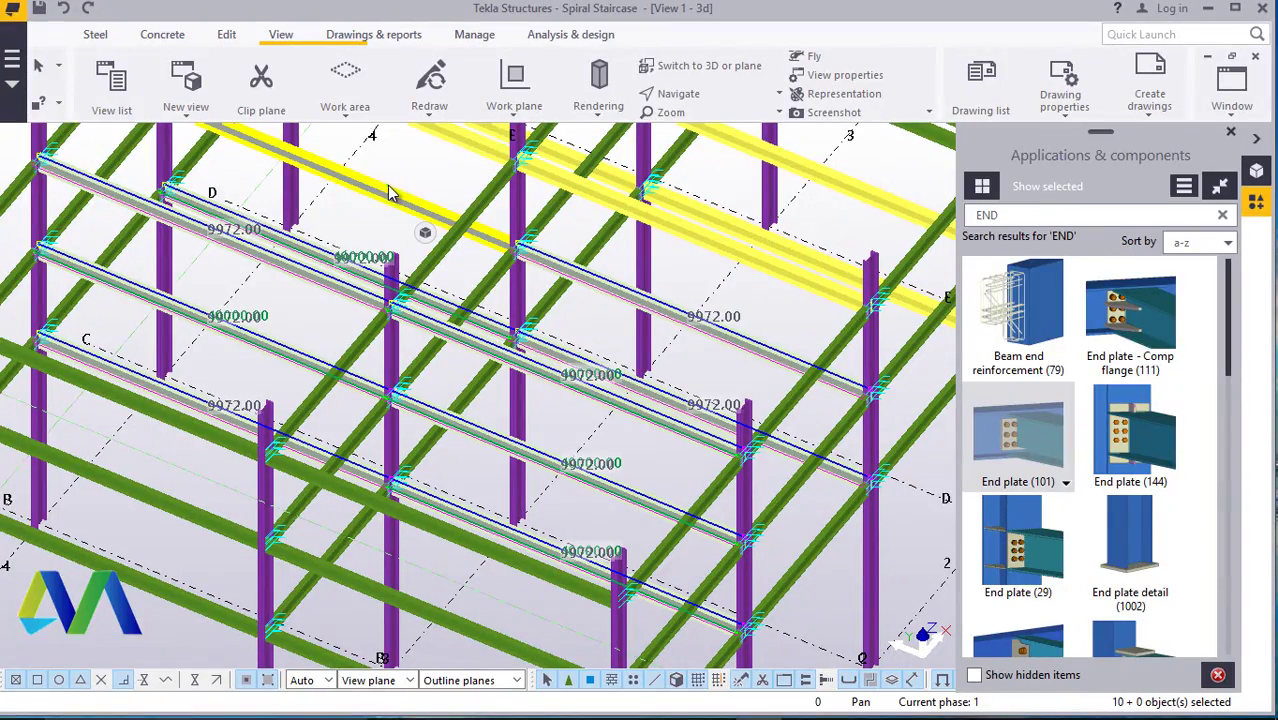
pyautogui.scroll(-5, 574, 357)
pyautogui.scroll(8, 546, 265)
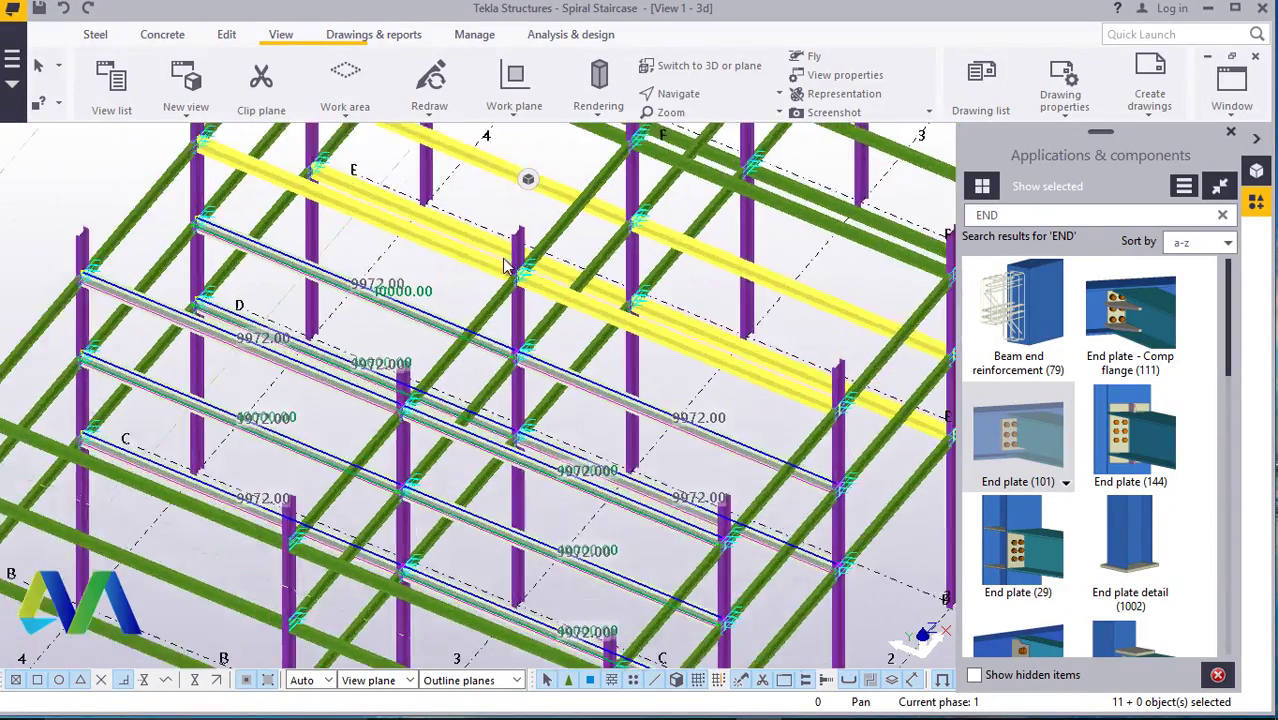
# - Select the top beams on grid line C and the lower two beam levels on line D, releasing the earlier selected beams
pyautogui.scroll(2, 455, 265)
pyautogui.keyDown('ctrl'); pyautogui.click(450, 225); pyautogui.keyUp('ctrl')
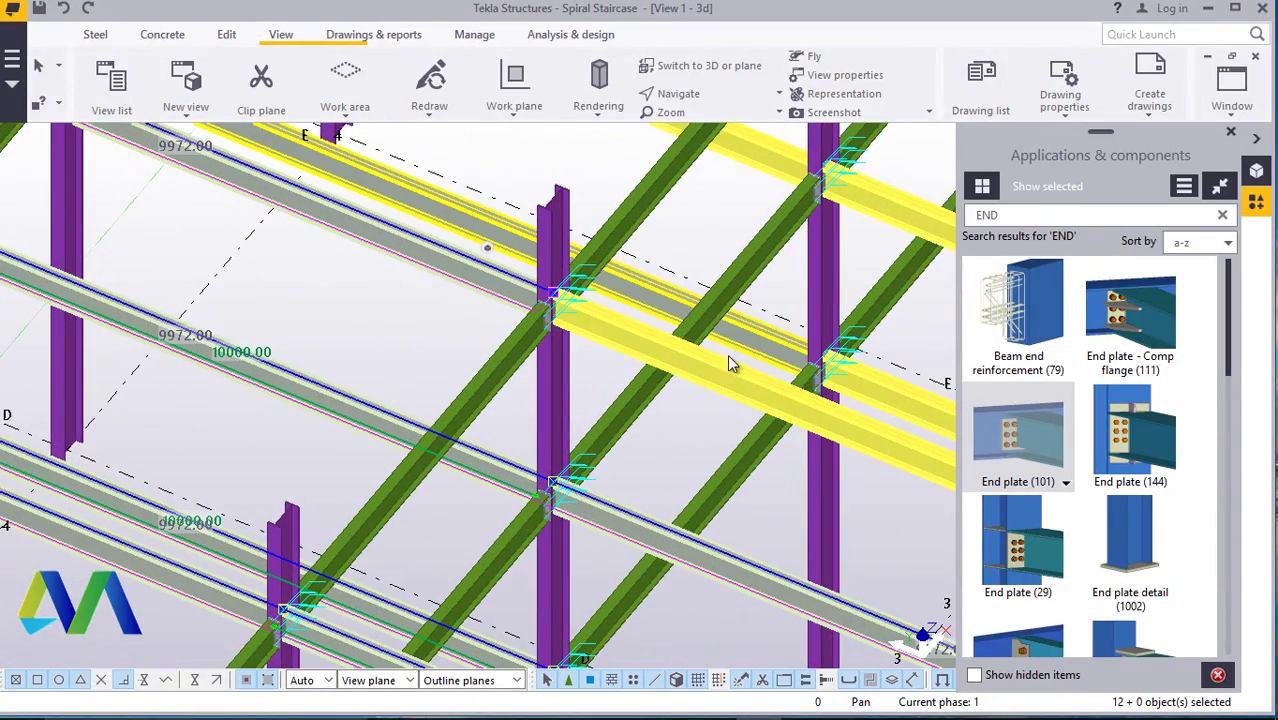
pyautogui.click(735, 382)
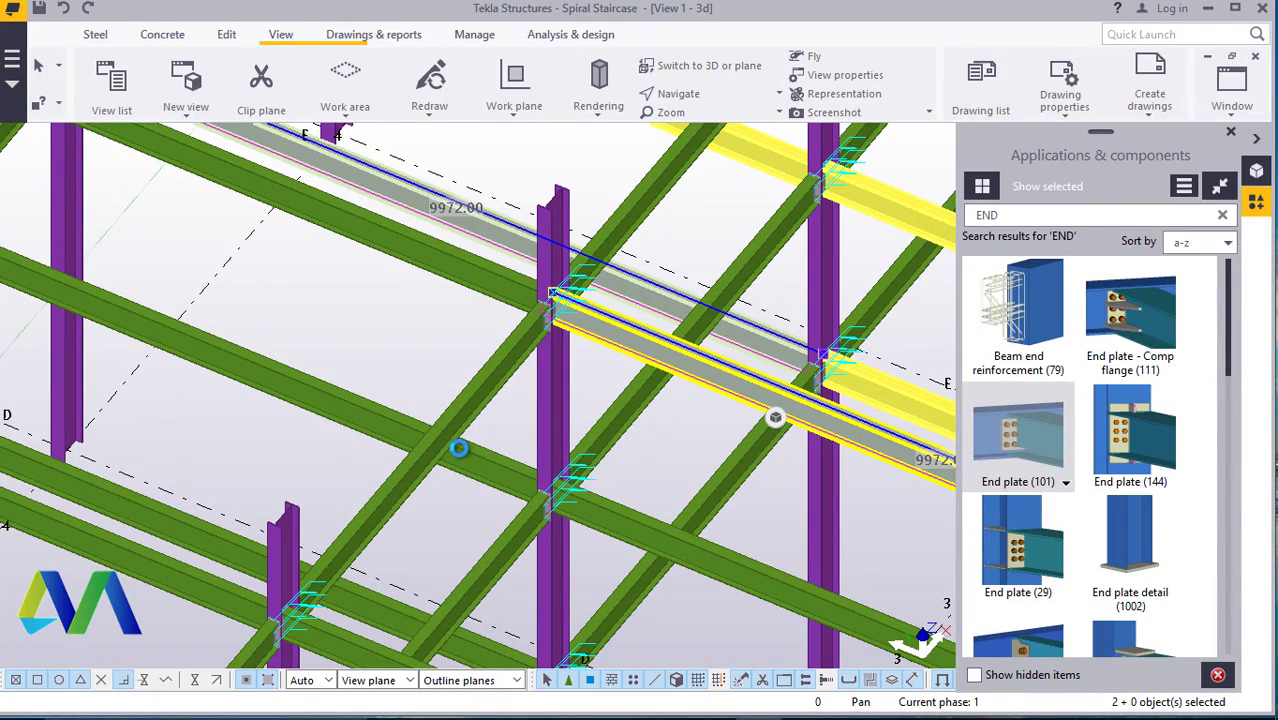
pyautogui.scroll(-4, 458, 447)
pyautogui.scroll(3, 860, 380)
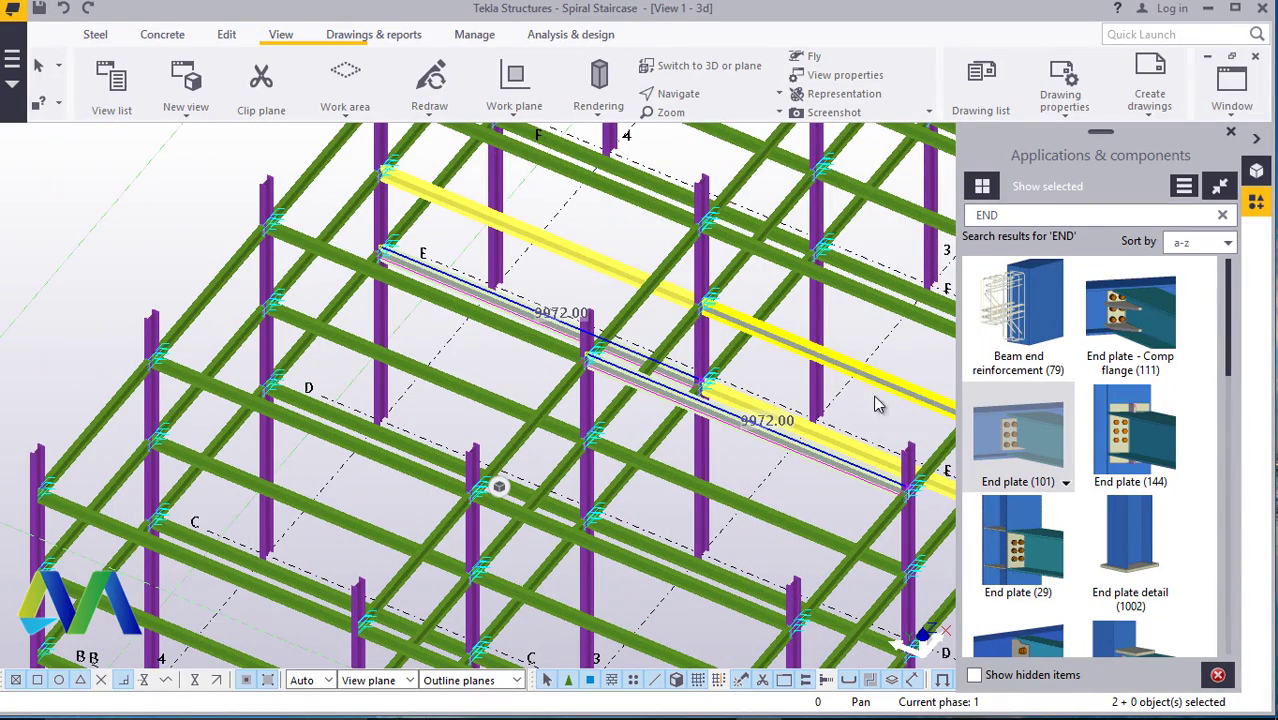
pyautogui.keyDown('ctrl'); pyautogui.click(564, 246); pyautogui.keyUp('ctrl')
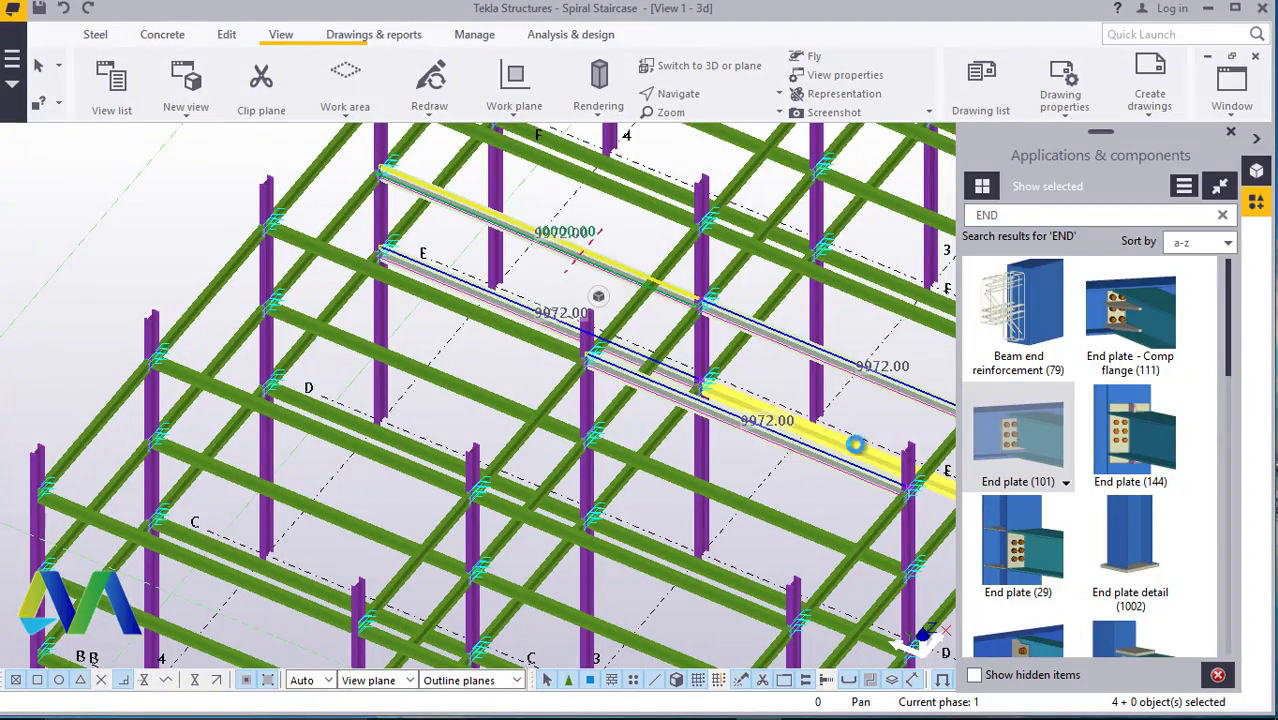
pyautogui.keyDown('ctrl'); pyautogui.click(342, 406); pyautogui.keyUp('ctrl')
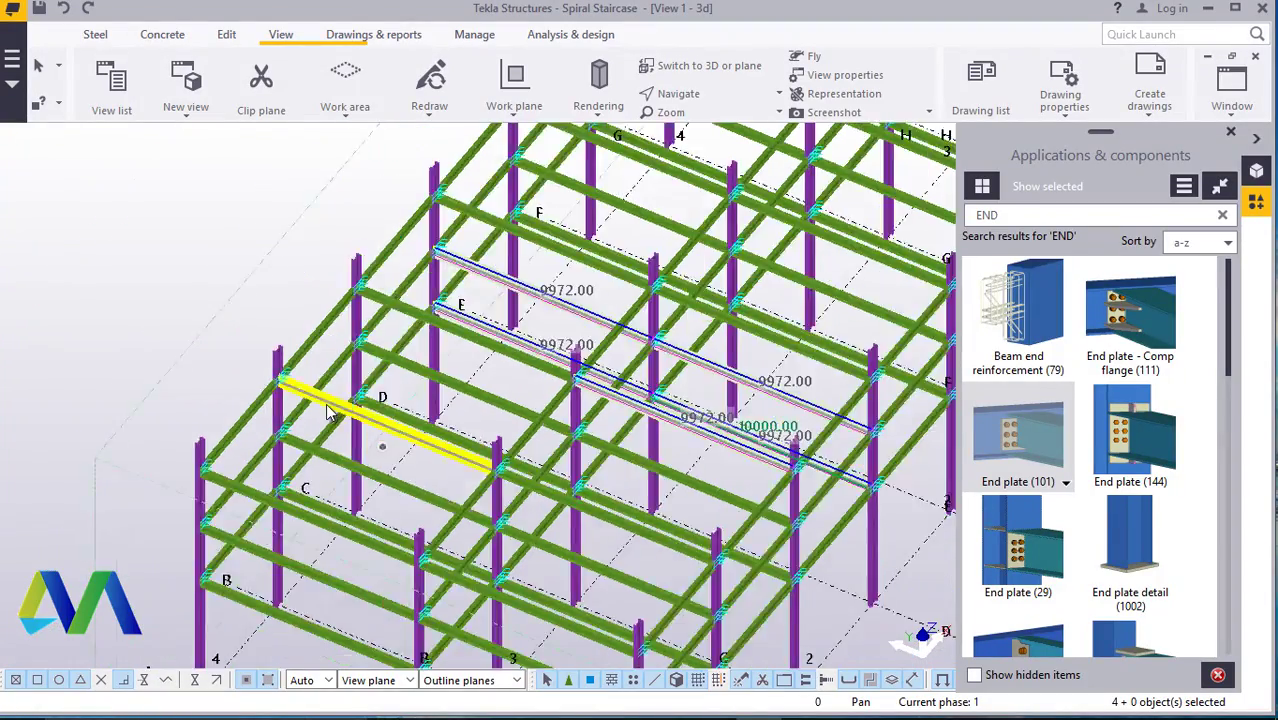
# - Close the component catalog, set a view point to look at the frame from lower down, and release the selected beams
pyautogui.scroll(-5, 345, 405)
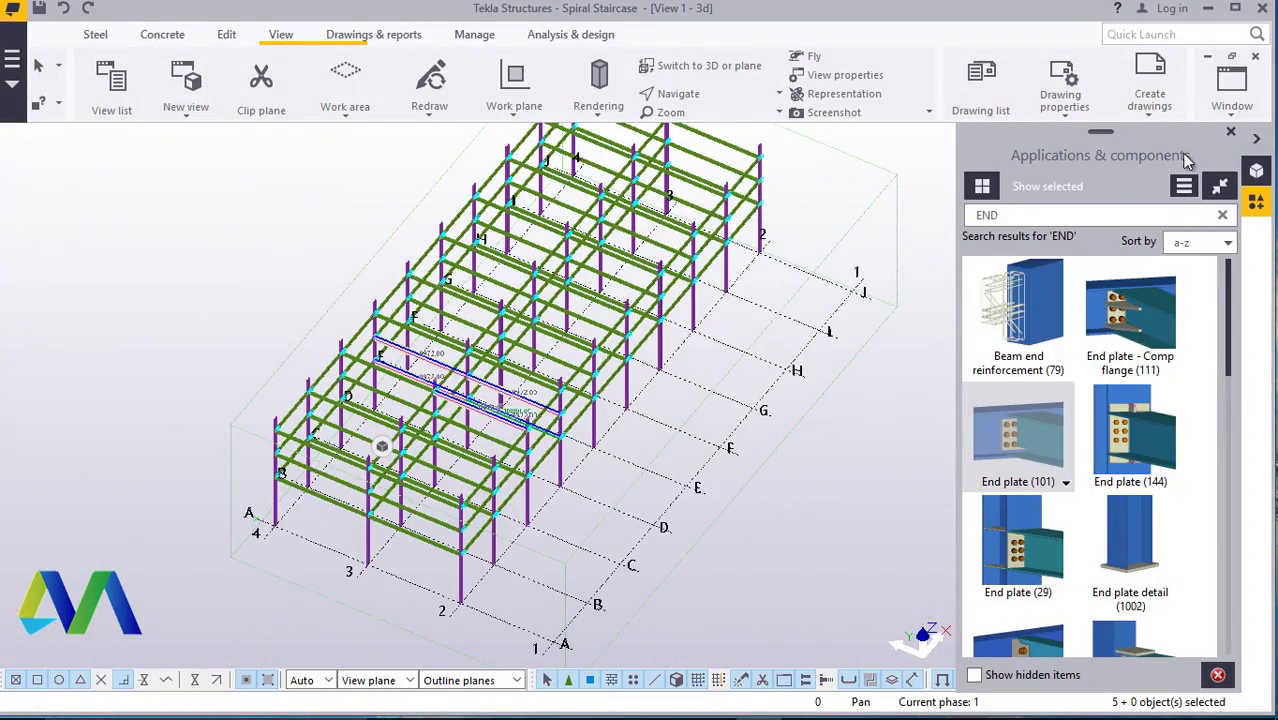
pyautogui.click(1231, 134)
pyautogui.click(705, 96)
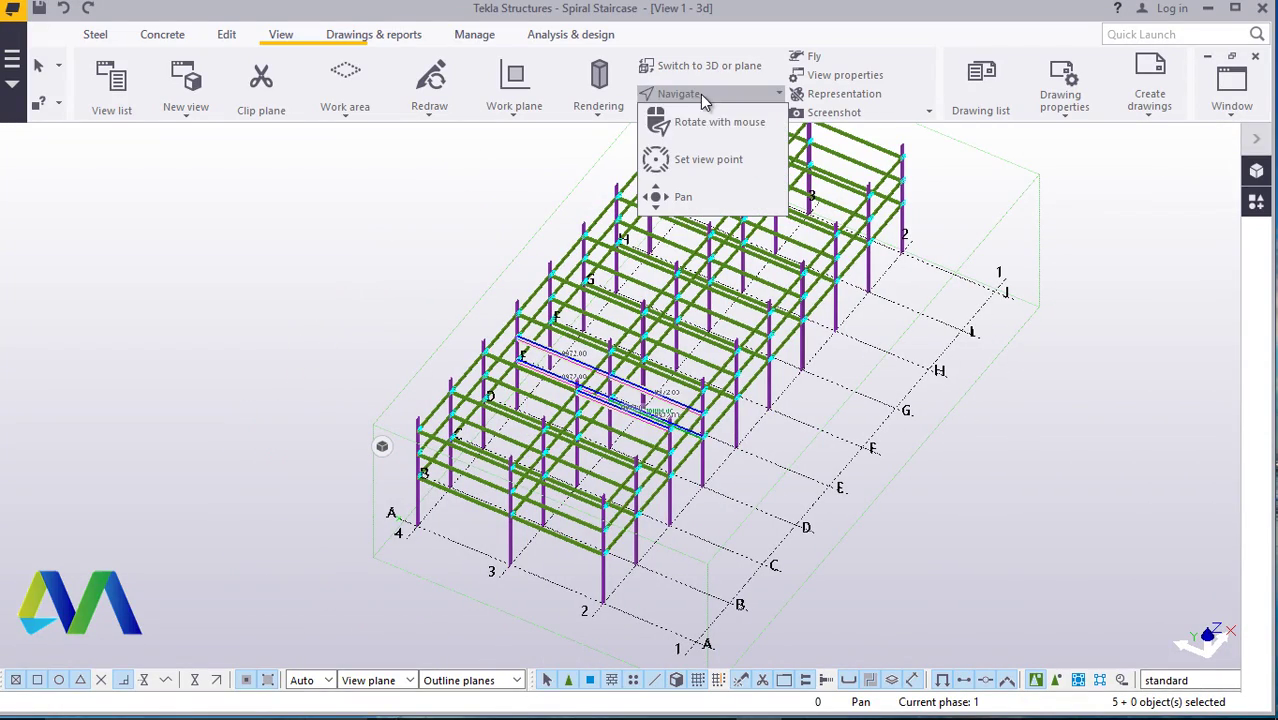
pyautogui.click(736, 162)
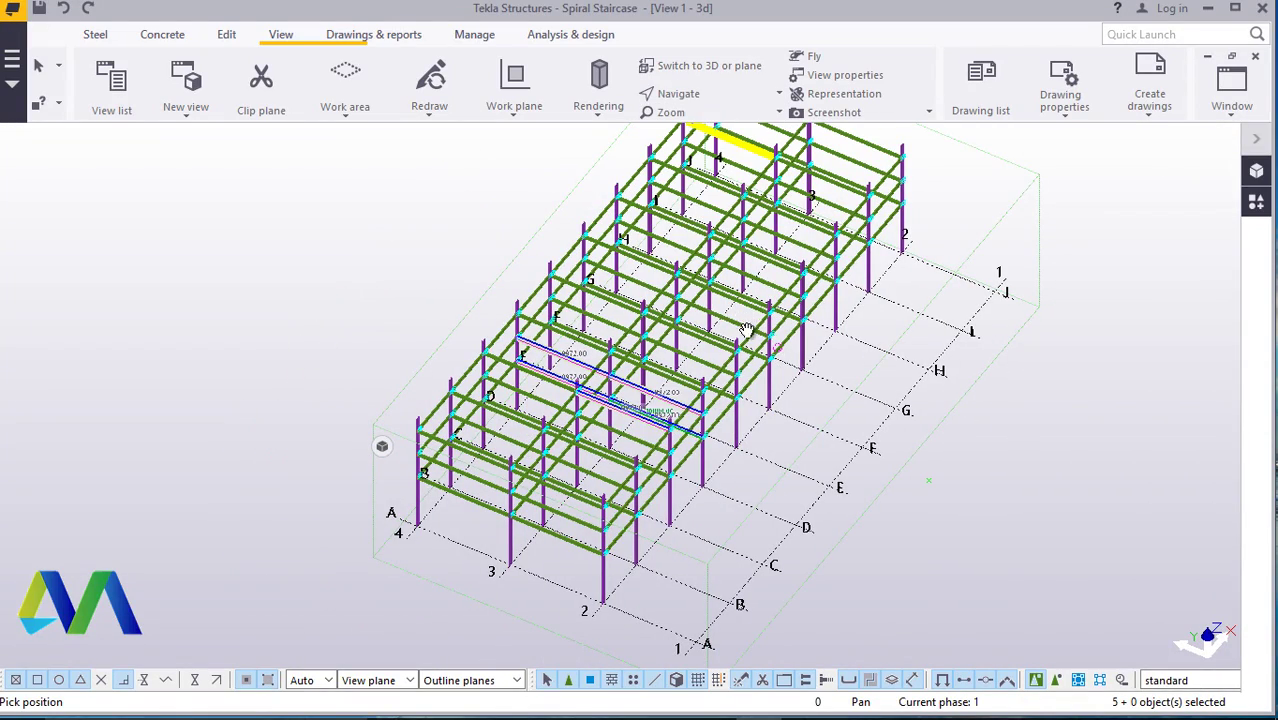
pyautogui.keyDown('ctrl'); pyautogui.moveTo(747, 330); pyautogui.dragTo(697, 264, button='middle'); pyautogui.keyUp('ctrl')
pyautogui.scroll(4, 700, 268)
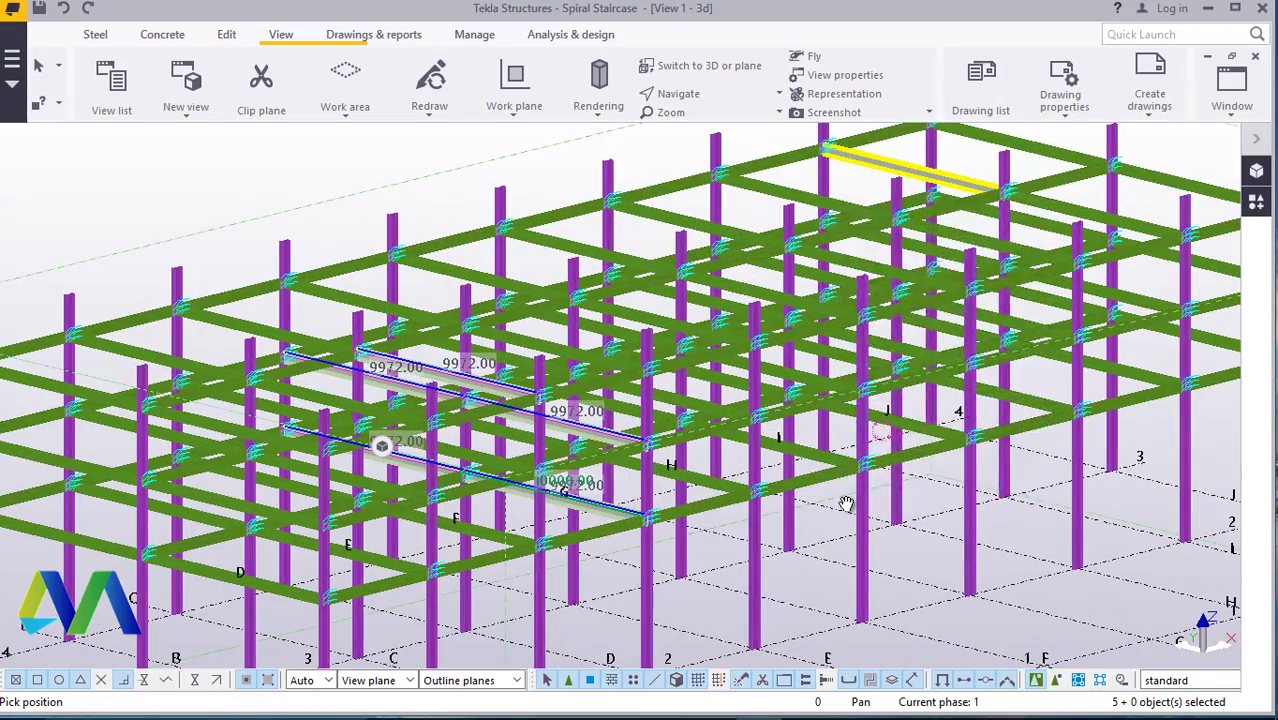
pyautogui.rightClick(845, 503)
pyautogui.click(868, 207)
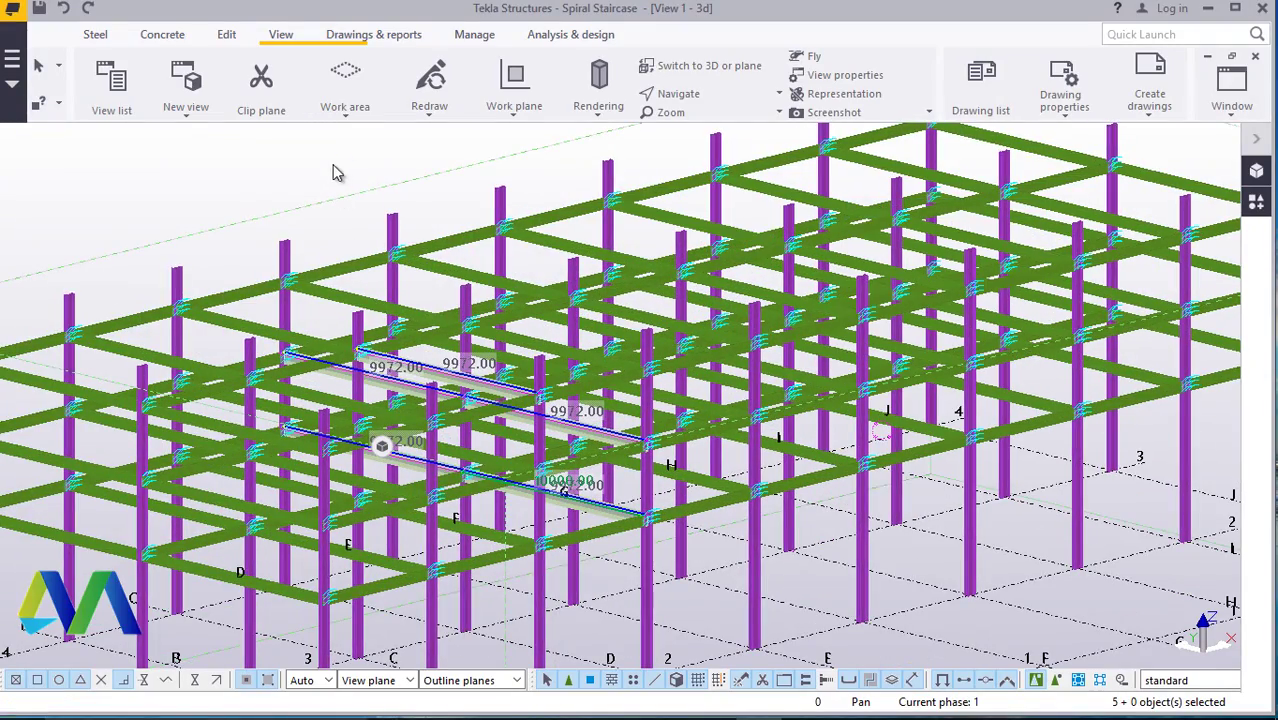
pyautogui.click(337, 173)
# - Set a new view point and examine the whole frame from several sides, covering the beam levels and columns along grid lines A to J
pyautogui.scroll(-4, 393, 243)
pyautogui.click(703, 96)
pyautogui.click(725, 158)
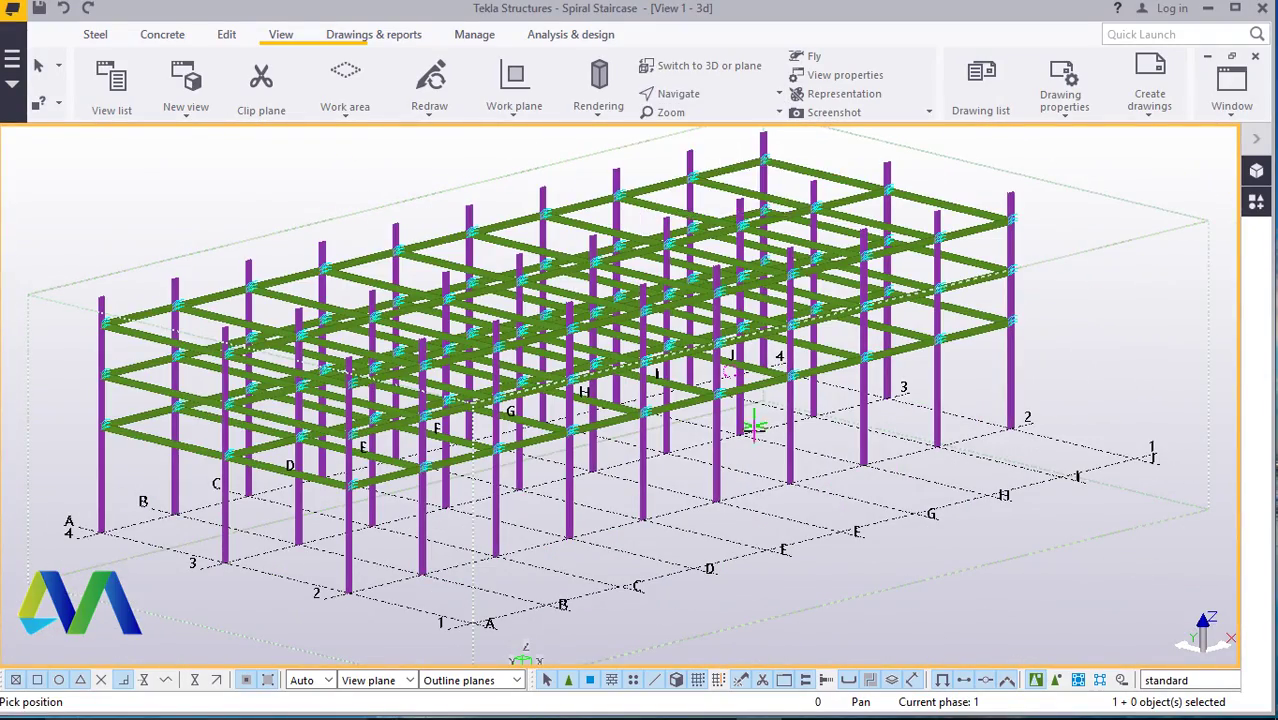
pyautogui.keyDown('ctrl'); pyautogui.moveTo(662, 451); pyautogui.dragTo(622, 462, button='middle'); pyautogui.keyUp('ctrl')
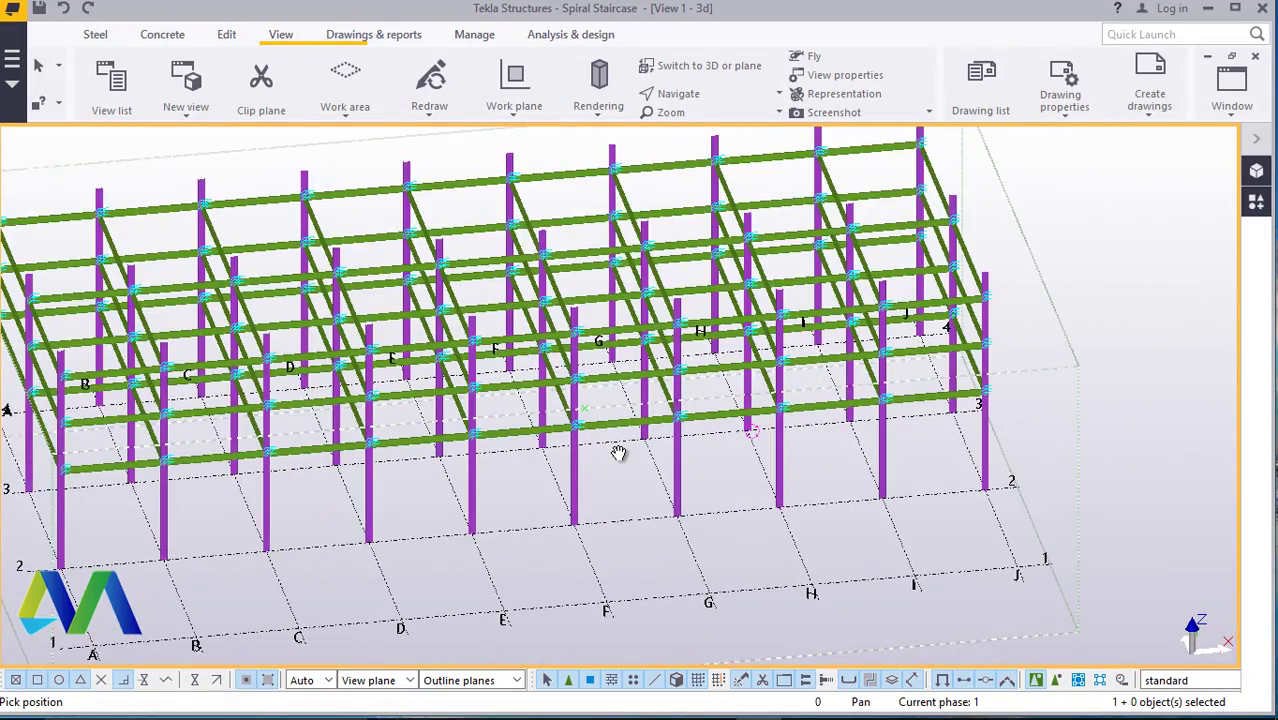
pyautogui.scroll(4, 616, 450)
pyautogui.scroll(4, 613, 450)
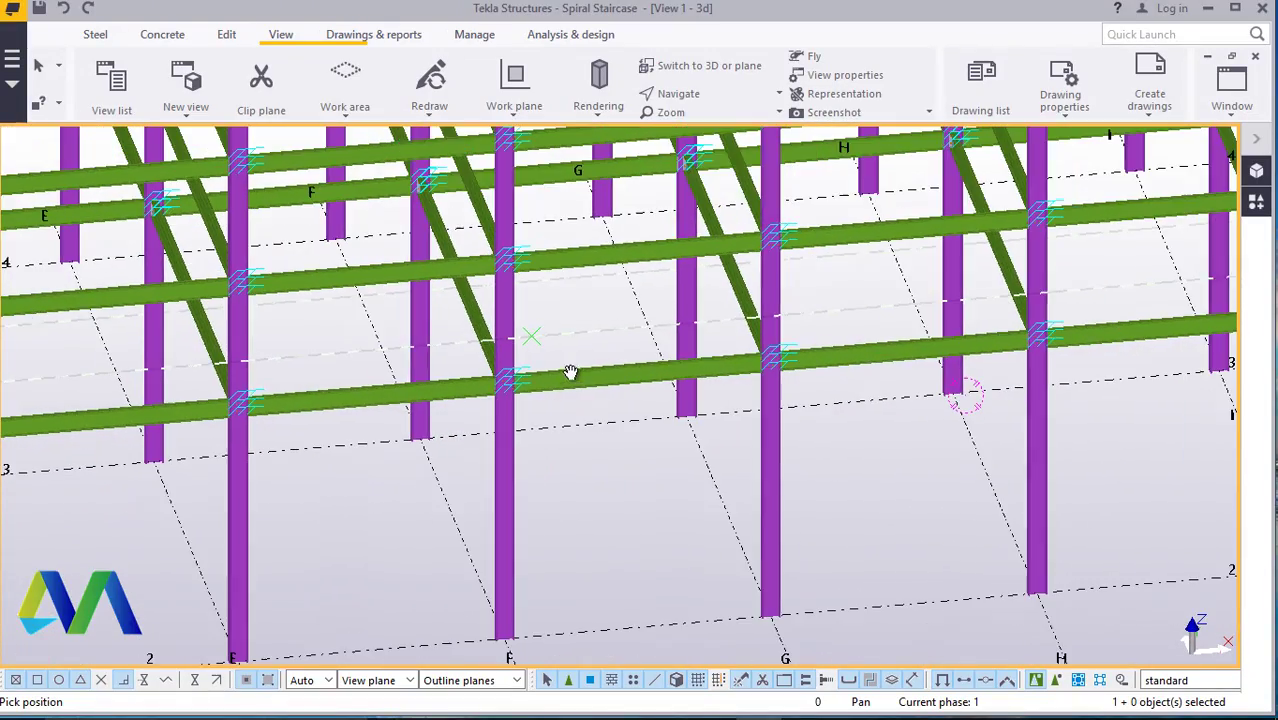
pyautogui.scroll(-6, 664, 355)
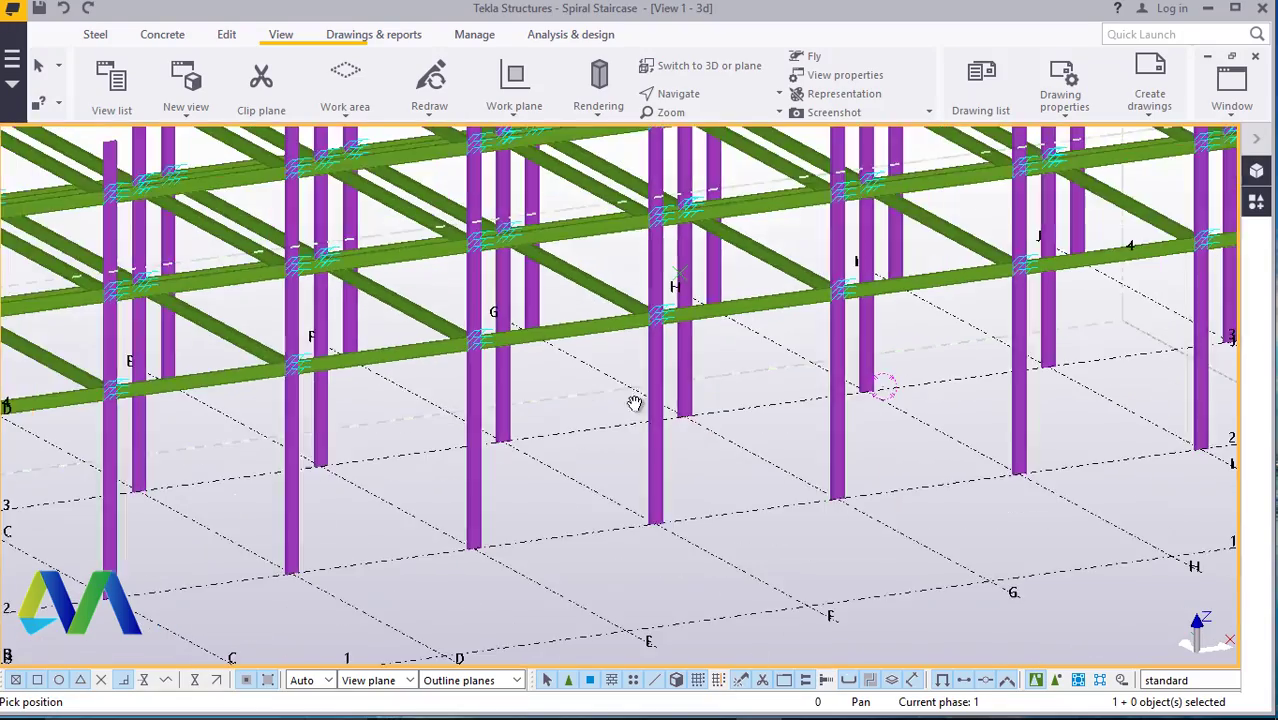
pyautogui.scroll(-6, 727, 180)
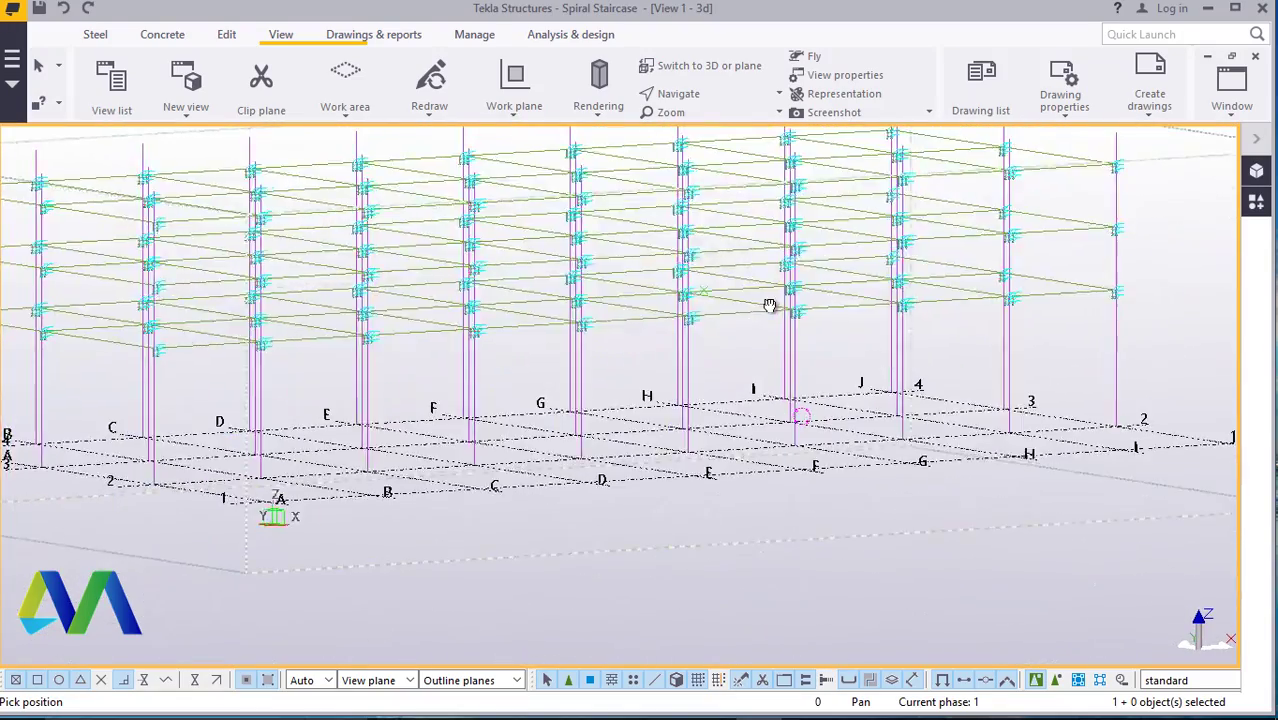
pyautogui.scroll(5, 728, 375)
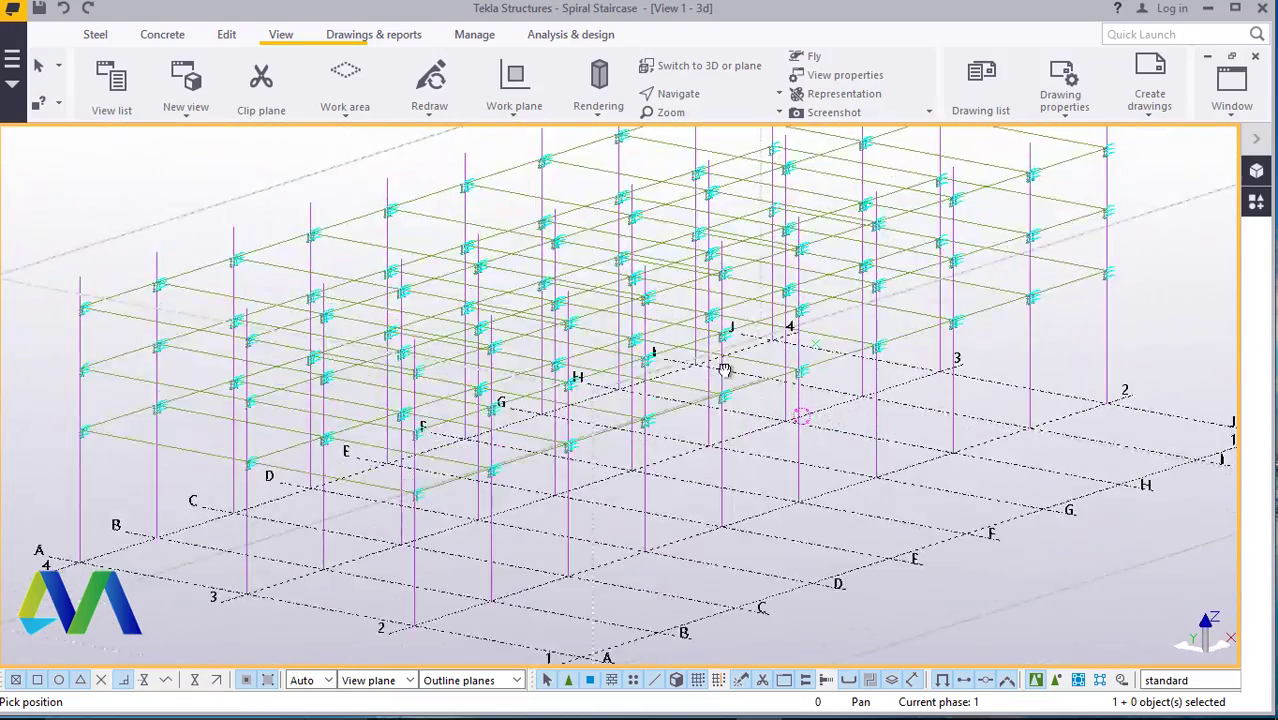
pyautogui.scroll(-3, 633, 396)
pyautogui.keyDown('ctrl'); pyautogui.moveTo(633, 396); pyautogui.dragTo(717, 447, button='middle'); pyautogui.keyUp('ctrl')
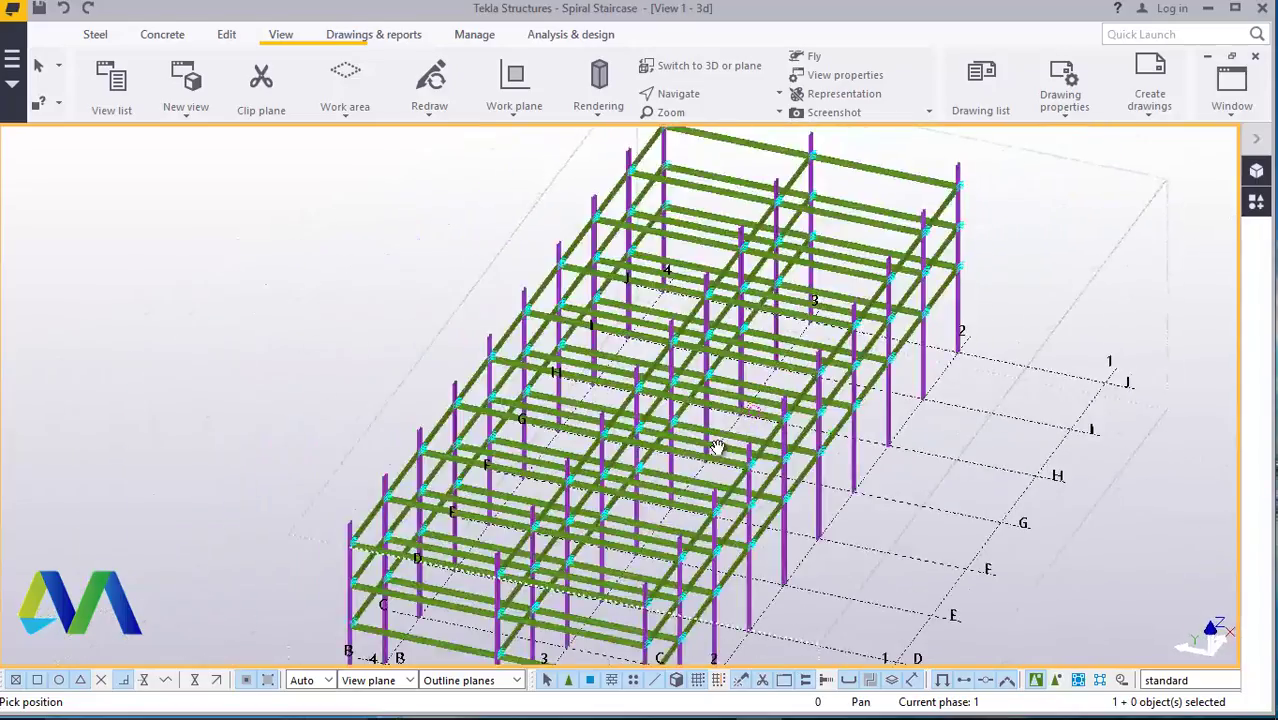
pyautogui.scroll(5, 597, 441)
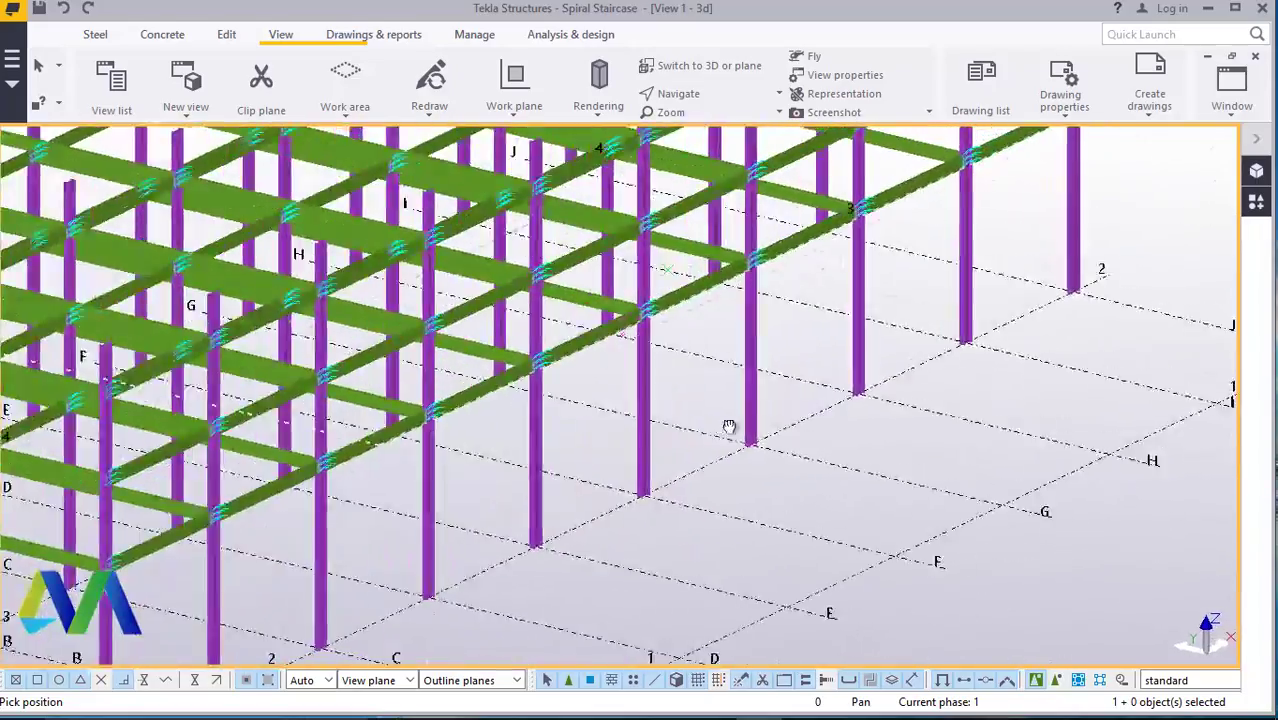
pyautogui.keyDown('ctrl'); pyautogui.moveTo(729, 427); pyautogui.dragTo(531, 451, button='middle'); pyautogui.keyUp('ctrl')
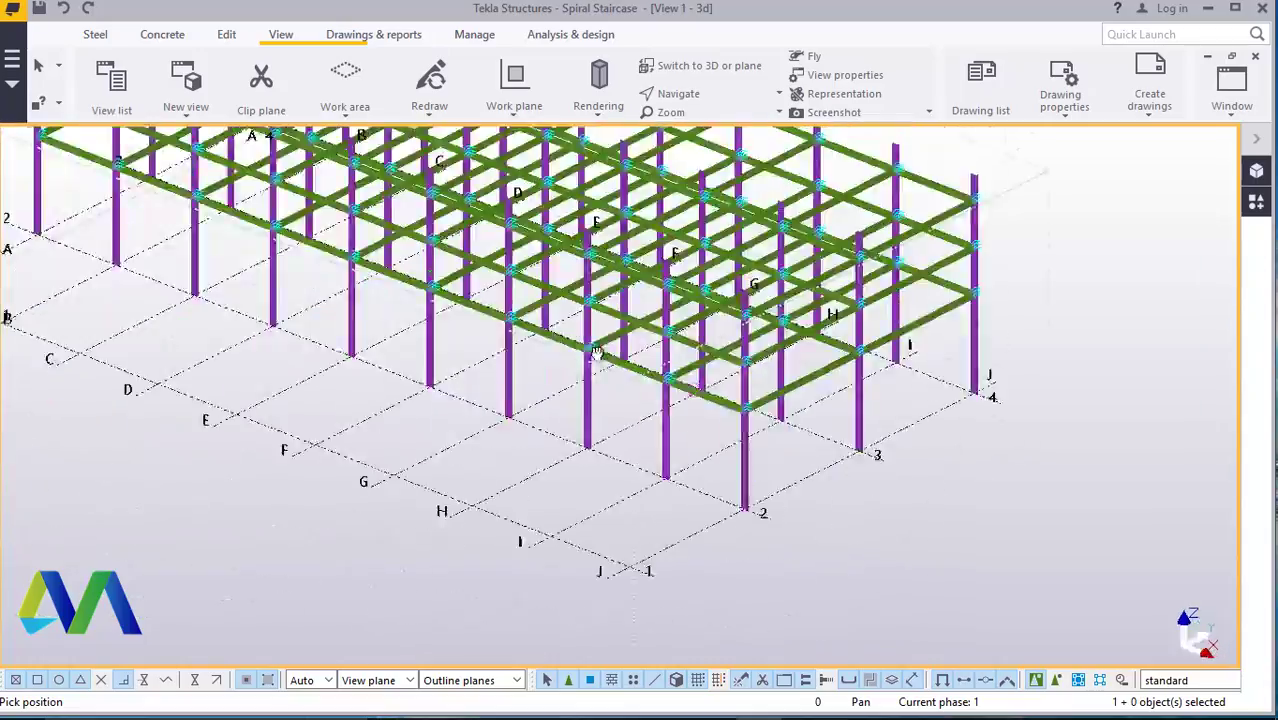
pyautogui.scroll(8, 606, 229)
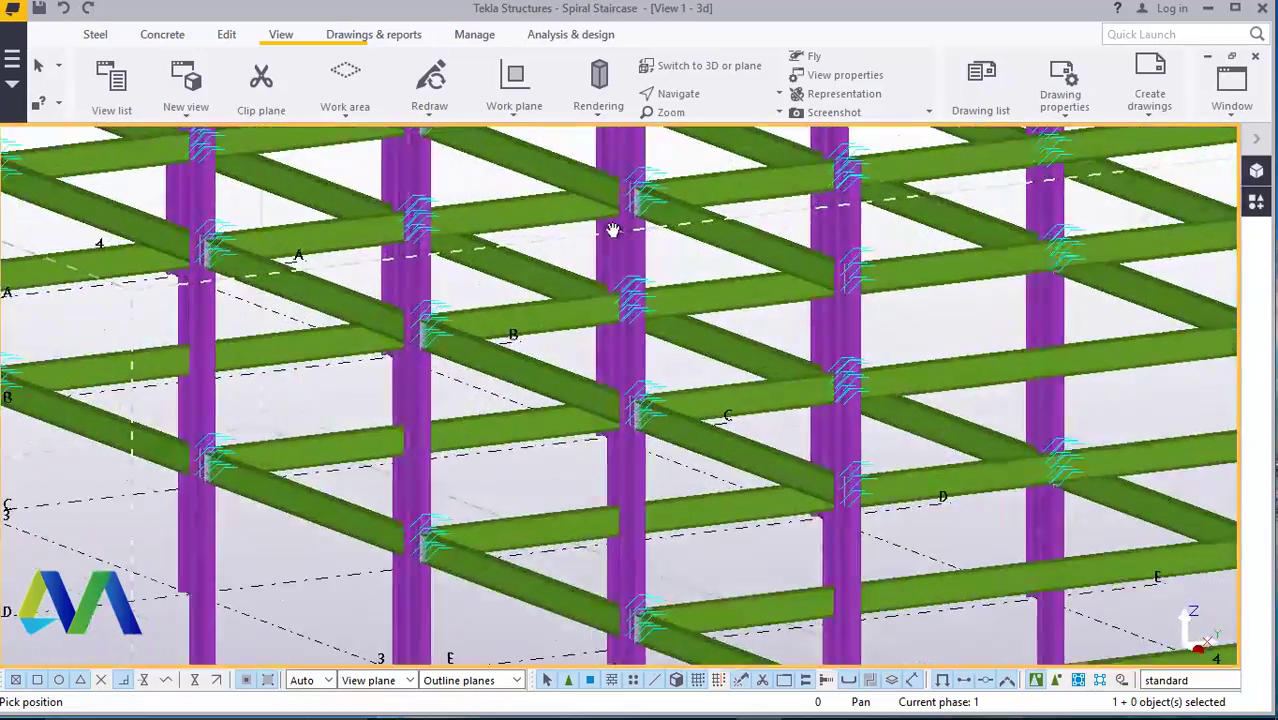
pyautogui.scroll(-8, 734, 332)
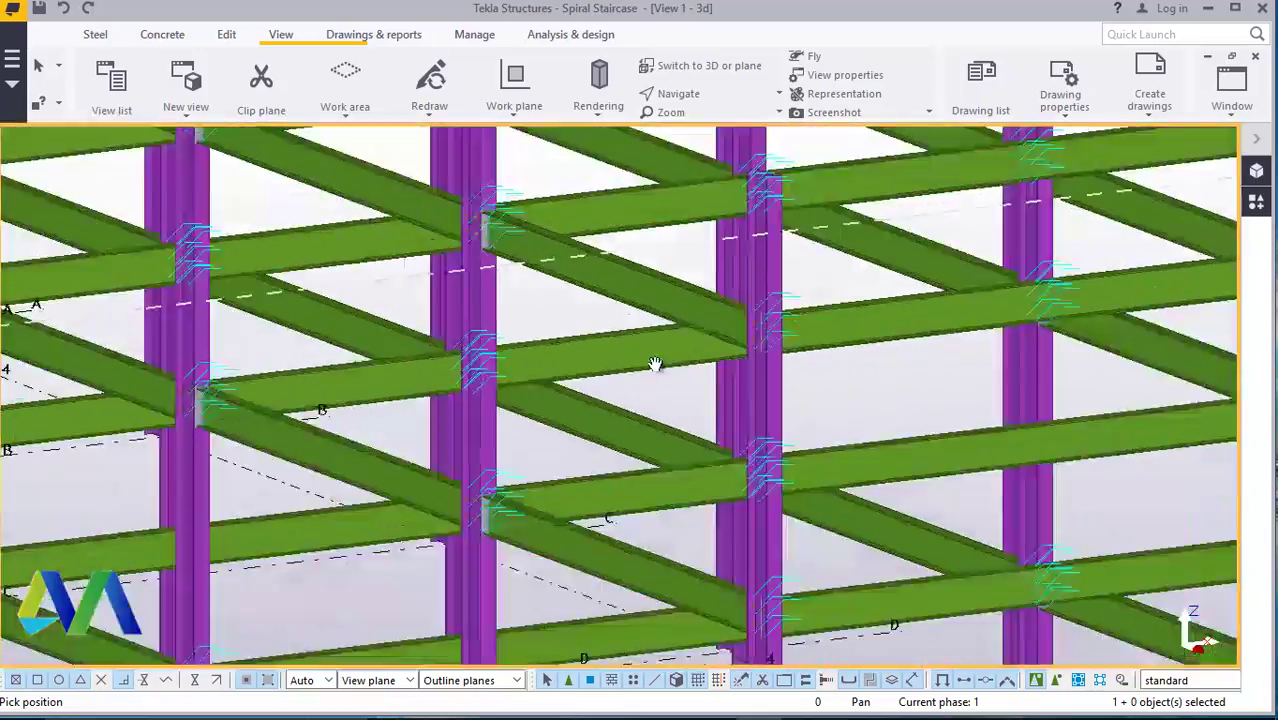
pyautogui.scroll(-3, 720, 376)
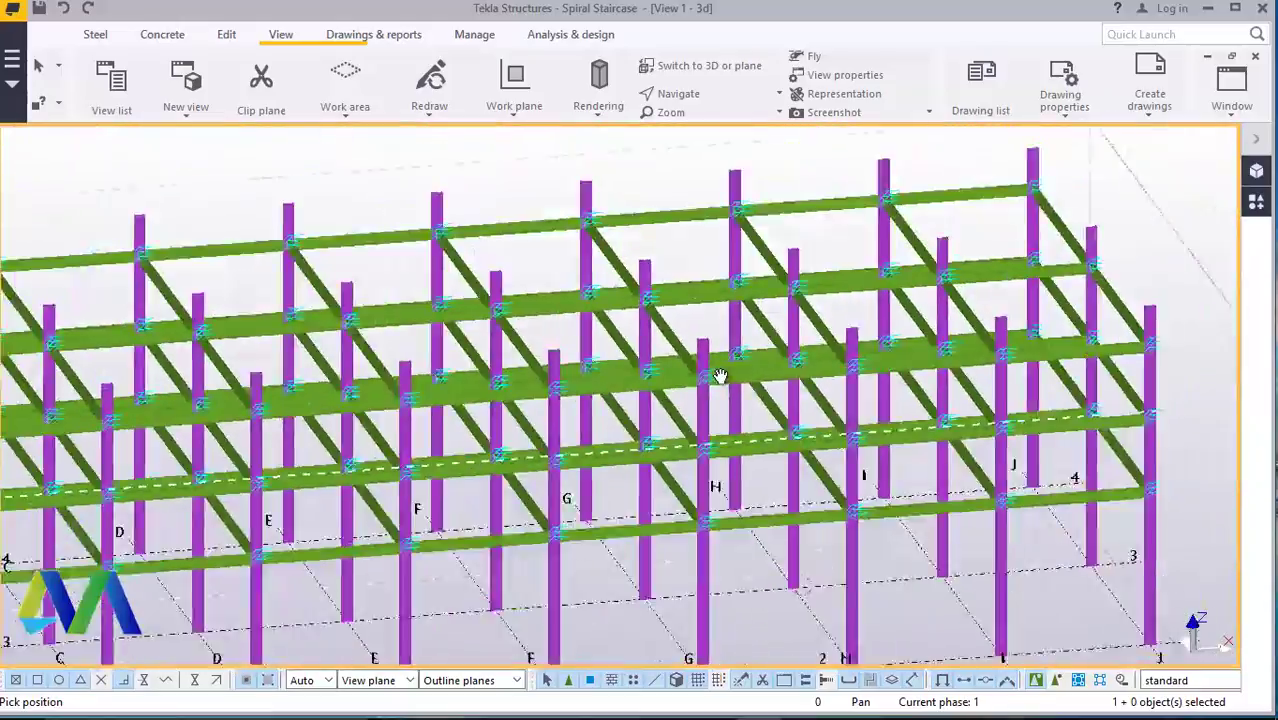
pyautogui.scroll(10, 783, 416)
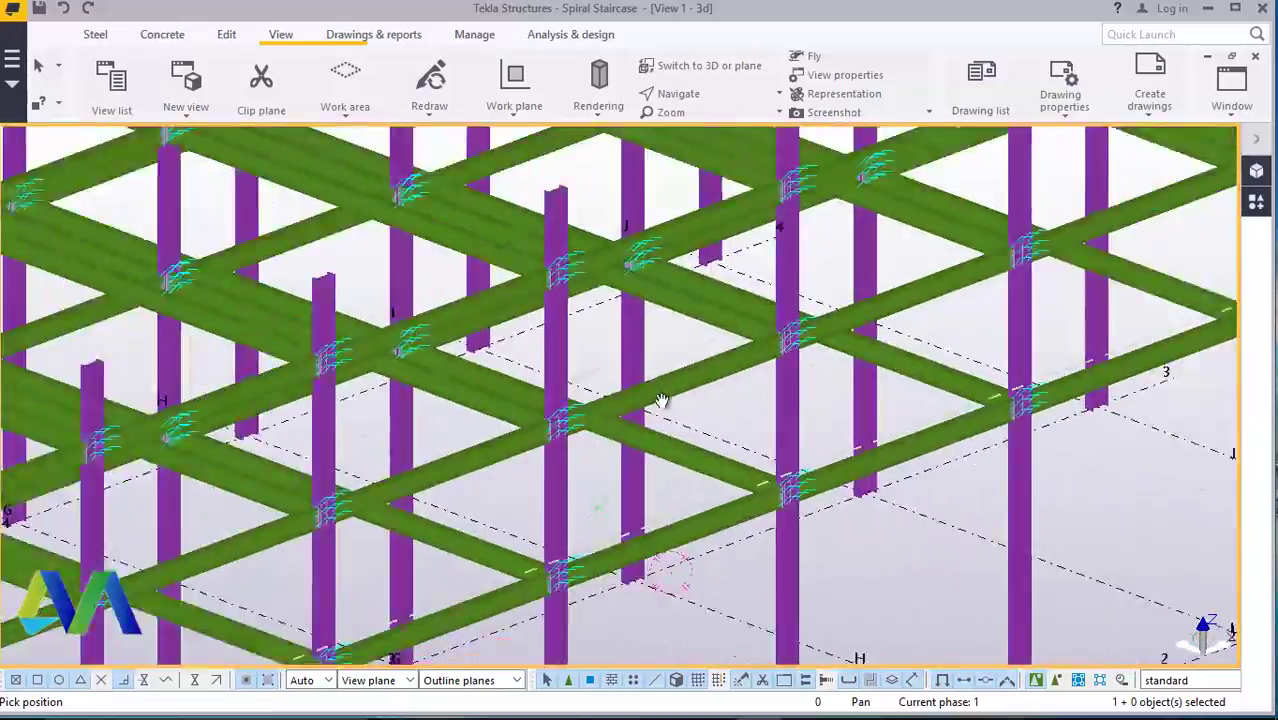
pyautogui.scroll(-3, 662, 401)
pyautogui.keyDown('ctrl'); pyautogui.moveTo(722, 473); pyautogui.dragTo(767, 516, button='middle'); pyautogui.keyUp('ctrl')
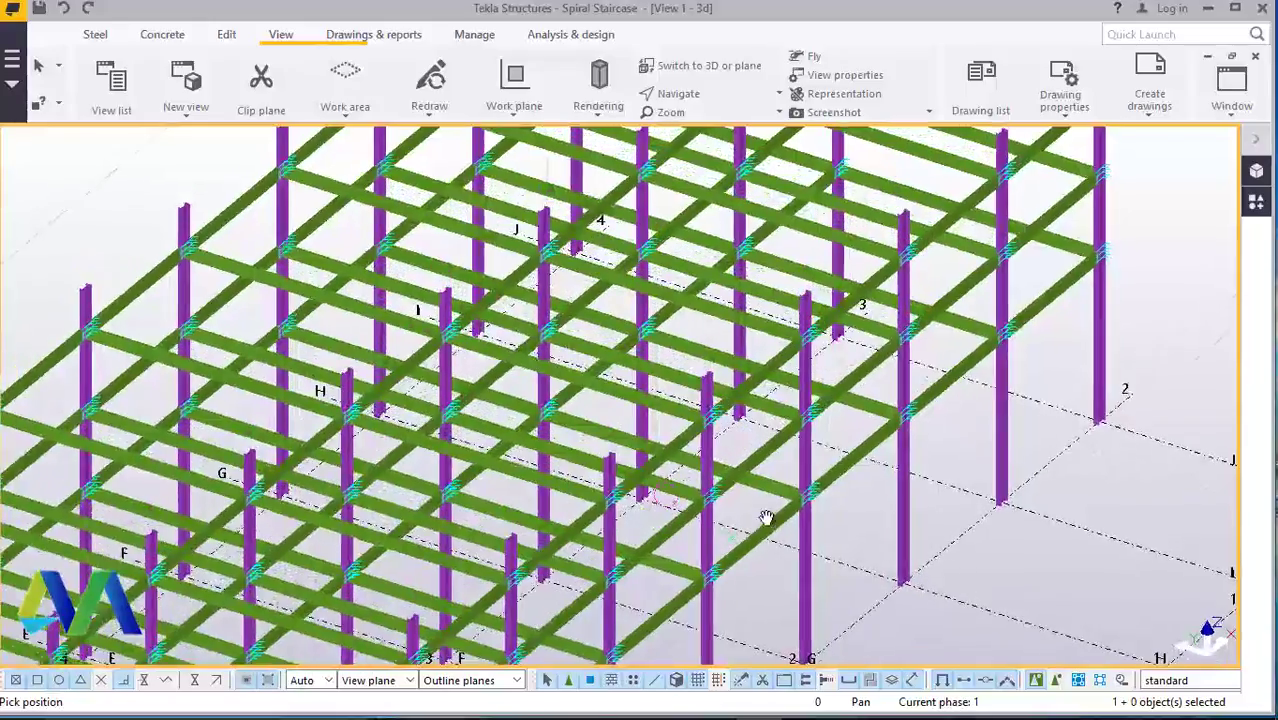
# - Examine the end plate connections between the beams and columns on grid line 2 around lines G to I up close
pyautogui.scroll(1, 767, 516)
pyautogui.scroll(-2, 720, 451)
pyautogui.scroll(6, 760, 480)
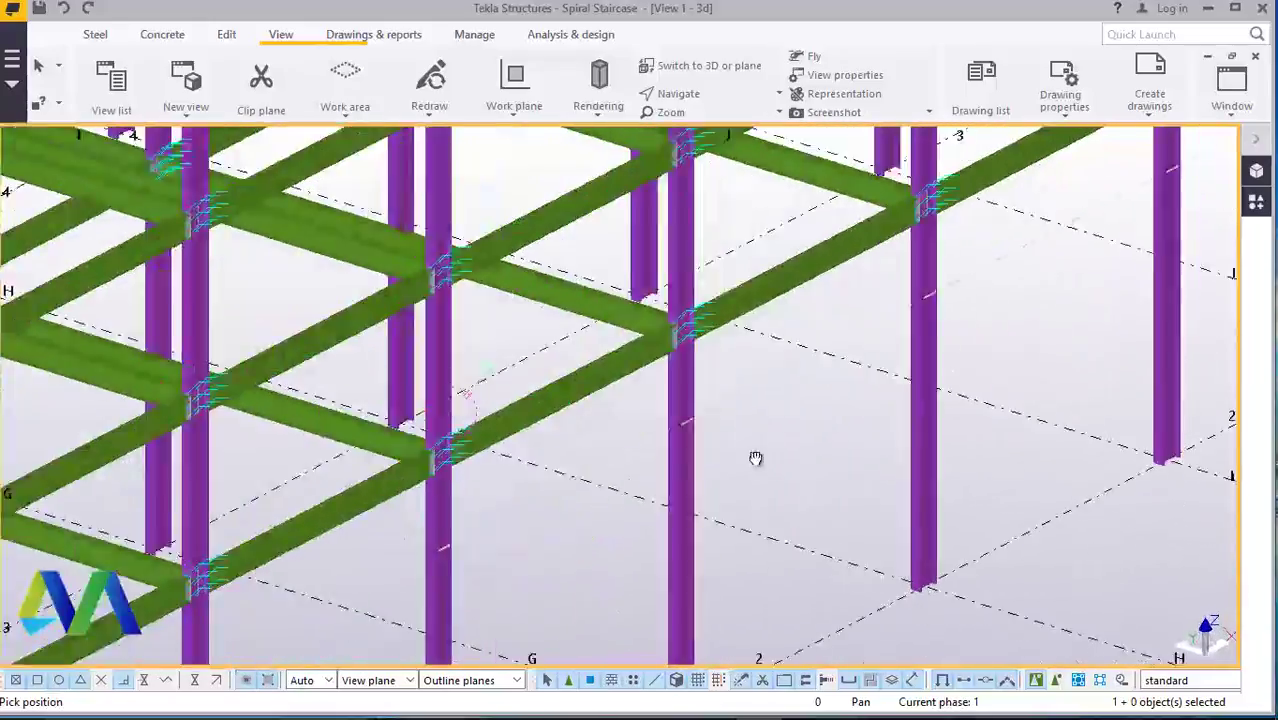
pyautogui.scroll(-3, 752, 462)
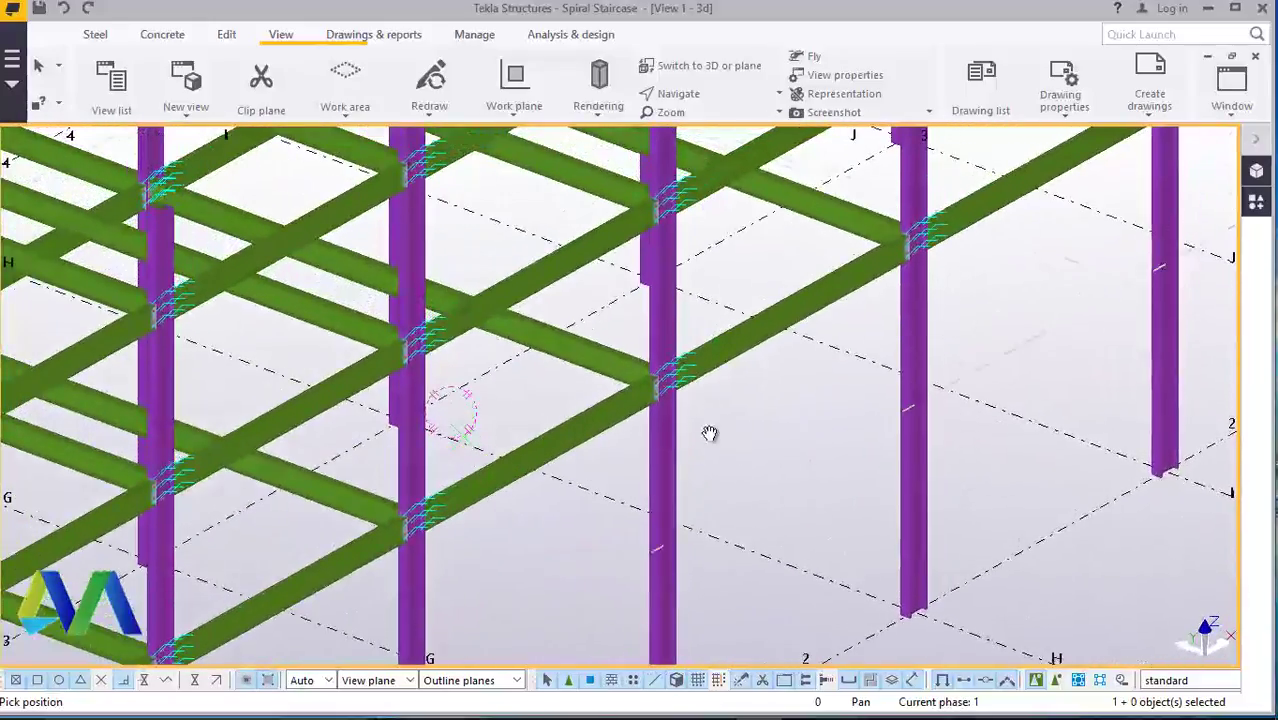
pyautogui.scroll(5, 657, 378)
pyautogui.scroll(-3, 655, 370)
pyautogui.scroll(4, 650, 362)
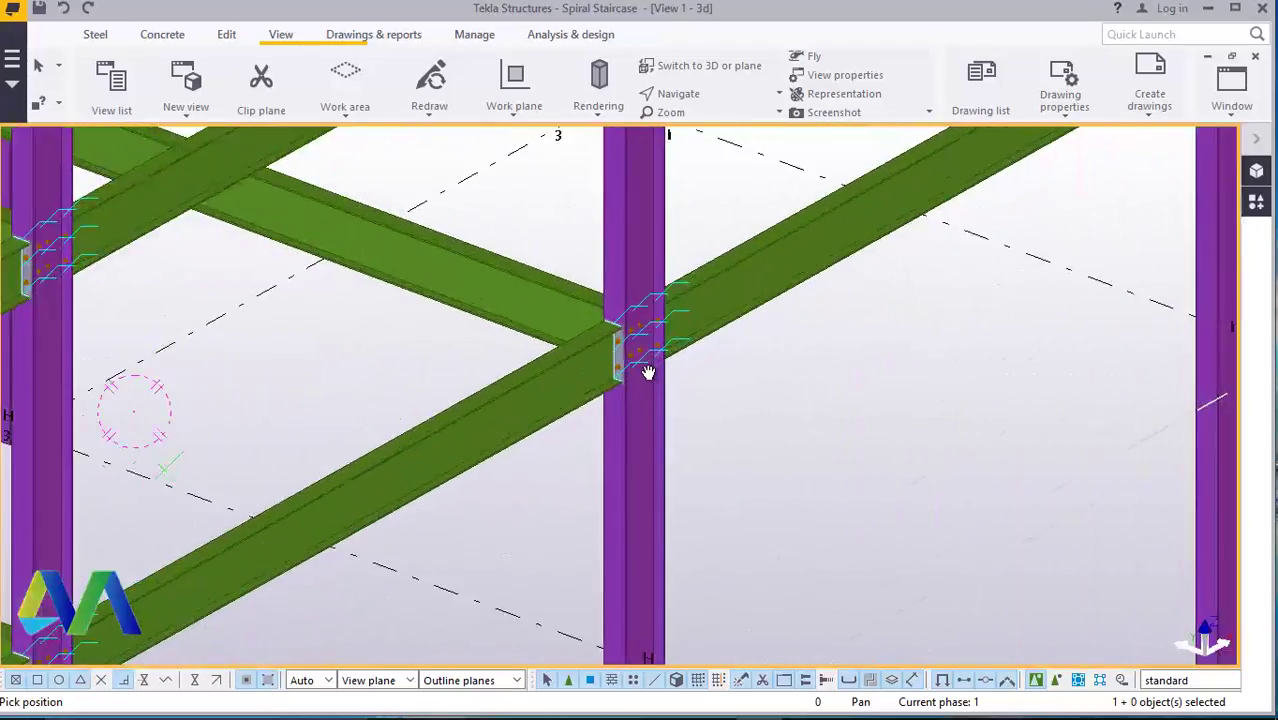
pyautogui.scroll(-3, 648, 365)
pyautogui.scroll(-2, 642, 368)
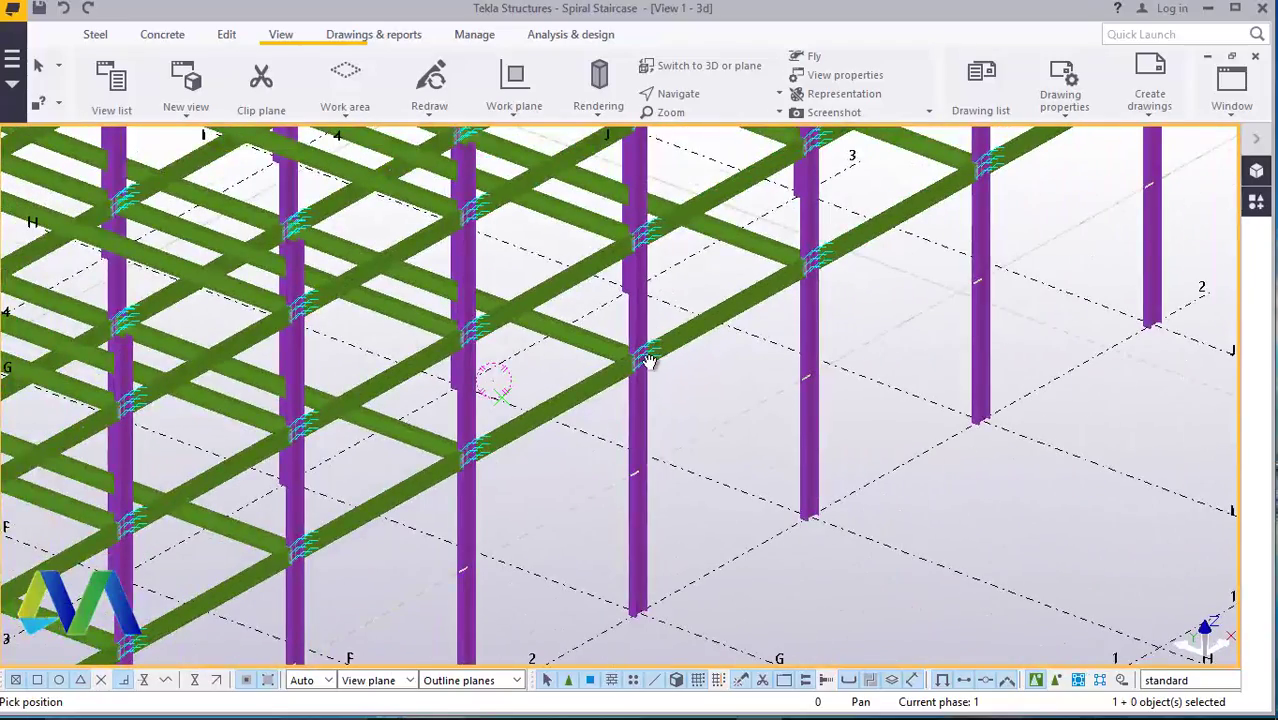
pyautogui.scroll(2, 646, 363)
pyautogui.moveTo(643, 364)
pyautogui.keyDown('ctrl'); pyautogui.mouseDown(button='middle')
pyautogui.moveTo(693, 359)
pyautogui.moveTo(668, 365)
pyautogui.mouseUp(button='middle'); pyautogui.keyUp('ctrl')
pyautogui.scroll(-3, 637, 355)
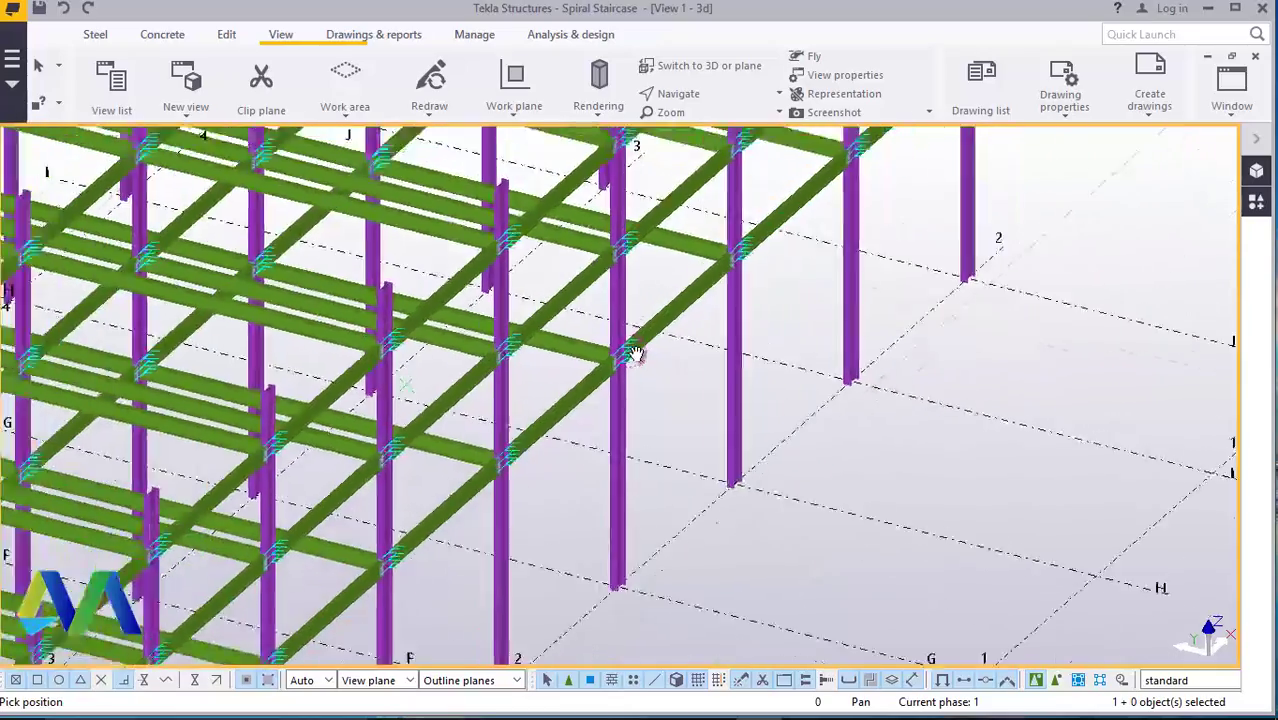
pyautogui.scroll(-3, 638, 362)
pyautogui.scroll(4, 625, 365)
pyautogui.rightClick(696, 355)
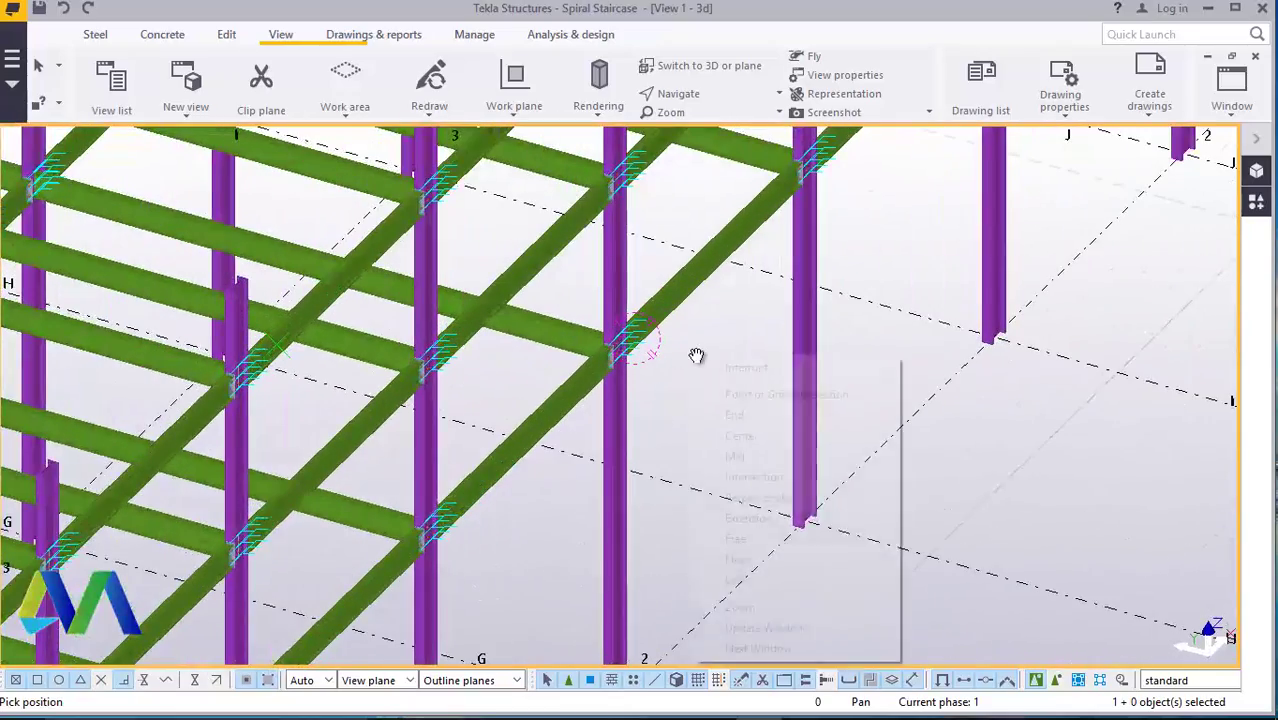
pyautogui.click(747, 367)
# - Search the component catalog for STAIR and start the Spiral stair (S68) component
pyautogui.click(1257, 202)
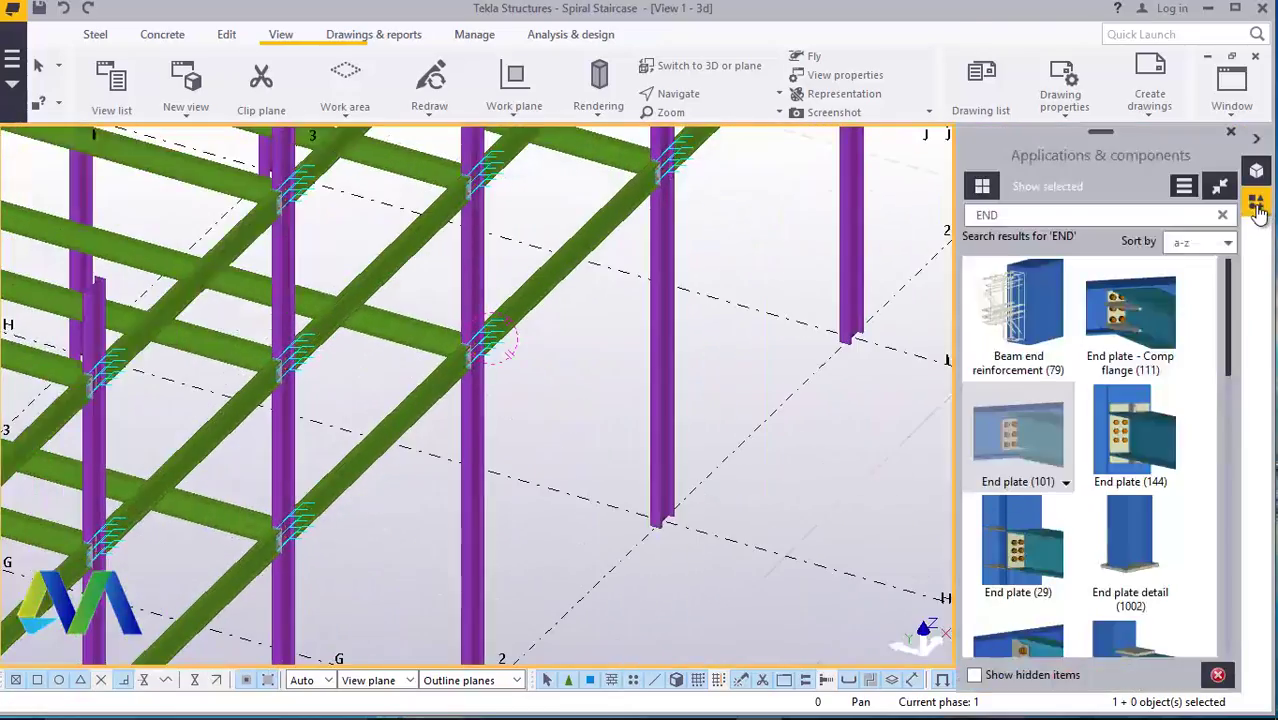
pyautogui.click(1028, 219)
pyautogui.press('BackSpace')
pyautogui.press('BackSpace')
pyautogui.press('BackSpace')
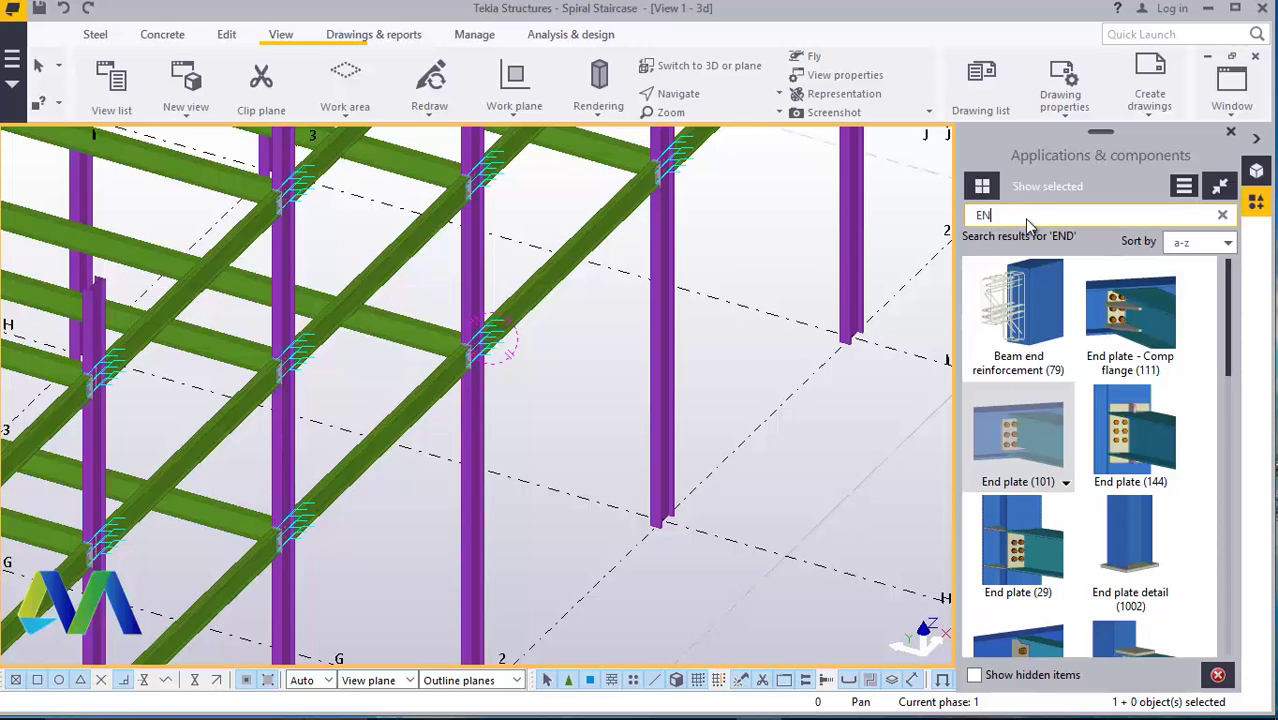
pyautogui.write('STA')
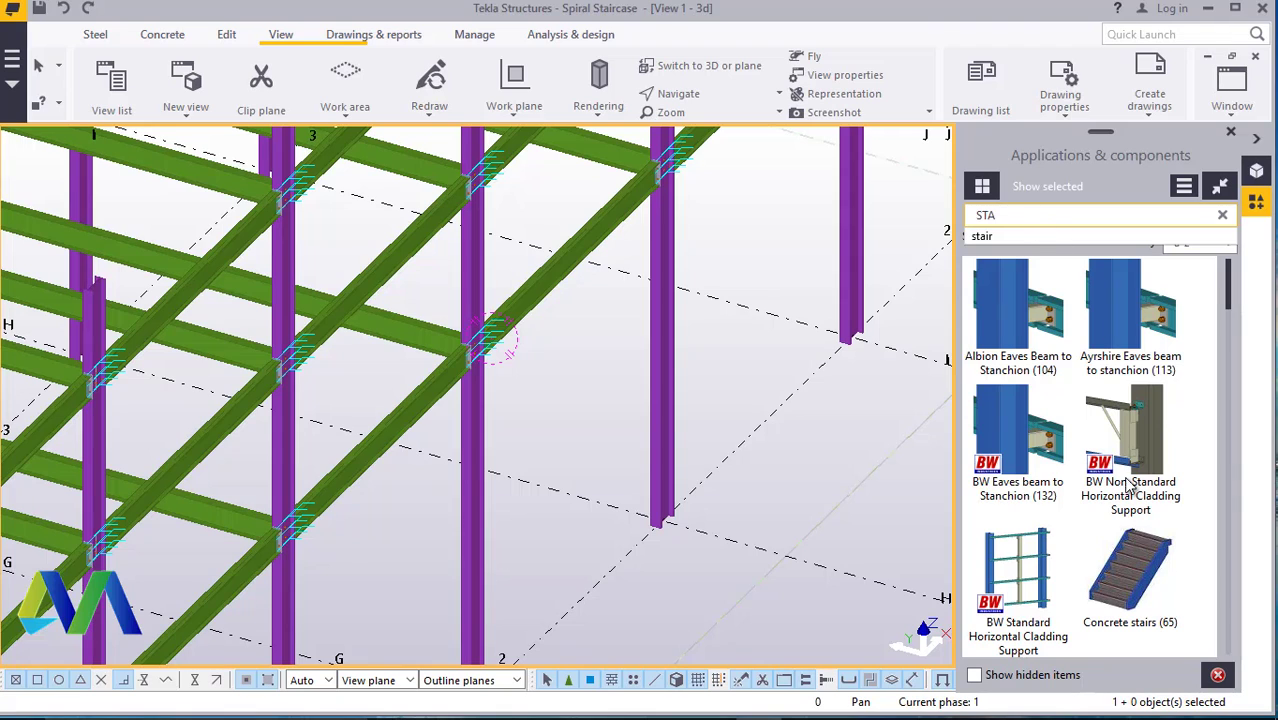
pyautogui.scroll(-2, 1068, 293)
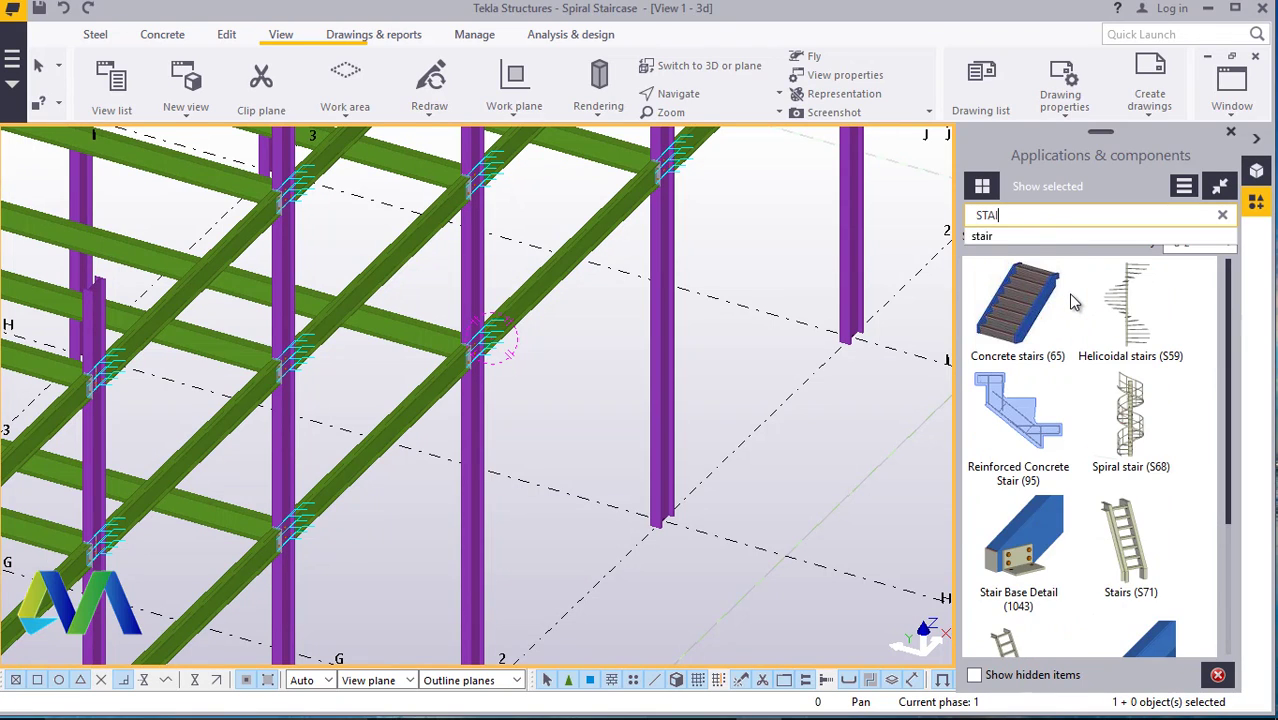
pyautogui.write('IR')
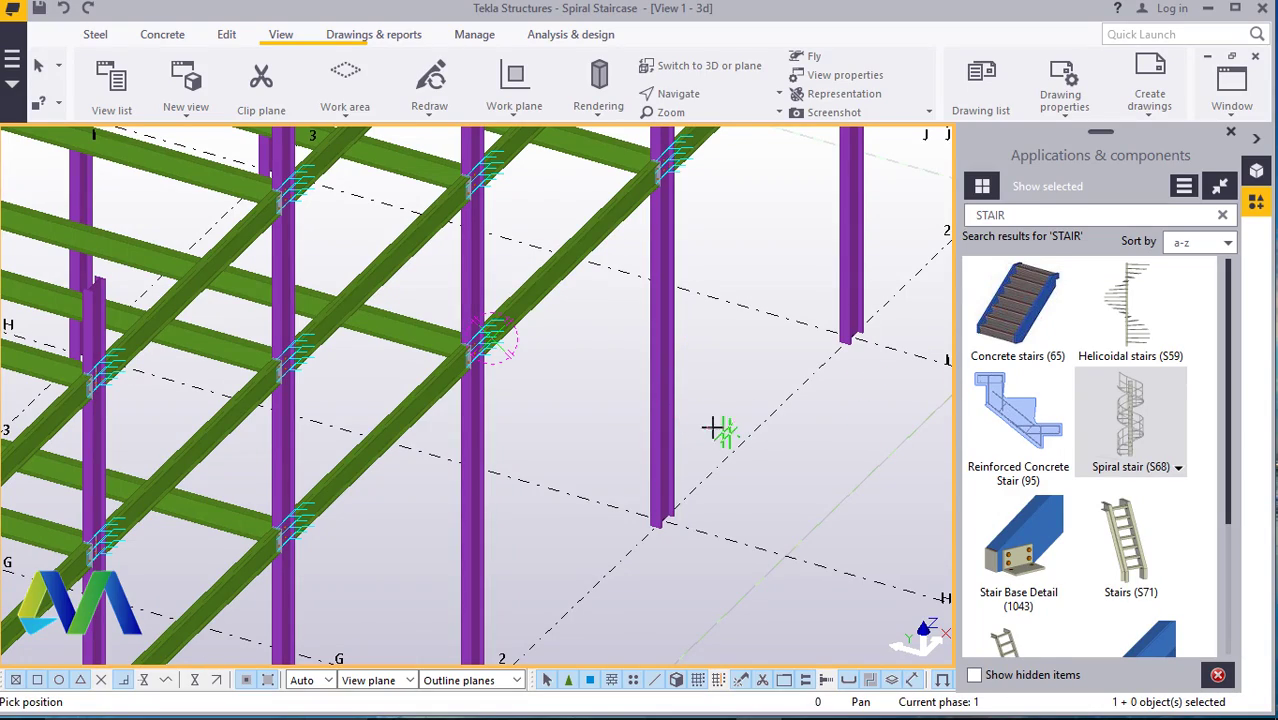
# - Pick the spiral stair's base point on grid line F, 5000 mm out from grid line 2, and its second point at column base F-2
pyautogui.click(1256, 138)
pyautogui.scroll(-5, 708, 354)
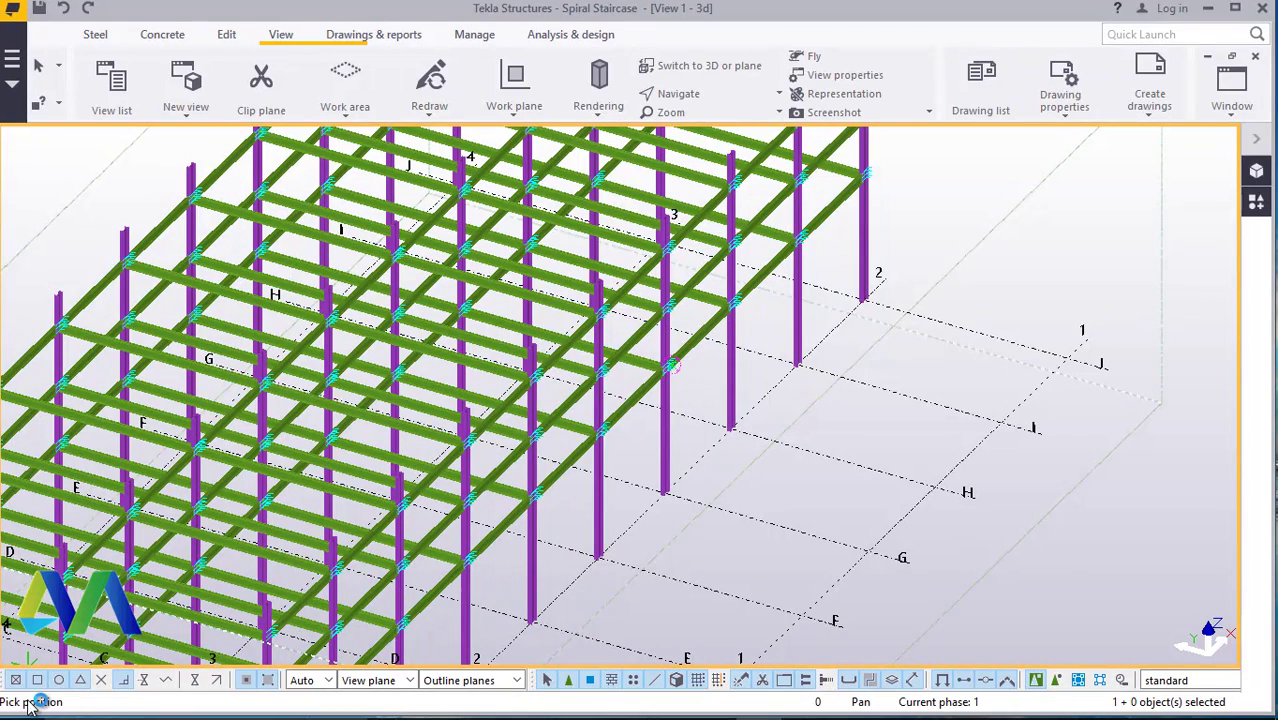
pyautogui.scroll(3, 685, 588)
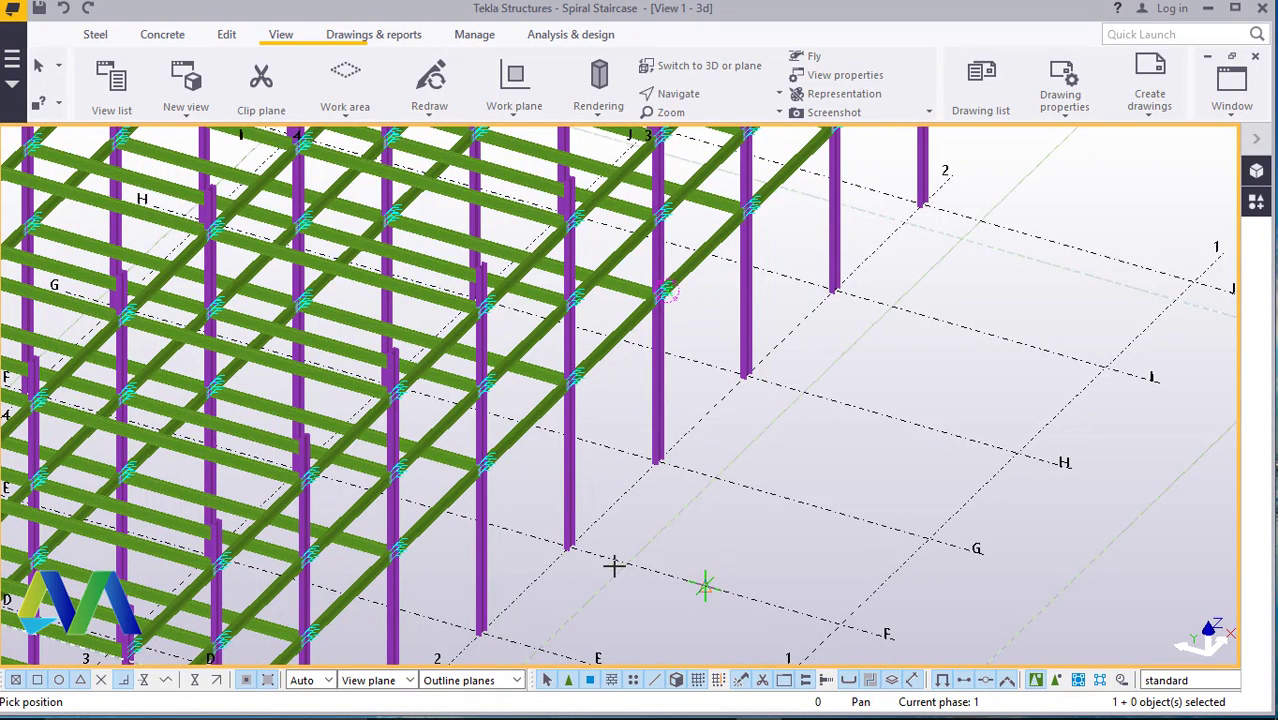
pyautogui.scroll(6, 613, 566)
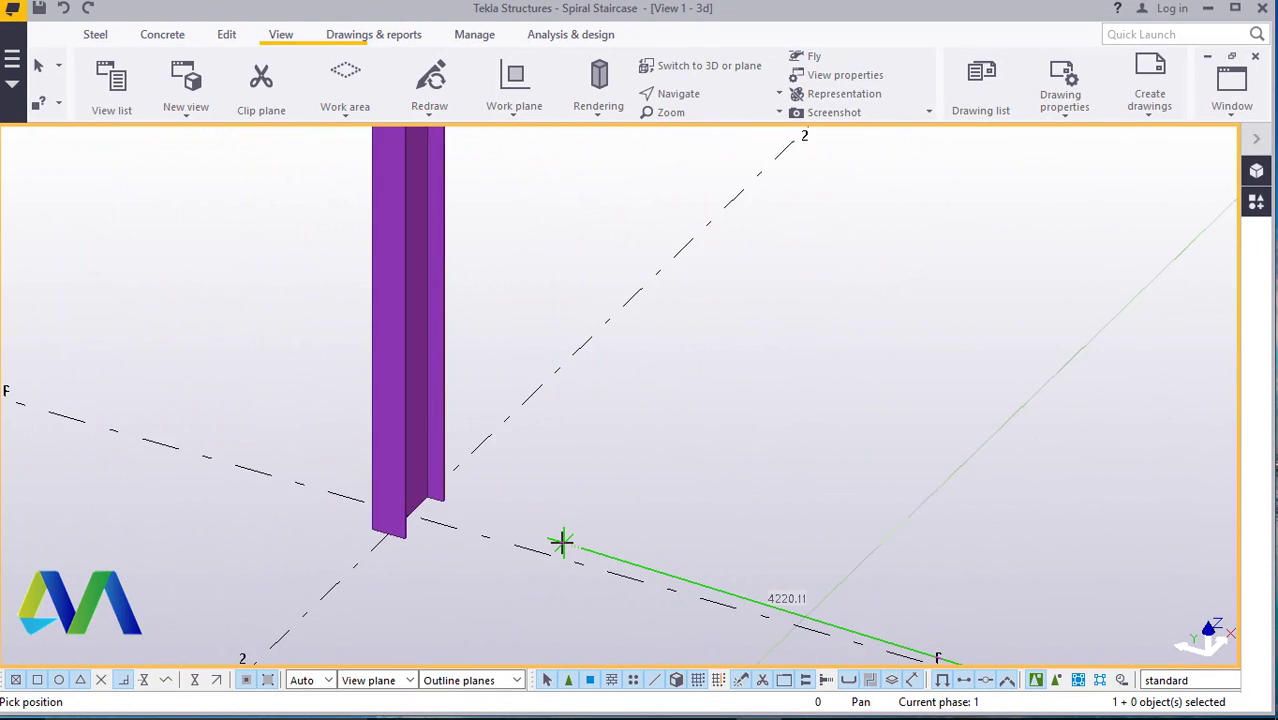
pyautogui.scroll(3, 448, 539)
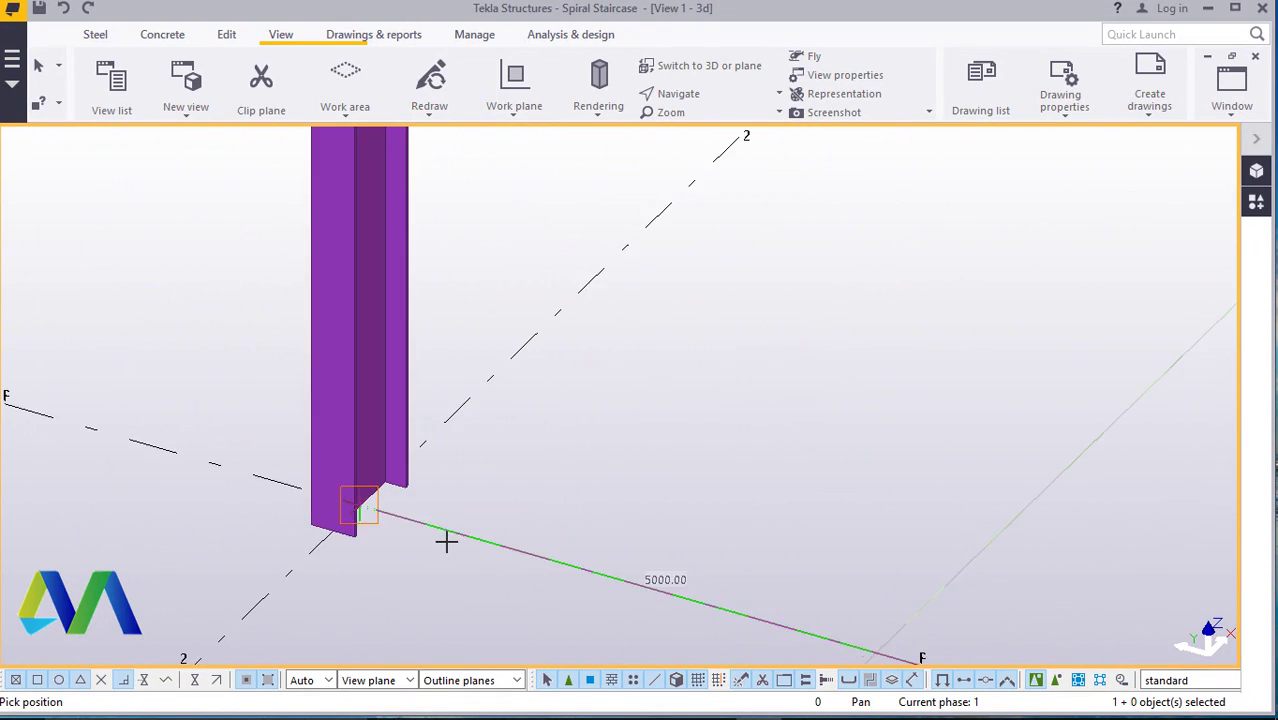
pyautogui.click(343, 499)
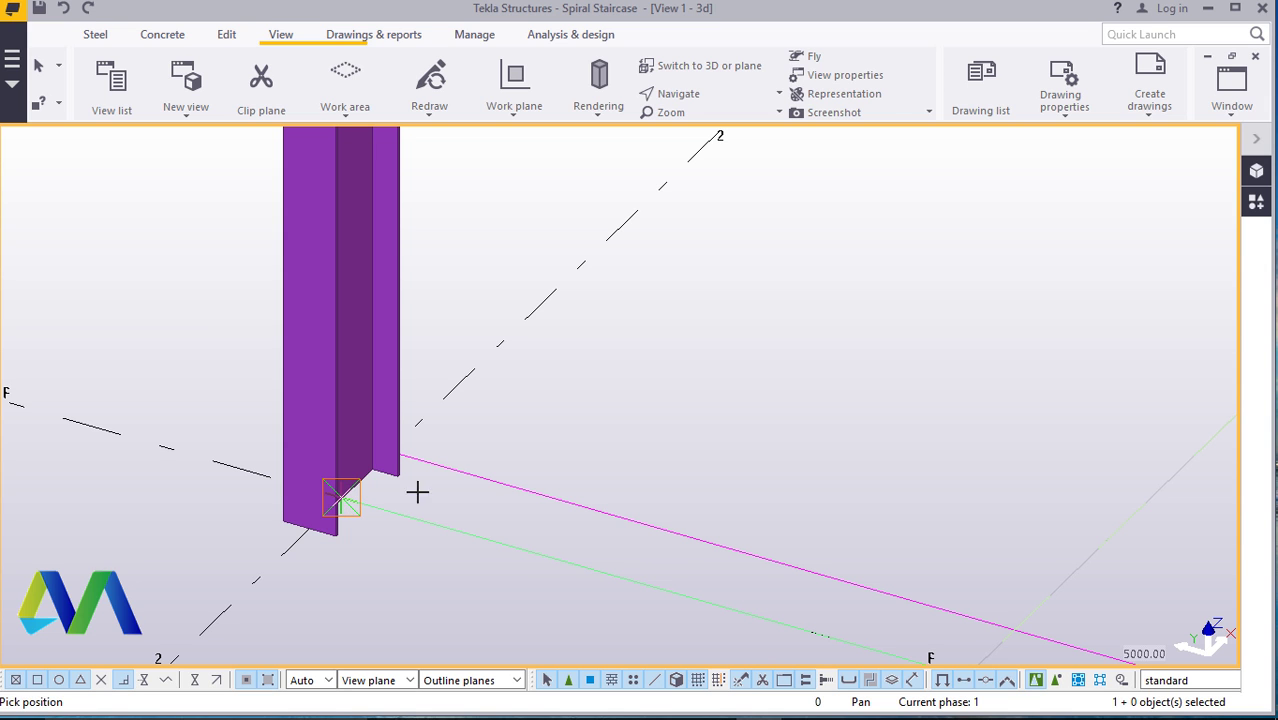
# - Pick the top of the column at F-2 as the spiral stair's 14000 mm height point and end the component command
pyautogui.scroll(-6, 429, 524)
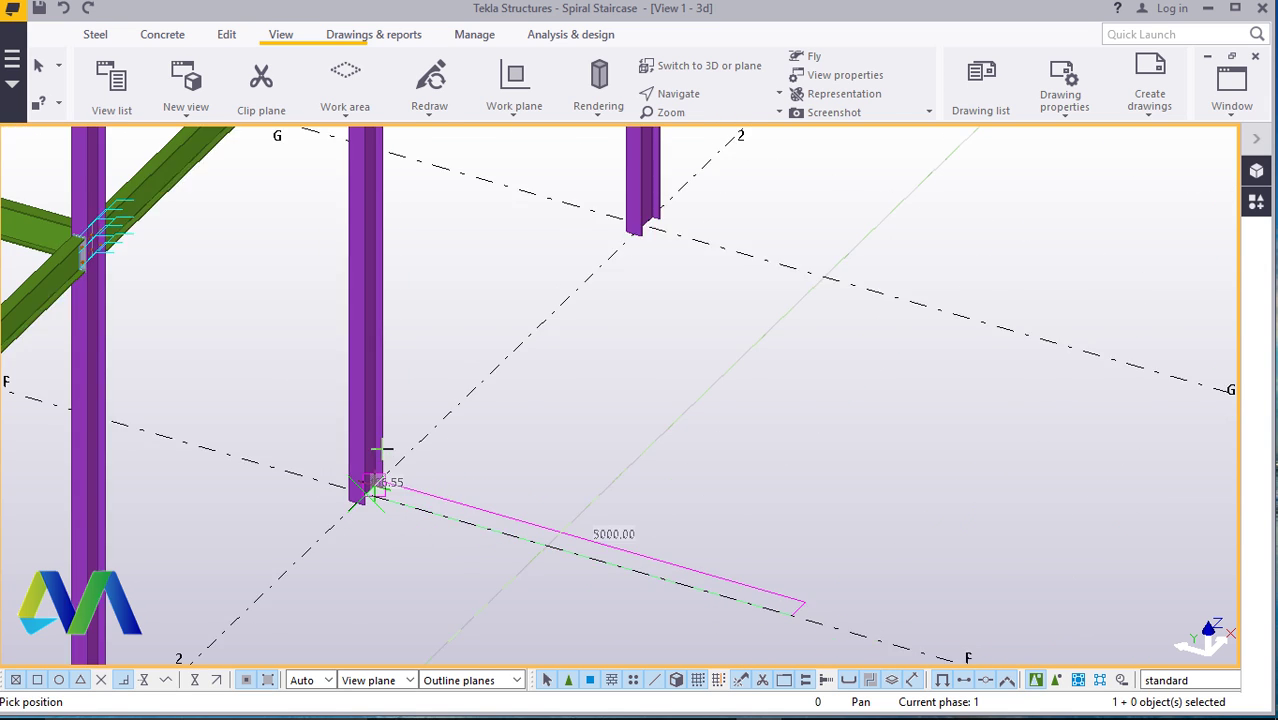
pyautogui.scroll(-5, 447, 521)
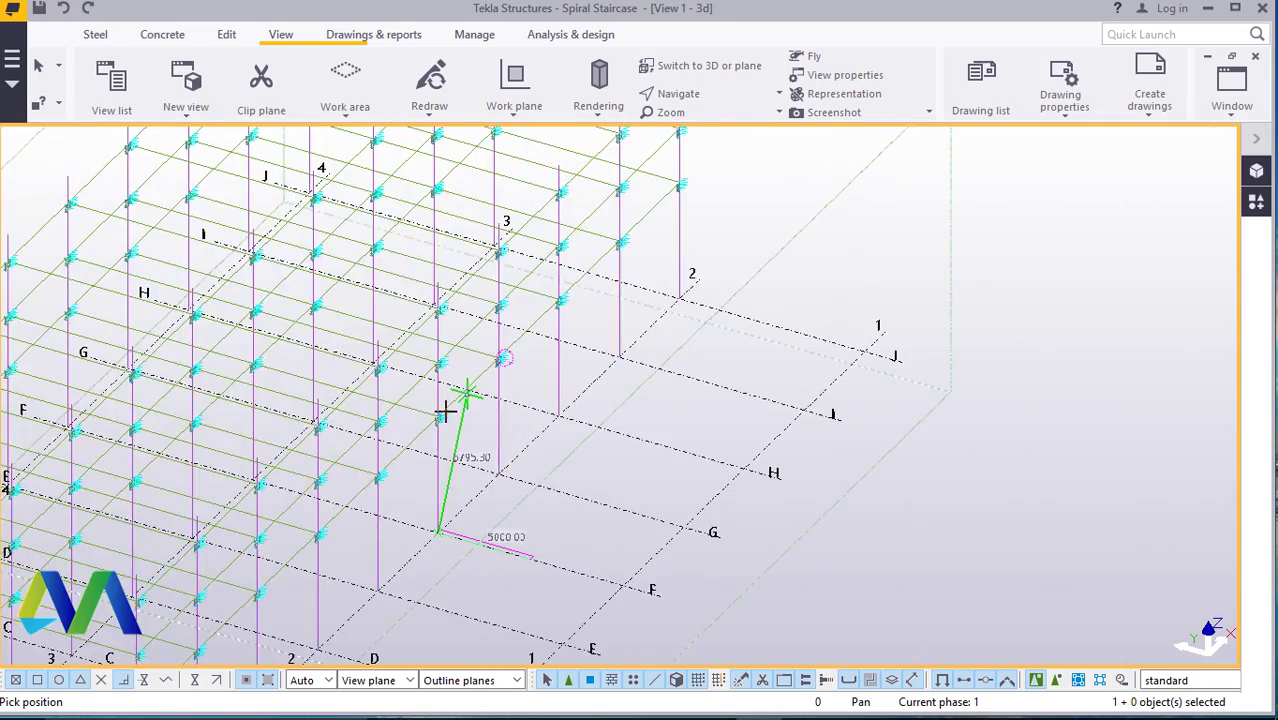
pyautogui.scroll(2, 448, 380)
pyautogui.scroll(6, 448, 368)
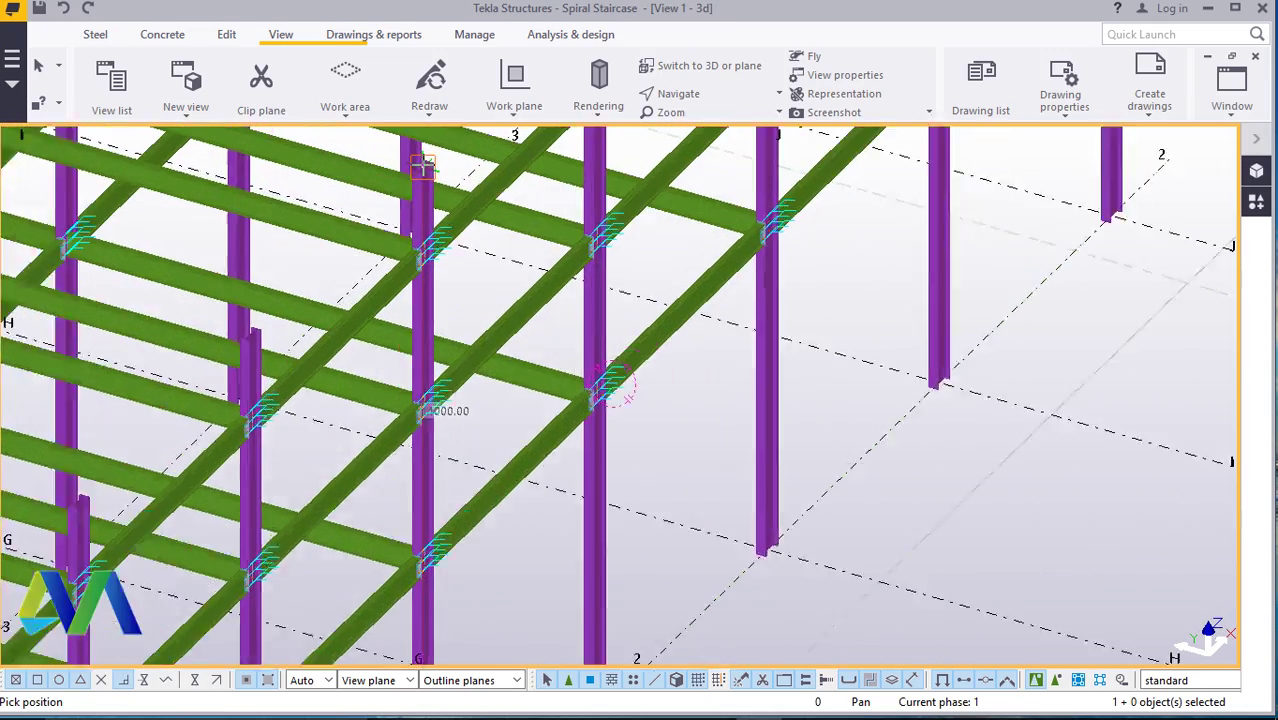
pyautogui.scroll(6, 422, 165)
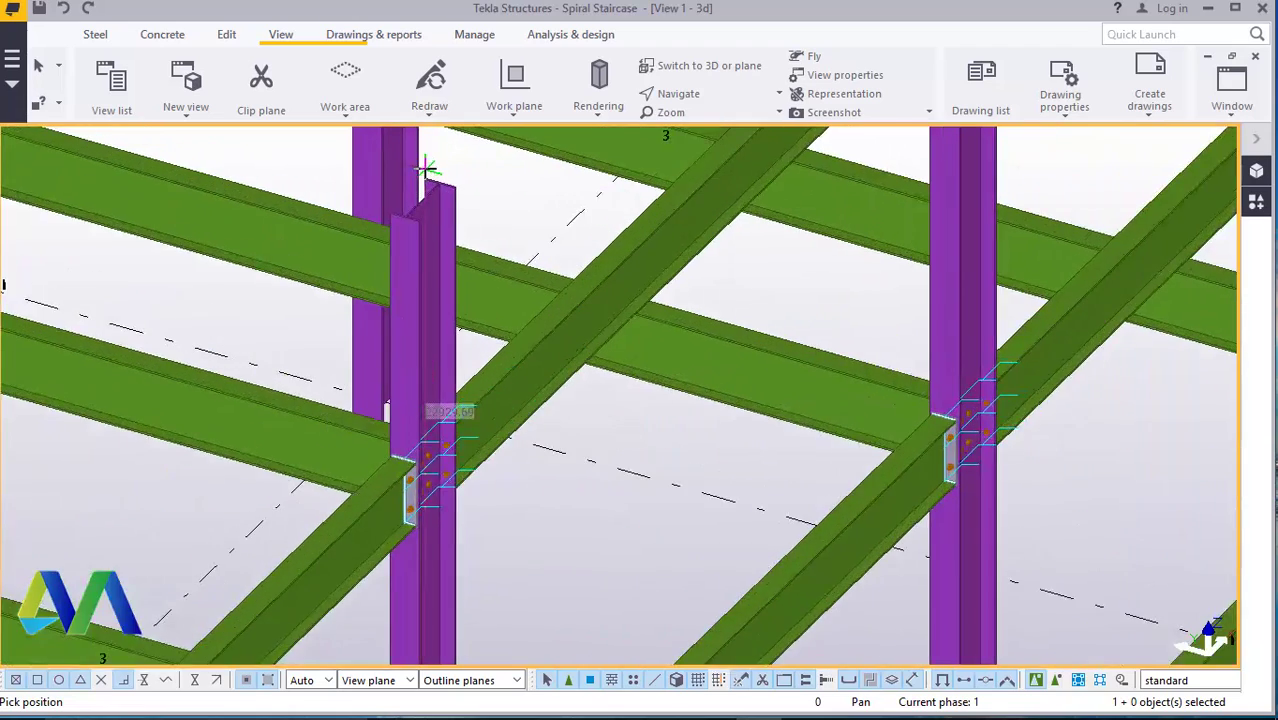
pyautogui.scroll(7, 422, 192)
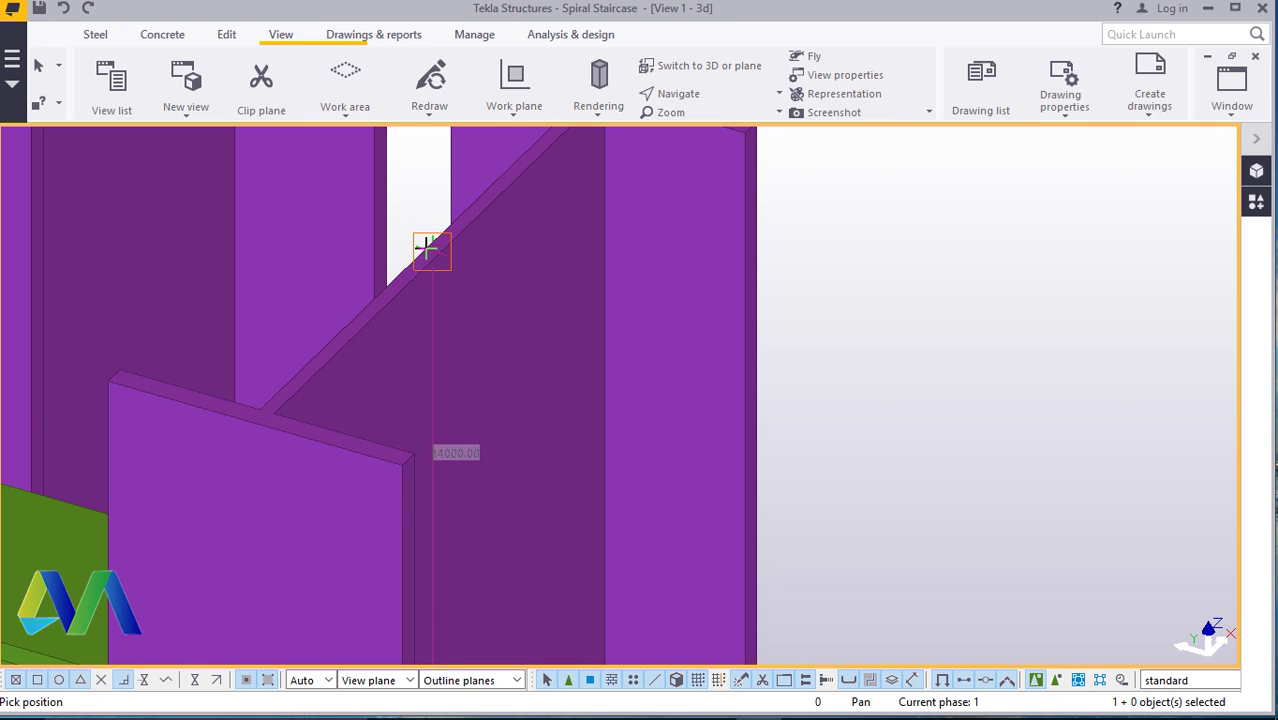
pyautogui.scroll(3, 420, 257)
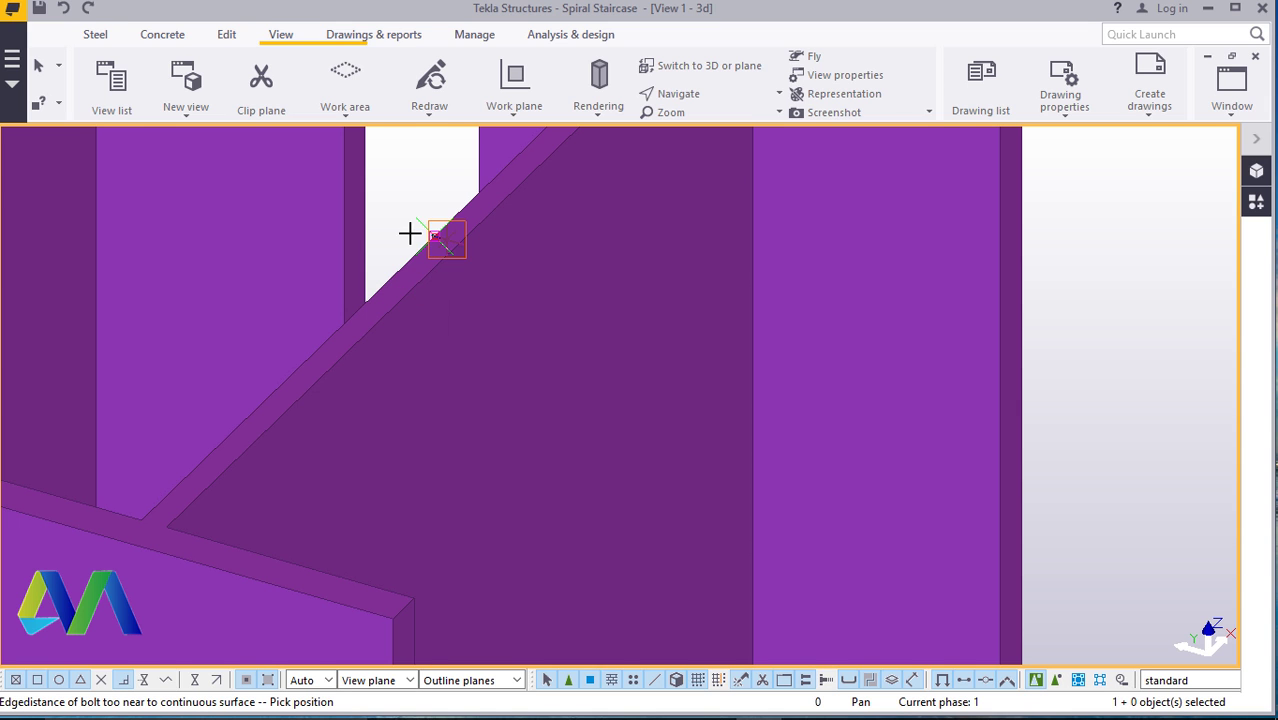
pyautogui.rightClick(418, 185)
pyautogui.click(460, 200)
# - Inspect the new spiral stair beside the frame and redraw the view
pyautogui.scroll(-8, 379, 324)
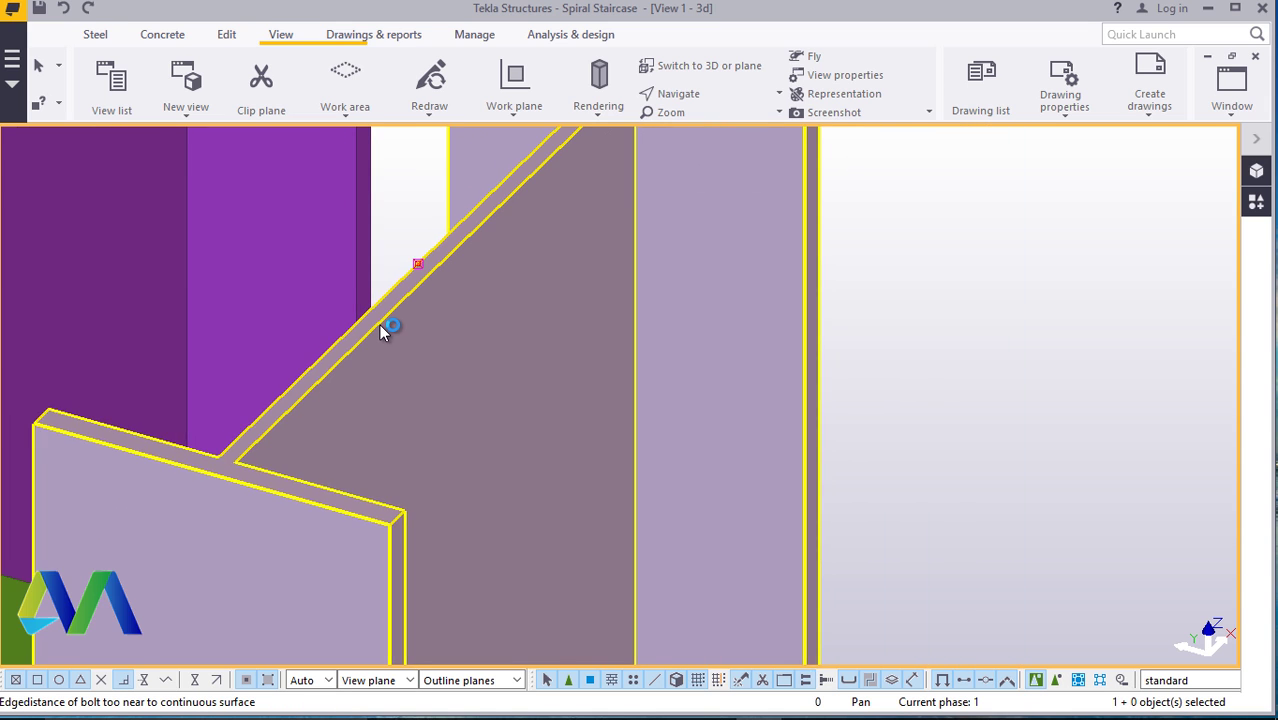
pyautogui.scroll(-10, 379, 328)
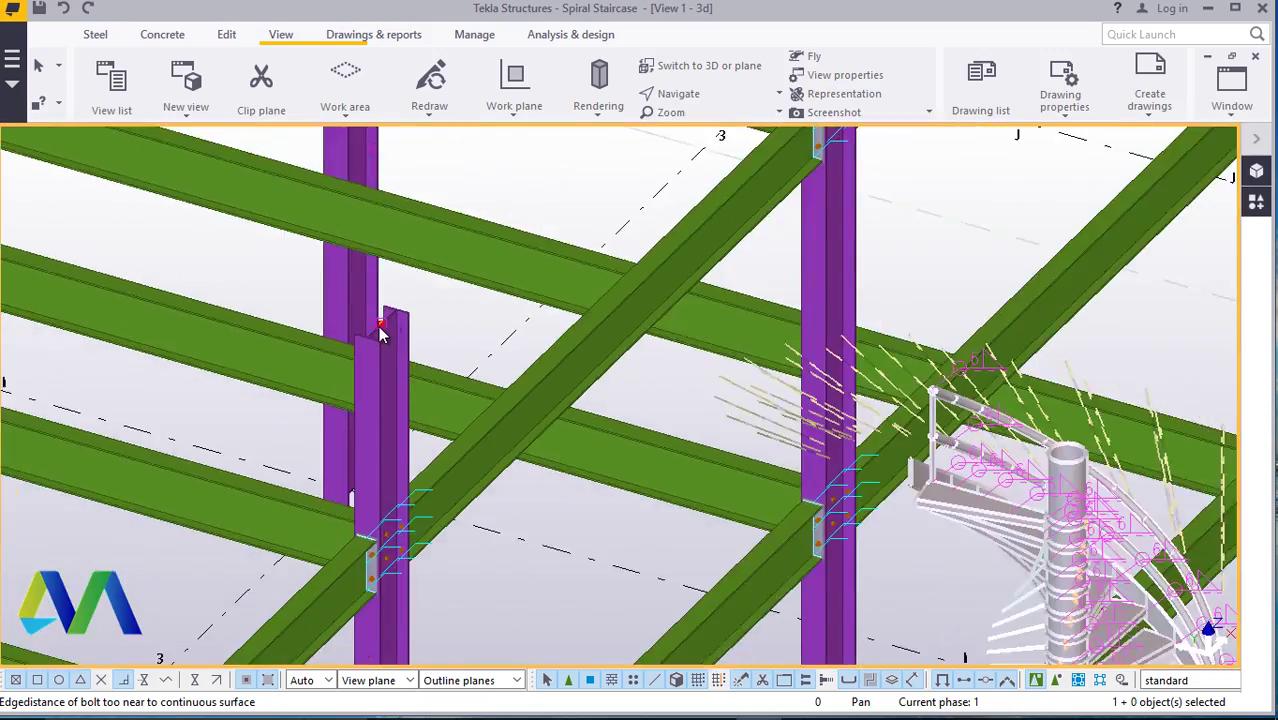
pyautogui.scroll(-10, 451, 338)
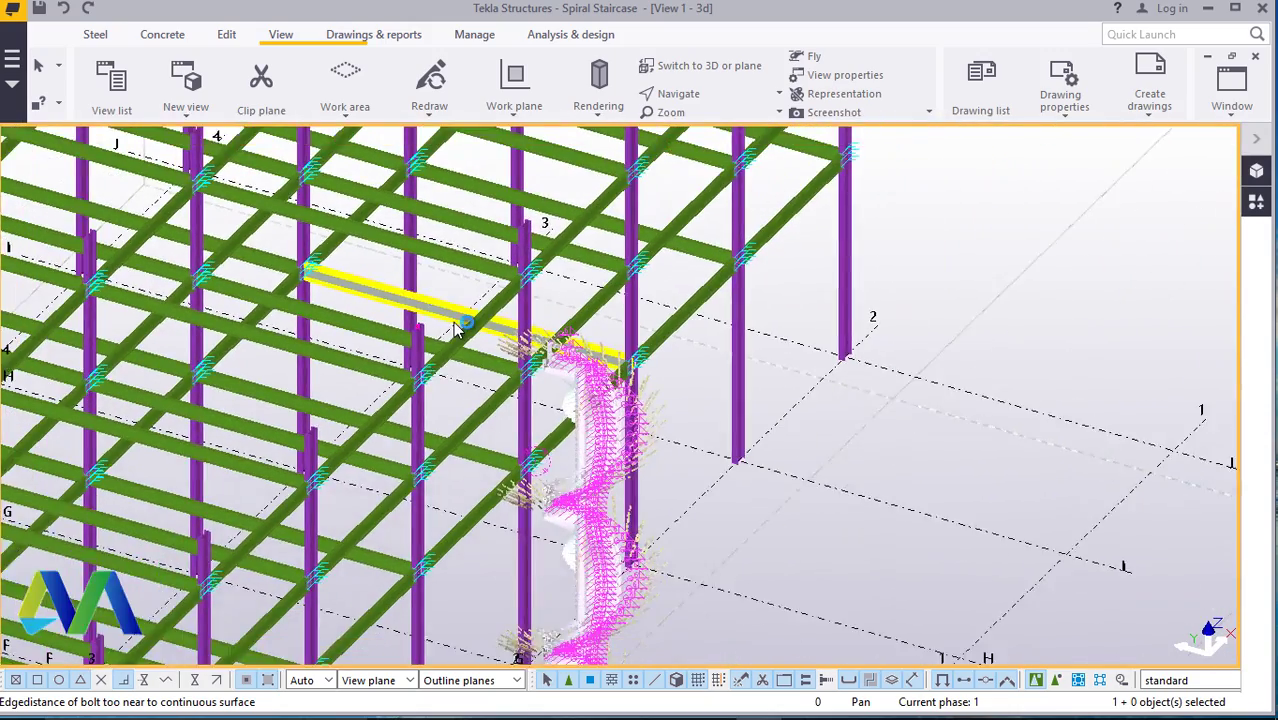
pyautogui.scroll(10, 583, 618)
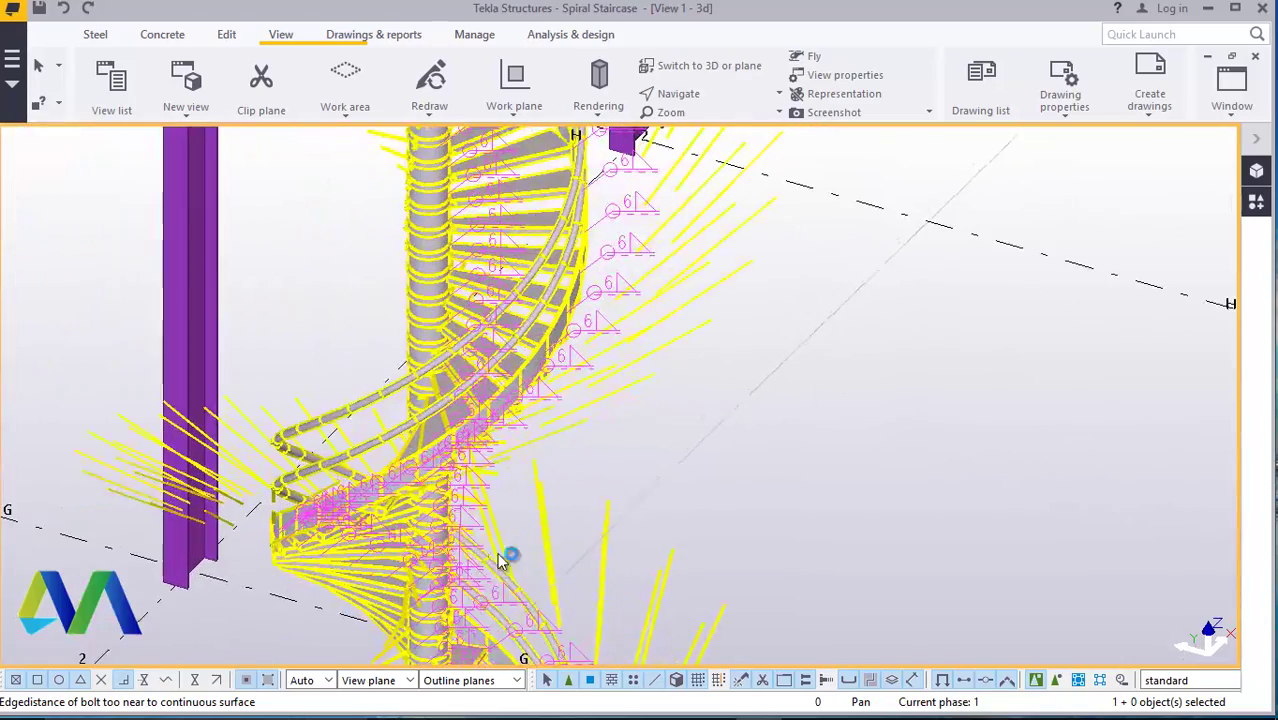
pyautogui.scroll(-10, 493, 507)
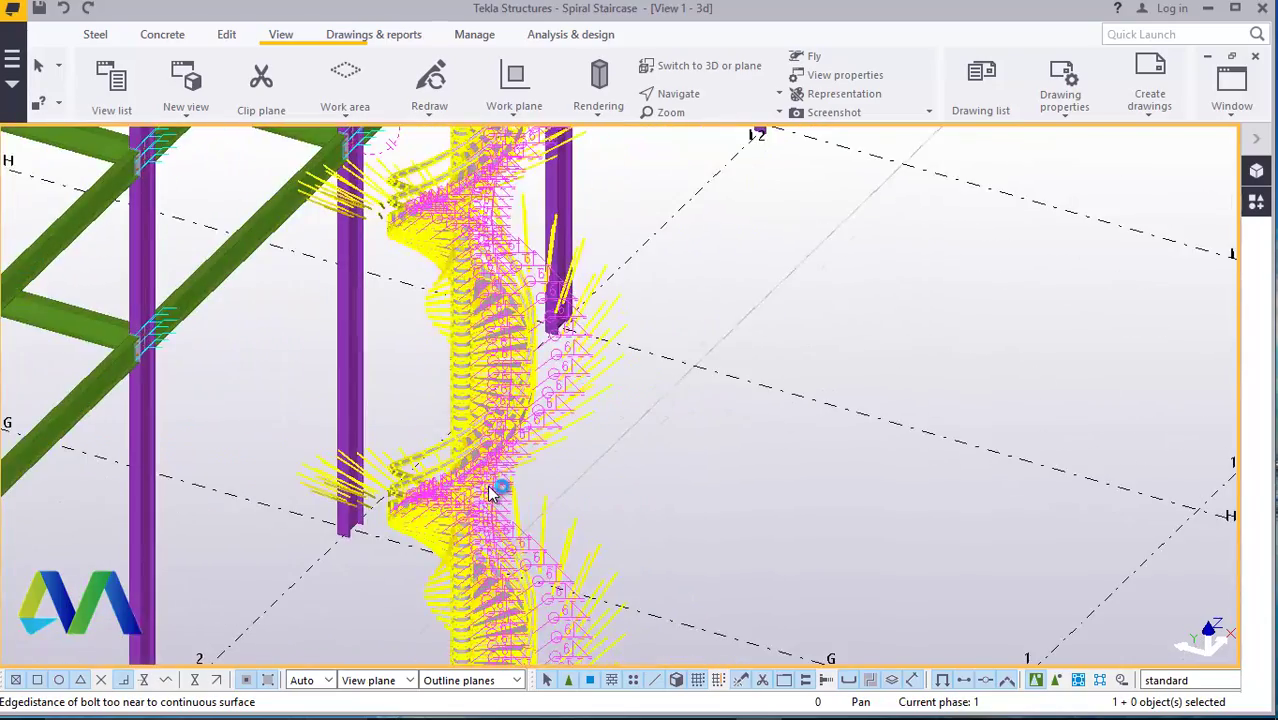
pyautogui.scroll(-2, 597, 479)
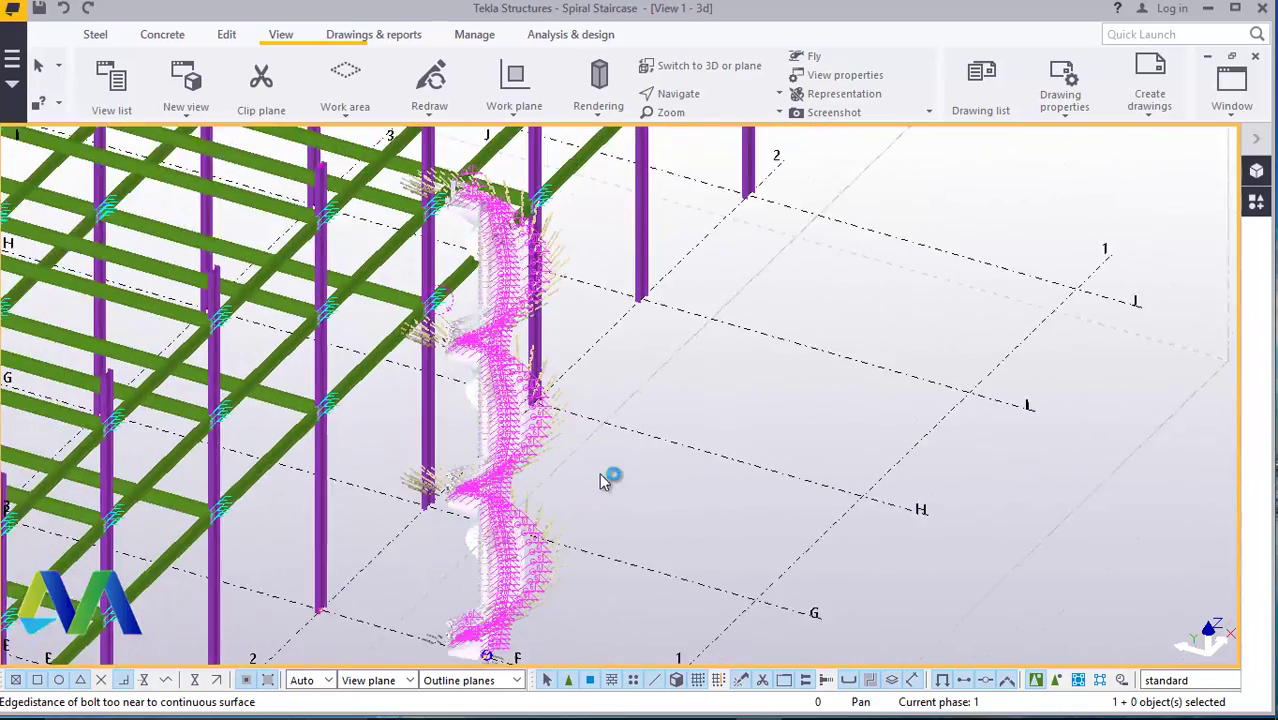
pyautogui.scroll(2, 597, 560)
pyautogui.keyDown('ctrl'); pyautogui.moveTo(599, 565); pyautogui.dragTo(612, 495, button='middle'); pyautogui.keyUp('ctrl')
pyautogui.rightClick(612, 495)
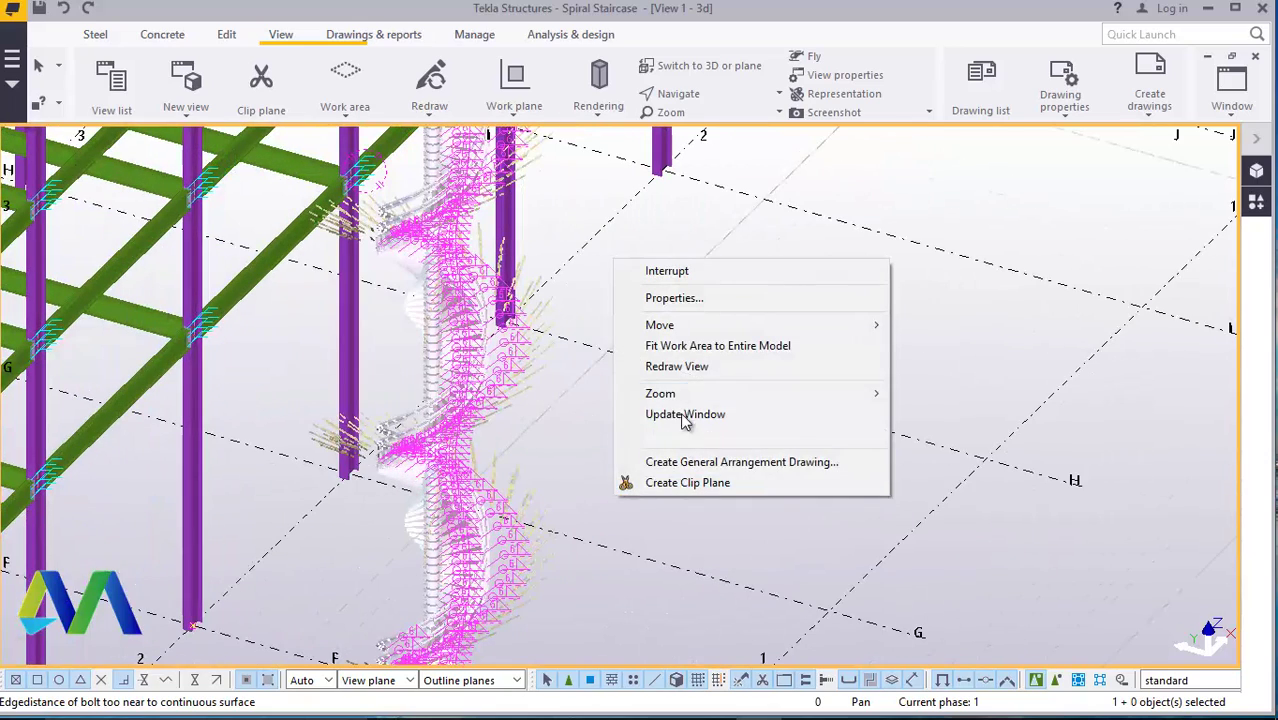
pyautogui.click(655, 366)
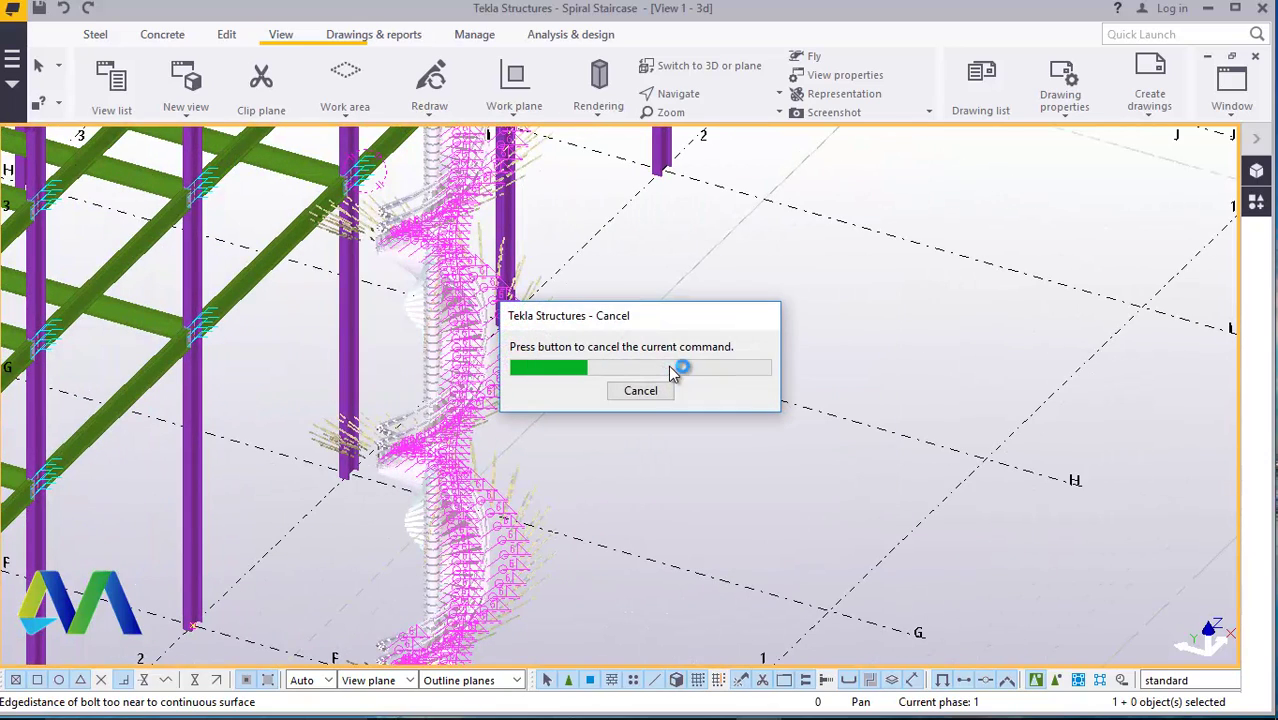
pyautogui.scroll(5, 496, 372)
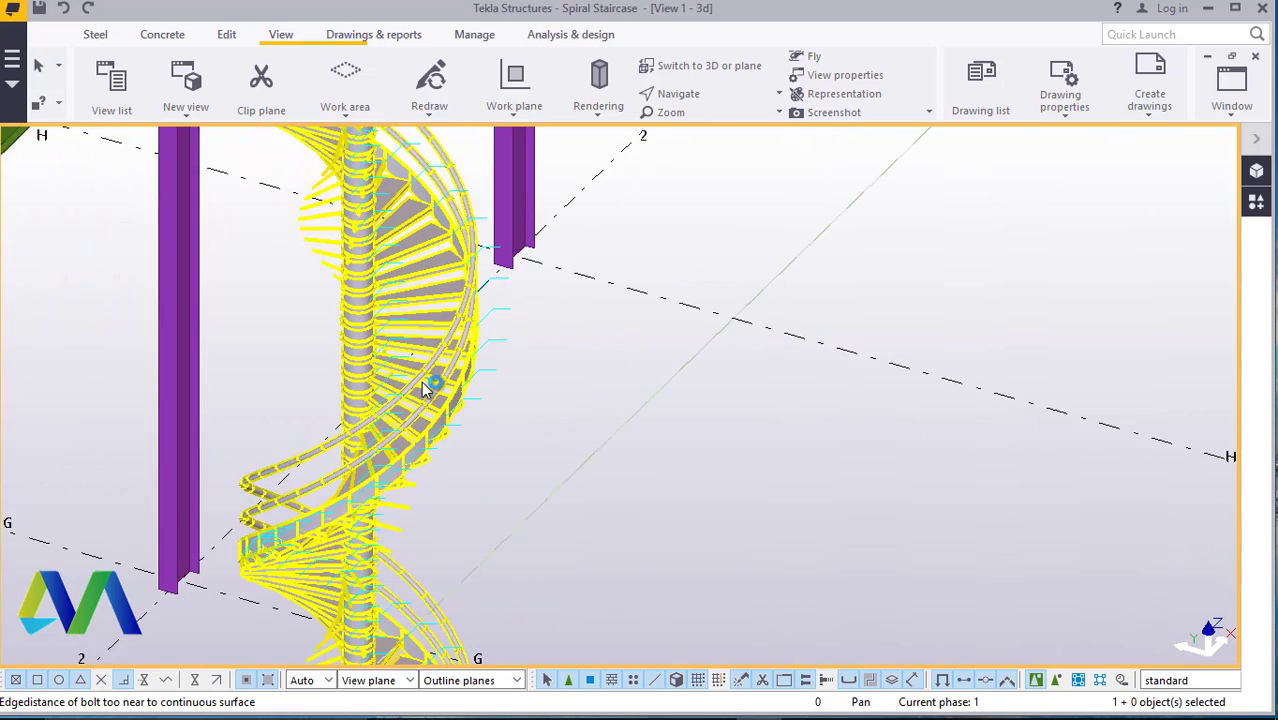
# - Set a new view point and examine the spiral stair's lowest flight, centre column and handrails at grid line F
pyautogui.click(695, 93)
pyautogui.click(719, 124)
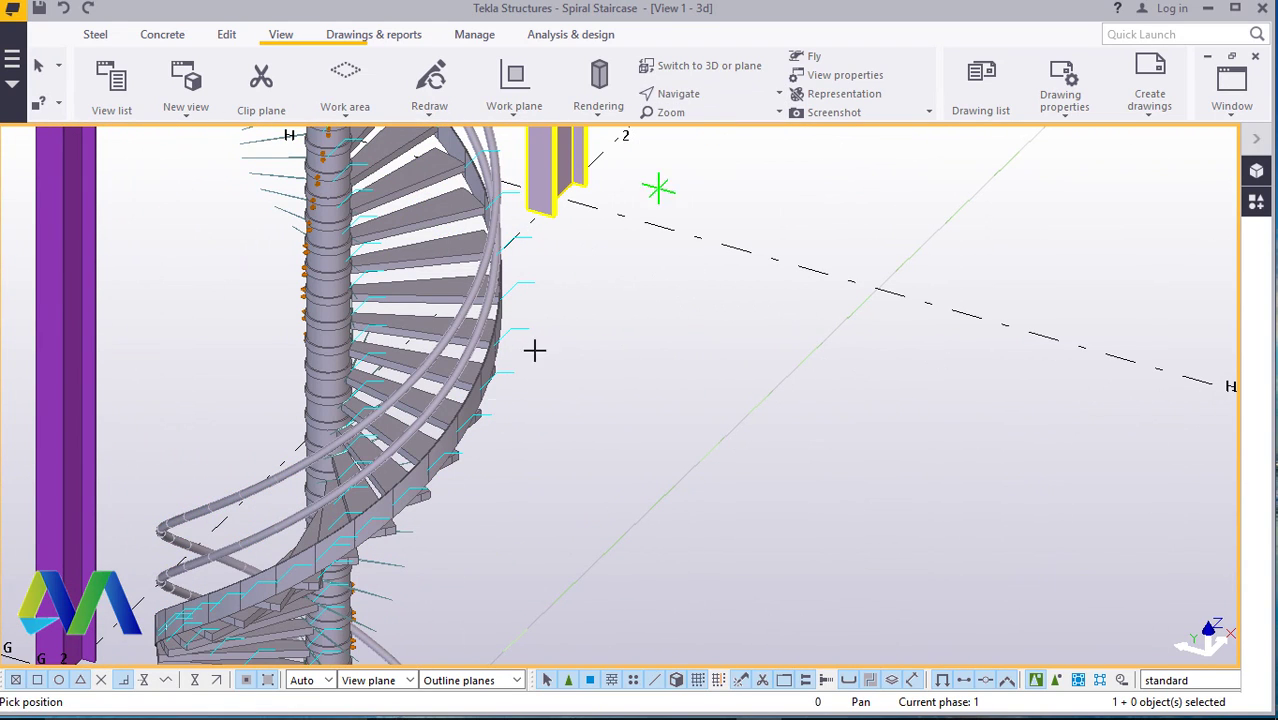
pyautogui.moveTo(388, 343); pyautogui.dragTo(343, 481)
pyautogui.scroll(10, 343, 481)
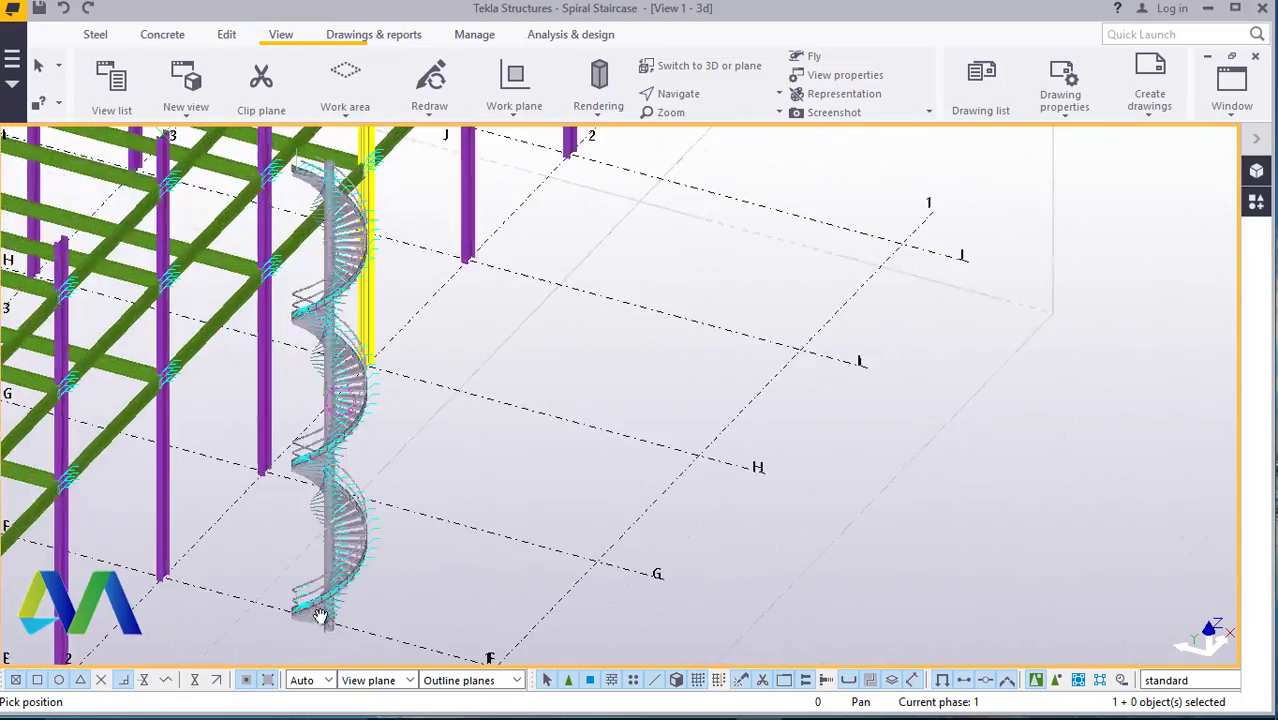
pyautogui.keyDown('ctrl'); pyautogui.moveTo(326, 628); pyautogui.dragTo(501, 539, button='middle'); pyautogui.keyUp('ctrl')
pyautogui.moveTo(501, 538); pyautogui.dragTo(420, 456)
pyautogui.scroll(-5, 420, 456)
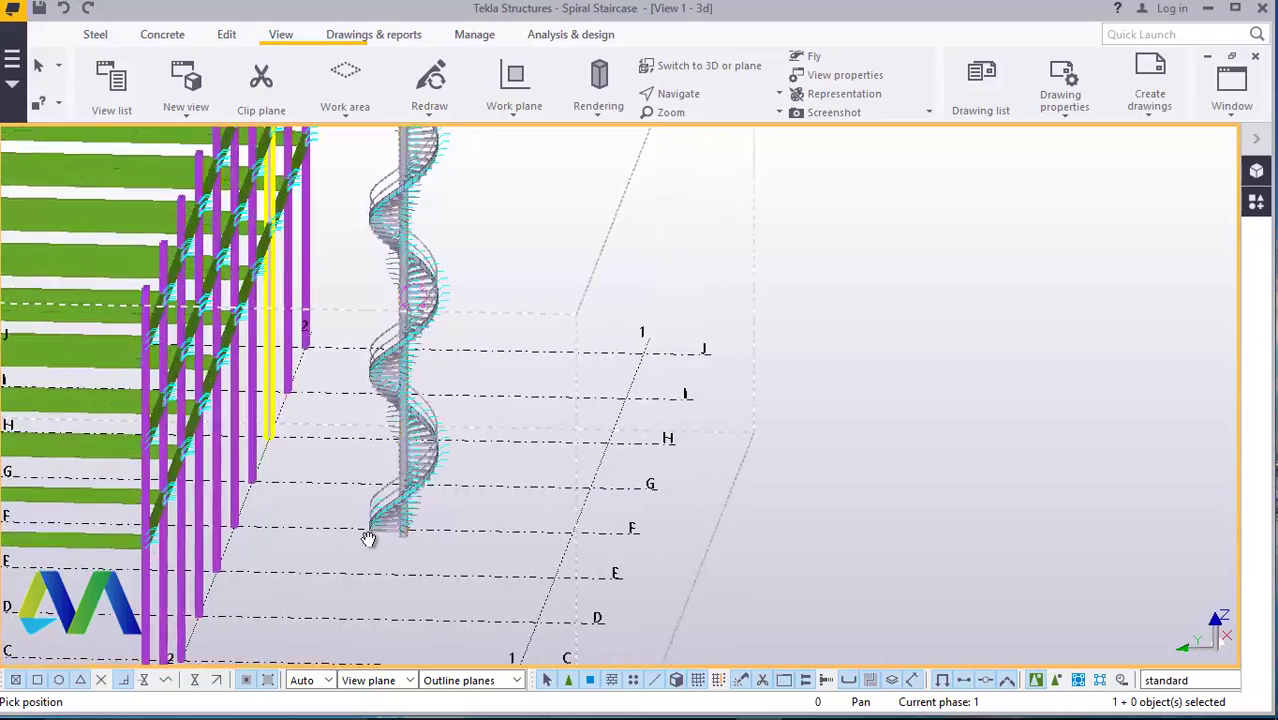
pyautogui.scroll(8, 362, 532)
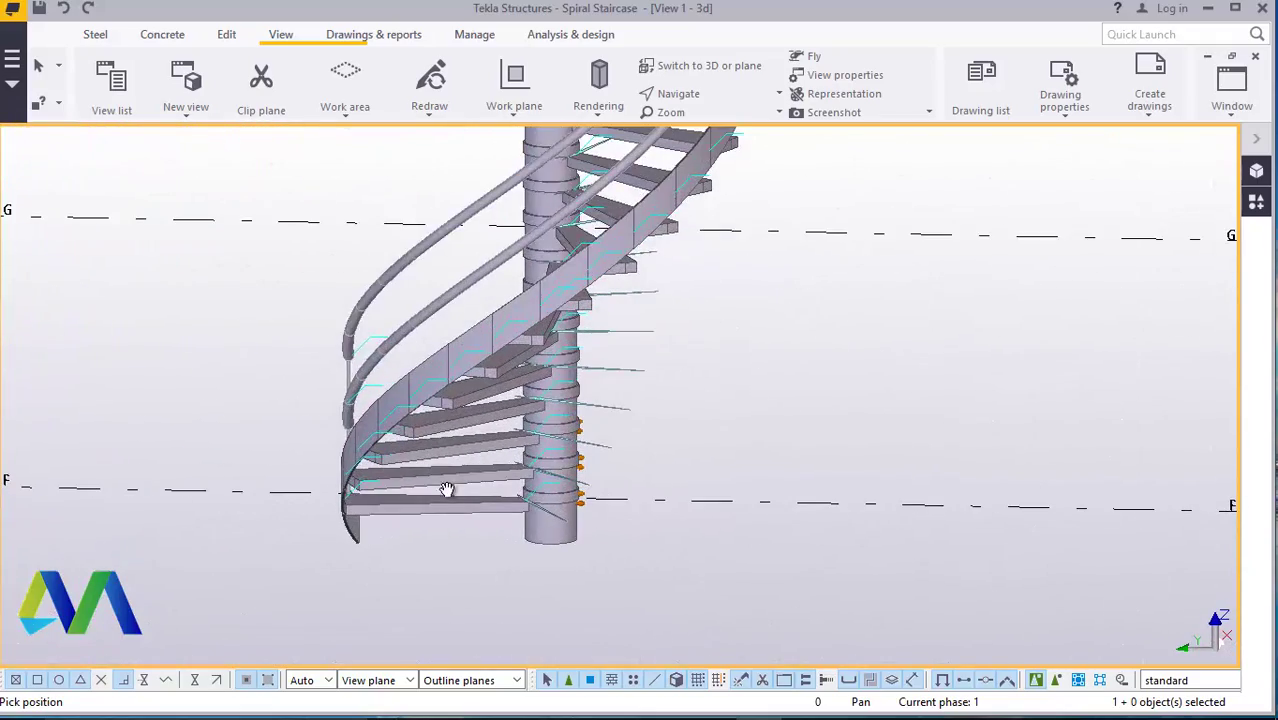
pyautogui.moveTo(370, 498); pyautogui.dragTo(220, 521)
pyautogui.scroll(-4, 400, 545)
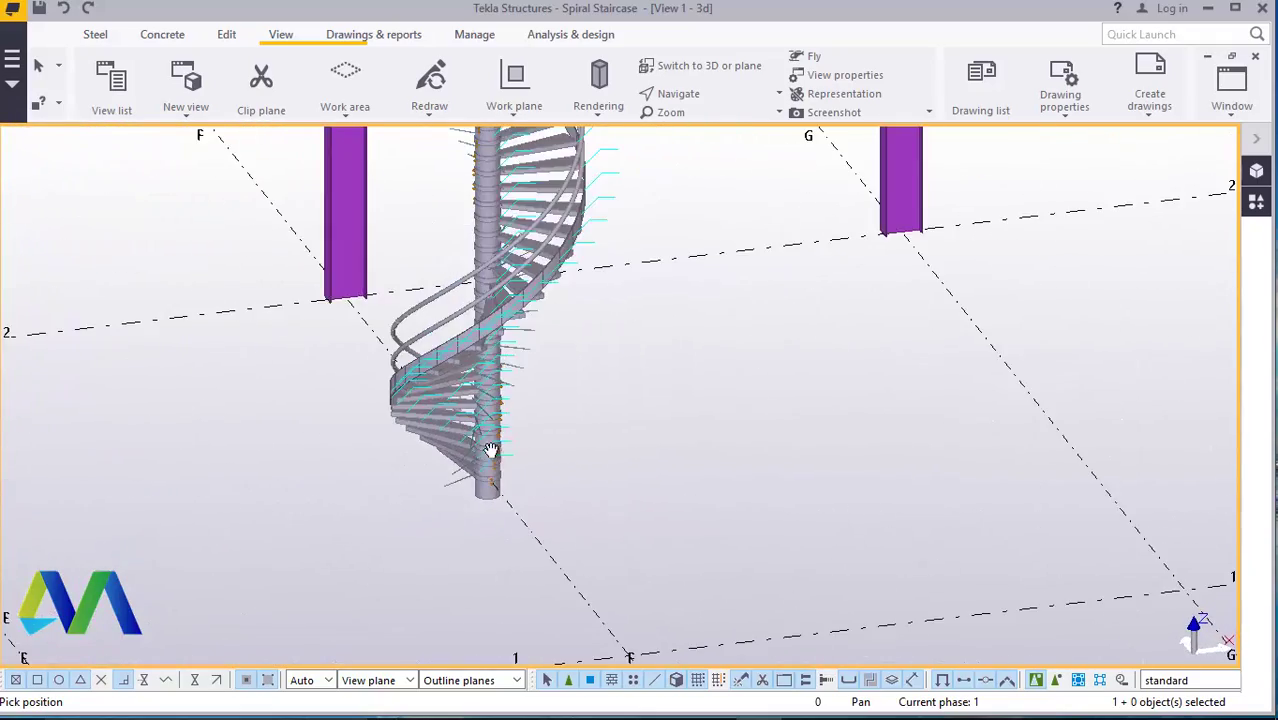
# - Examine the spiral stair's upper turns and its position relative to the frame columns along grid line 2 from other sides
pyautogui.keyDown('ctrl'); pyautogui.moveTo(491, 448); pyautogui.dragTo(160, 478, button='middle'); pyautogui.keyUp('ctrl')
pyautogui.keyDown('ctrl'); pyautogui.moveTo(605, 414); pyautogui.dragTo(531, 456, button='middle'); pyautogui.keyUp('ctrl')
pyautogui.scroll(5, 535, 465)
pyautogui.keyDown('ctrl'); pyautogui.moveTo(548, 505); pyautogui.dragTo(604, 481, button='middle'); pyautogui.keyUp('ctrl')
pyautogui.moveTo(605, 481); pyautogui.dragTo(605, 458)
pyautogui.moveTo(640, 413); pyautogui.dragTo(702, 218)
pyautogui.scroll(5, 702, 218)
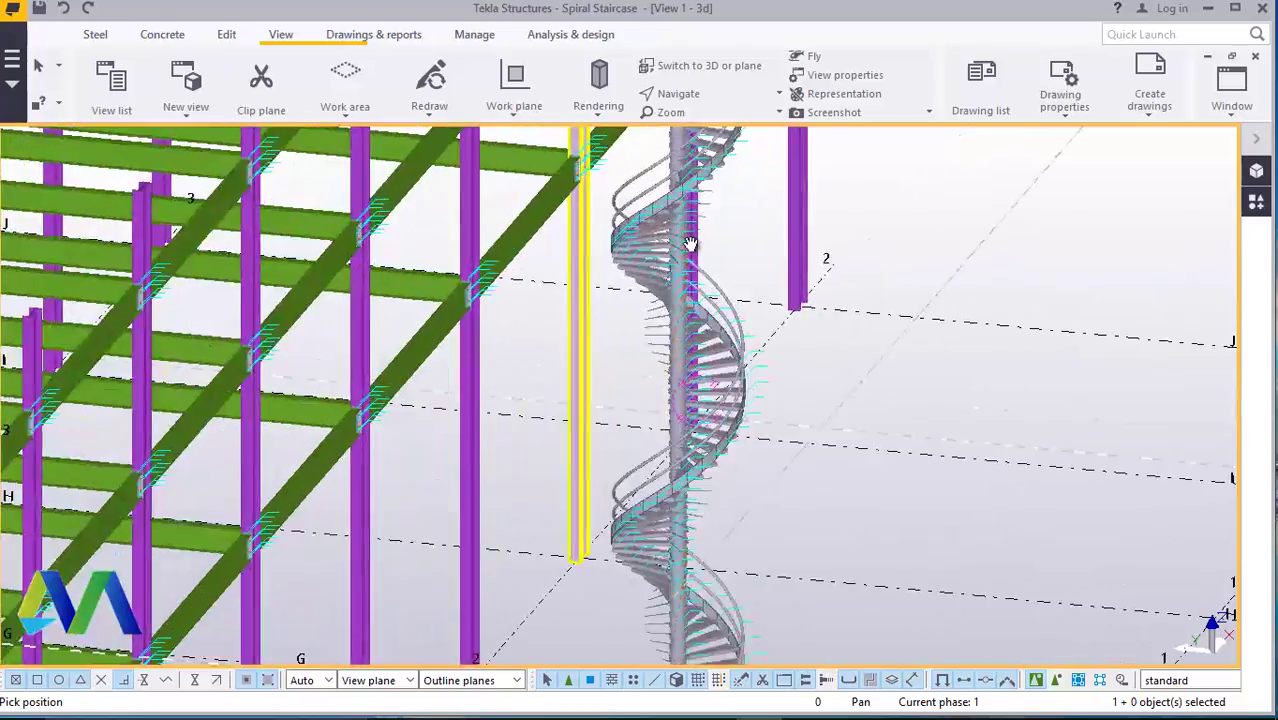
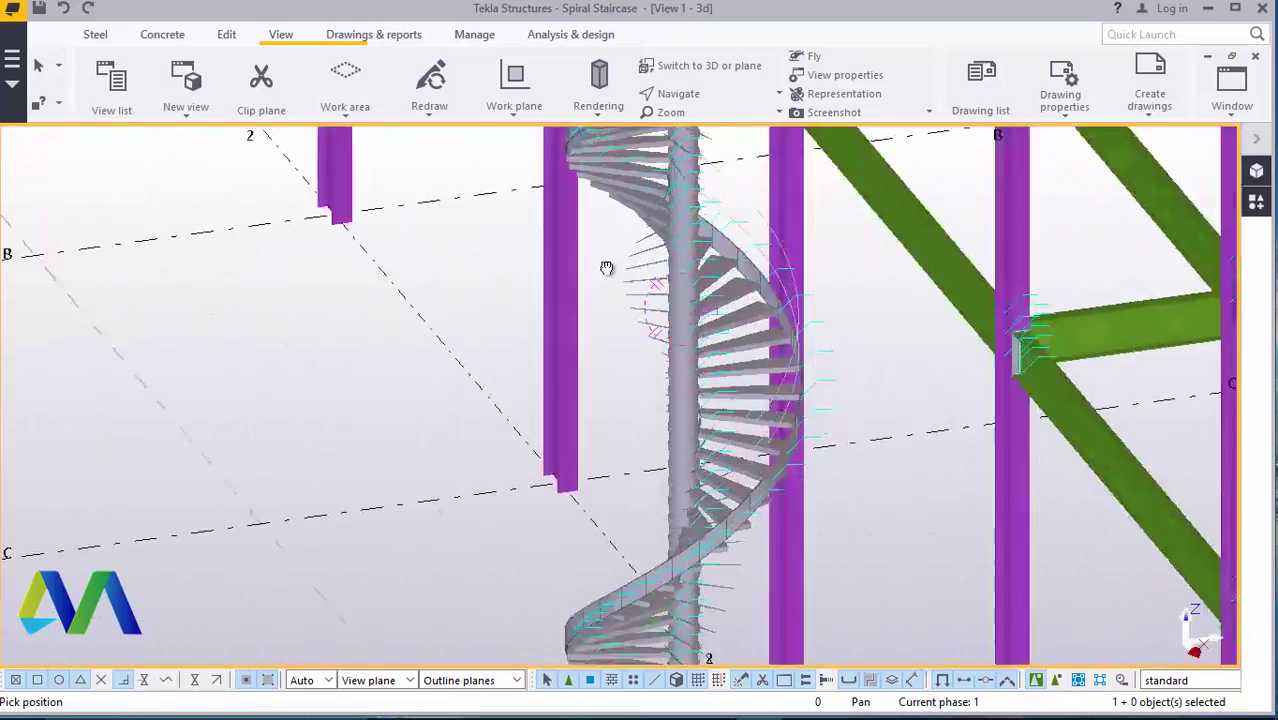
# - Examine the spiral stair along its full height from several sides, checking its position relative to the frame columns and grid lines
pyautogui.keyDown('ctrl'); pyautogui.moveTo(645, 237); pyautogui.dragTo(642, 263, button='middle'); pyautogui.keyUp('ctrl')
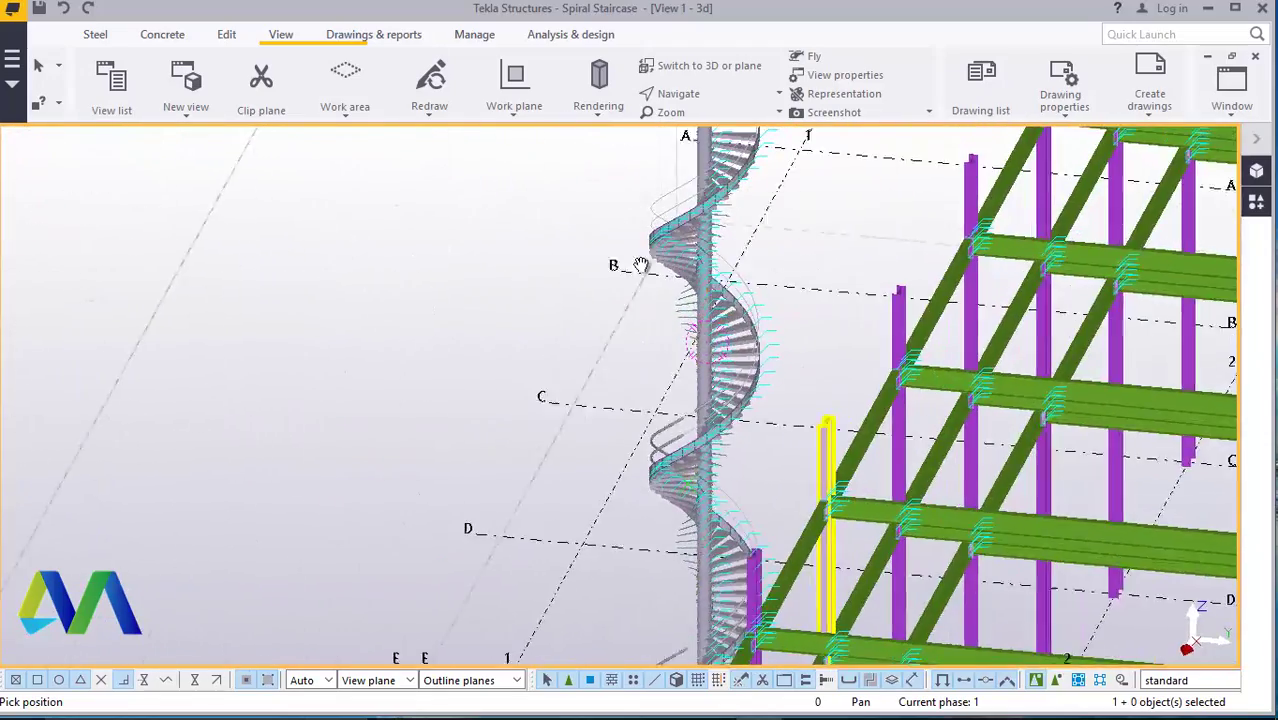
pyautogui.scroll(-2, 722, 365)
pyautogui.scroll(2, 756, 268)
pyautogui.moveTo(757, 268); pyautogui.dragTo(802, 339, button='middle')
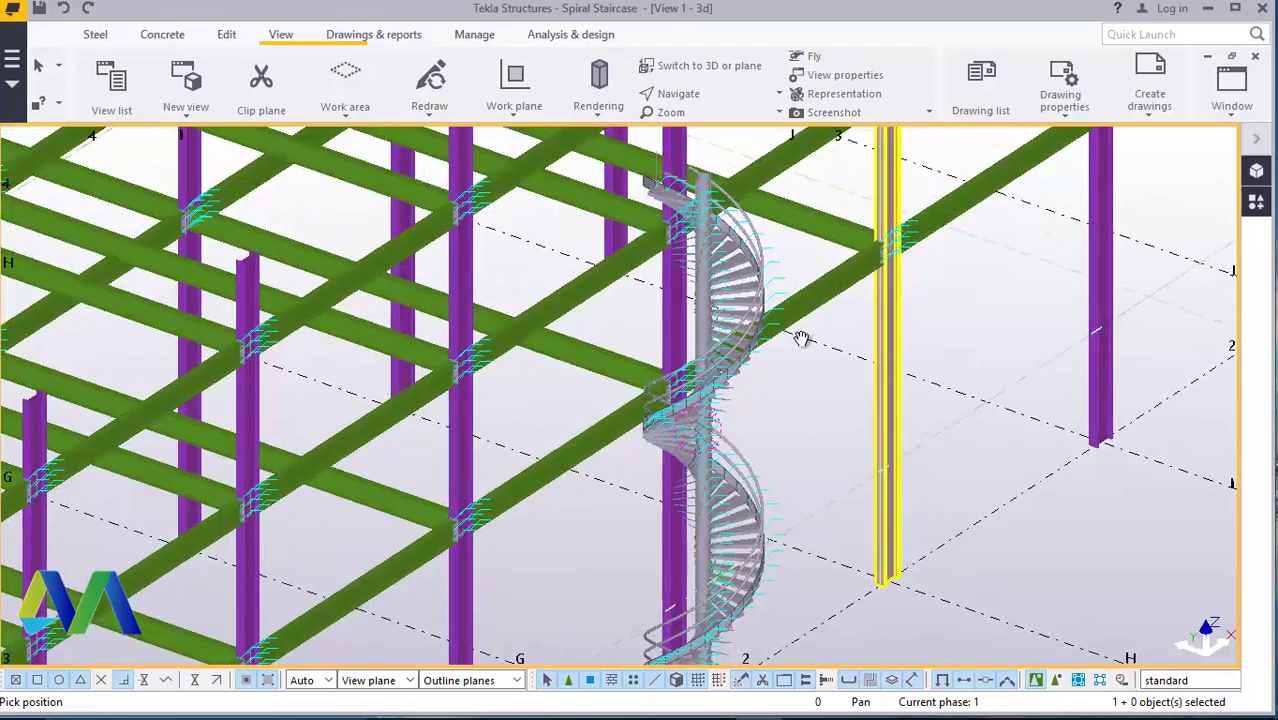
pyautogui.scroll(-2, 798, 338)
pyautogui.scroll(2, 719, 441)
pyautogui.scroll(-5, 716, 440)
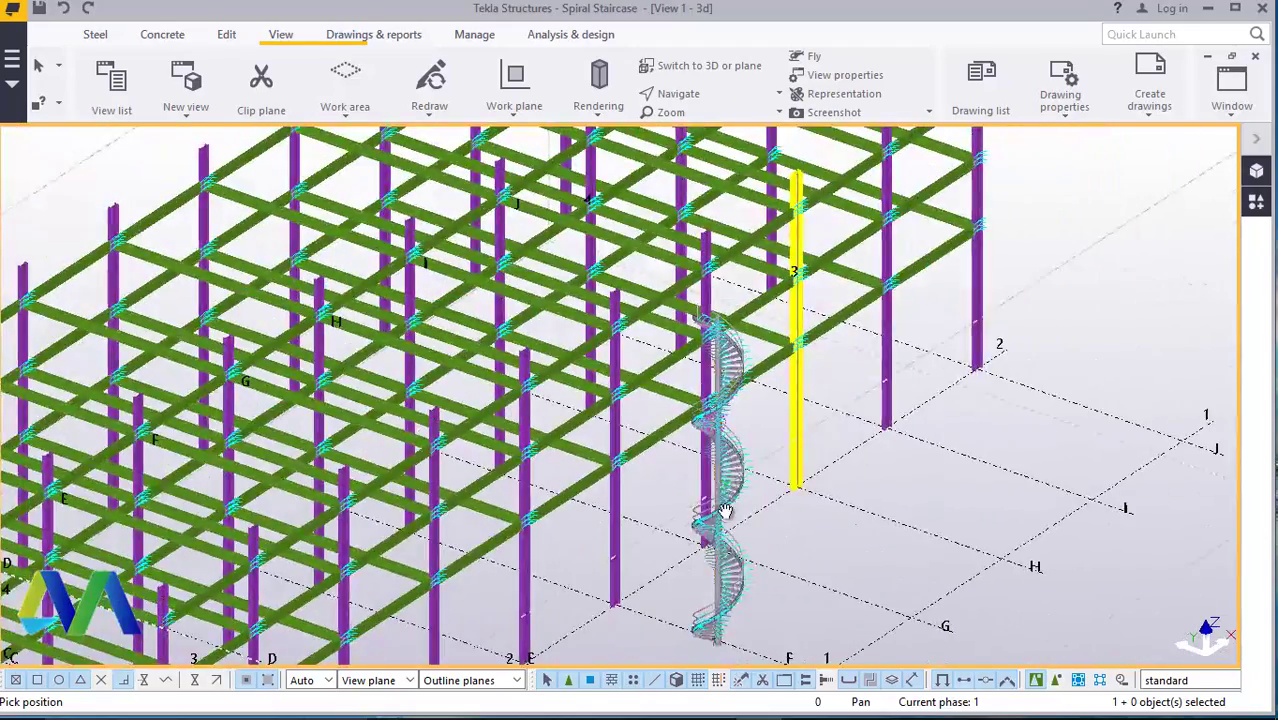
pyautogui.scroll(6, 716, 440)
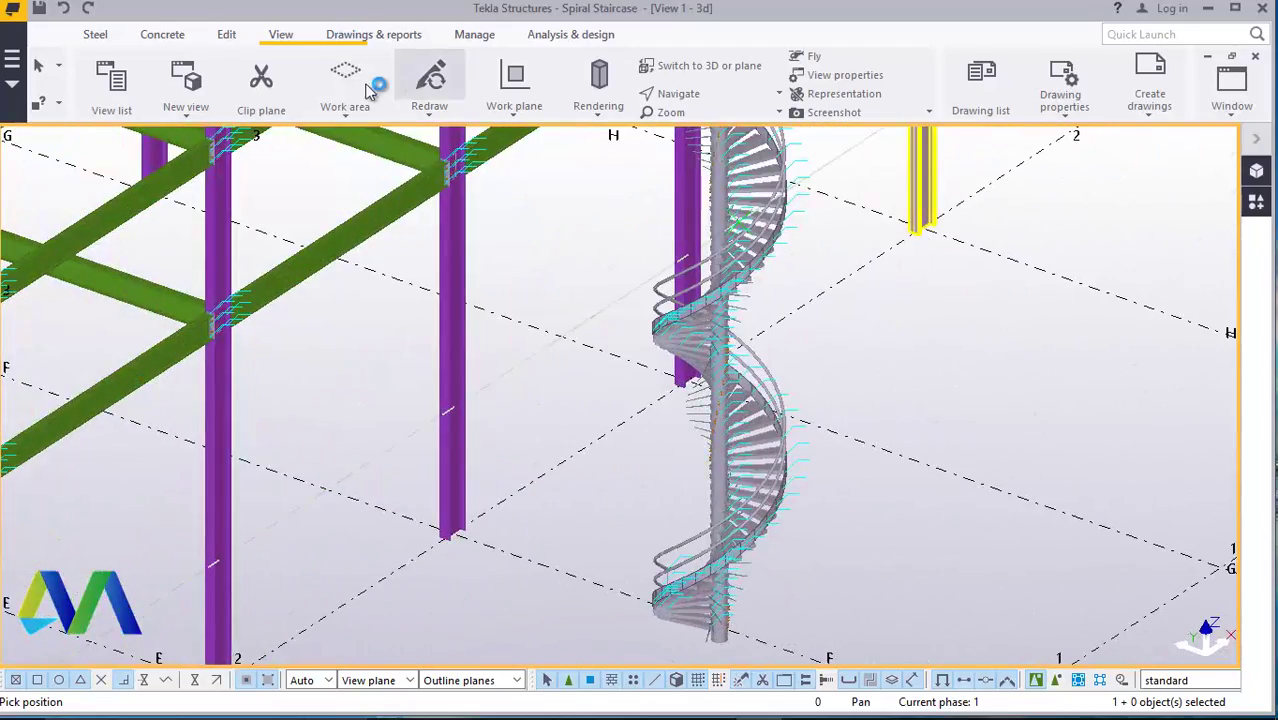
# - Browse the stair components in the component catalog, recheck the placed stair beside the frame and end the pan command
pyautogui.click(1254, 203)
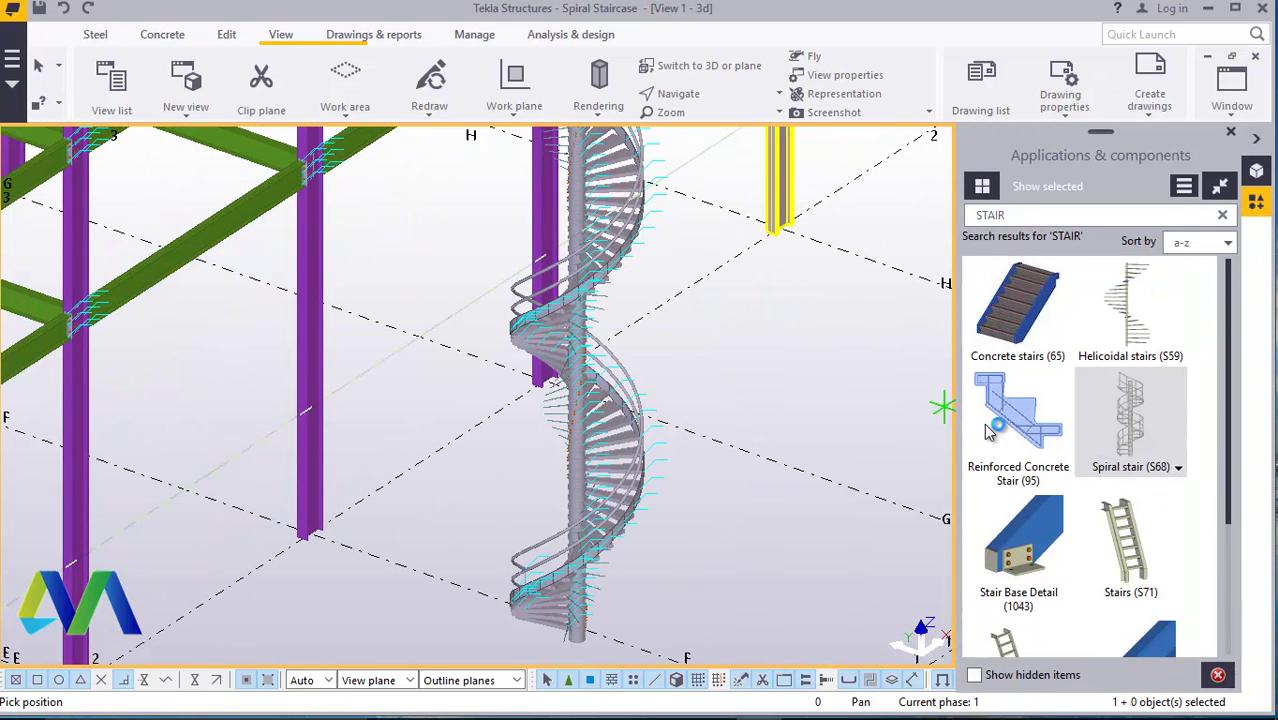
pyautogui.scroll(-1, 988, 430)
pyautogui.scroll(-2, 770, 395)
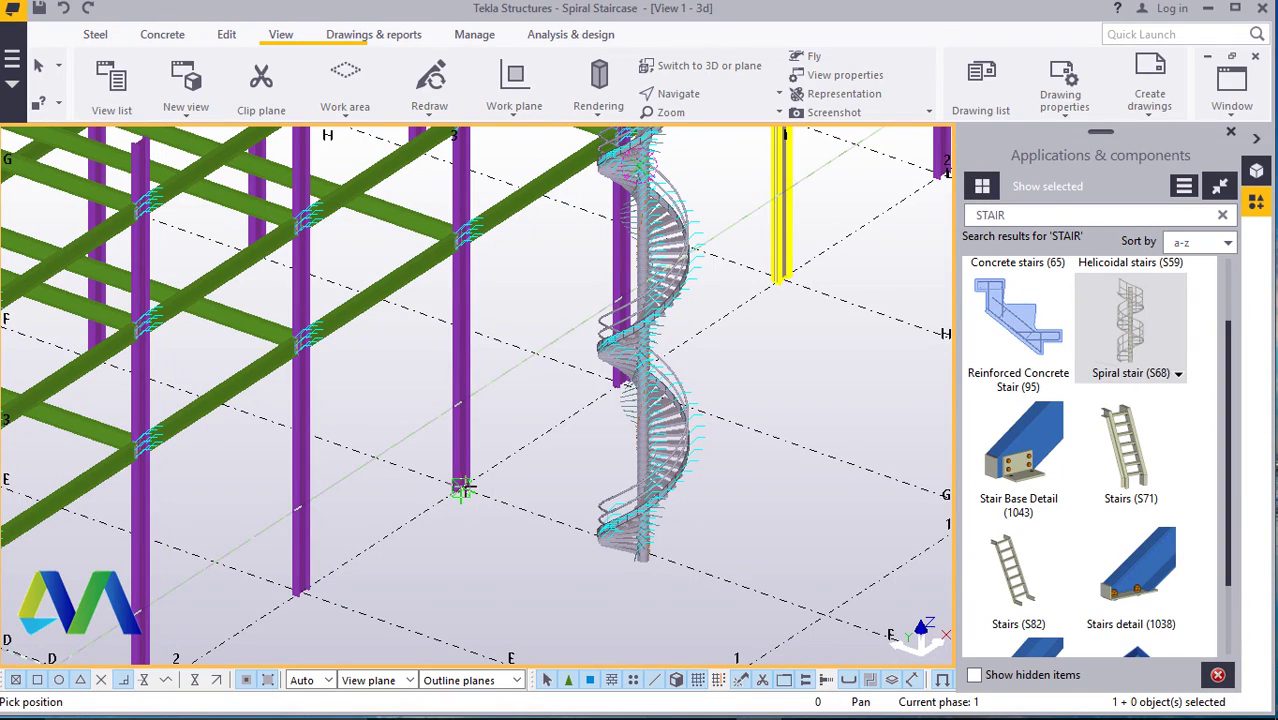
pyautogui.scroll(-5, 462, 488)
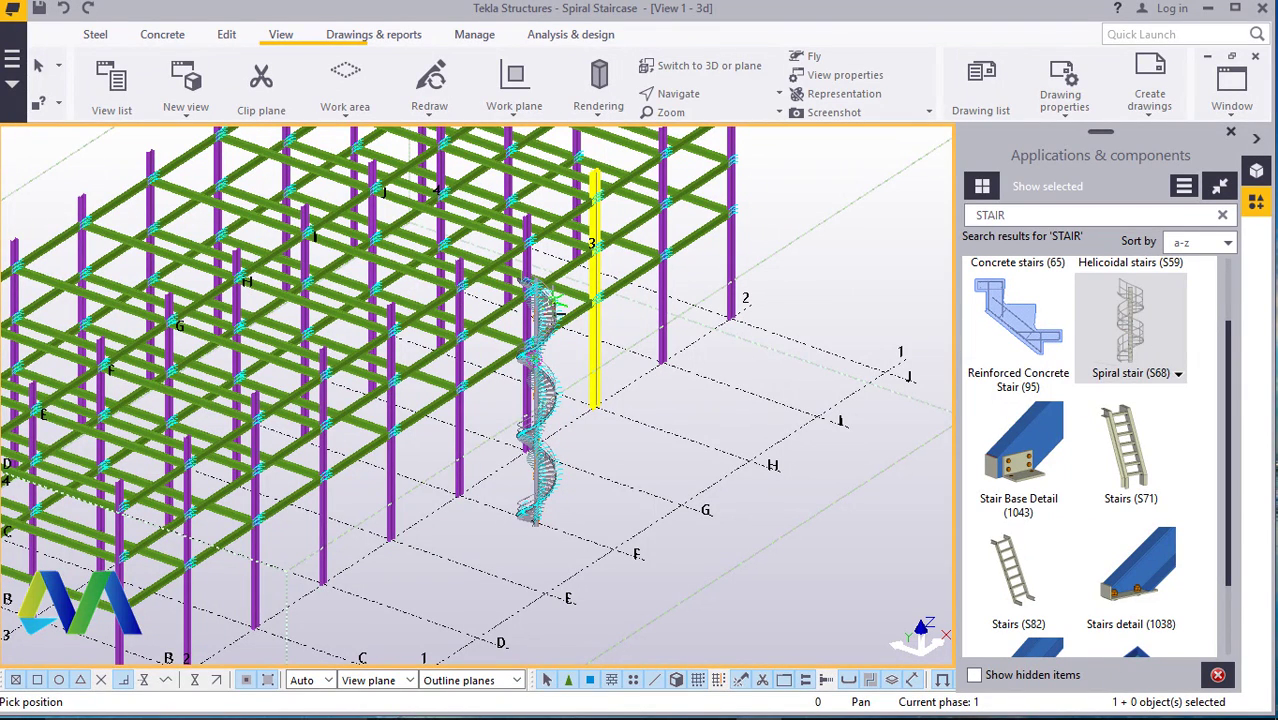
pyautogui.scroll(4, 545, 477)
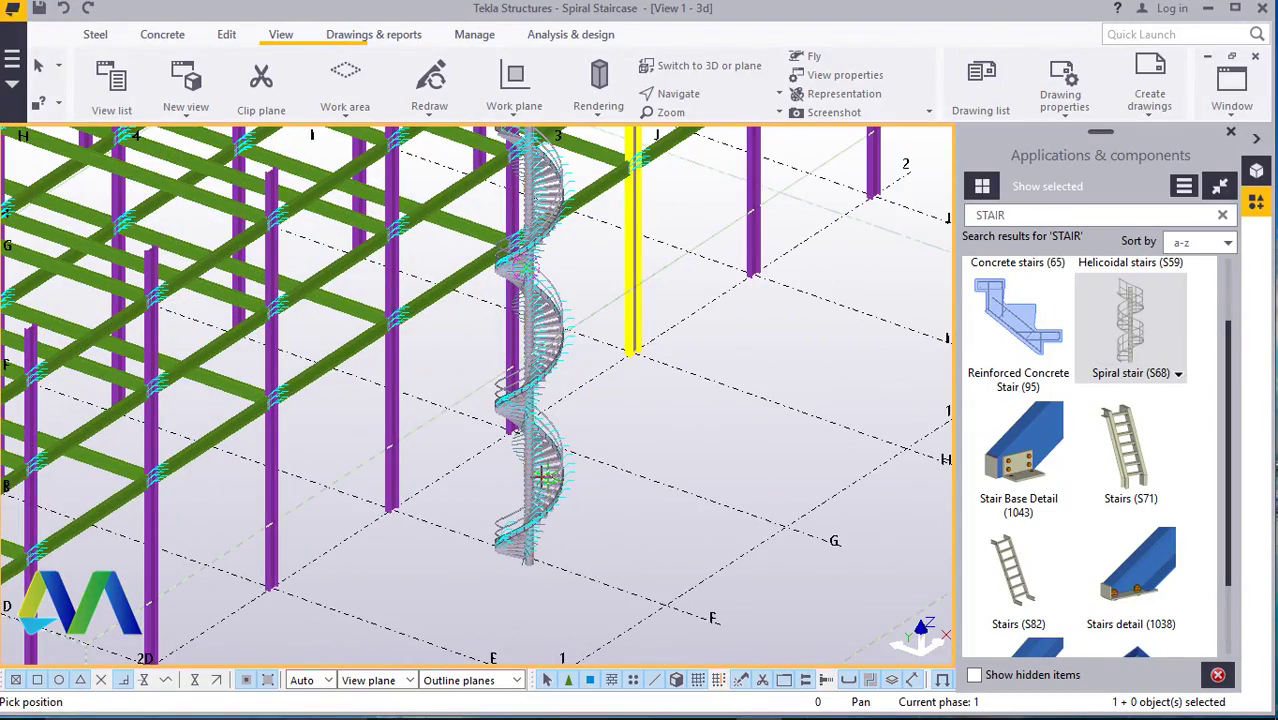
pyautogui.scroll(-3, 545, 477)
pyautogui.rightClick(613, 448)
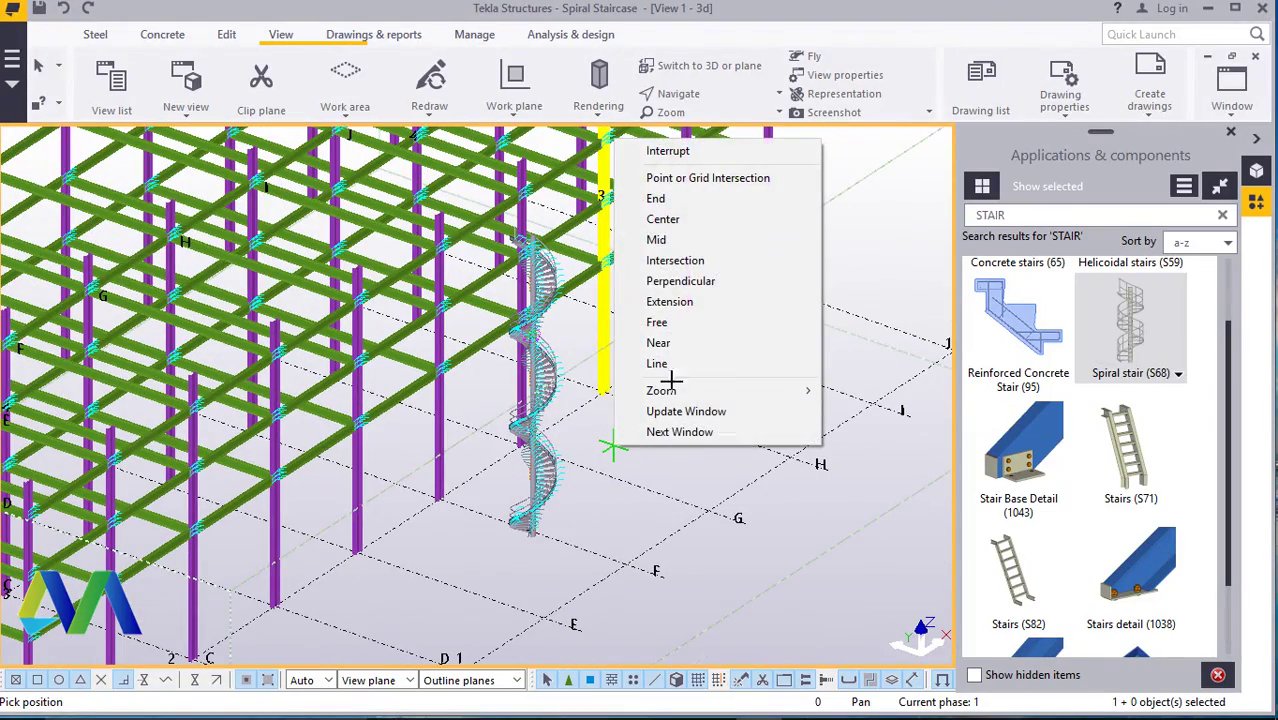
pyautogui.click(660, 151)
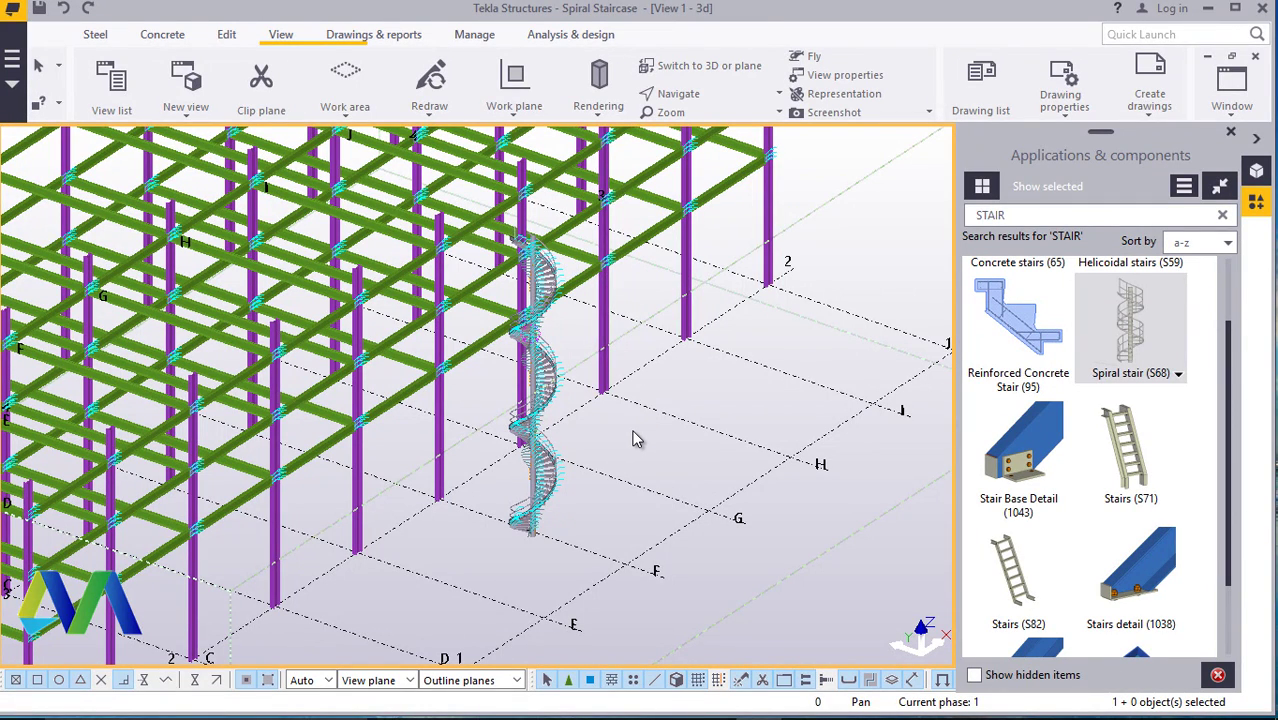
# - Select the whole spiral stair component on grid line F
pyautogui.scroll(2, 600, 450)
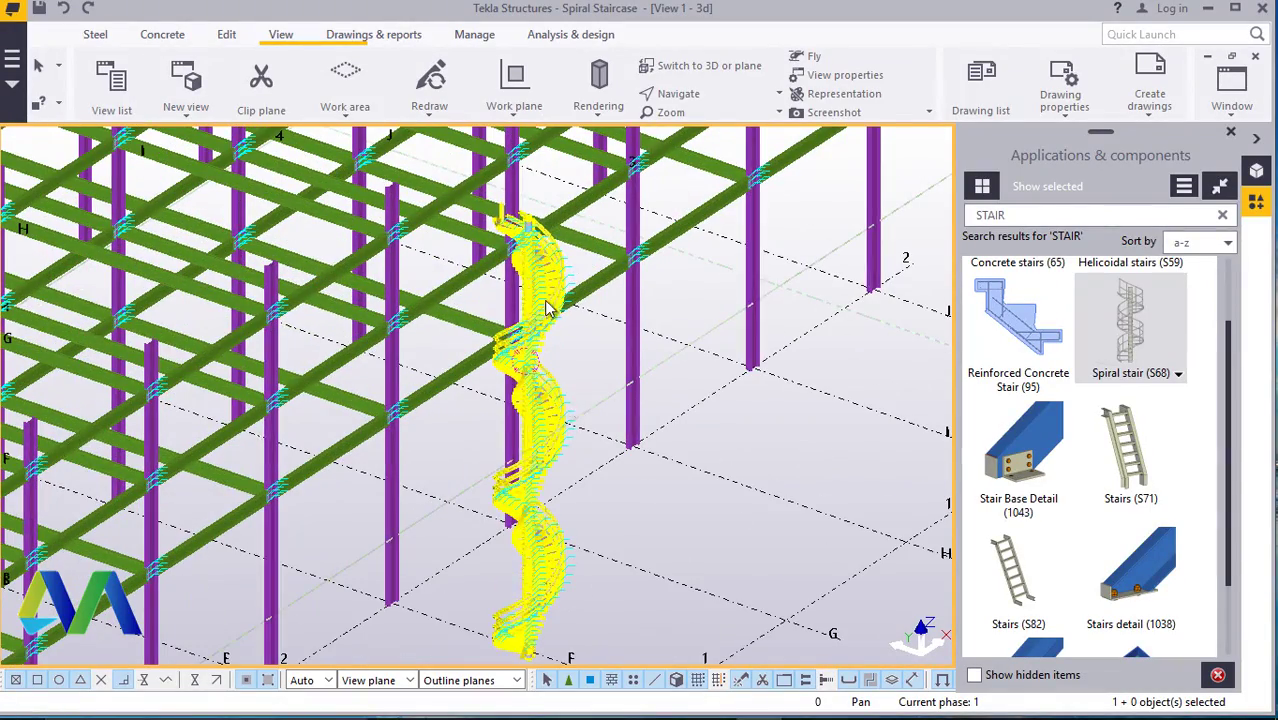
pyautogui.click(580, 462)
pyautogui.scroll(5, 588, 470)
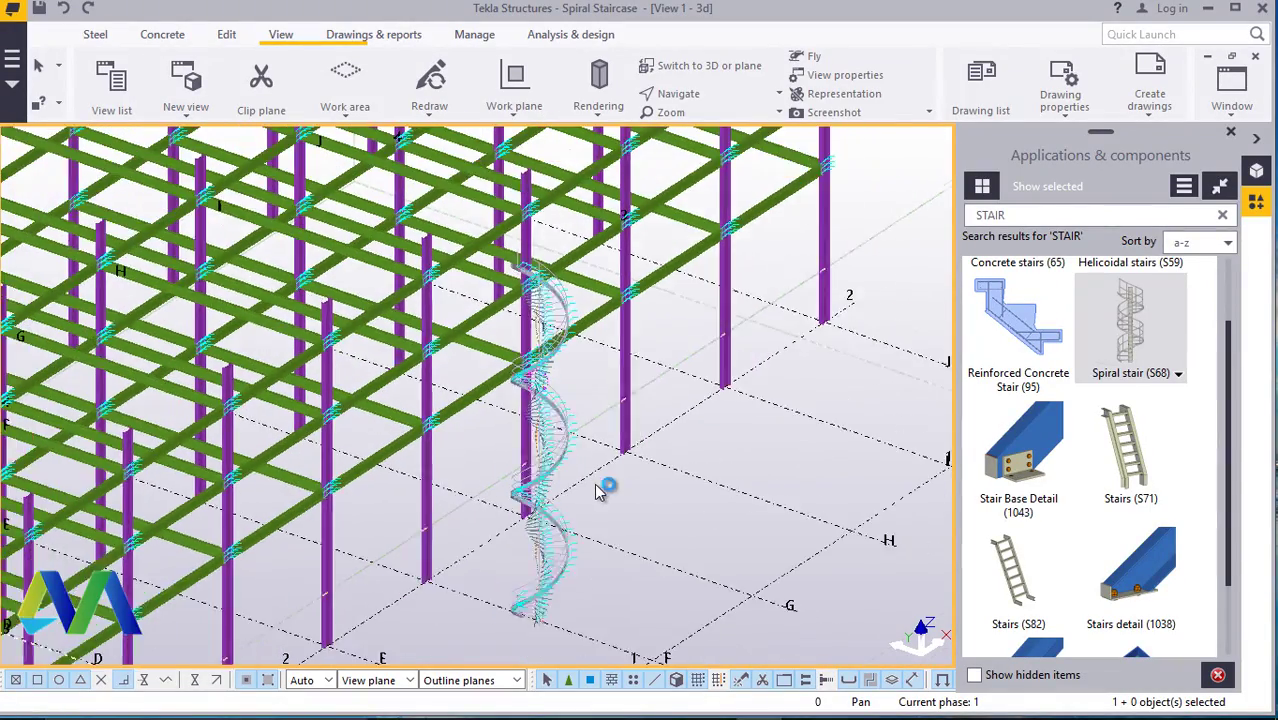
pyautogui.scroll(2, 627, 407)
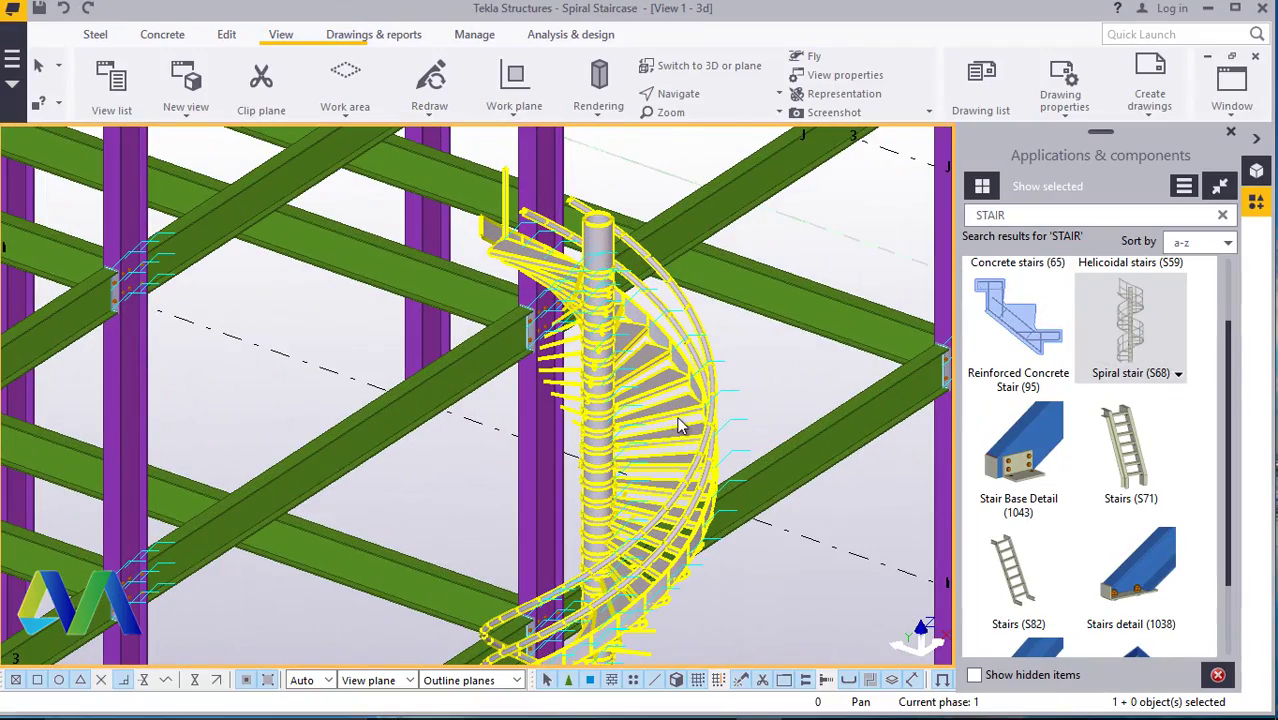
pyautogui.rightClick(659, 415)
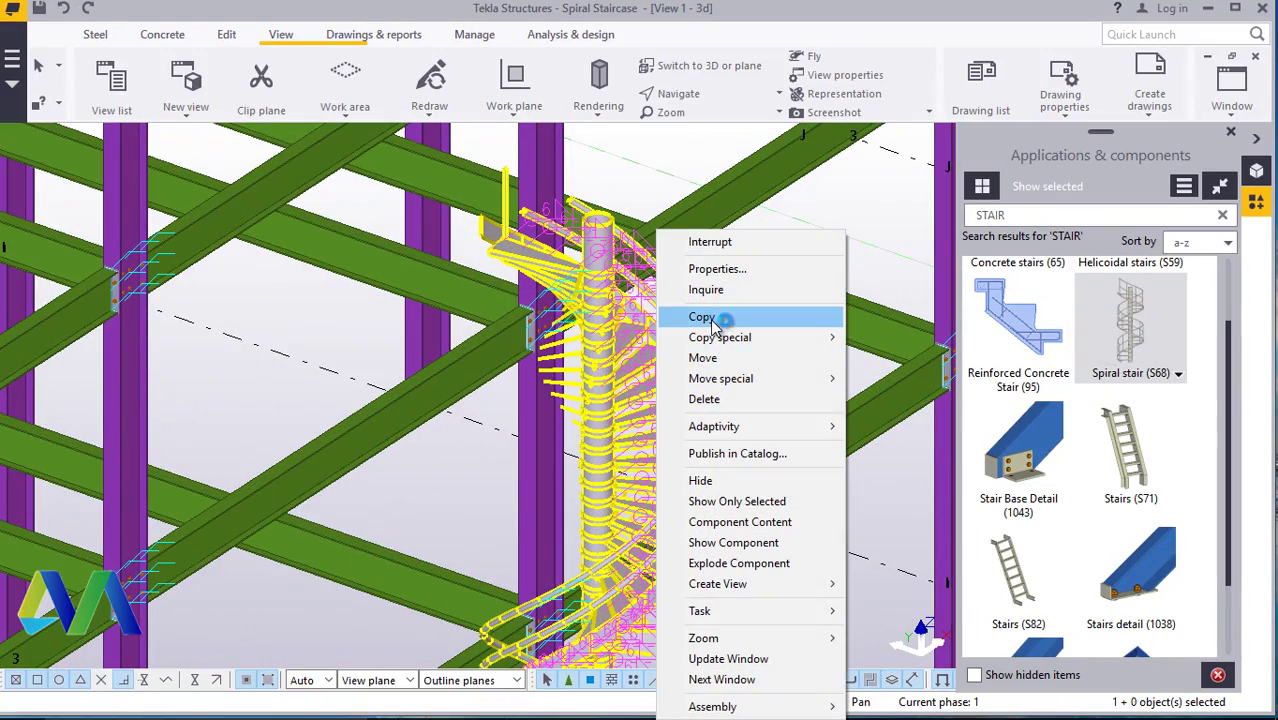
pyautogui.click(704, 358)
pyautogui.scroll(6, 482, 210)
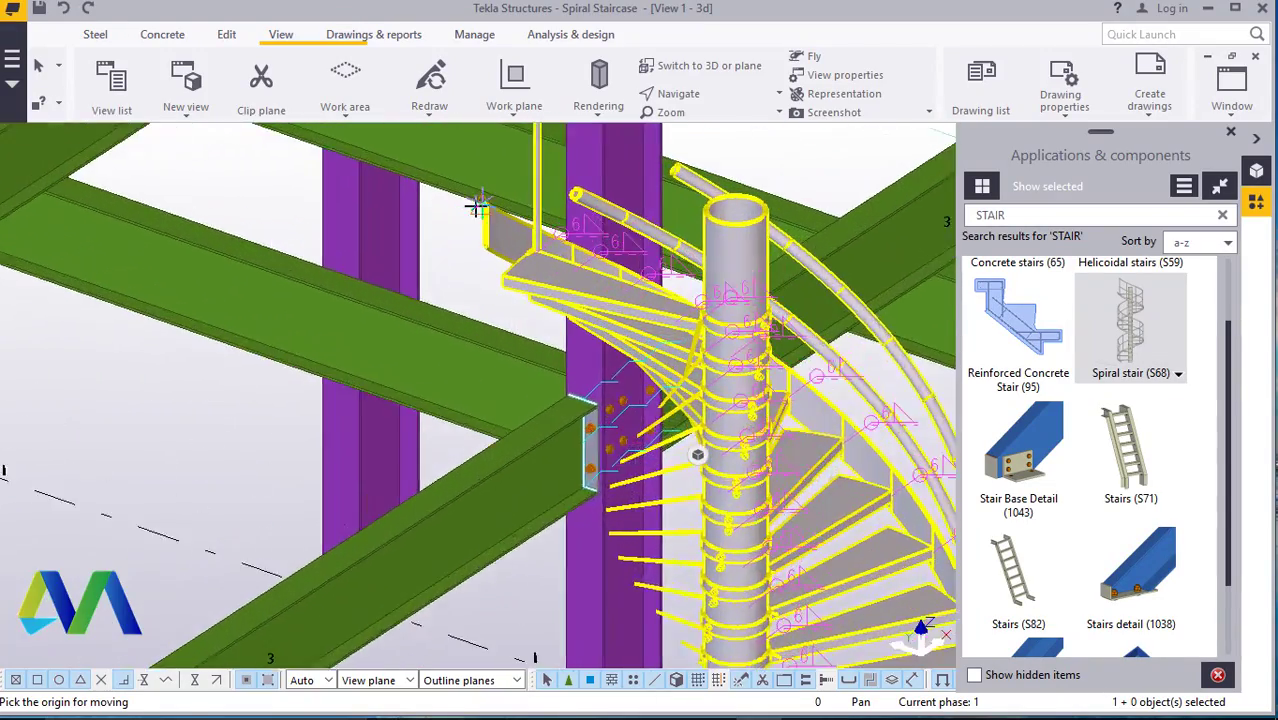
pyautogui.scroll(4, 482, 210)
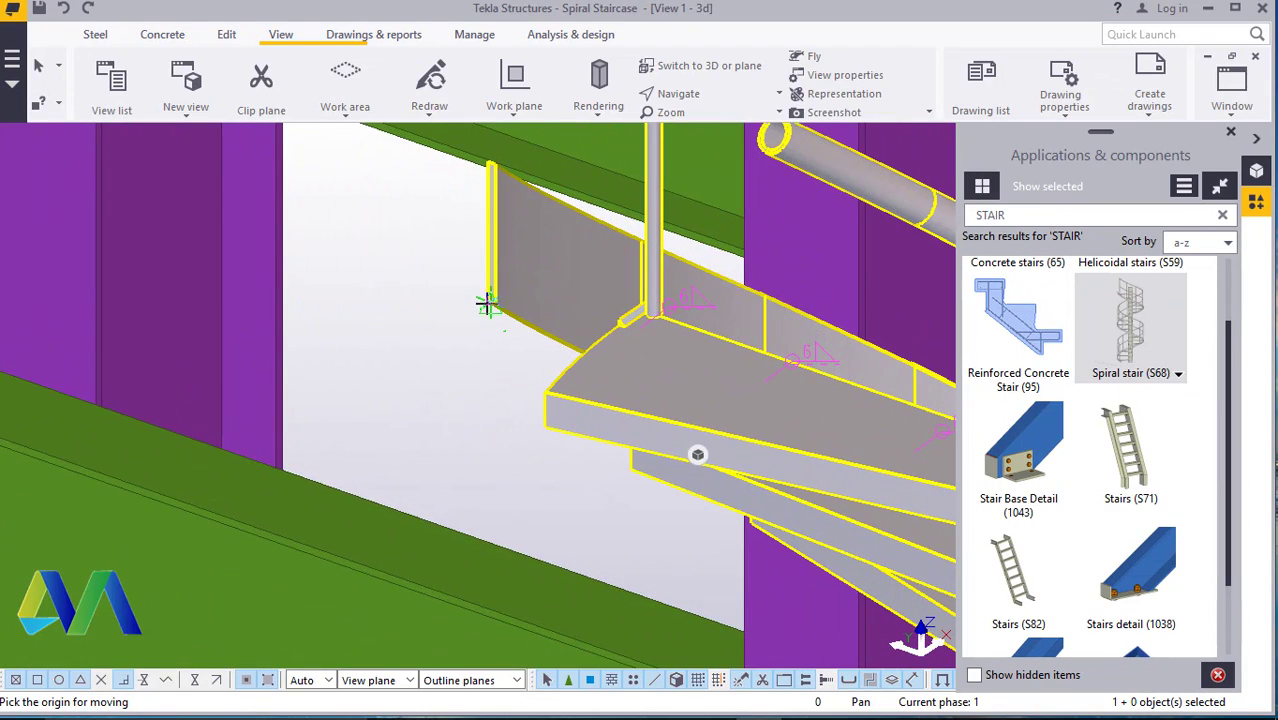
pyautogui.scroll(4, 482, 304)
pyautogui.scroll(-5, 505, 332)
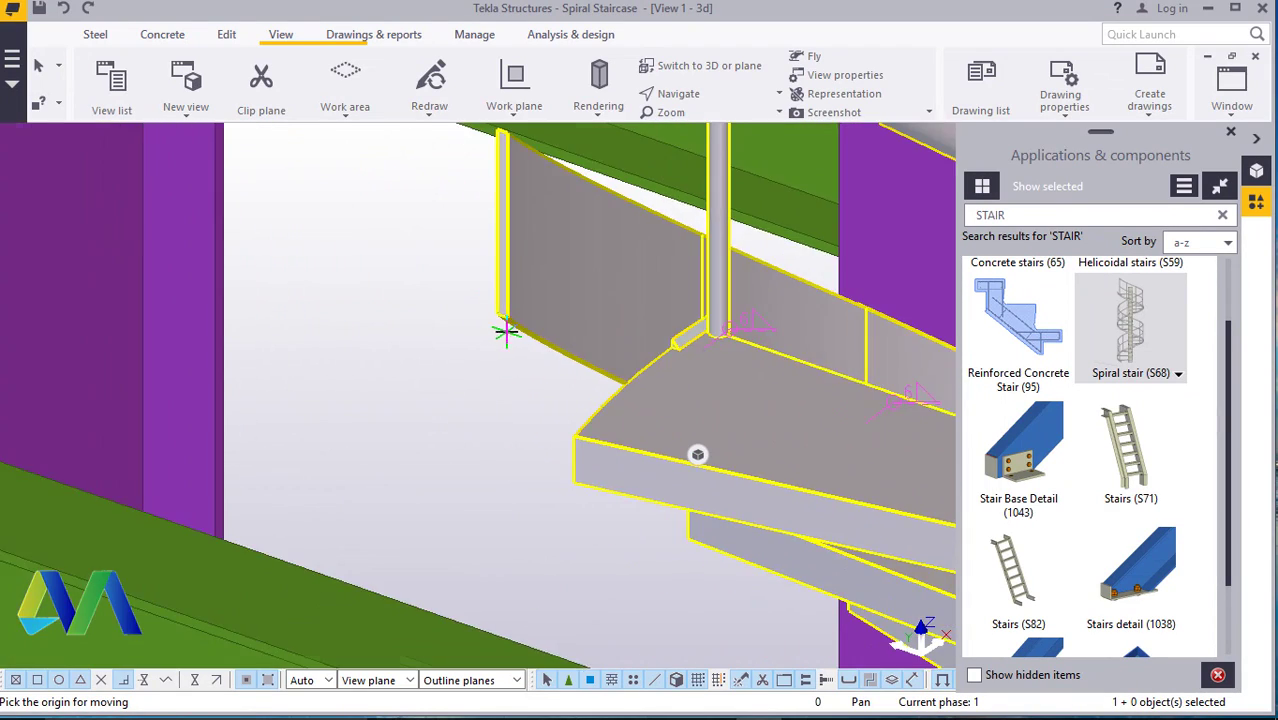
pyautogui.scroll(-3, 505, 332)
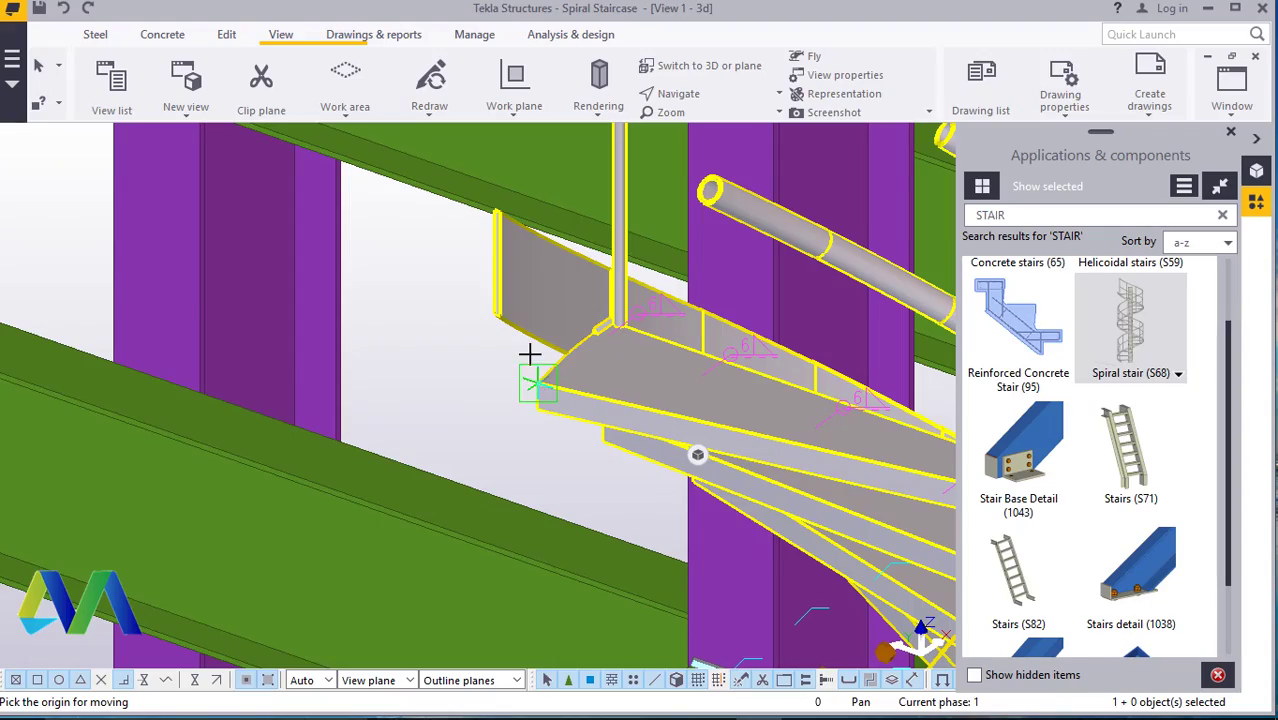
pyautogui.click(536, 382)
pyautogui.scroll(-5, 536, 382)
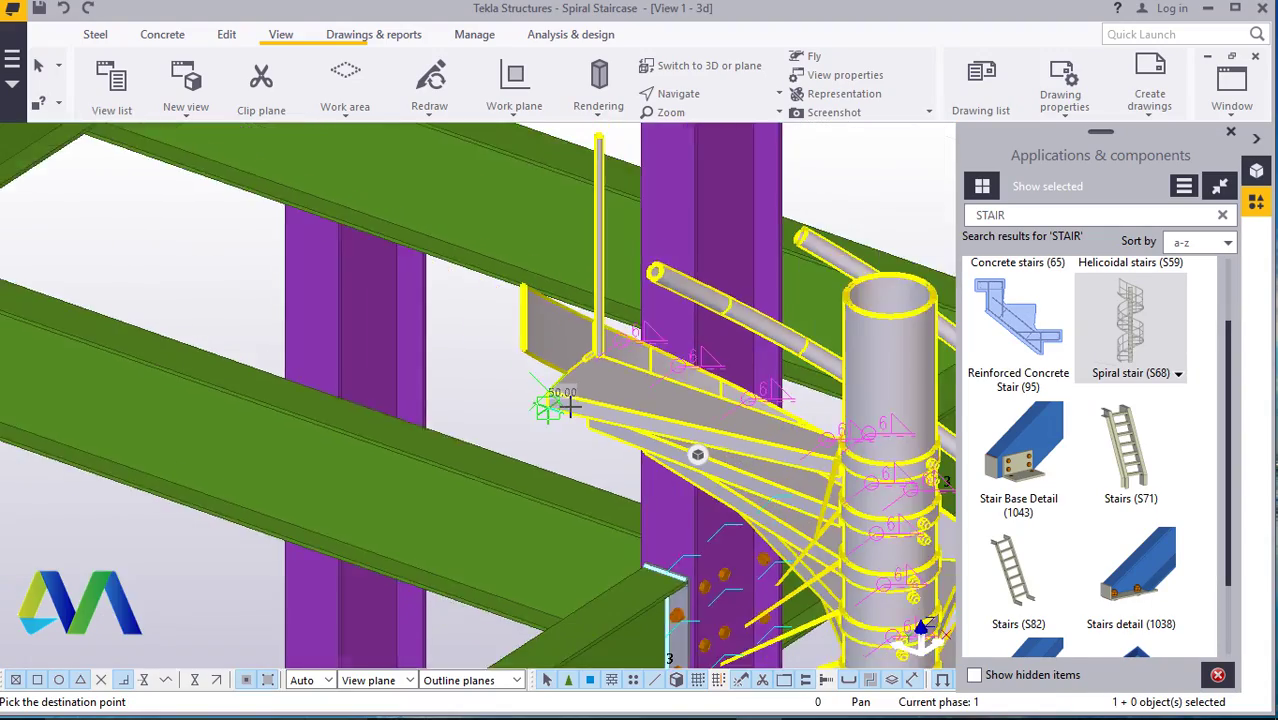
pyautogui.scroll(8, 381, 443)
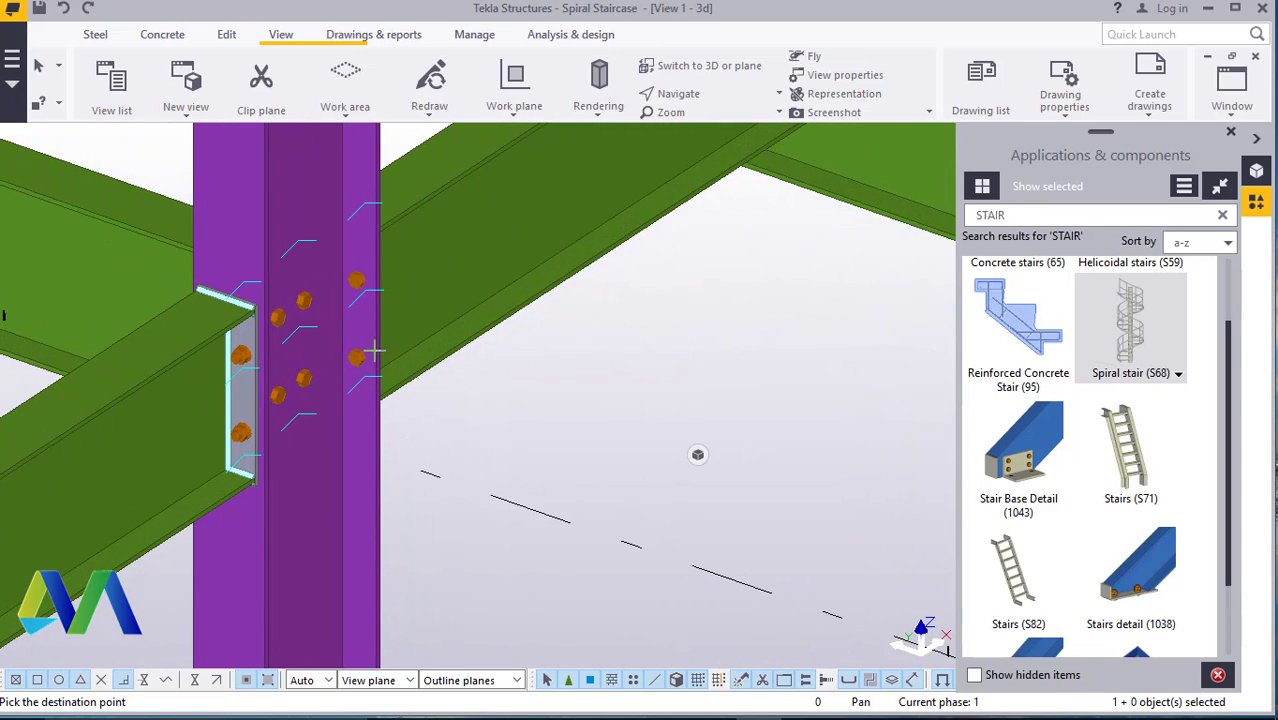
pyautogui.scroll(-5, 377, 378)
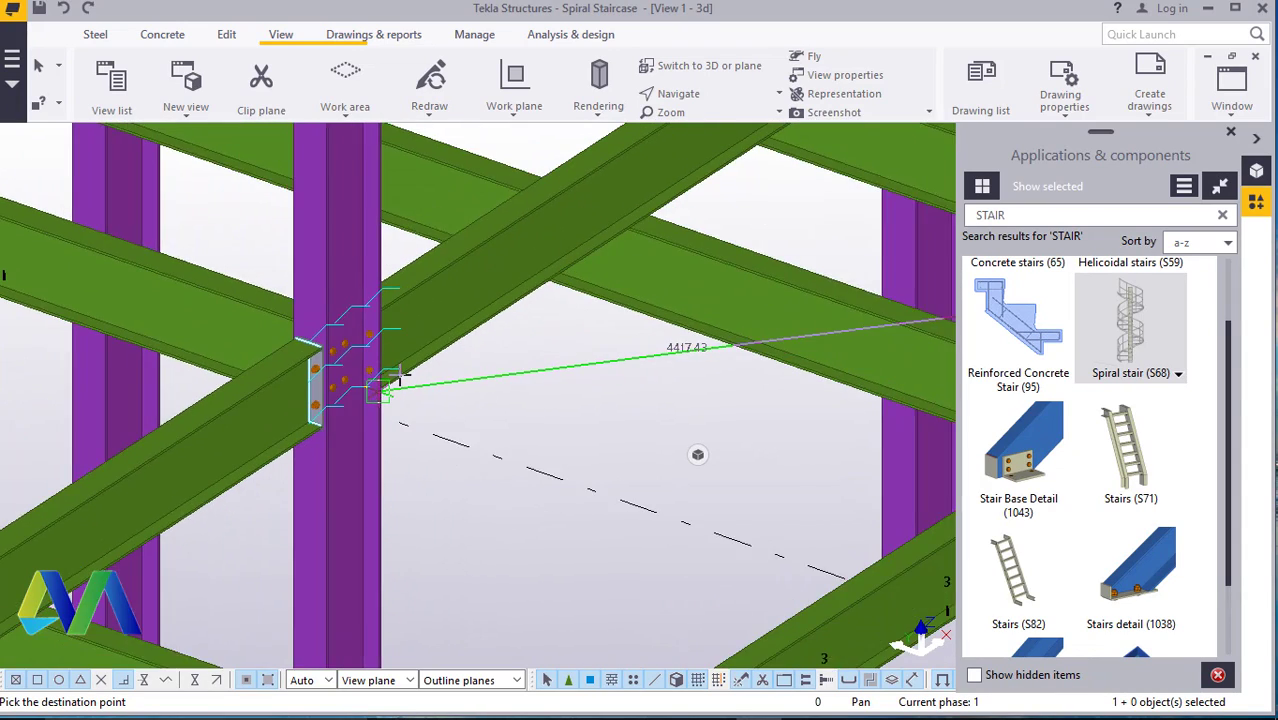
pyautogui.rightClick(430, 364)
pyautogui.click(486, 380)
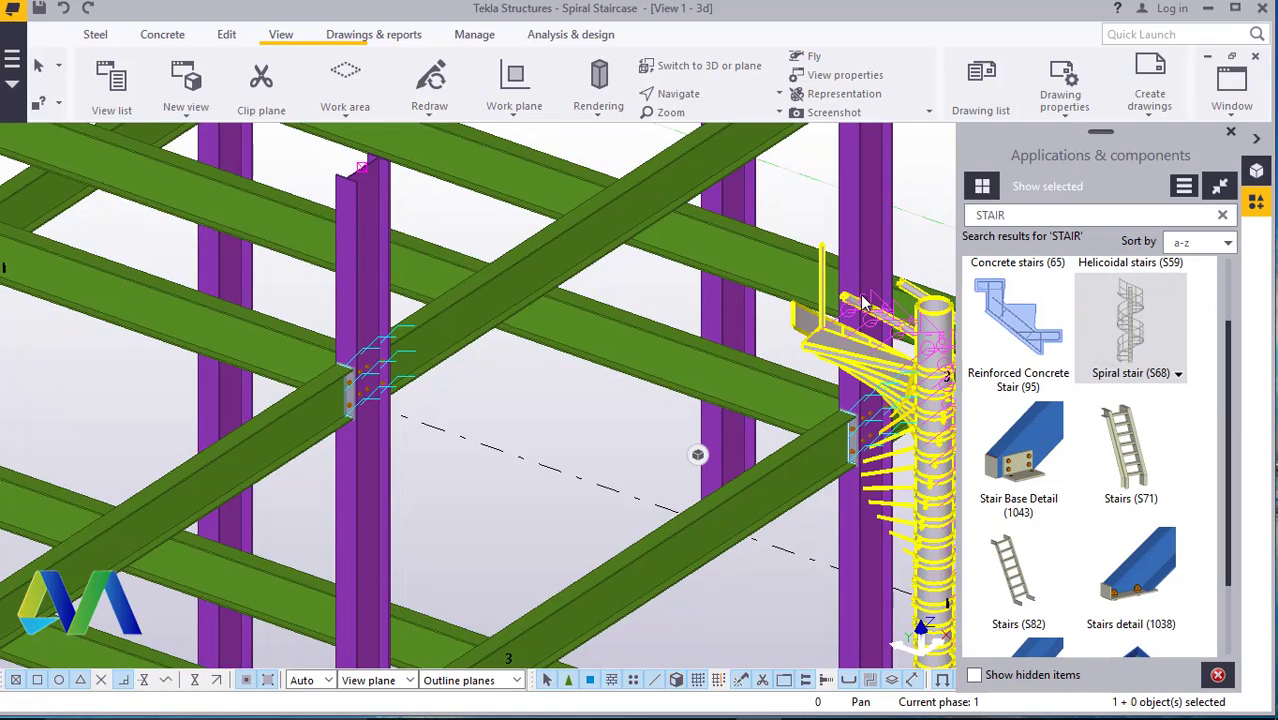
# - Start moving the selected spiral stair and pick the lower outer corner of its uppermost stringer end as the origin
pyautogui.scroll(5, 790, 329)
pyautogui.rightClick(790, 330)
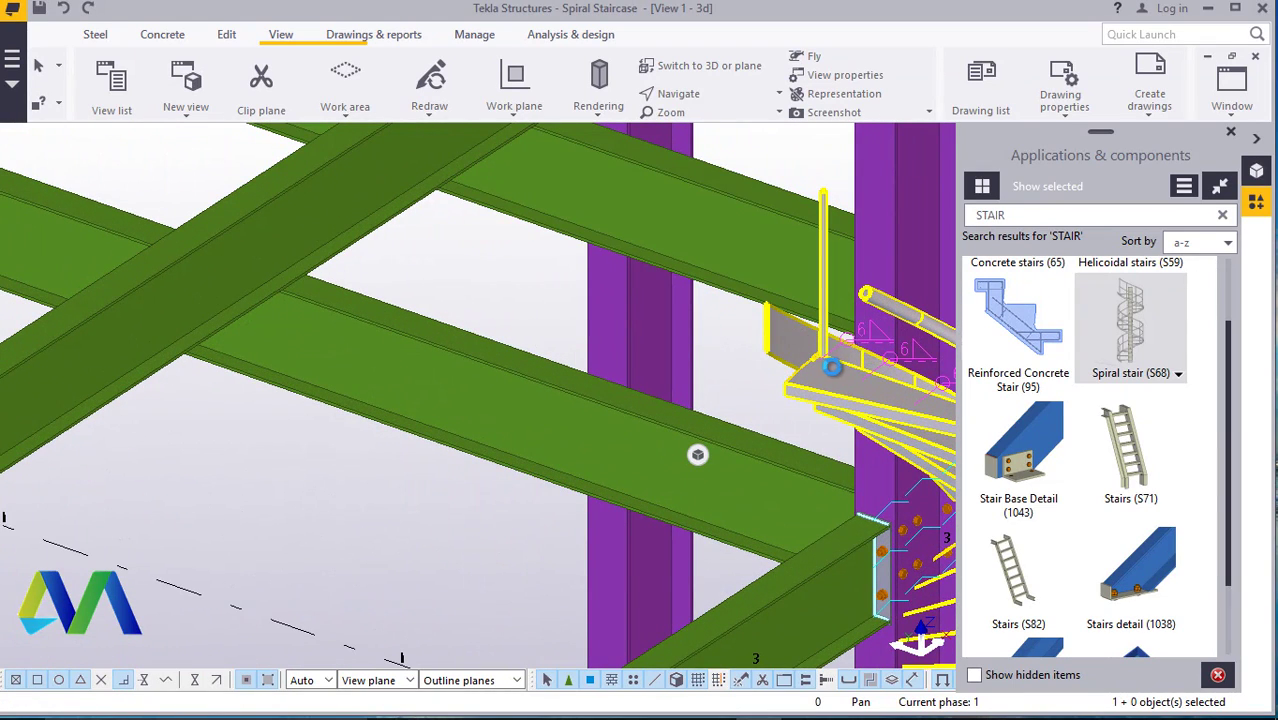
pyautogui.click(840, 357)
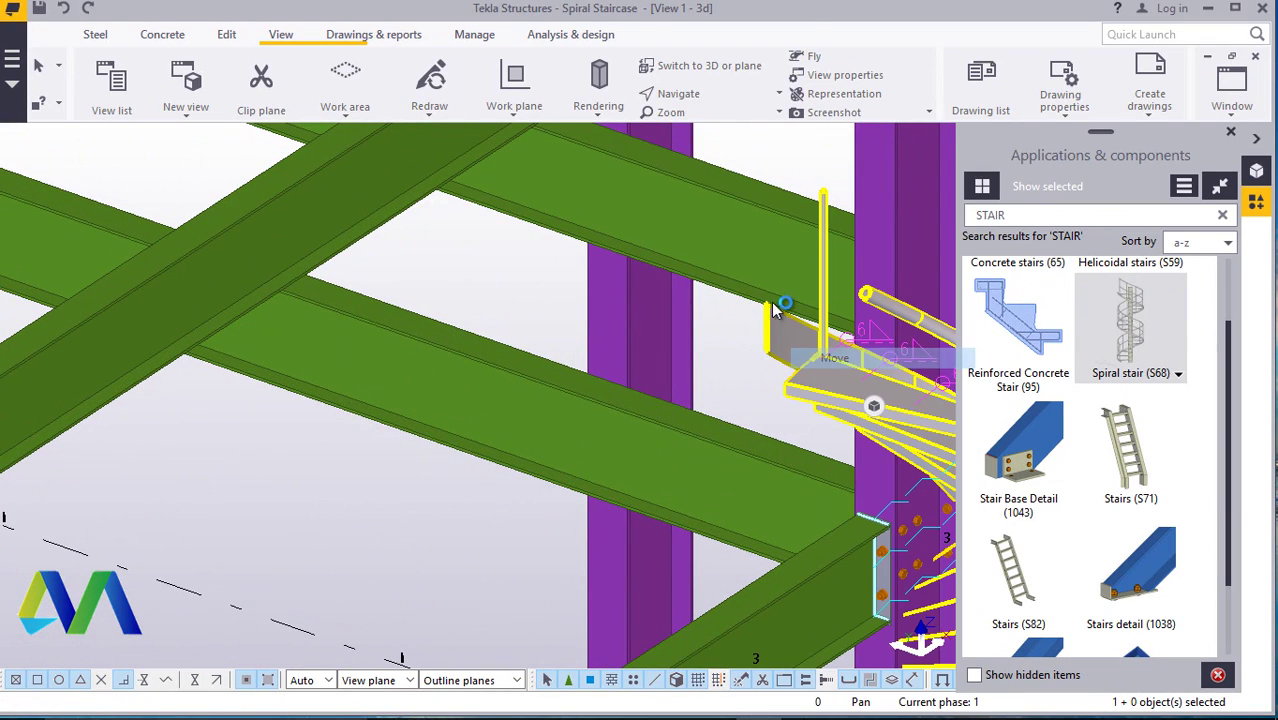
pyautogui.scroll(3, 762, 342)
pyautogui.scroll(4, 768, 342)
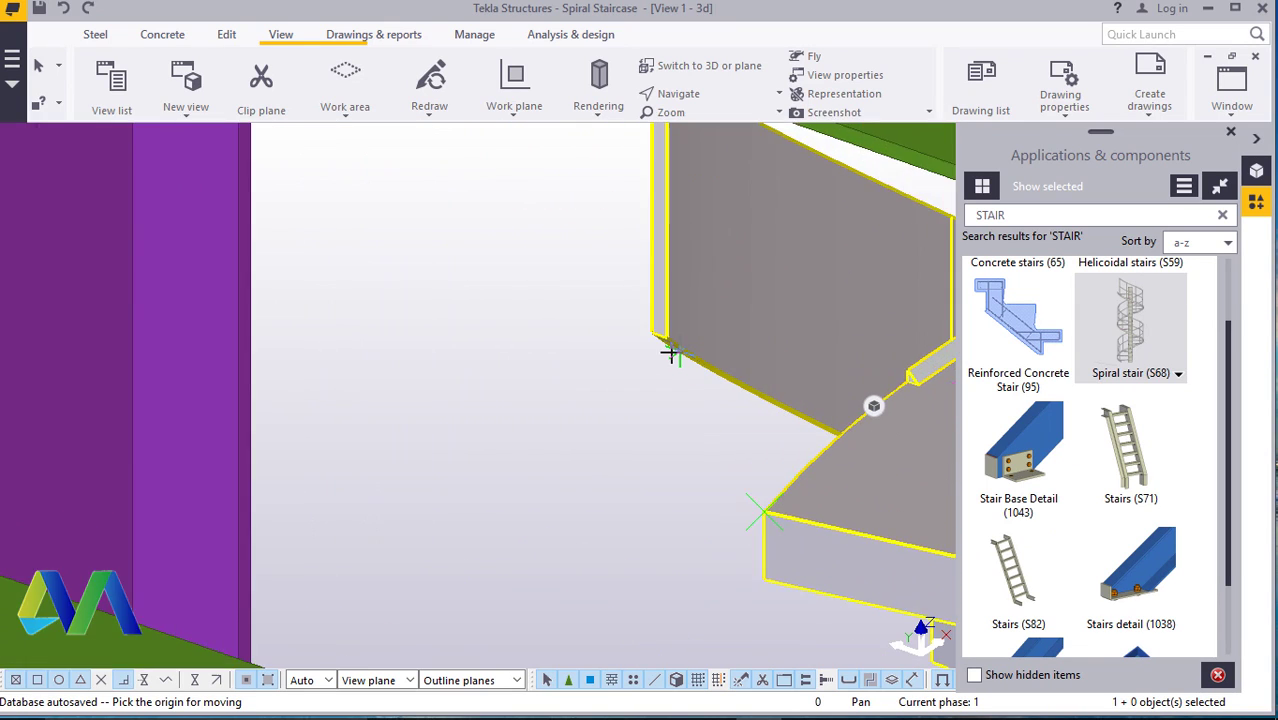
pyautogui.click(640, 322)
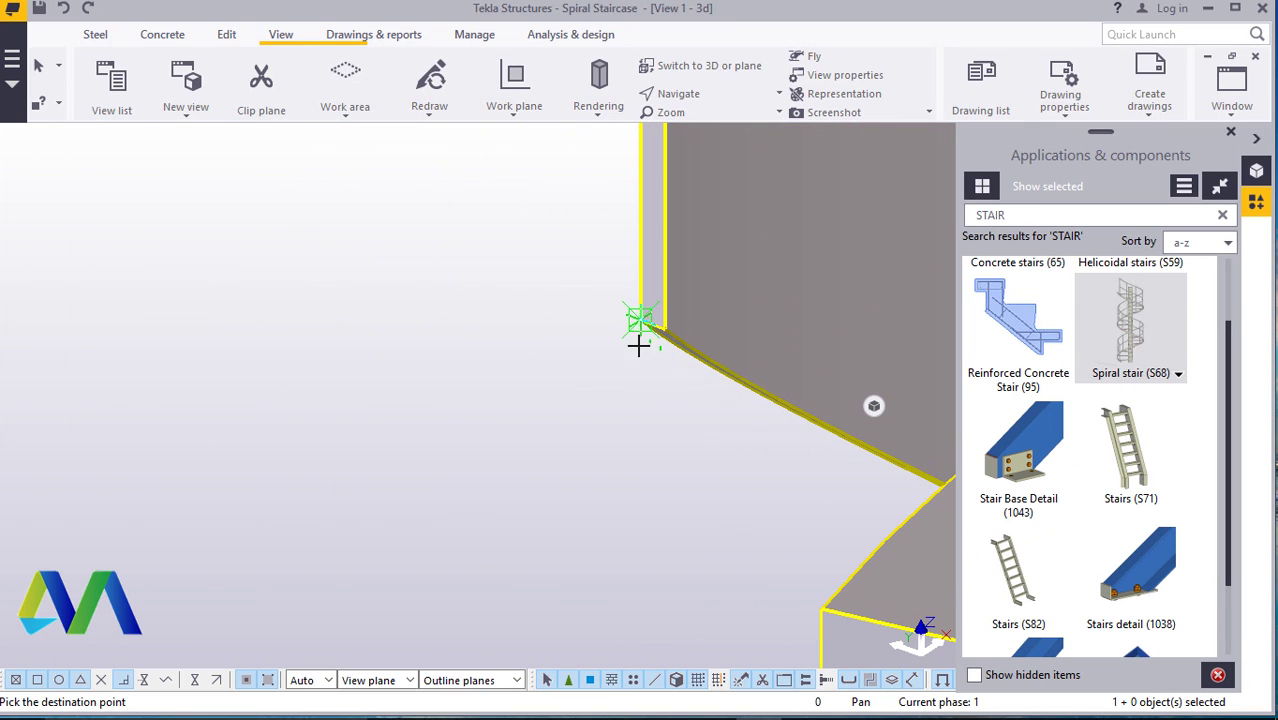
# - Pick the outer flange corner at the top of column F-2 as the destination for moving the spiral stair
pyautogui.scroll(-5, 680, 385)
pyautogui.scroll(-4, 700, 385)
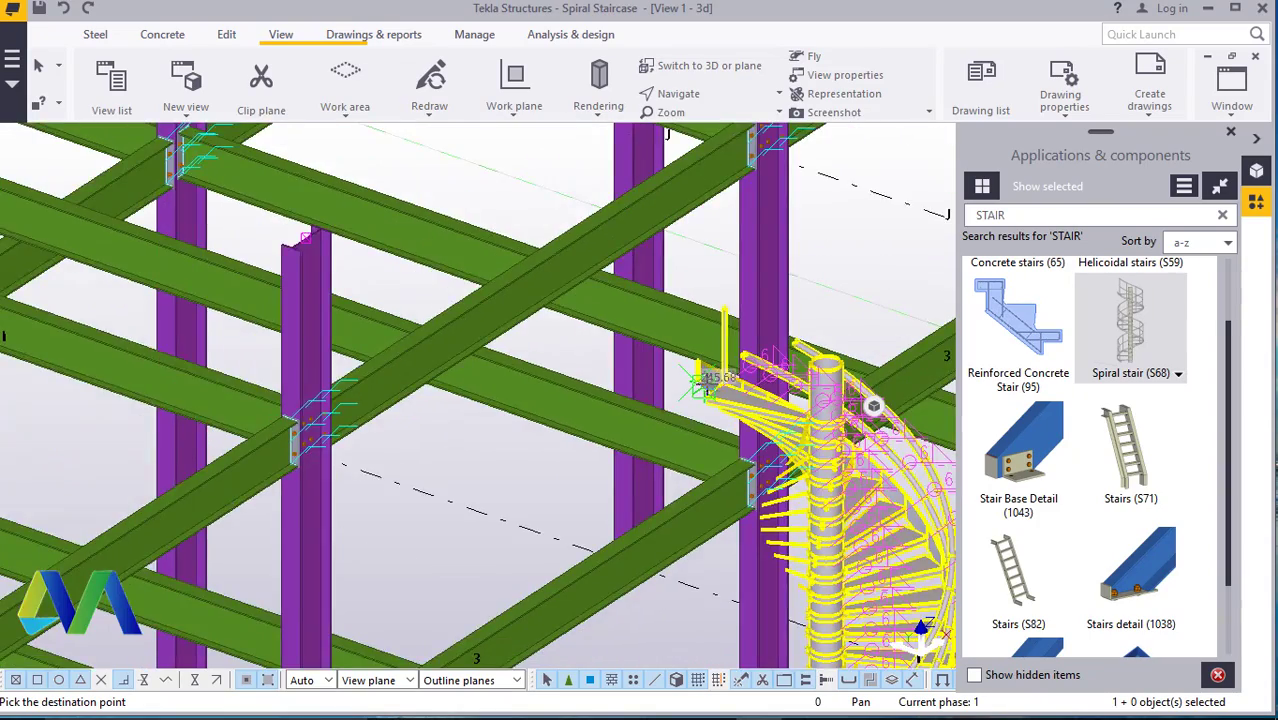
pyautogui.scroll(5, 416, 275)
pyautogui.scroll(6, 405, 265)
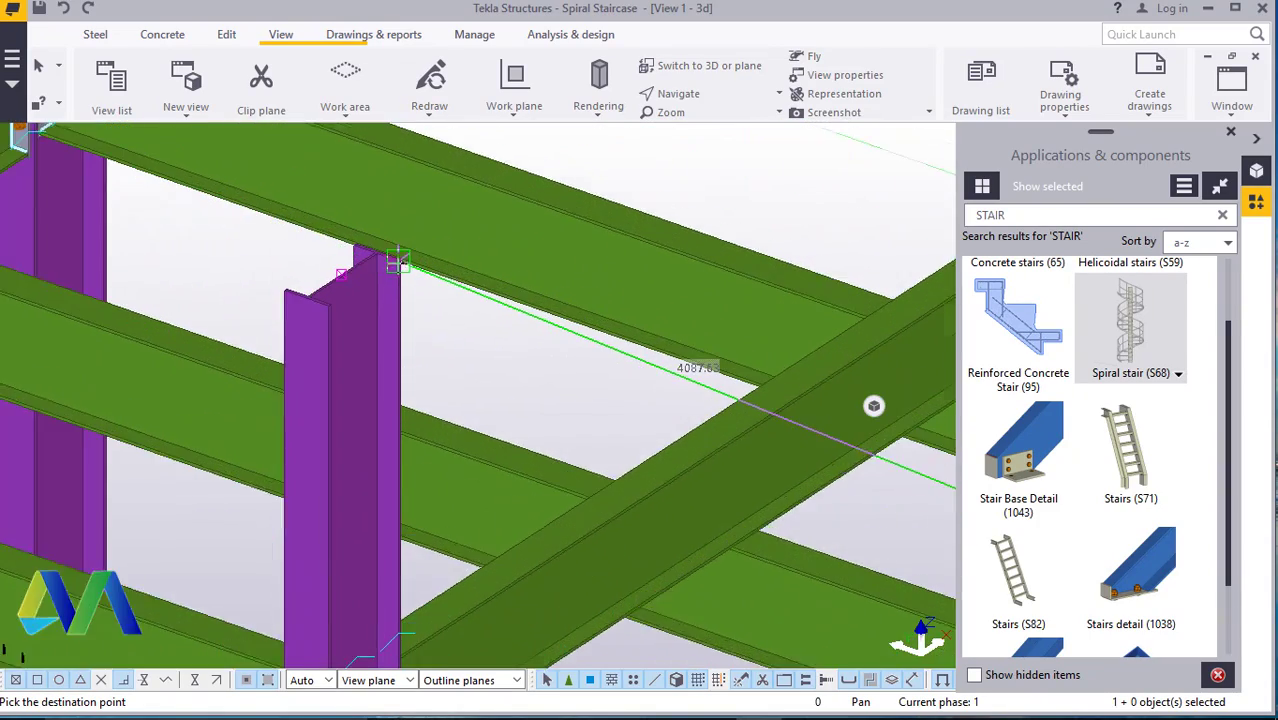
pyautogui.scroll(1, 386, 258)
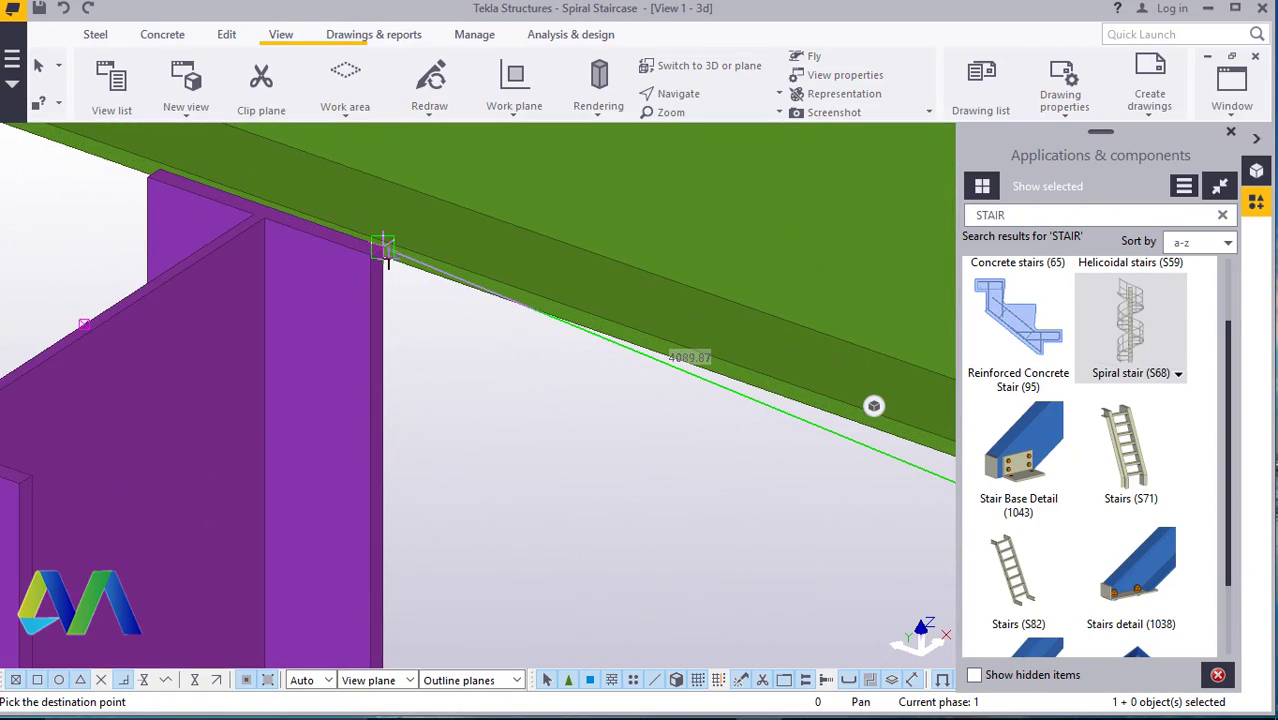
pyautogui.scroll(-3, 385, 262)
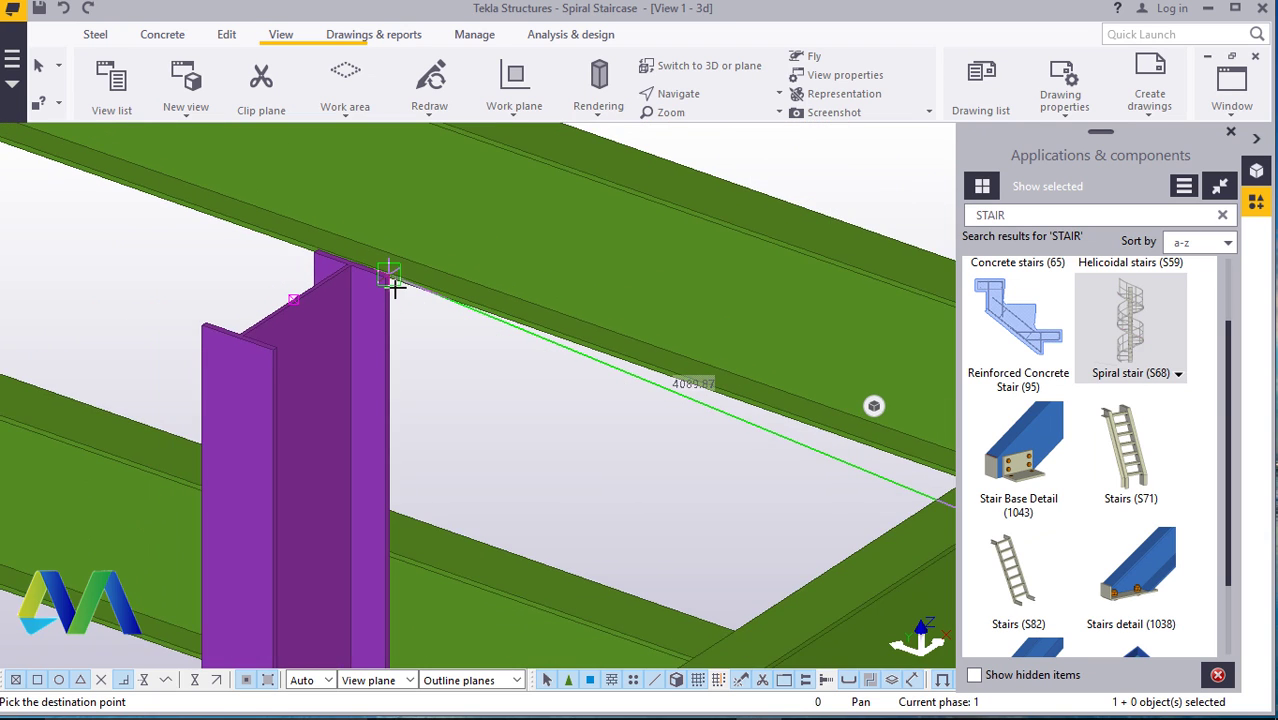
pyautogui.scroll(3, 390, 278)
pyautogui.scroll(2, 382, 268)
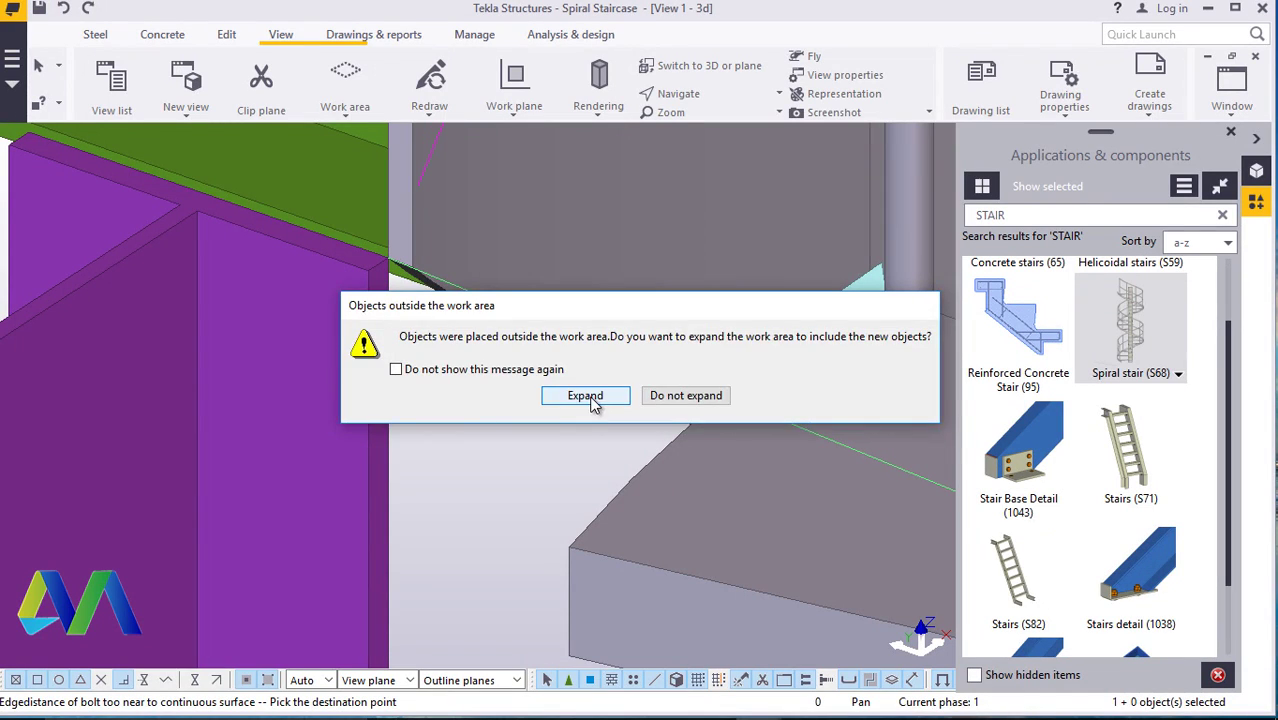
pyautogui.click(591, 399)
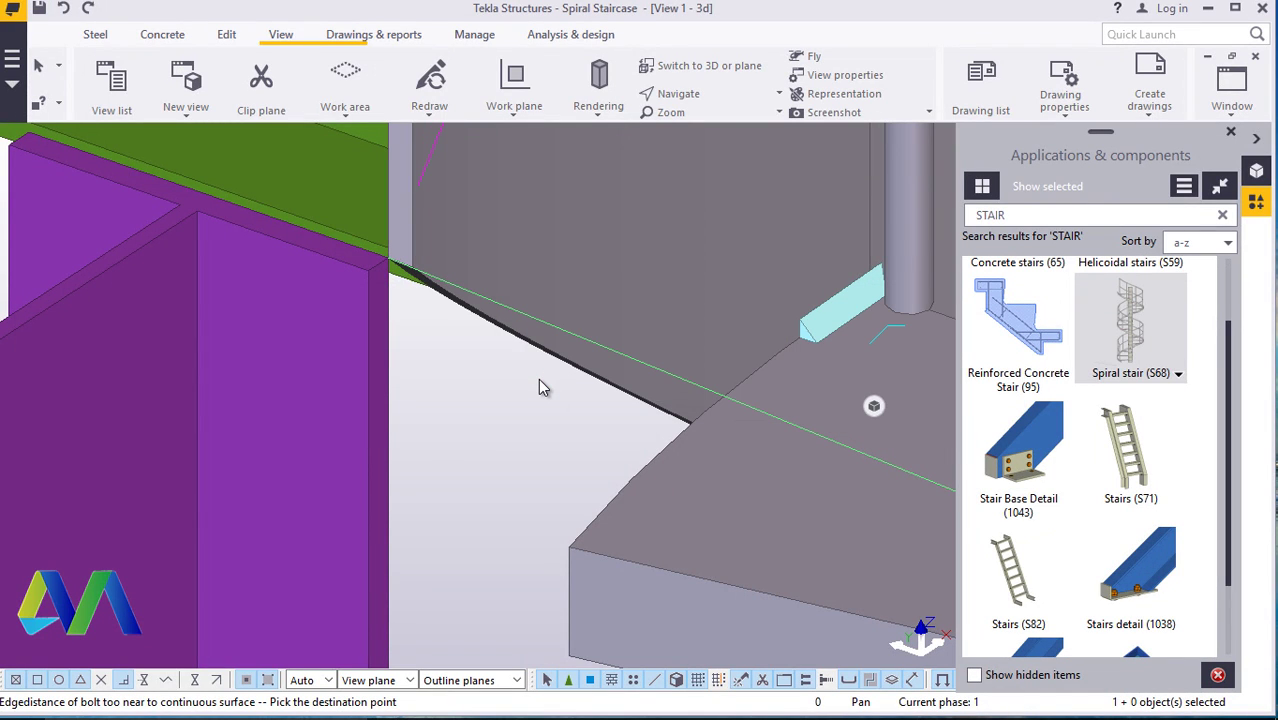
# - End the move command, redraw the view and check the spiral stair's position beside column F-2
pyautogui.scroll(2, 572, 386)
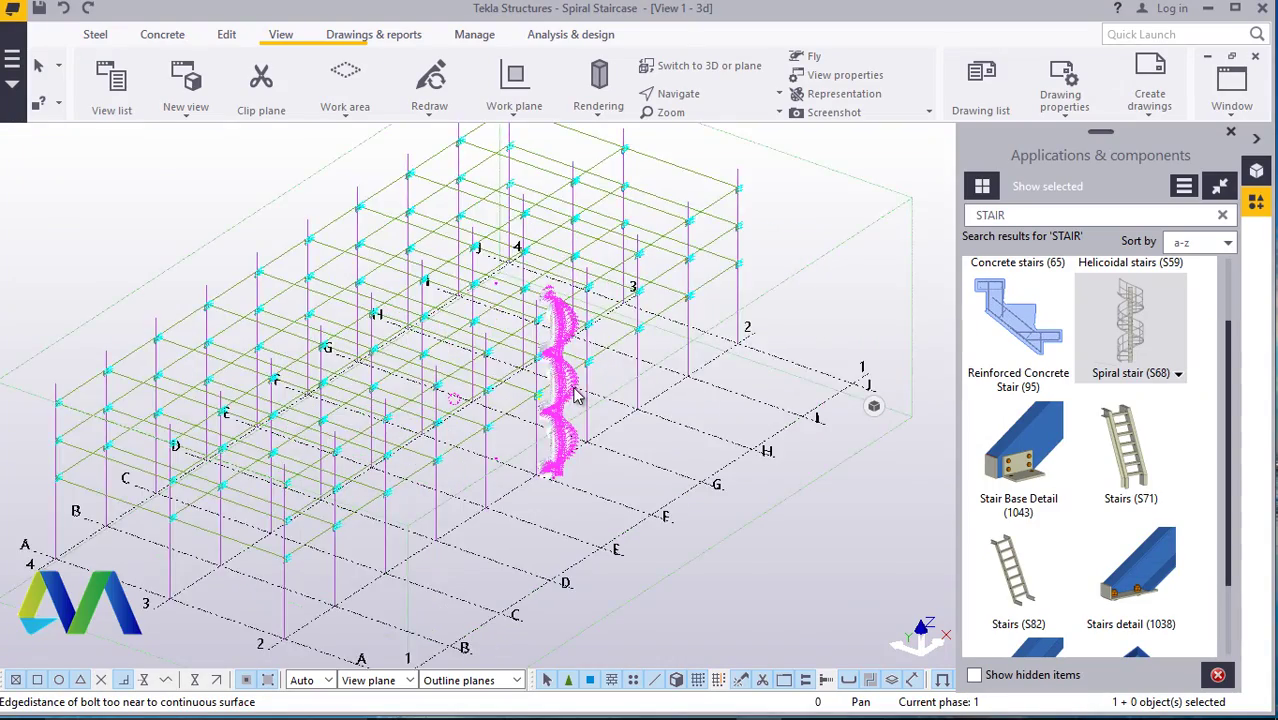
pyautogui.scroll(5, 578, 395)
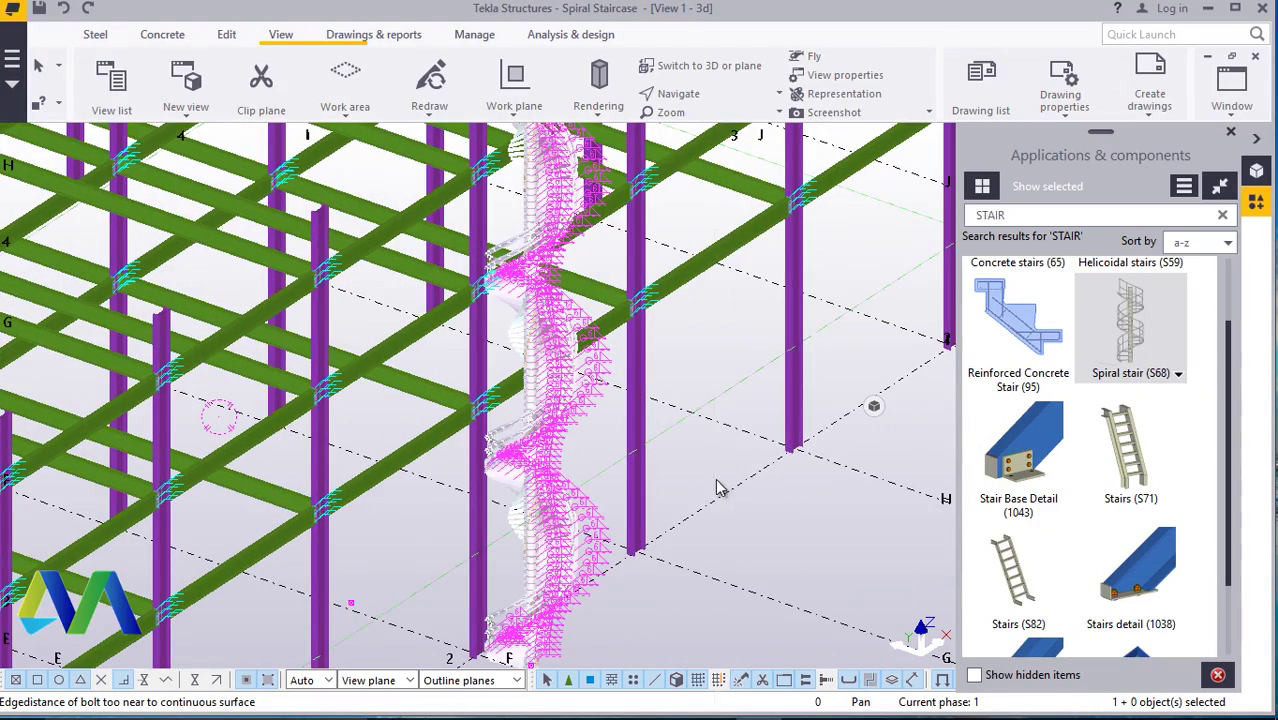
pyautogui.rightClick(716, 488)
pyautogui.click(679, 358)
pyautogui.rightClick(679, 358)
pyautogui.click(845, 456)
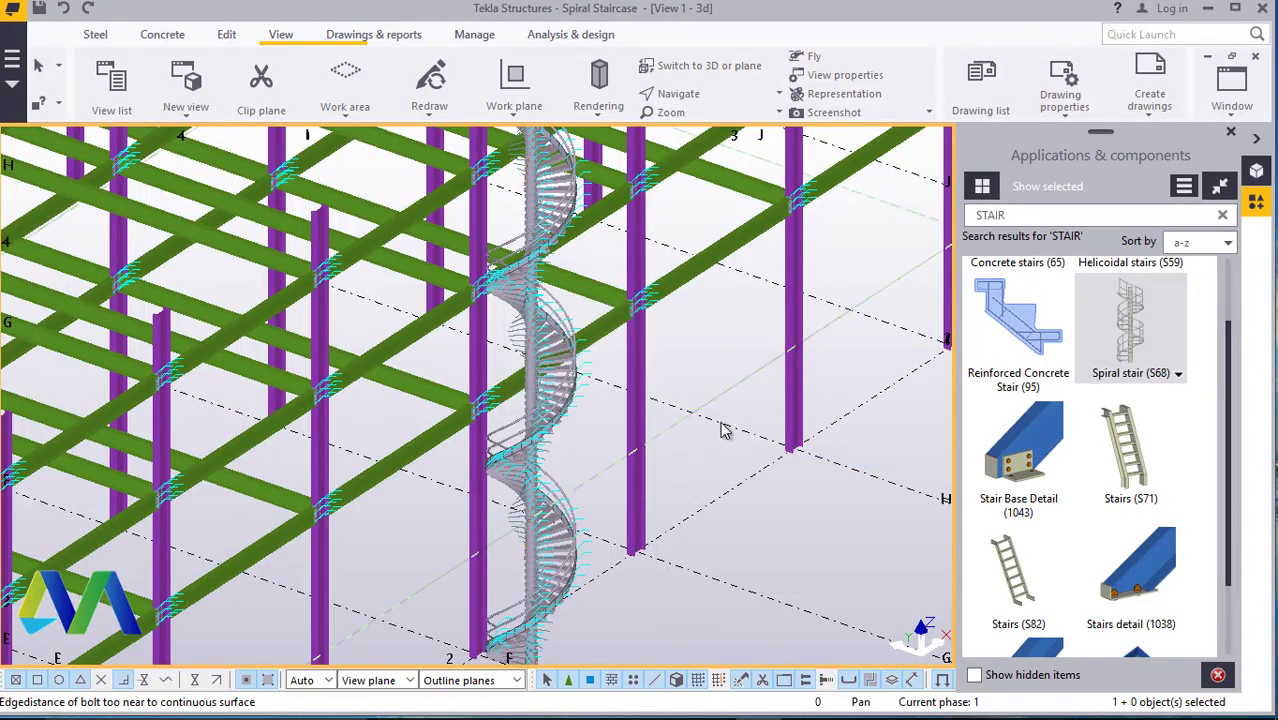
# - Examine the spiral stair's upper flights against column F-2 and the surrounding beams from several sides, orbiting about a point on the stair
pyautogui.scroll(4, 513, 390)
pyautogui.scroll(-3, 511, 459)
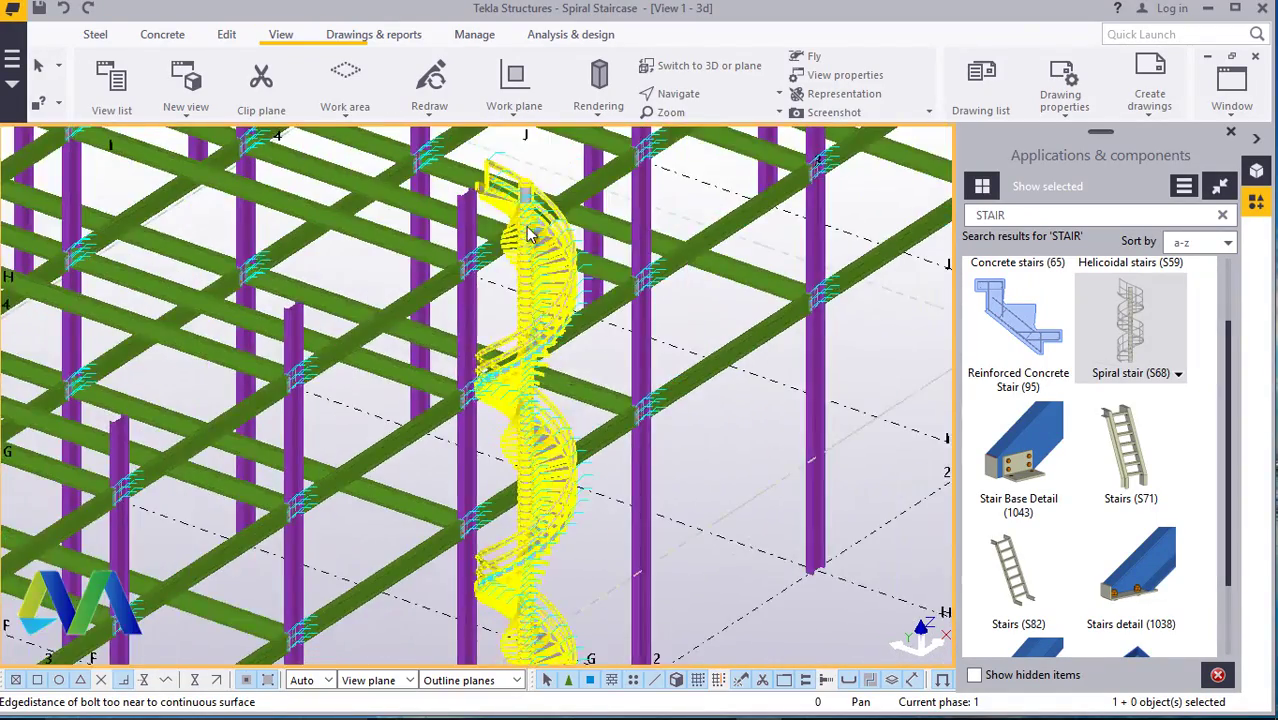
pyautogui.scroll(3, 494, 230)
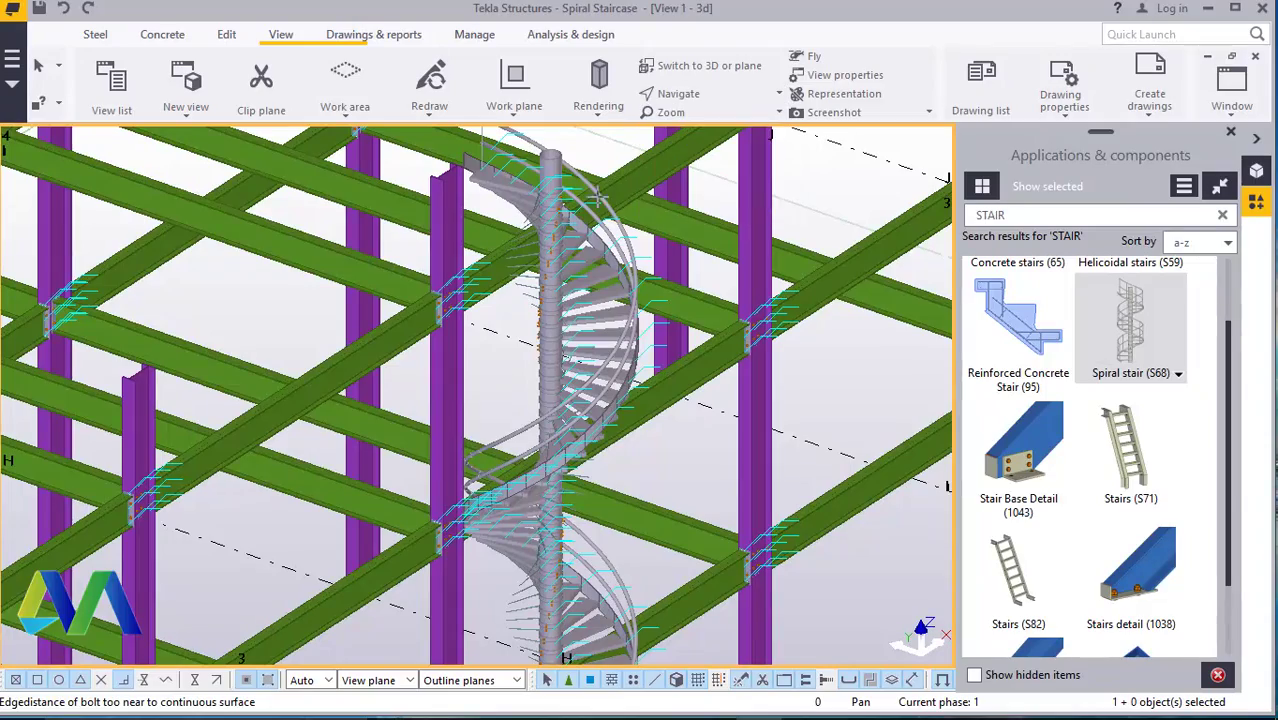
pyautogui.press('v')
pyautogui.click(577, 201)
pyautogui.keyDown('ctrl'); pyautogui.moveTo(577, 203); pyautogui.dragTo(518, 204, button='middle'); pyautogui.keyUp('ctrl')
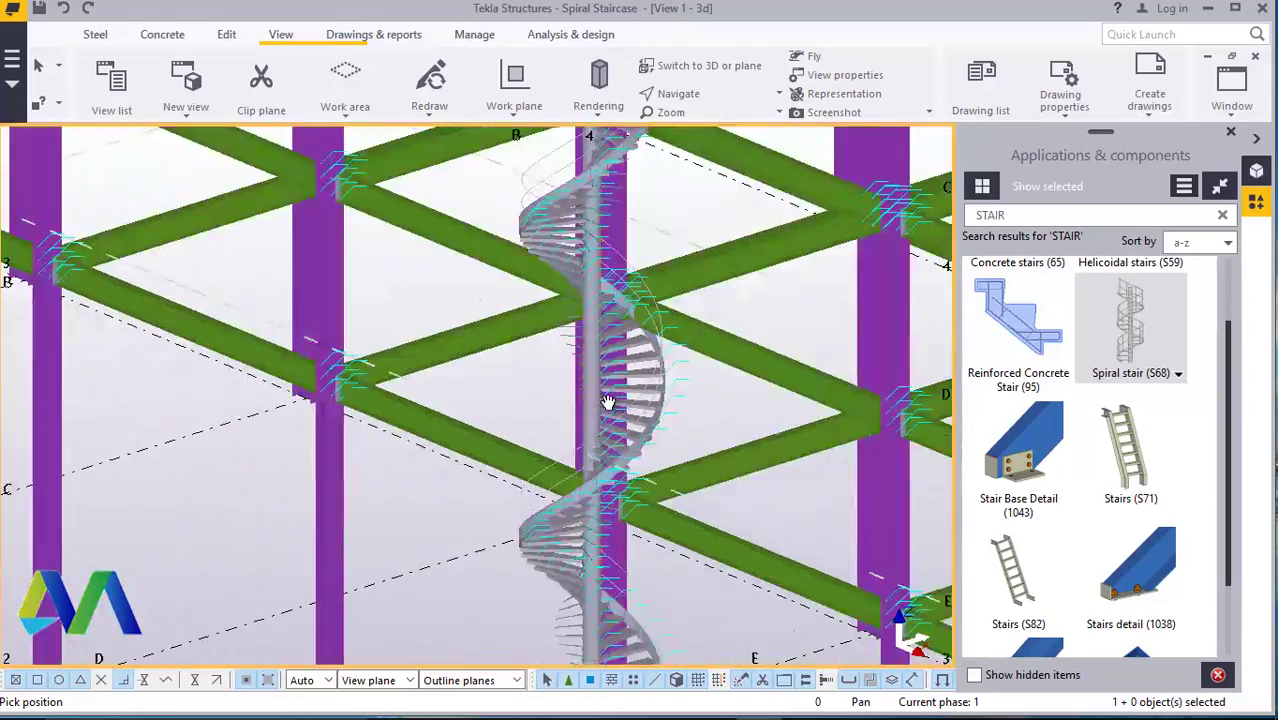
pyautogui.scroll(-2, 610, 396)
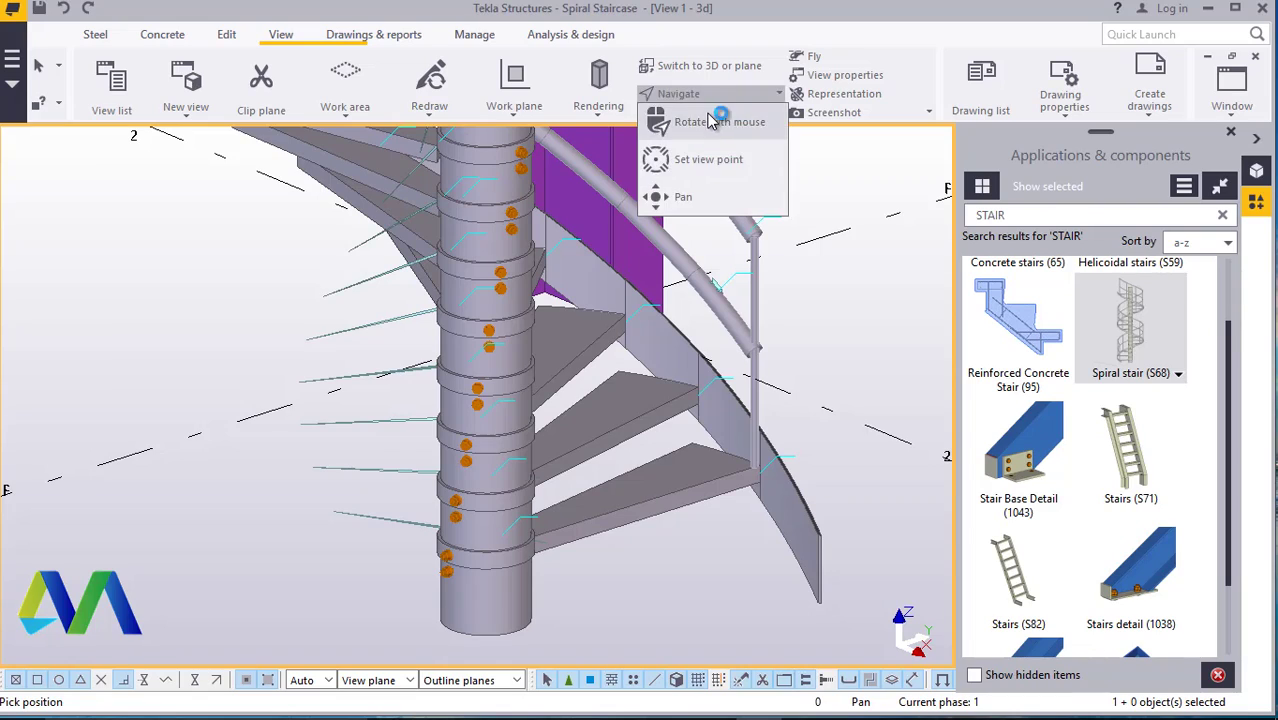
# - Inspect the spiral stair's lowest treads, centre pole base, stringer and handrails beside column F-2 from different angles
pyautogui.keyDown('ctrl'); pyautogui.moveTo(643, 402); pyautogui.dragTo(506, 352, button='middle'); pyautogui.keyUp('ctrl')
pyautogui.scroll(-3, 602, 527)
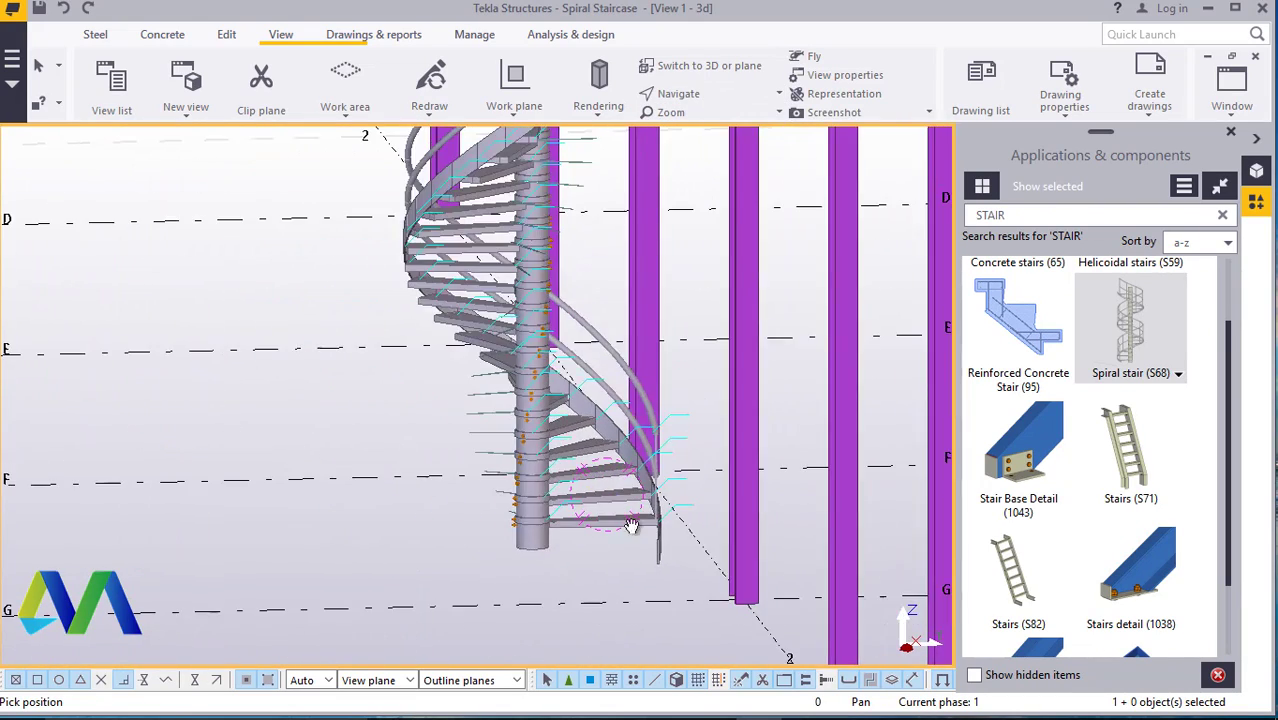
pyautogui.keyDown('ctrl'); pyautogui.moveTo(625, 372); pyautogui.dragTo(743, 330, button='middle'); pyautogui.keyUp('ctrl')
pyautogui.scroll(3, 713, 229)
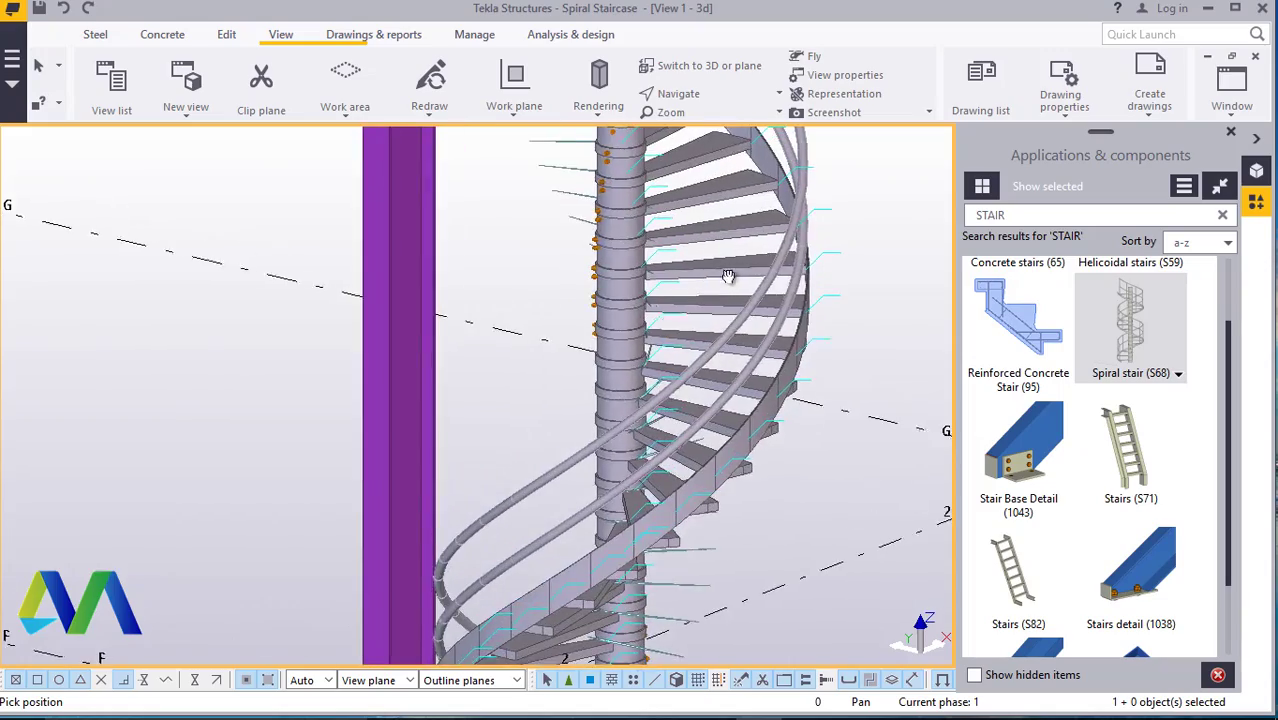
pyautogui.keyDown('ctrl'); pyautogui.moveTo(727, 277); pyautogui.dragTo(774, 274, button='middle'); pyautogui.keyUp('ctrl')
pyautogui.scroll(-3, 570, 460)
pyautogui.keyDown('ctrl'); pyautogui.moveTo(620, 400); pyautogui.dragTo(654, 170, button='middle'); pyautogui.keyUp('ctrl')
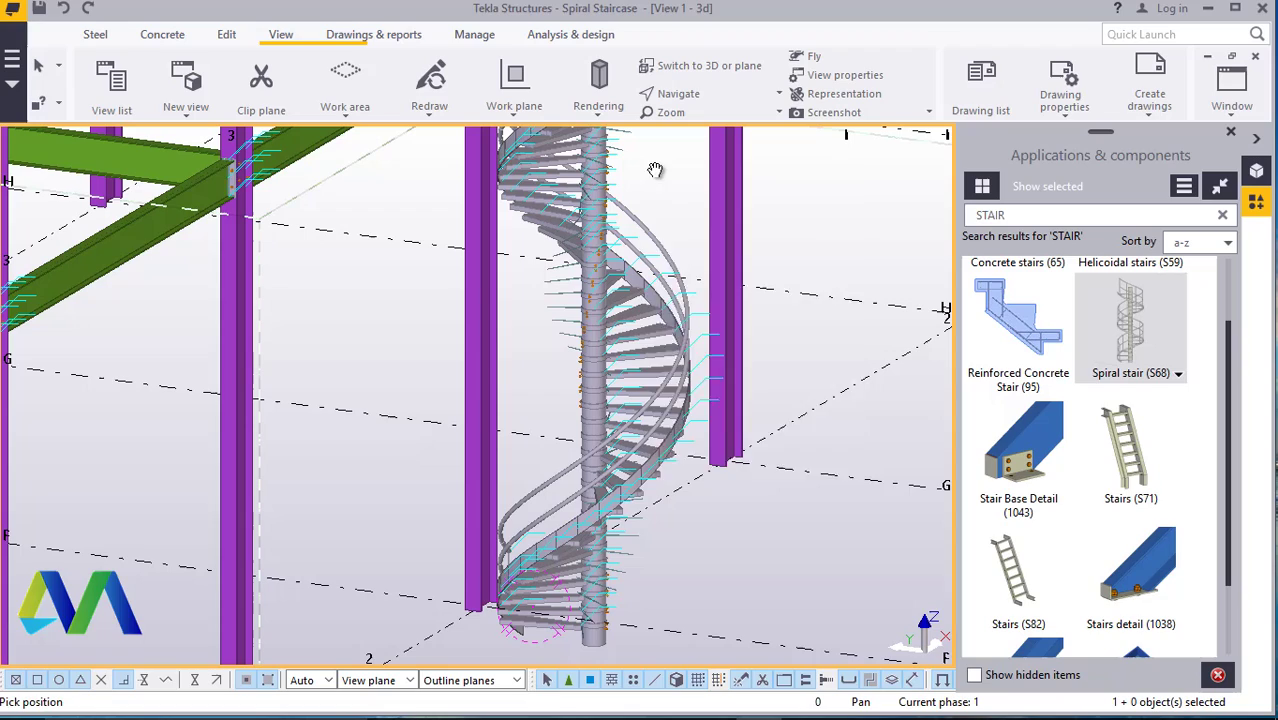
# - Close the Applications & components catalogue and review the spiral stair among the columns in the widened model view
pyautogui.click(1230, 141)
pyautogui.scroll(3, 615, 463)
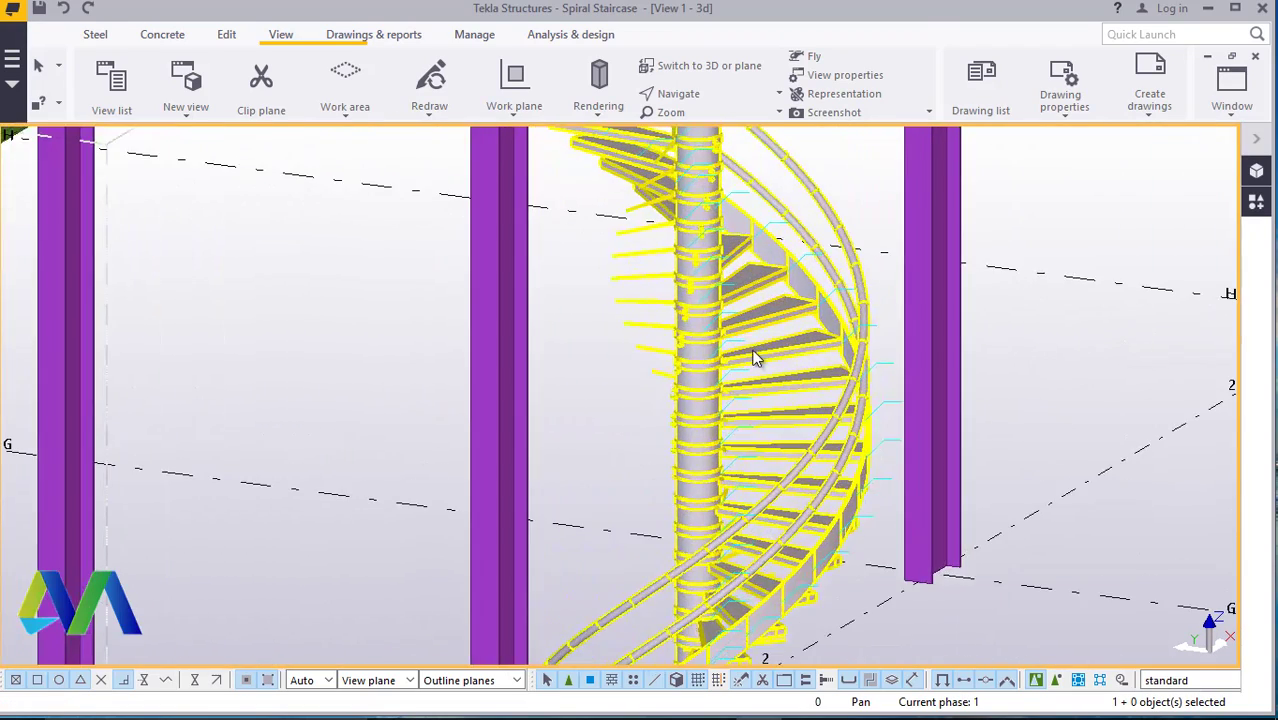
pyautogui.scroll(-1, 615, 463)
pyautogui.scroll(-2, 616, 466)
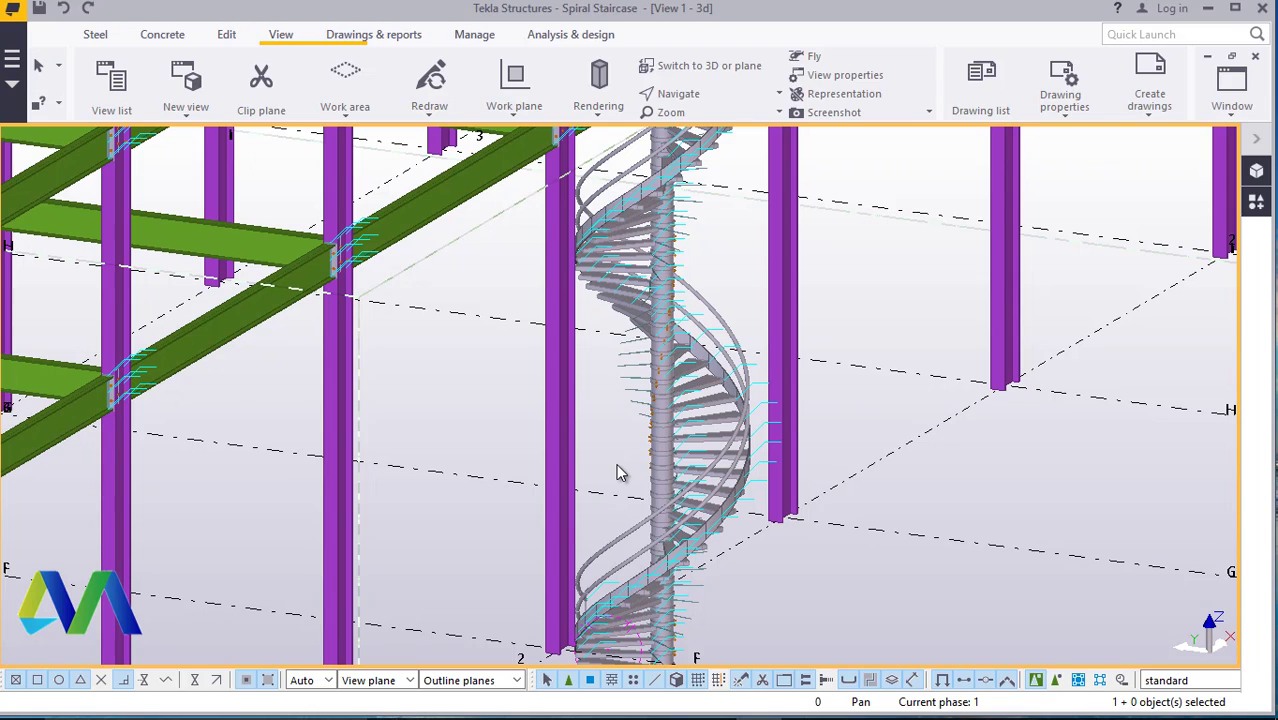